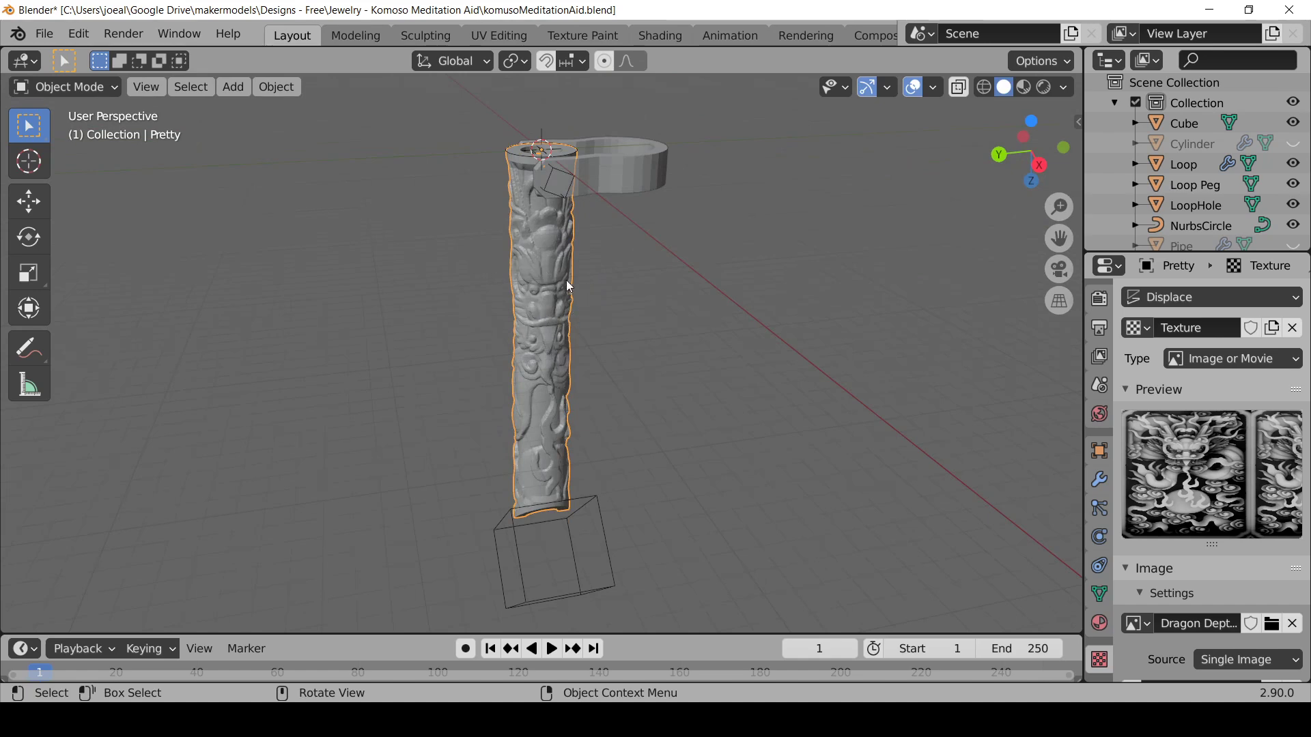
Step: Start a new General file, discarding the unsaved changes to komusoMeditationAid
middle_click_drag(550, 342, 648, 335)
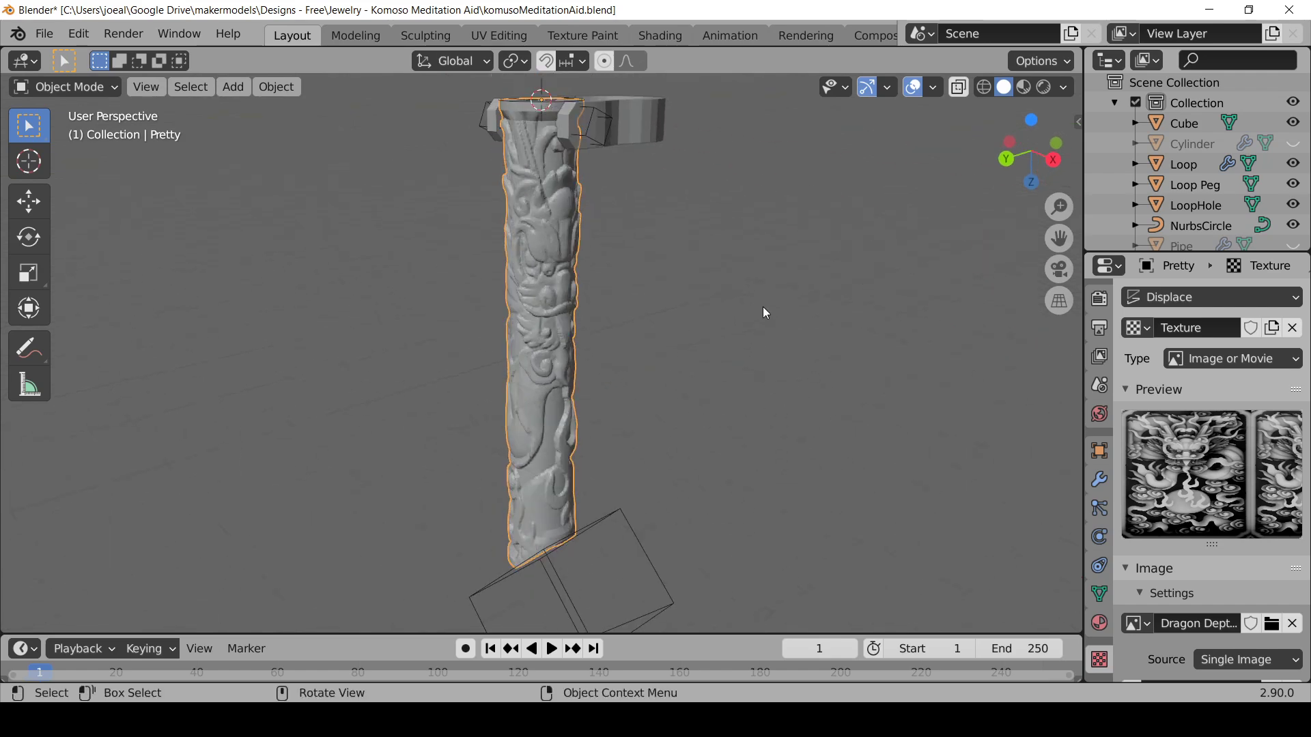
middle_click_drag(763, 312, 423, 242)
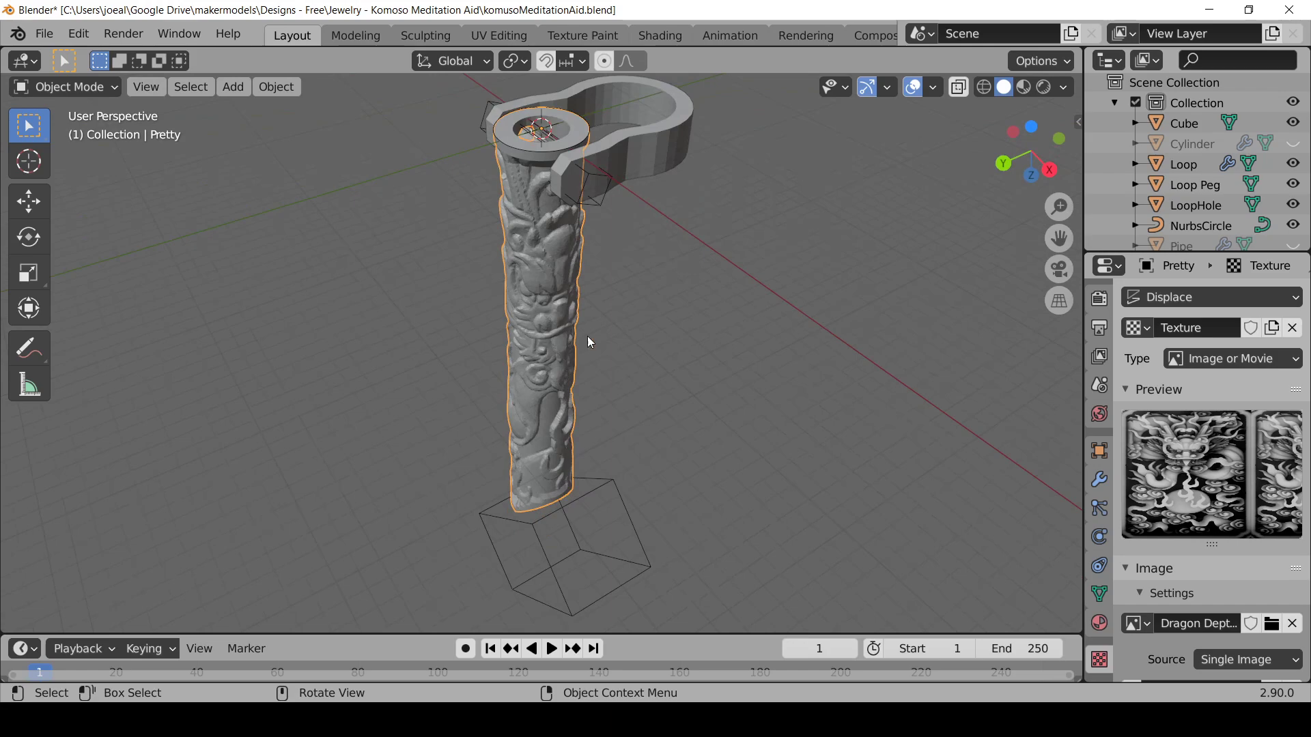
middle_click_drag(587, 336, 17, 109)
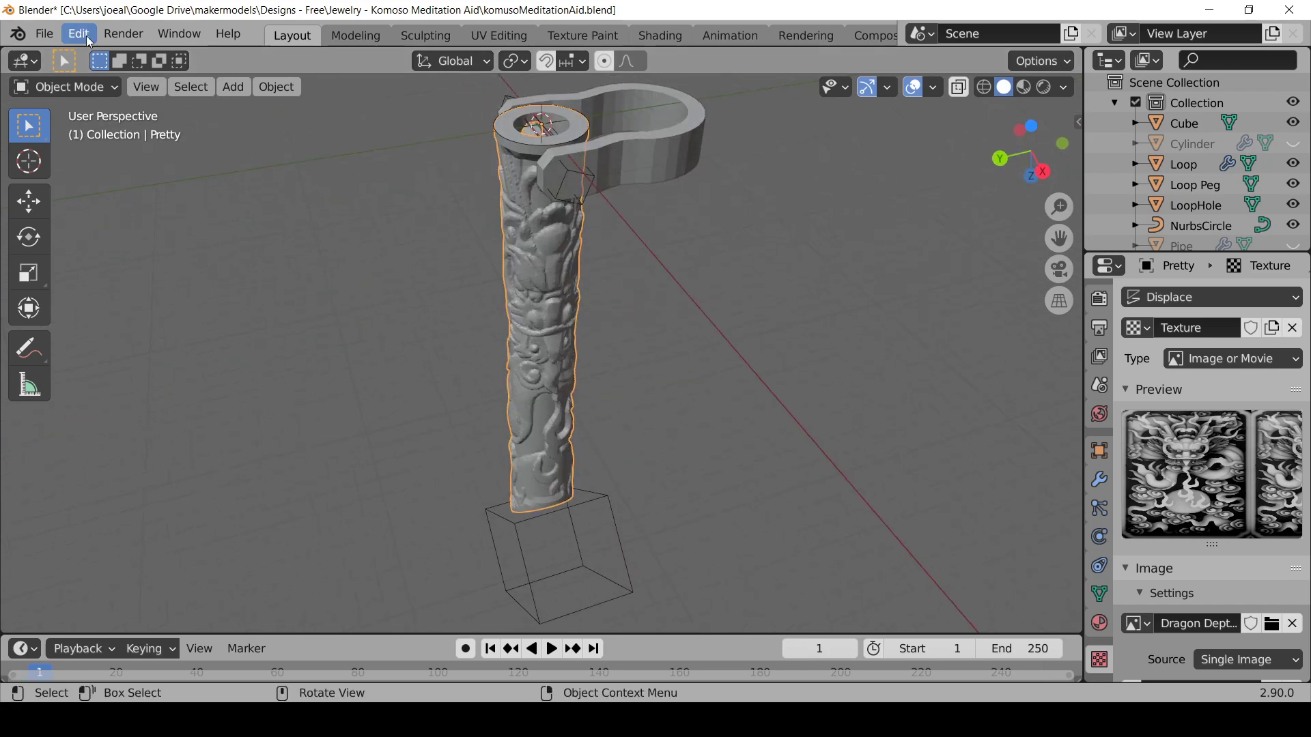
left_click(44, 35)
mouse_move(71, 61)
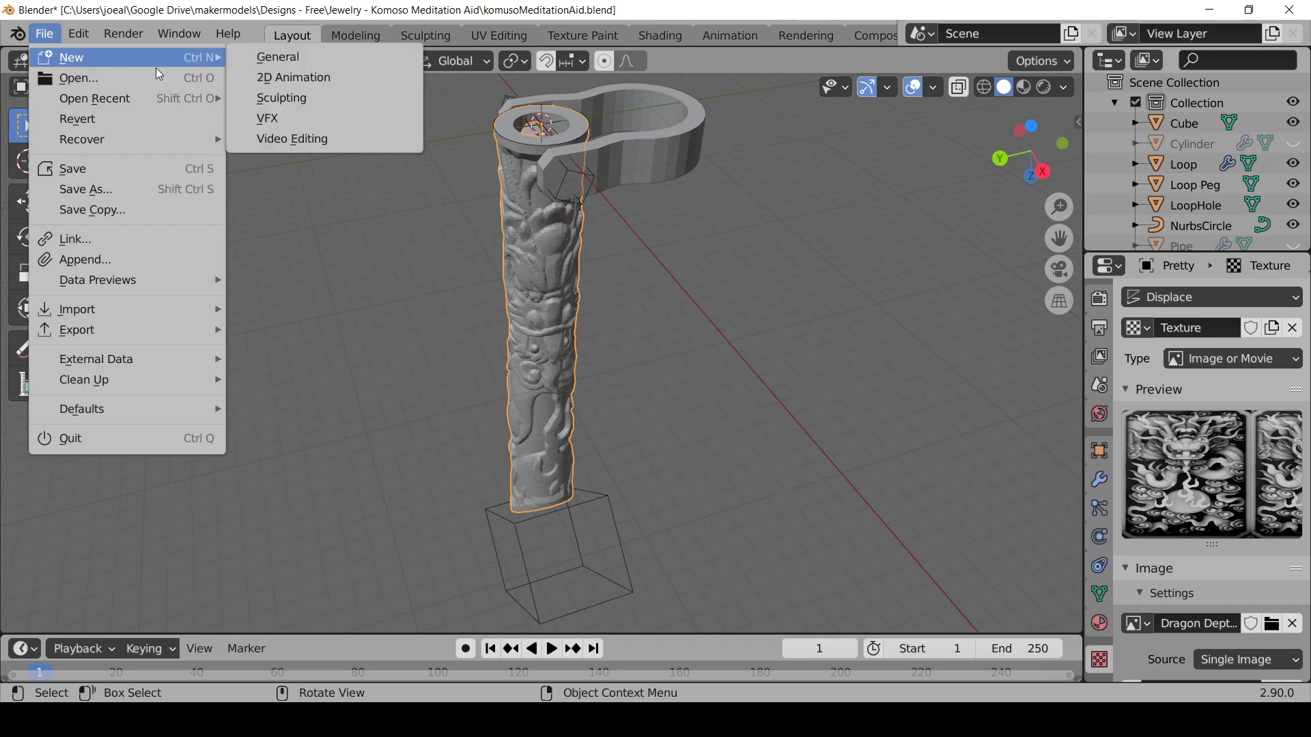
left_click(288, 58)
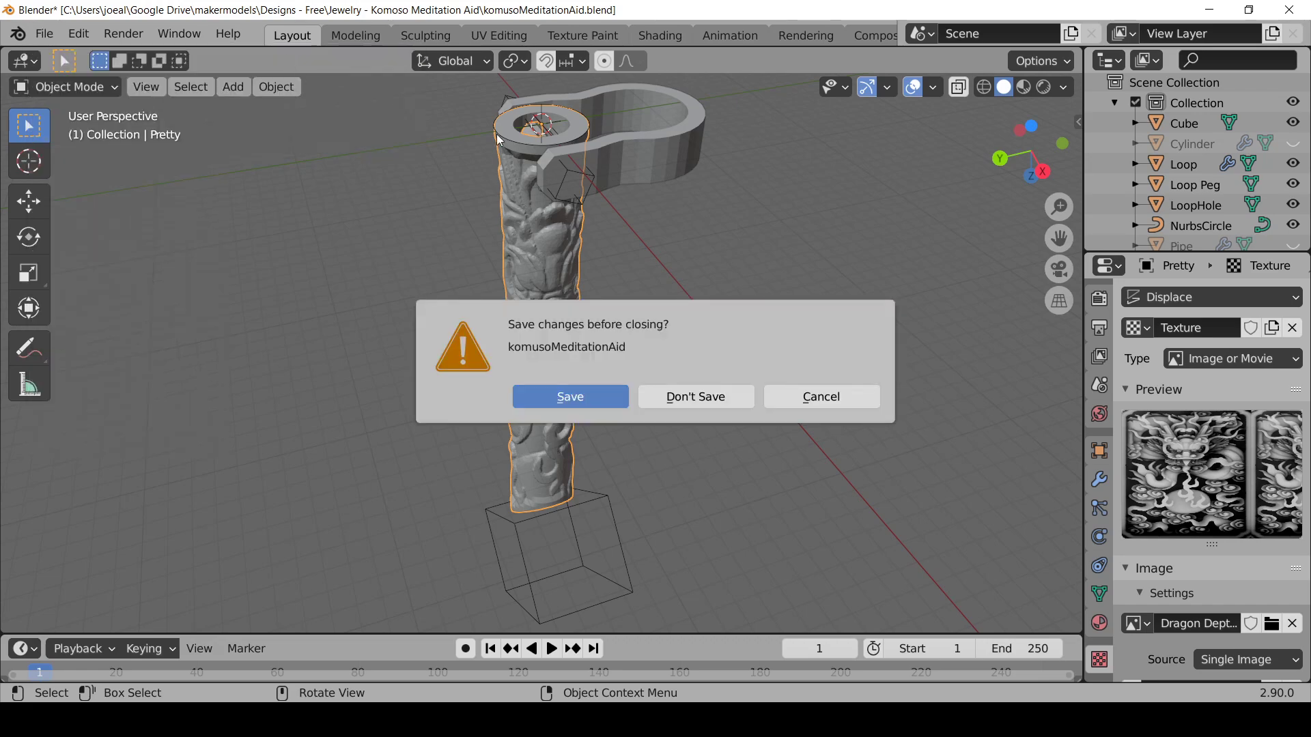
left_click(677, 400)
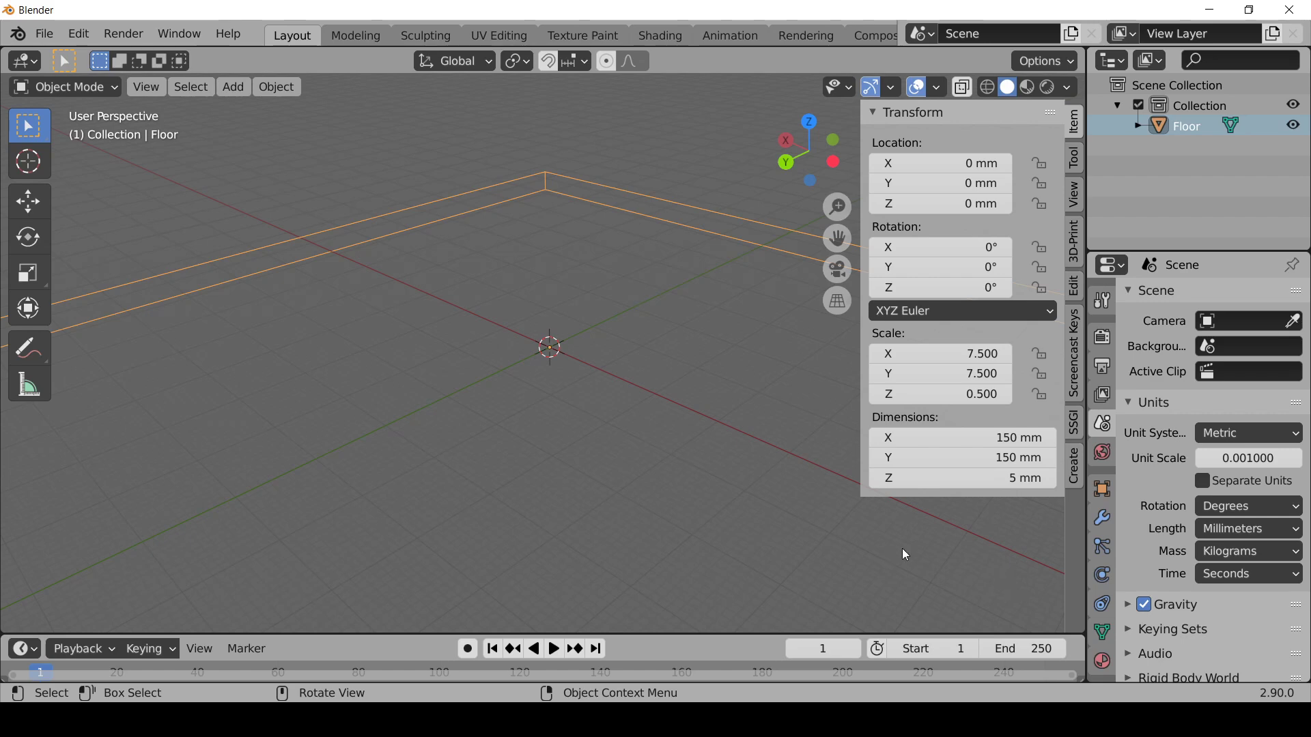
Step: Draw an annotation arrow in the empty viewport area near the Floor's dimensions, and erase it
left_click_drag(869, 519, 1004, 611)
mouse_move(996, 552)
left_mouse_down()
mouse_move(1014, 603)
mouse_move(938, 626)
left_mouse_up()
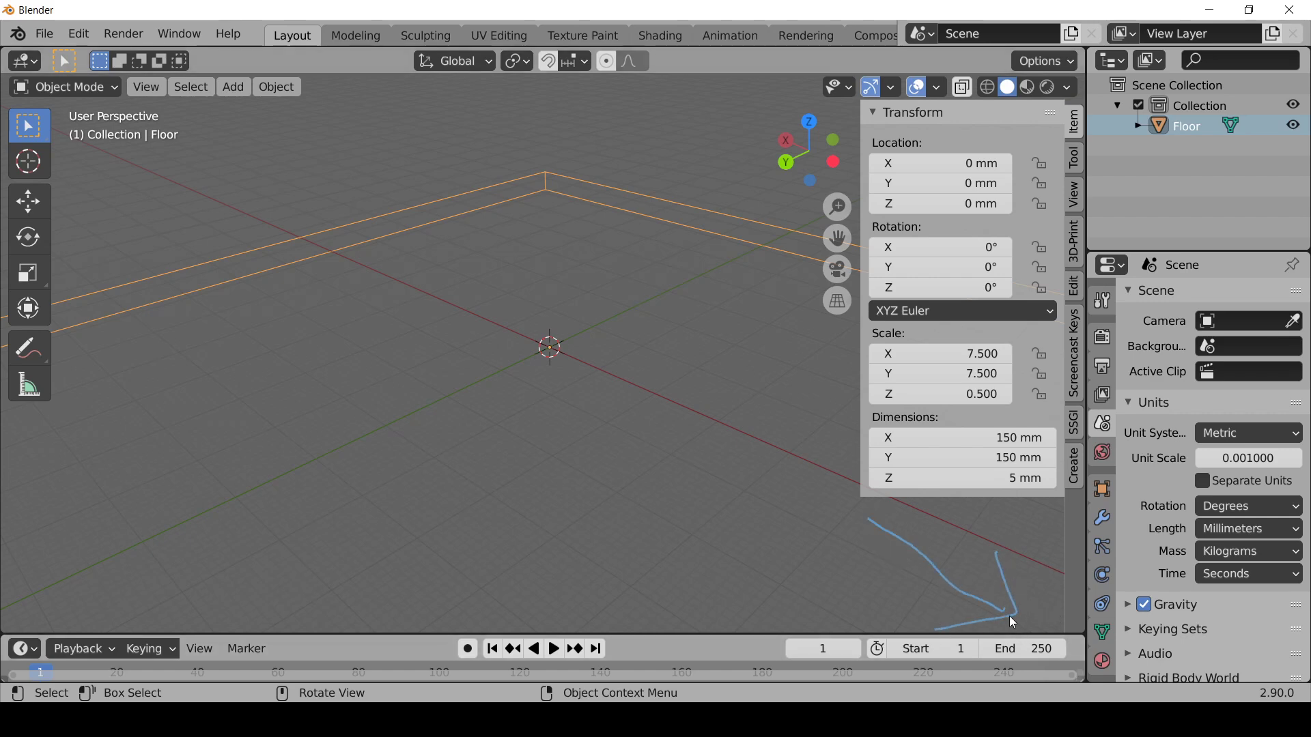
left_click_drag(27, 349, 133, 480)
mouse_move(930, 508)
left_mouse_down()
mouse_move(1008, 607)
mouse_move(1008, 570)
mouse_move(916, 562)
left_mouse_up()
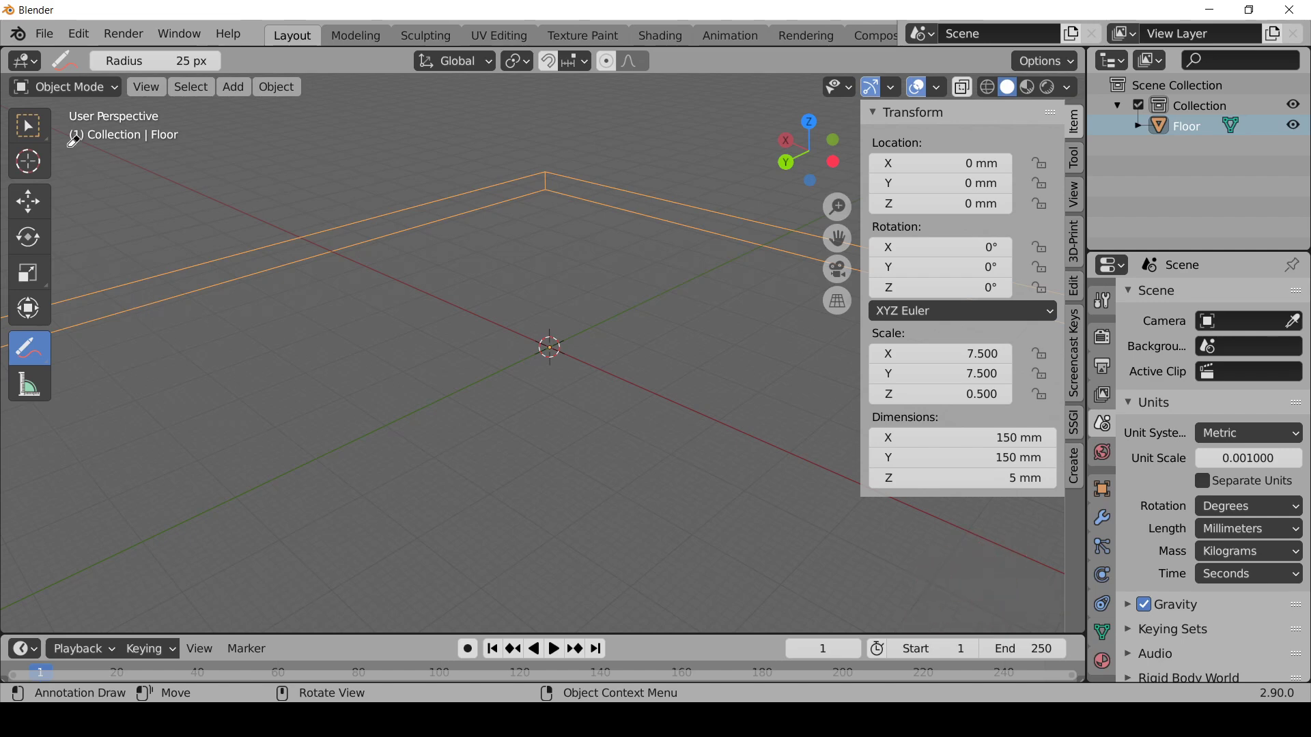
Step: Switch the active viewport tool to Lasso Select
left_click(29, 127)
mouse_move(30, 135)
left_mouse_down()
mouse_move(117, 213)
mouse_move(122, 256)
left_mouse_up()
mouse_move(553, 372)
middle_mouse_down()
mouse_move(509, 406)
mouse_move(567, 374)
middle_mouse_up()
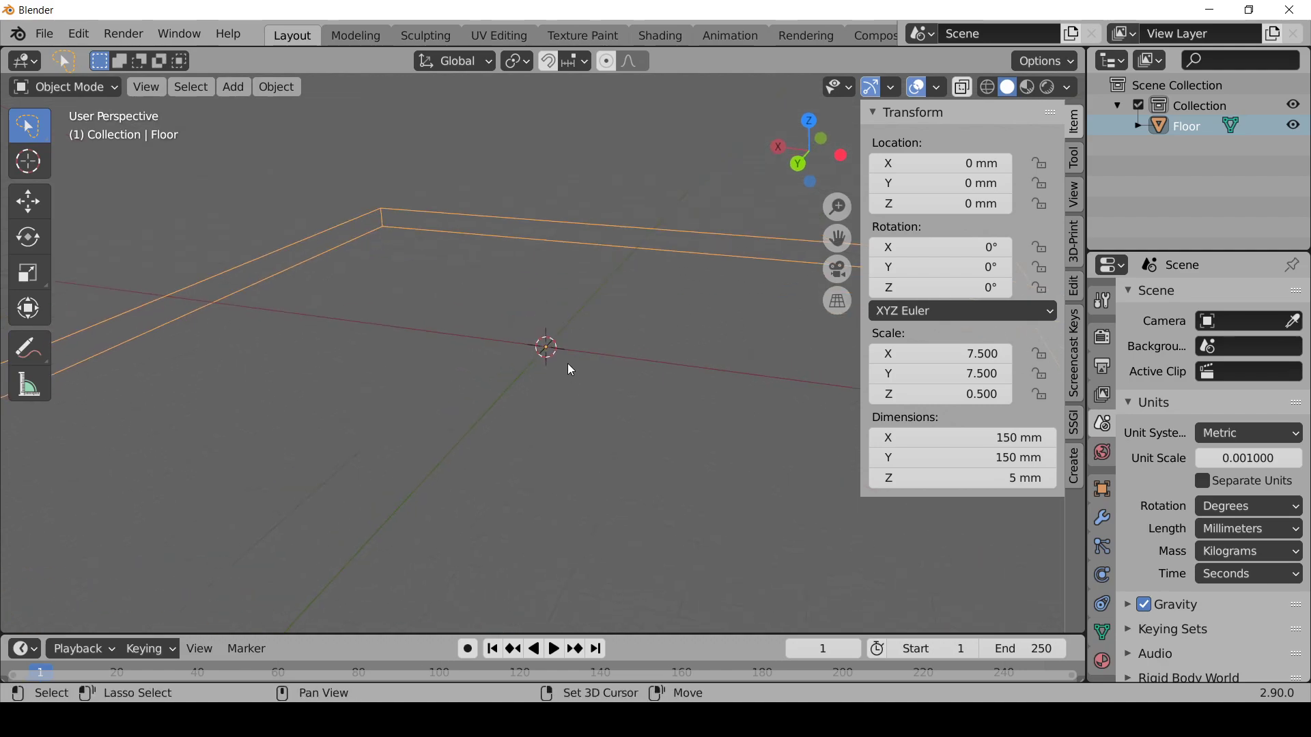
Step: Add a cylinder mesh at the origin and try to change its radius
key("shift+a")
mouse_move(553, 292)
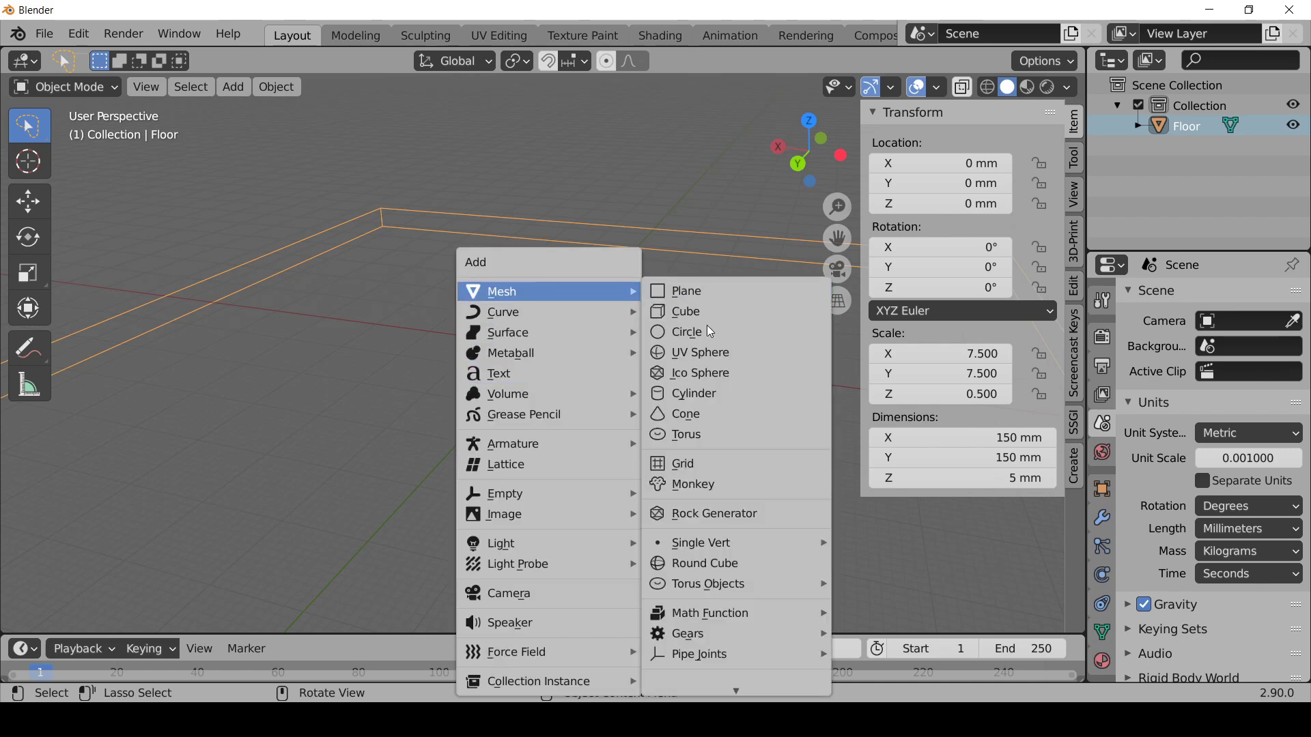
left_click(707, 399)
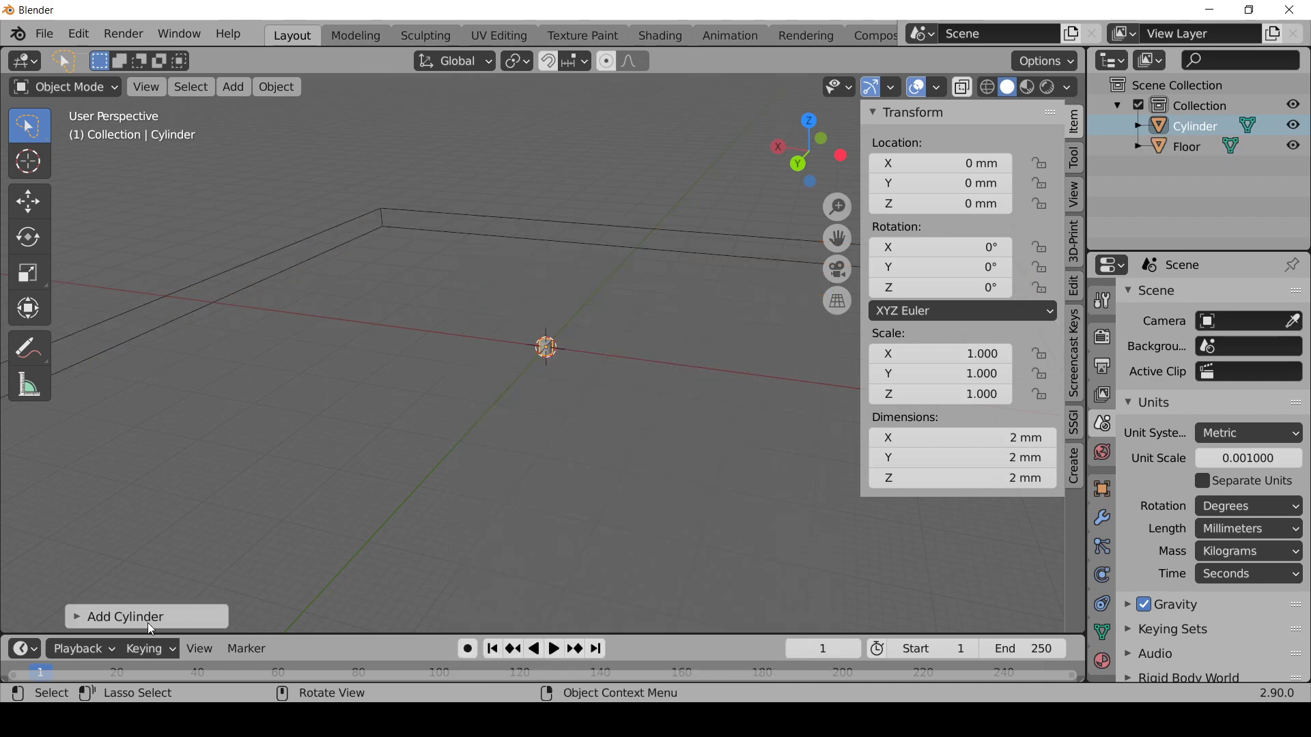
left_click(78, 616)
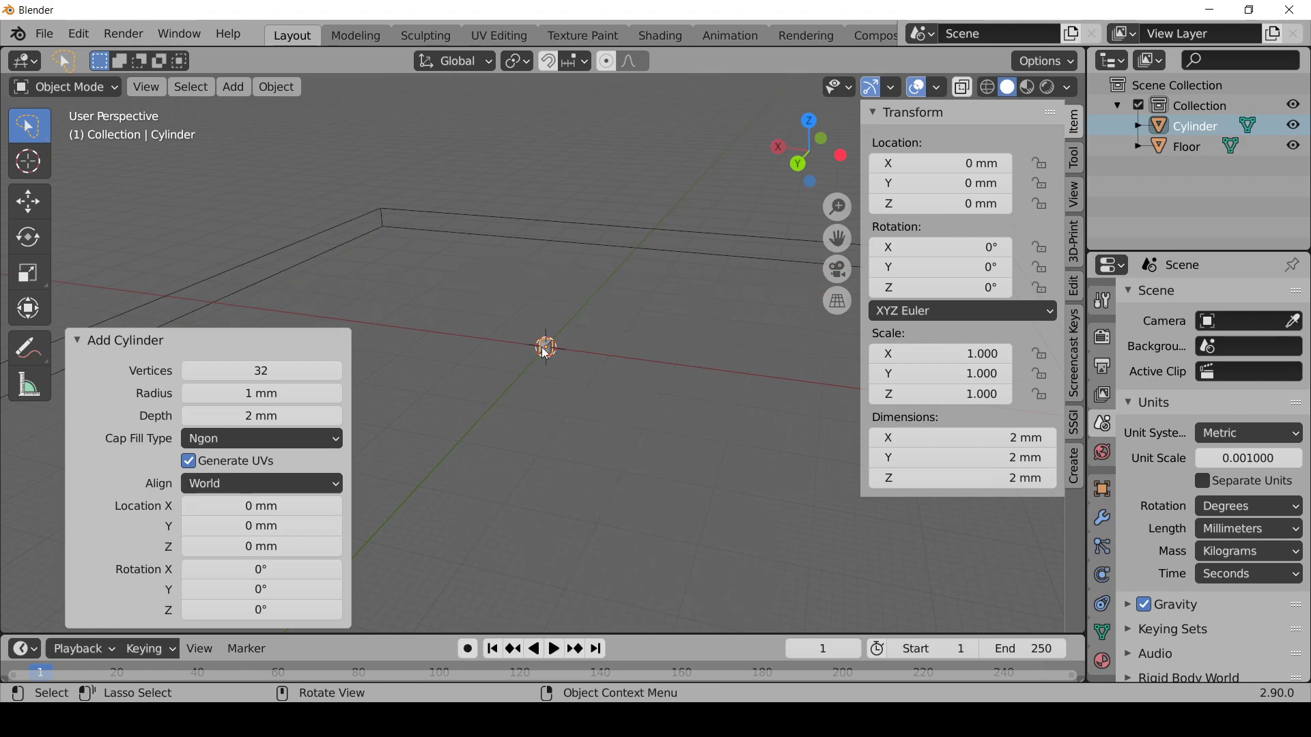
left_click(258, 394)
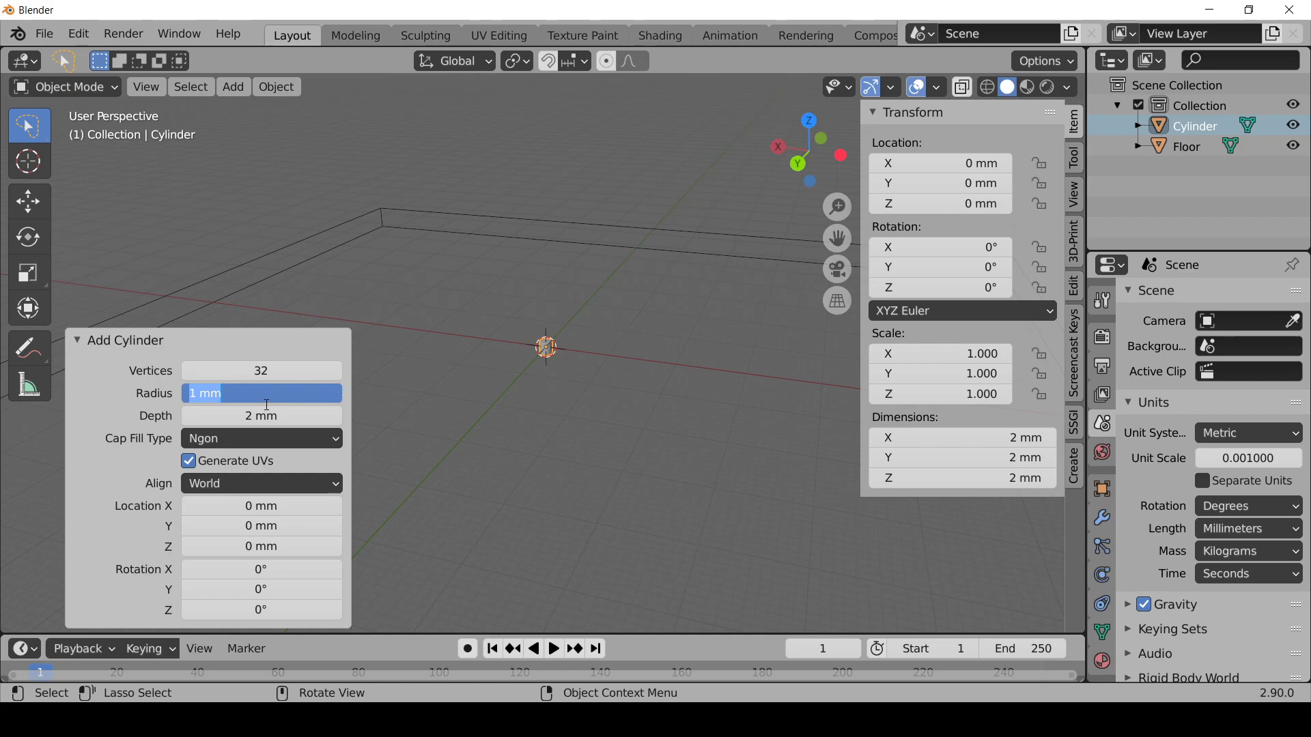
type("dd")
key("Return")
Step: Draw an annotation circle labelled 3/16 beside the cylinder, and undo the label strokes
mouse_move(659, 422)
left_mouse_down()
mouse_move(623, 470)
mouse_move(681, 459)
mouse_move(660, 428)
mouse_move(638, 456)
mouse_move(672, 467)
left_mouse_up()
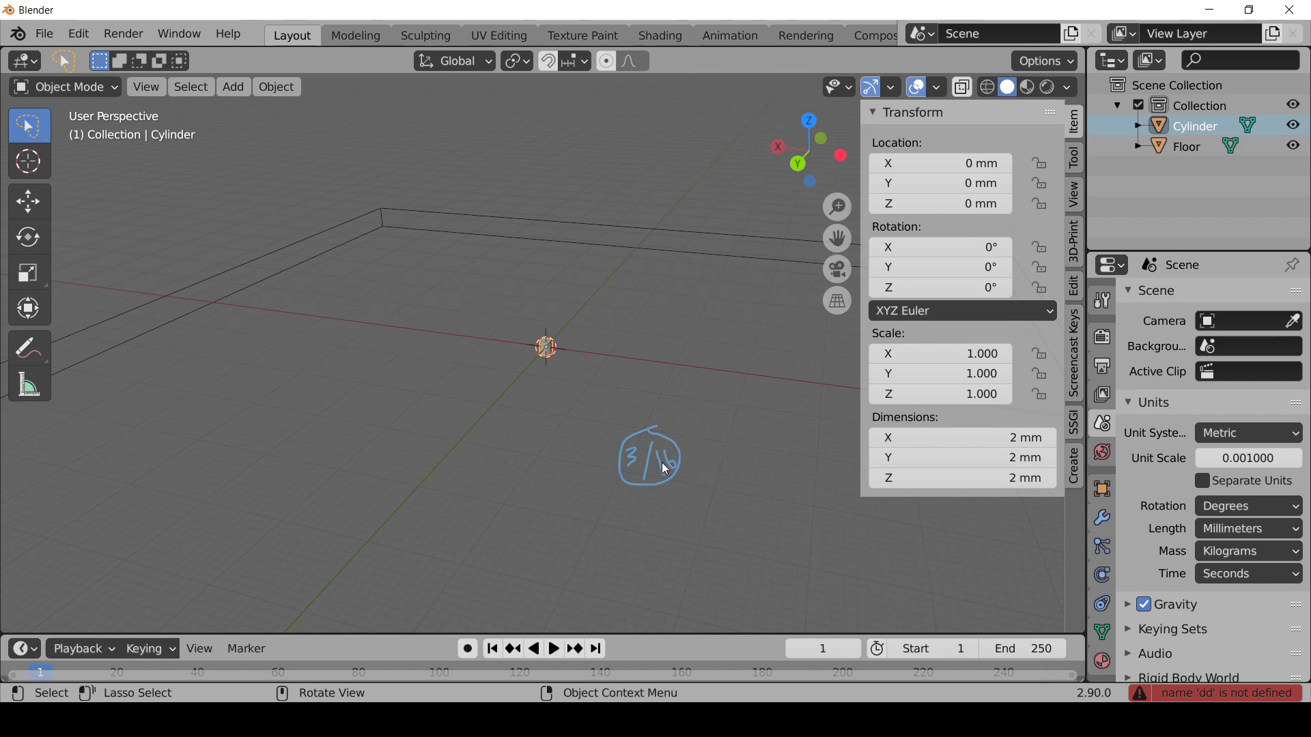
key("ctrl+z")
key("ctrl+z")
key("ctrl+z")
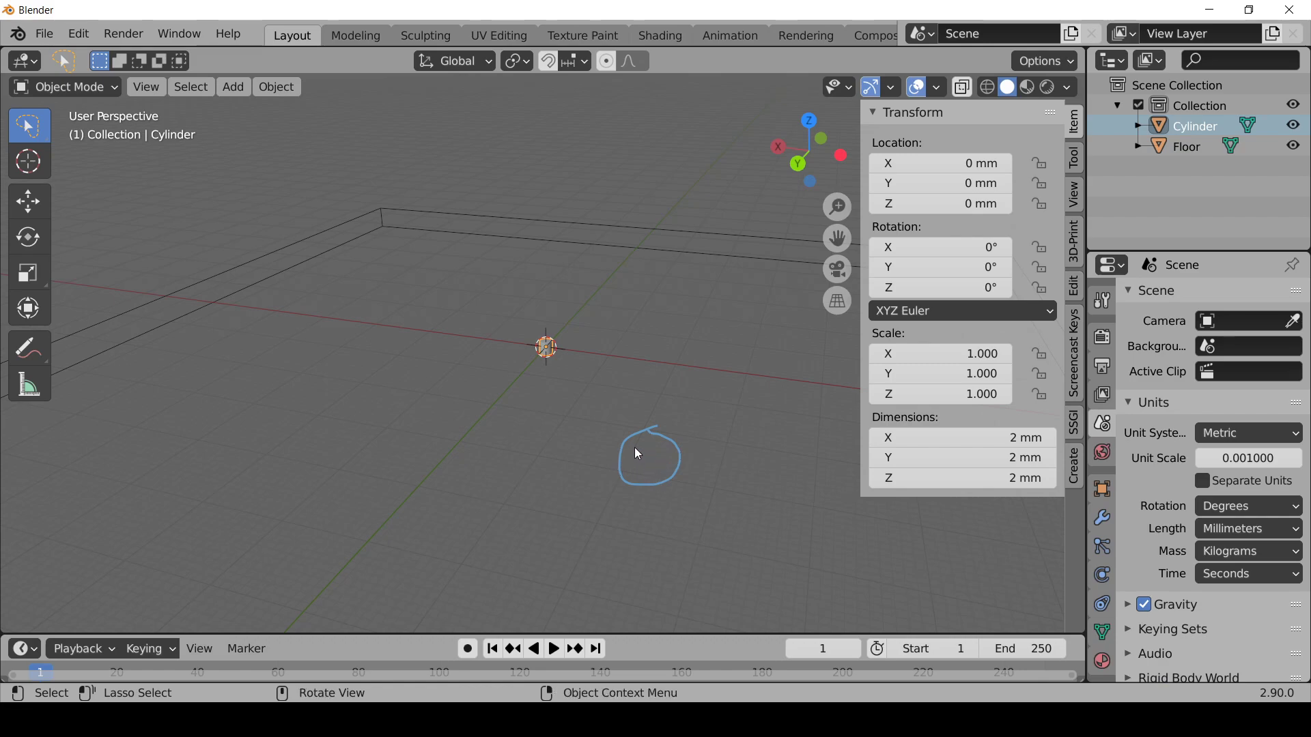
Step: Annotate the circle with a diameter of 5 and draw a surrounding outer circle with a wall thickness labelled 1.6
mouse_move(634, 448)
left_mouse_down()
mouse_move(654, 454)
mouse_move(643, 470)
mouse_move(645, 438)
mouse_move(675, 444)
left_mouse_up()
left_click_drag(680, 447, 694, 443)
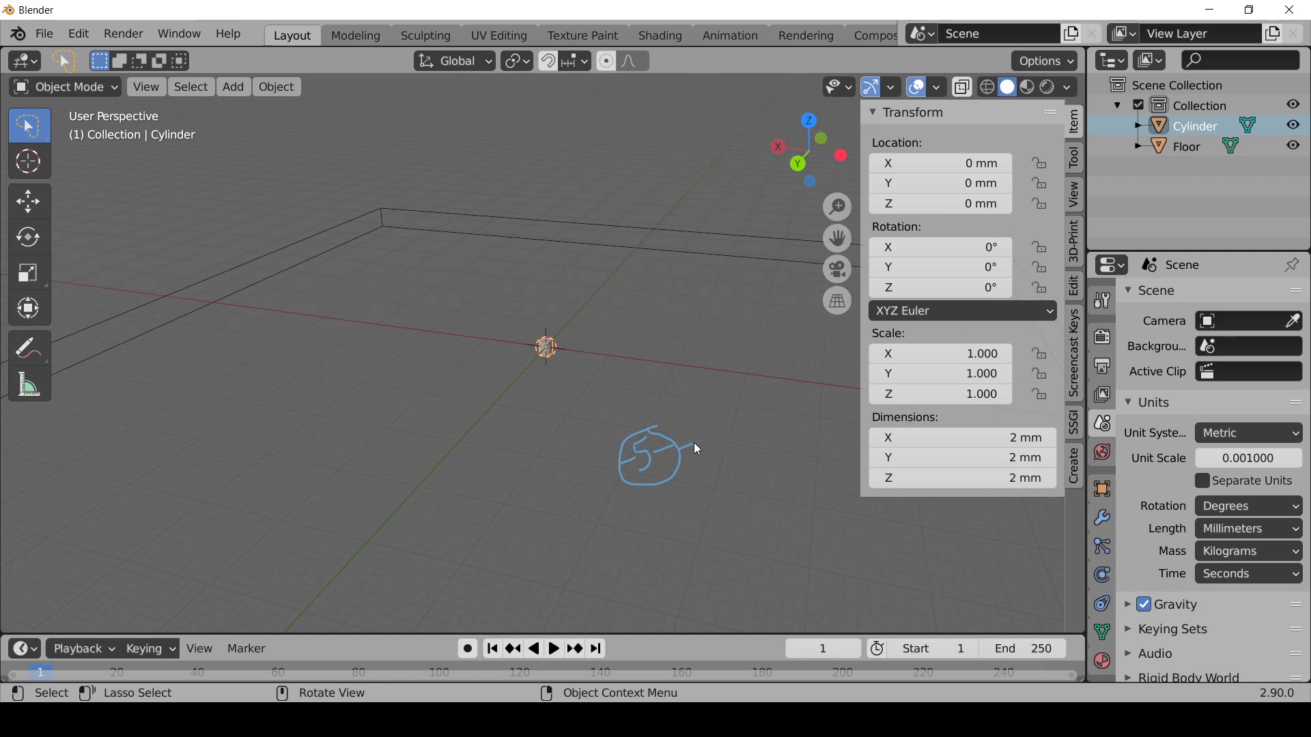
left_click(706, 409)
mouse_move(696, 402)
left_mouse_down()
mouse_move(705, 424)
mouse_move(729, 410)
left_mouse_up()
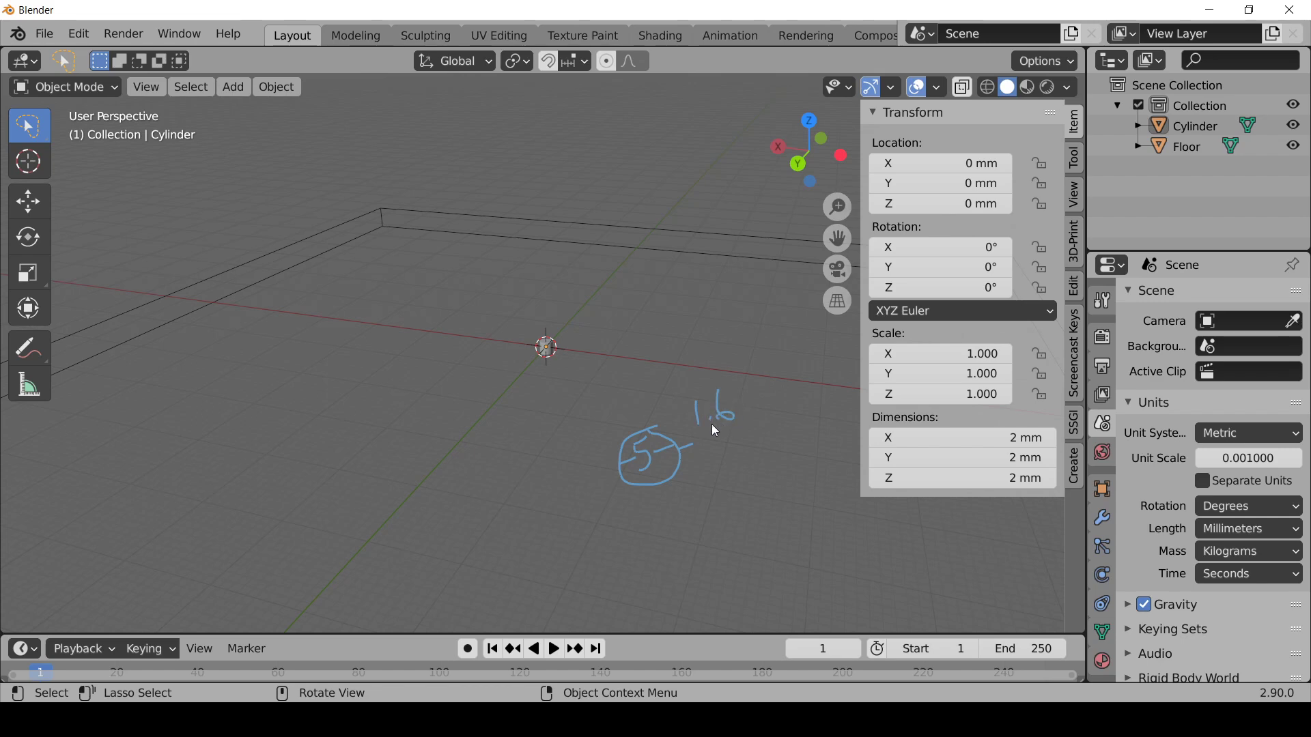
mouse_move(686, 444)
left_mouse_down()
mouse_move(697, 439)
mouse_move(684, 405)
mouse_move(621, 404)
mouse_move(600, 492)
mouse_move(669, 504)
mouse_move(710, 435)
left_mouse_up()
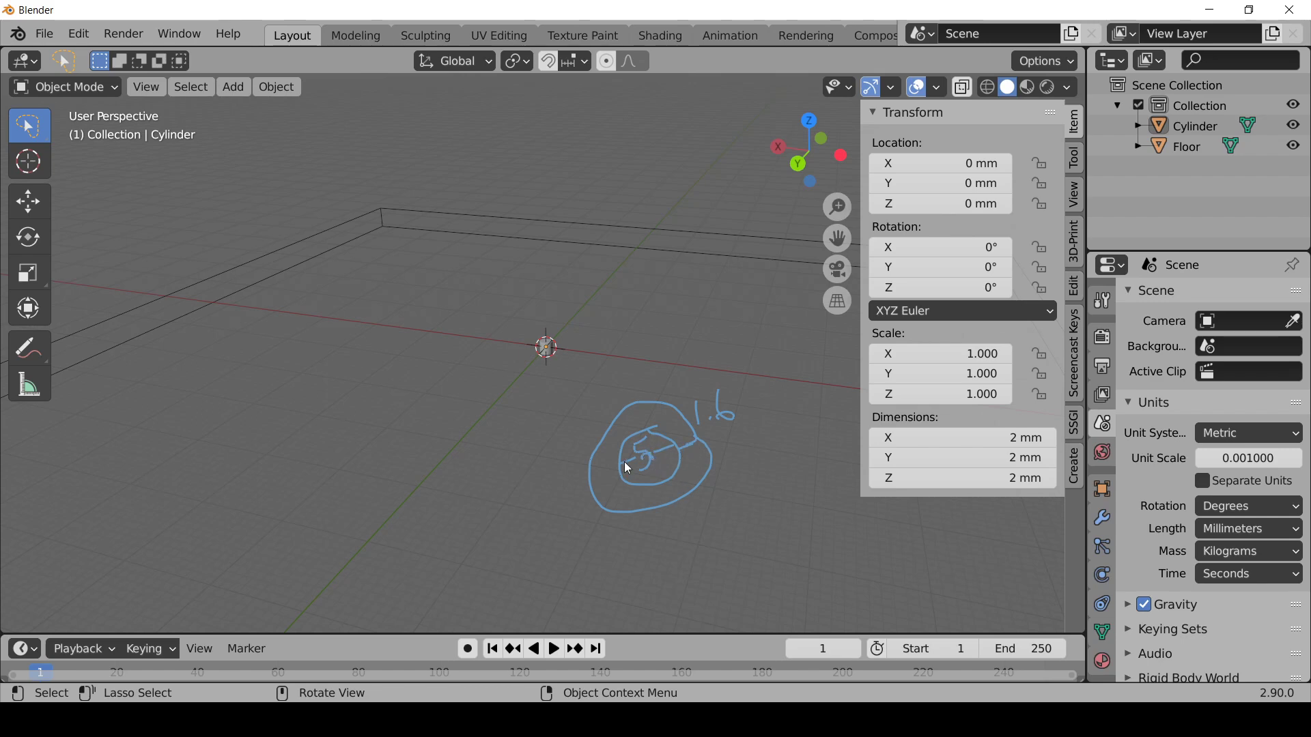
Step: Delete the small cylinder at the origin
left_click(546, 349)
key("x")
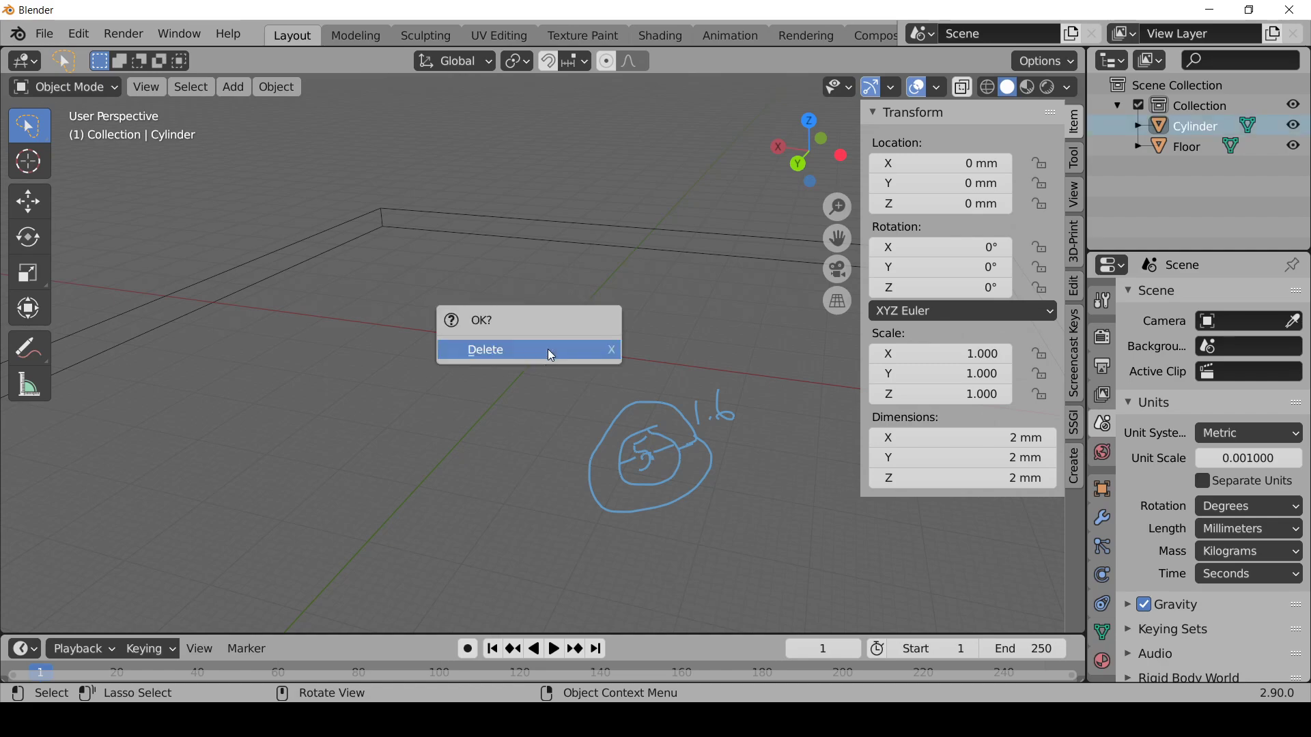
left_click(547, 353)
Step: Add a cylinder mesh at the origin with a radius of 2.5+1.6 mm and a depth of 50 mm
key("shift+a")
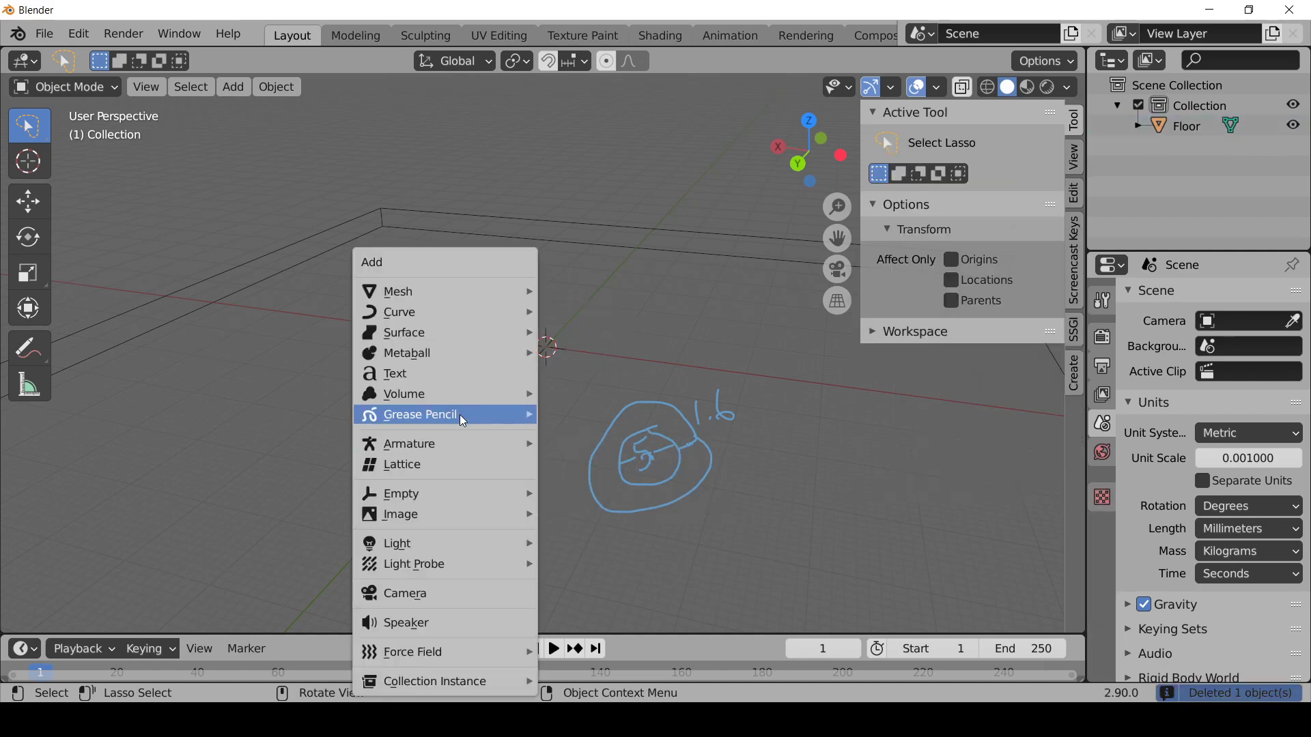
mouse_move(463, 306)
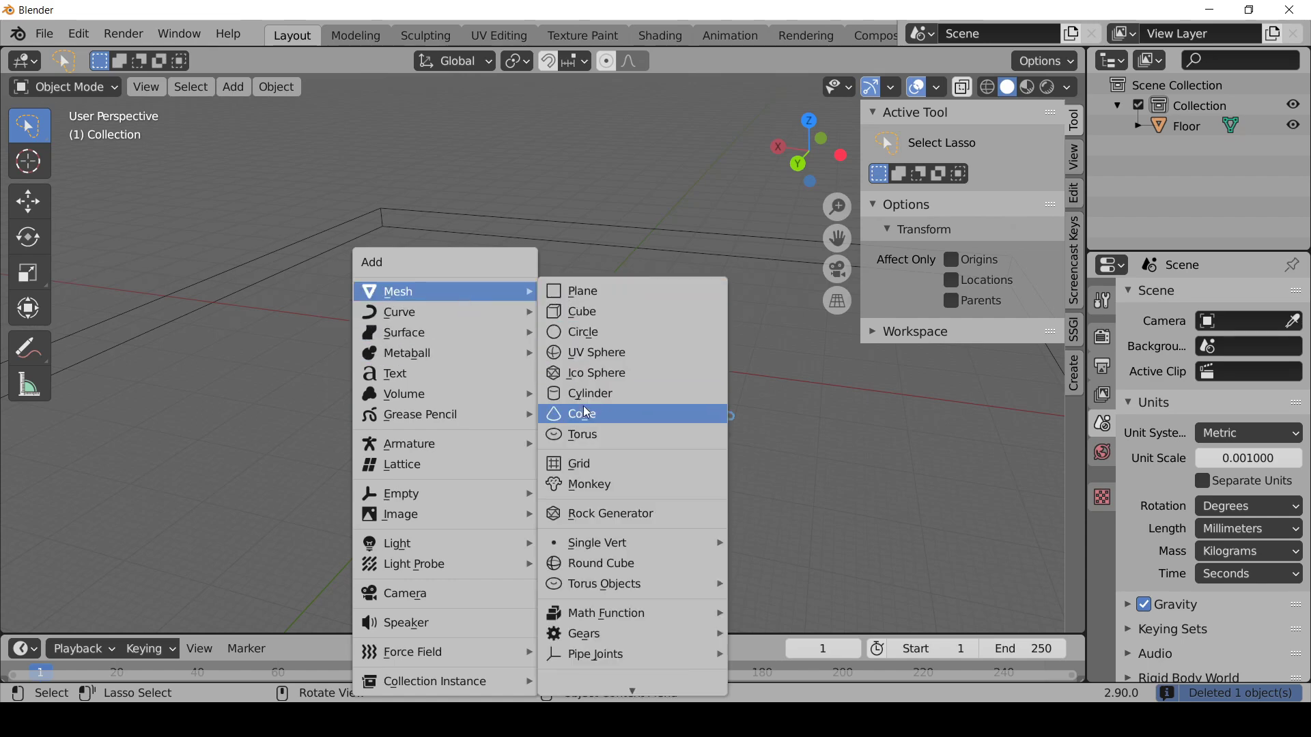
left_click(601, 393)
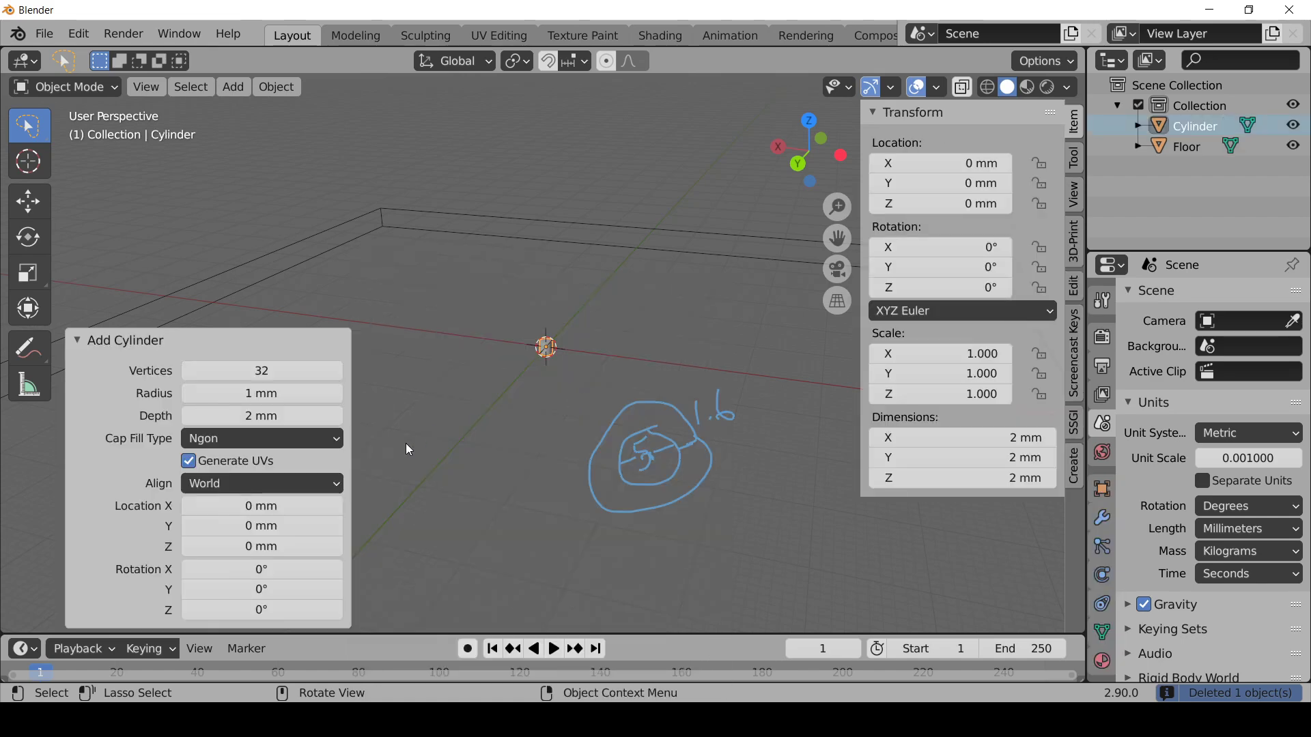
left_click(254, 397)
type("2")
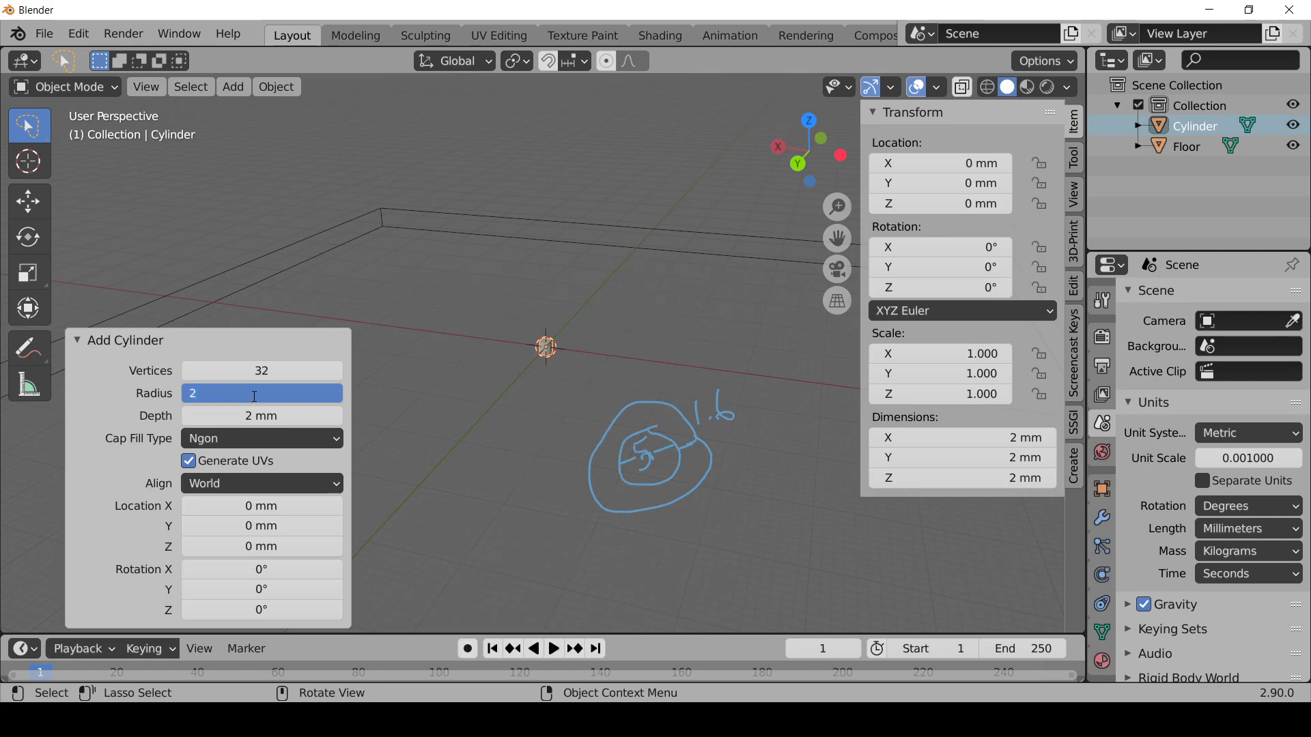
type(".5+1.6")
key("Return")
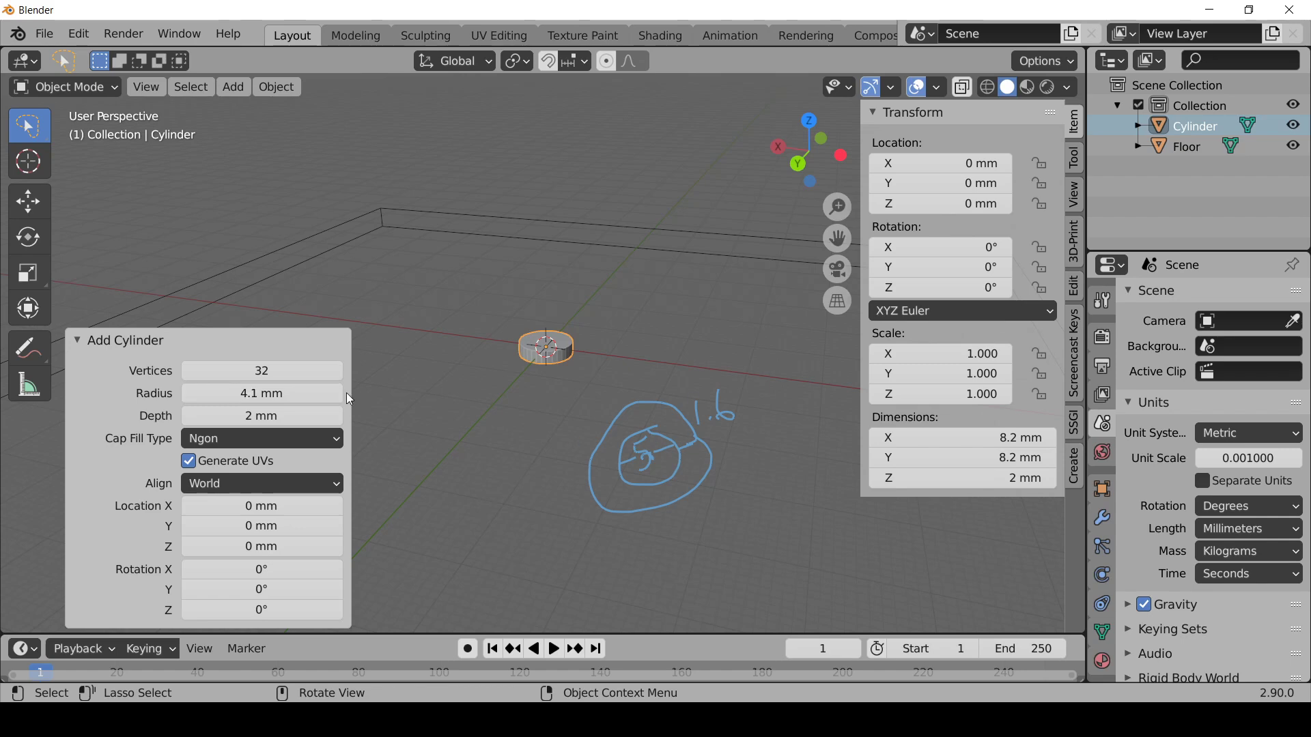
left_click(316, 409)
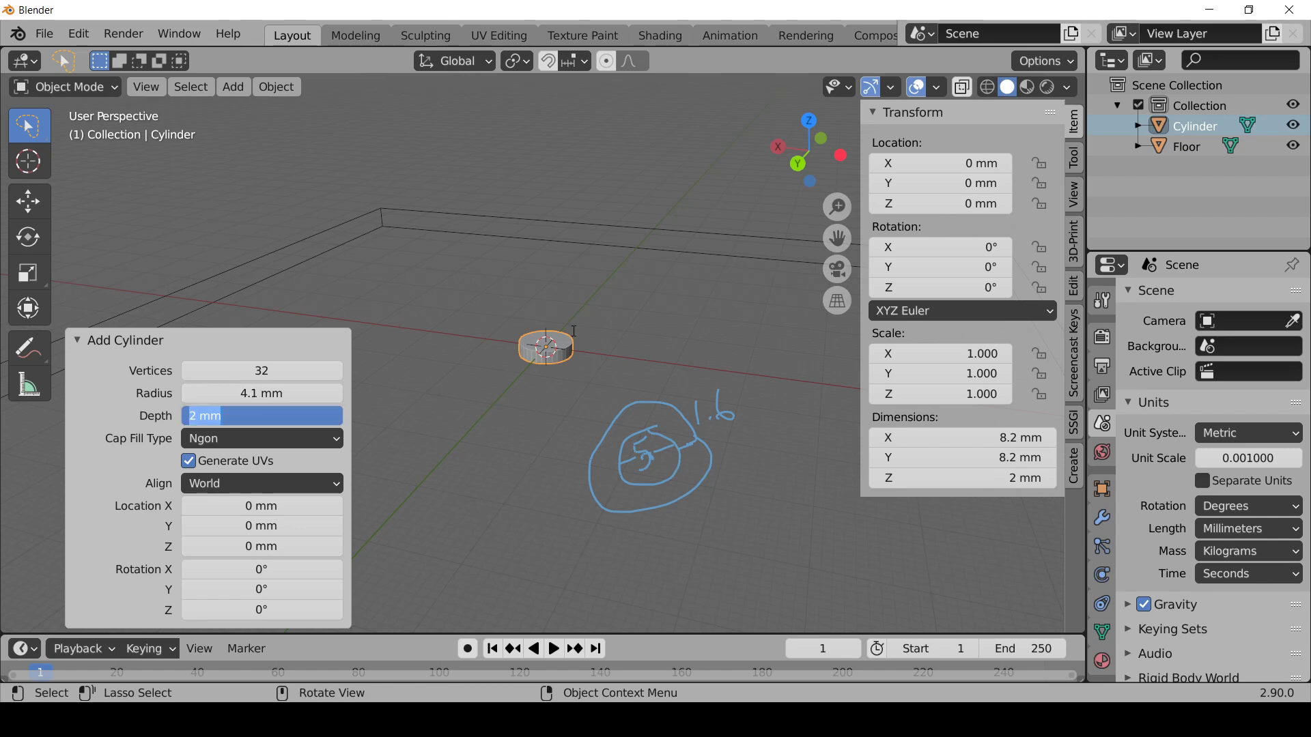
type("50")
key("Return")
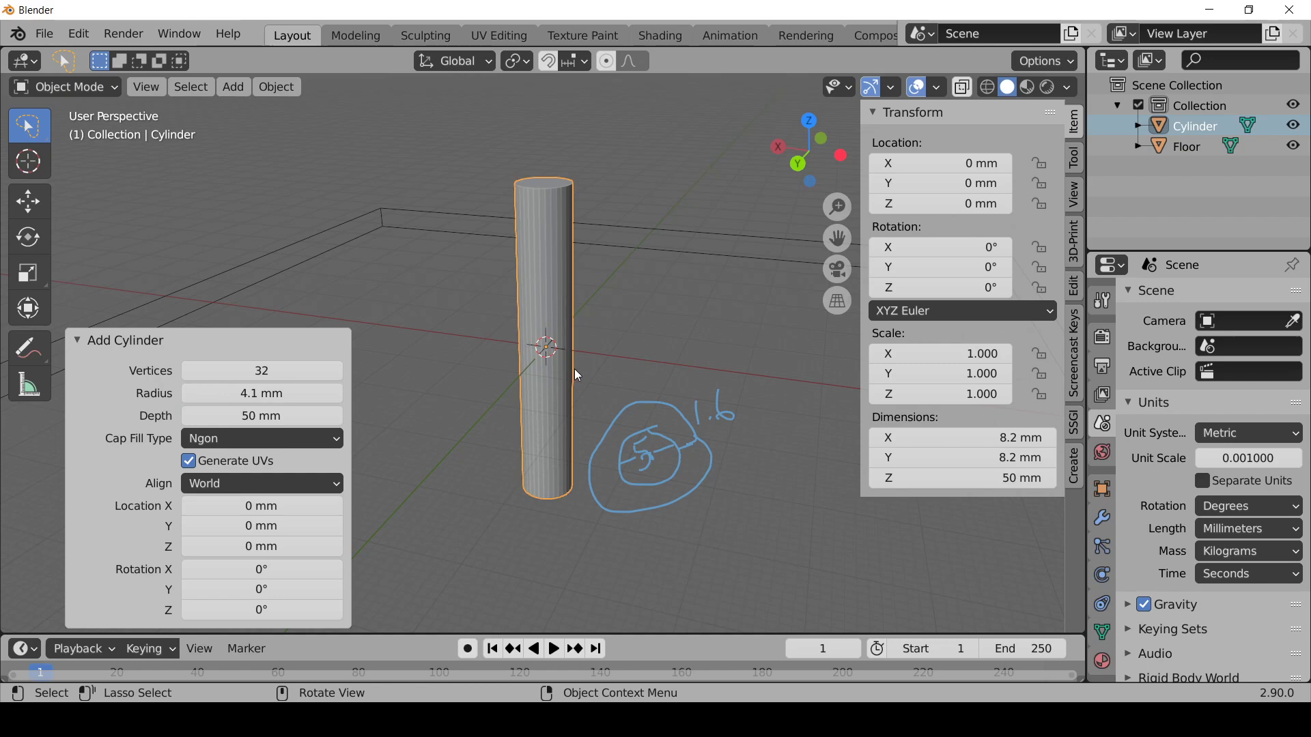
Step: Erase the annotated circles and labels beside the cylinder, and return to the selection tool
mouse_move(568, 280)
middle_mouse_down()
mouse_move(587, 345)
mouse_move(544, 345)
middle_mouse_up()
left_click(27, 349)
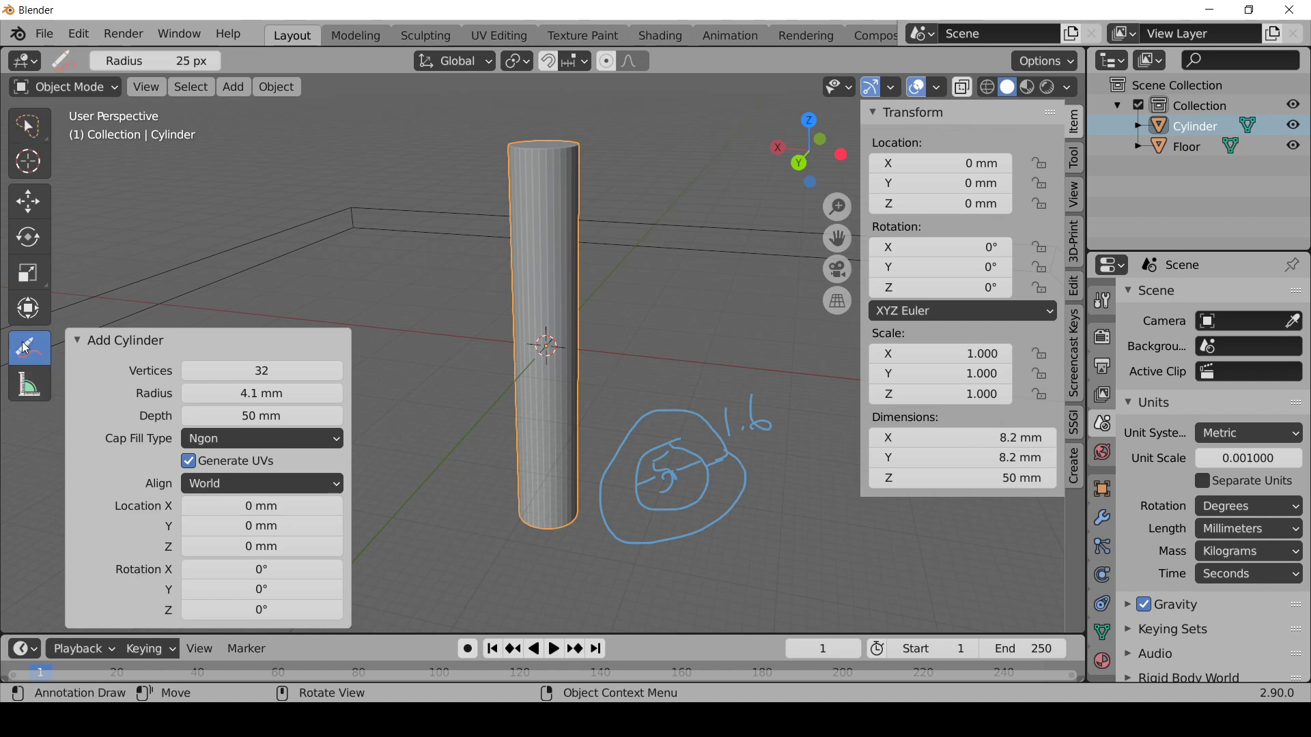
mouse_move(667, 429)
left_mouse_down("ctrl")
mouse_move(568, 549)
mouse_move(756, 451)
mouse_move(685, 547)
mouse_move(685, 518)
left_mouse_up("ctrl")
left_click(37, 136)
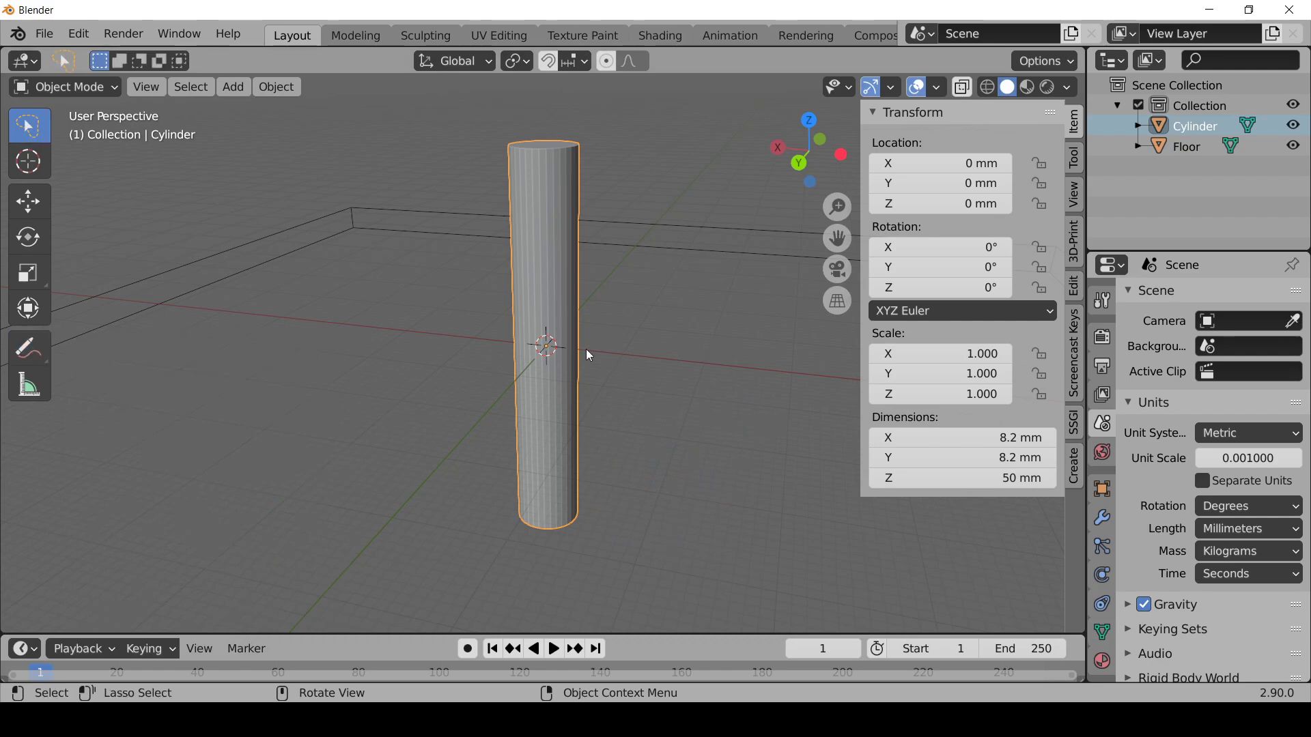
Step: Add a second cylinder mesh at the origin with a depth of 52 mm
key("shift+a")
mouse_move(530, 285)
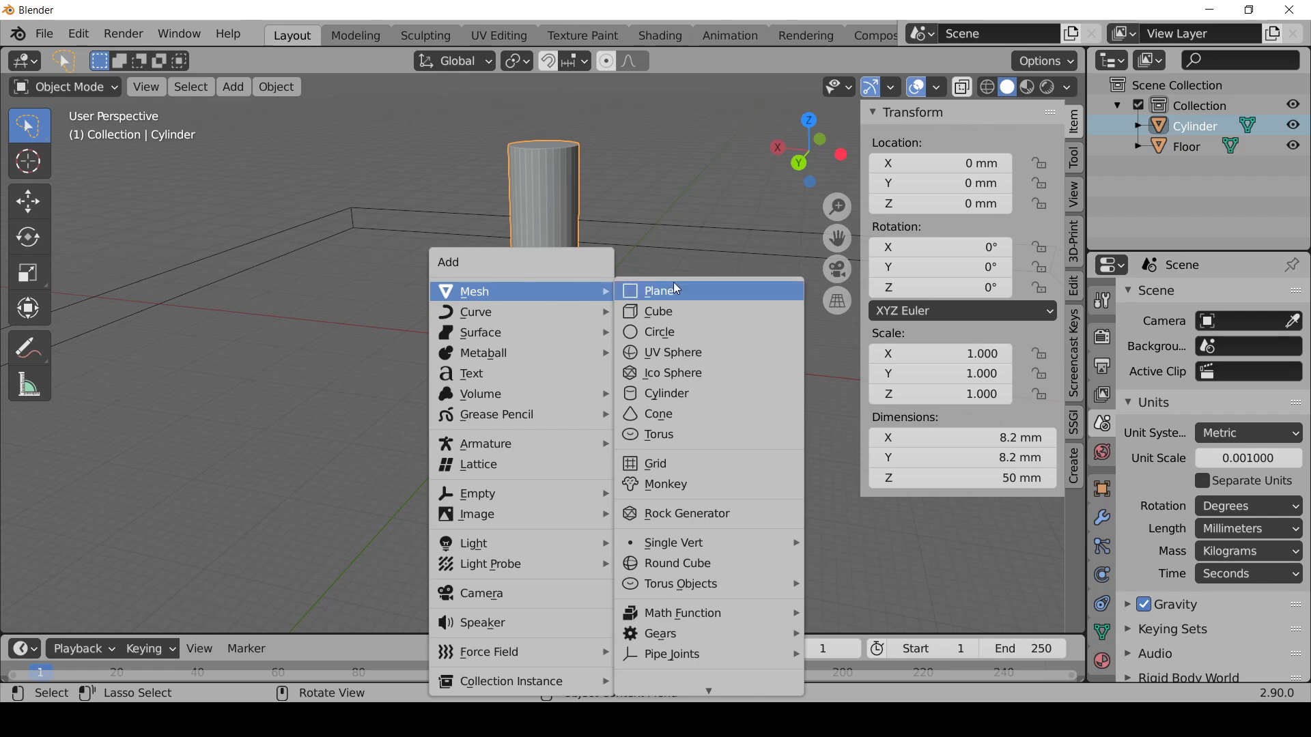
left_click(674, 394)
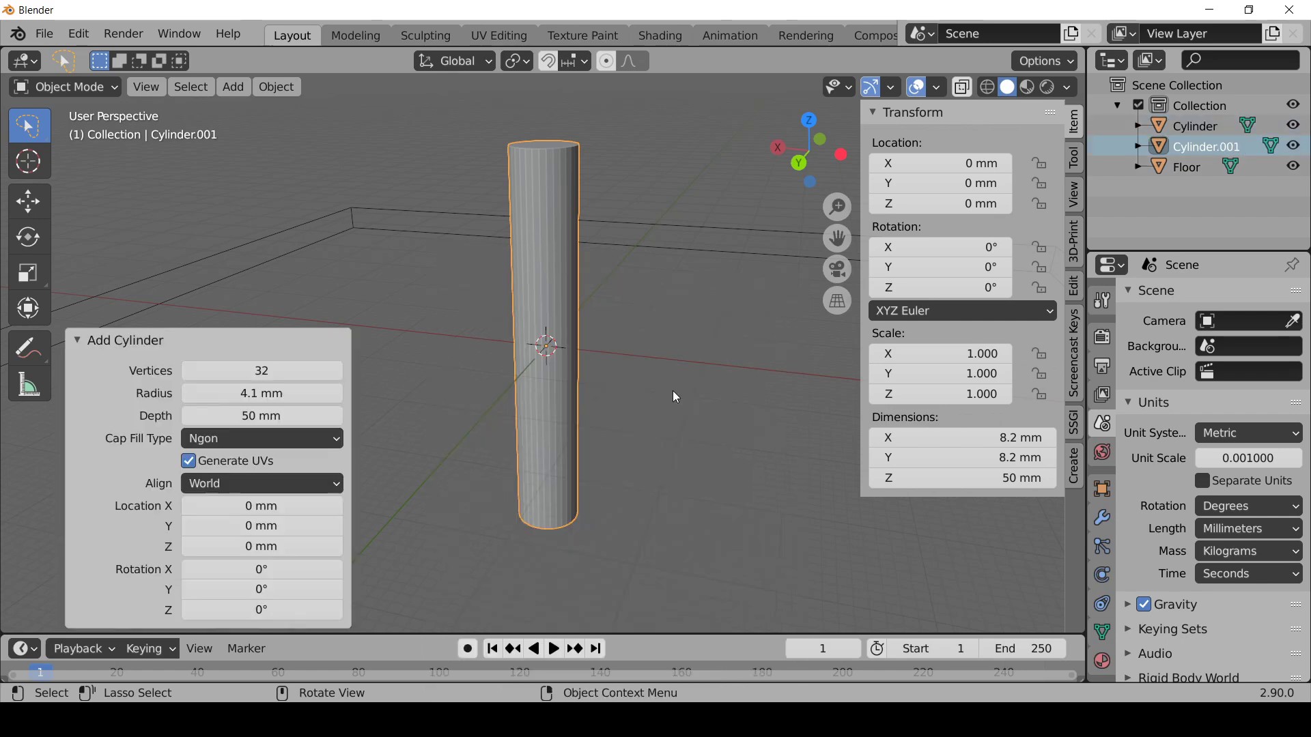
left_click(249, 409)
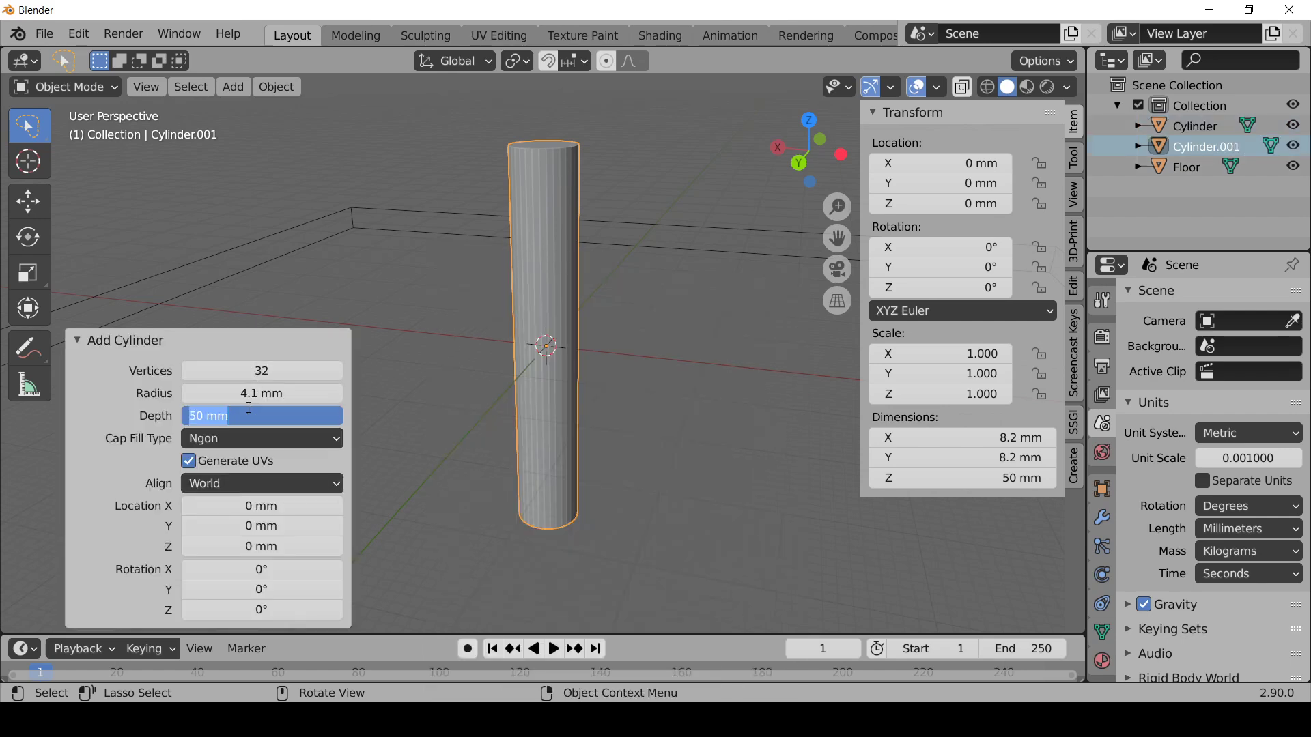
type("52")
key("Return")
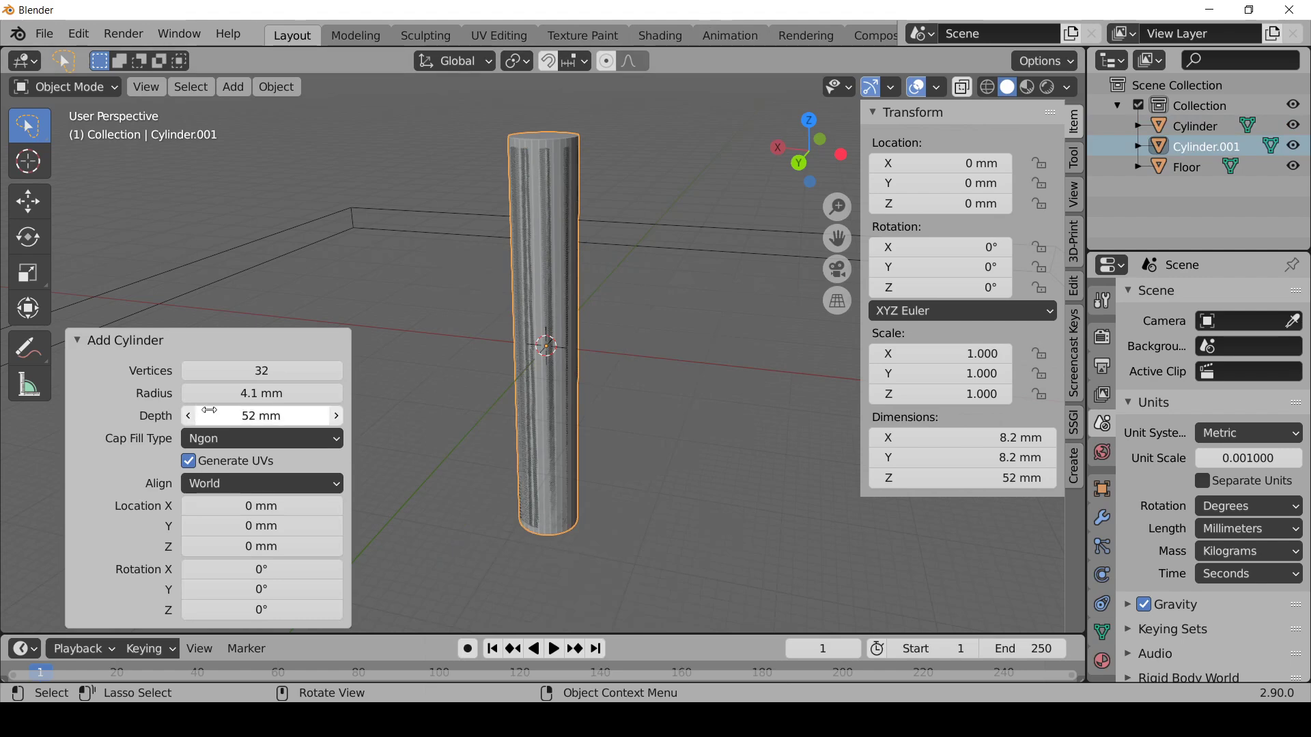
Step: Try a lower vertex count on the second cylinder, and set it back to 32
left_click(257, 372)
type("3")
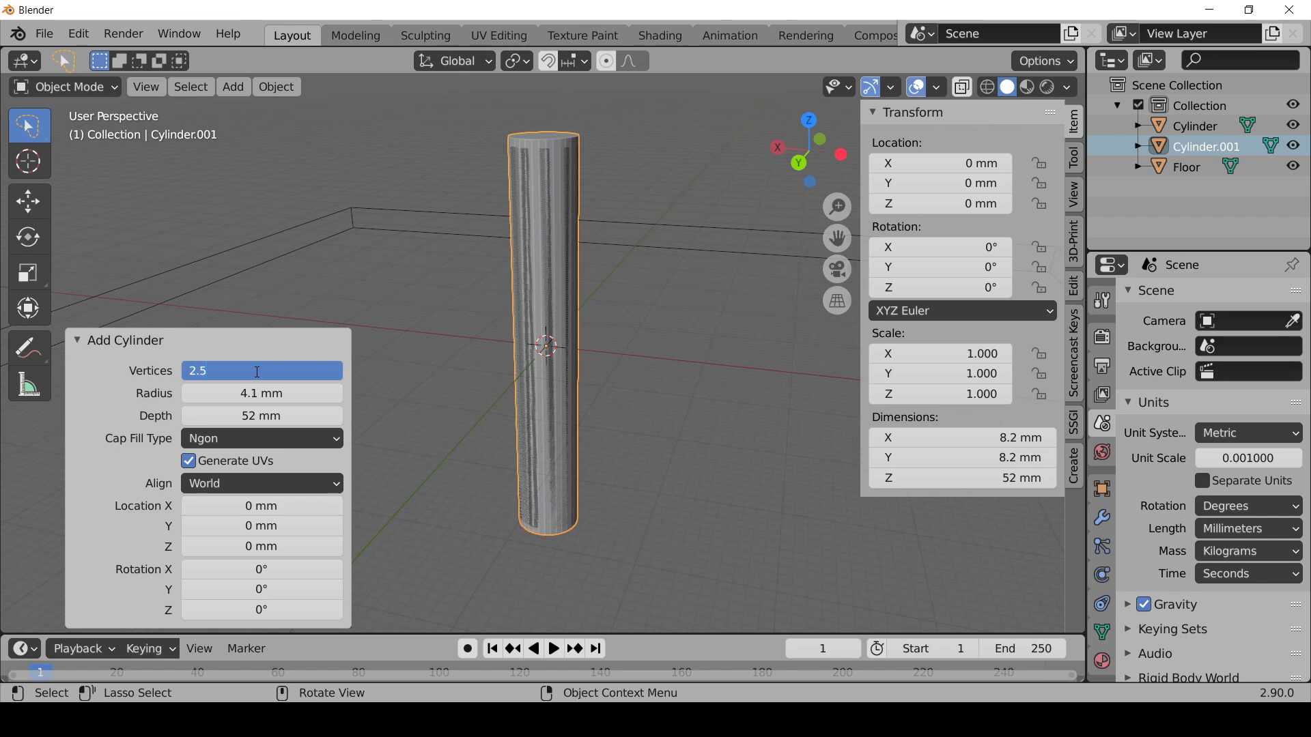
key("Return")
left_click(257, 371)
type("32")
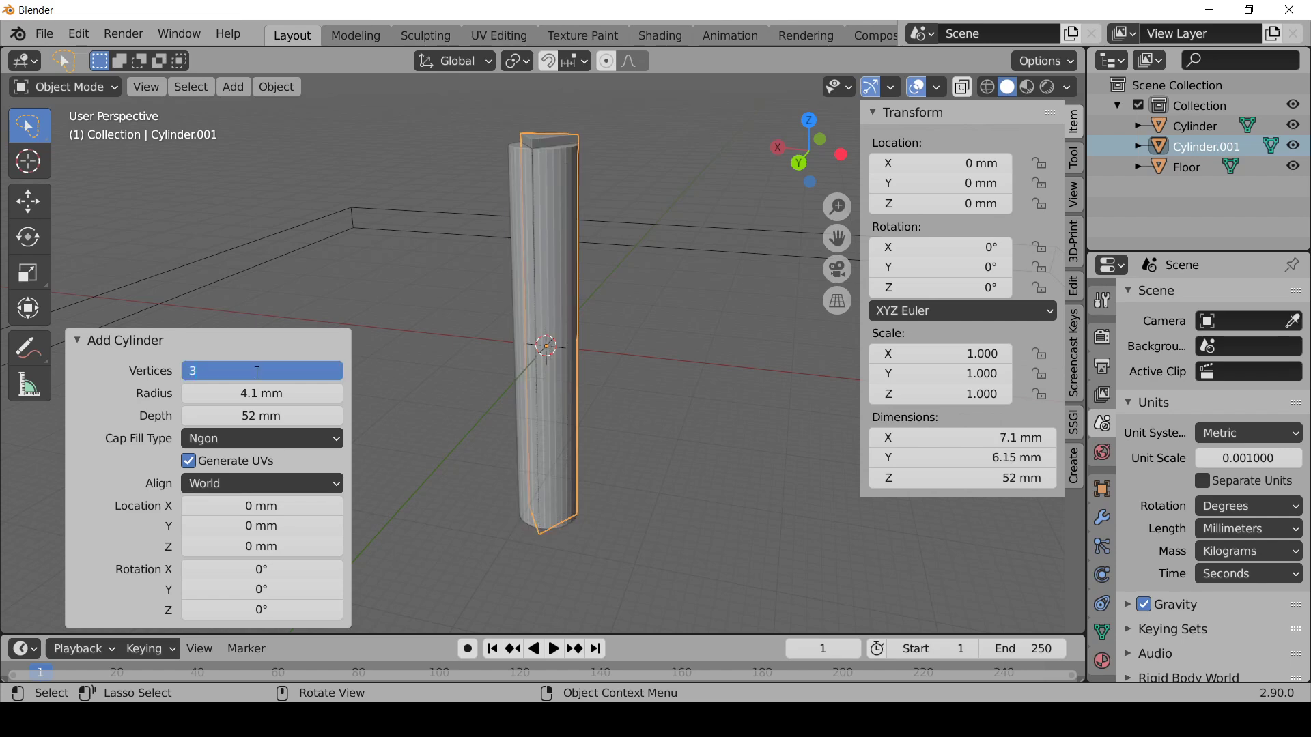
key("Return")
Step: Set the radius of the 52 mm deep inner cylinder to 2.5 mm and deselect it
left_click(245, 396)
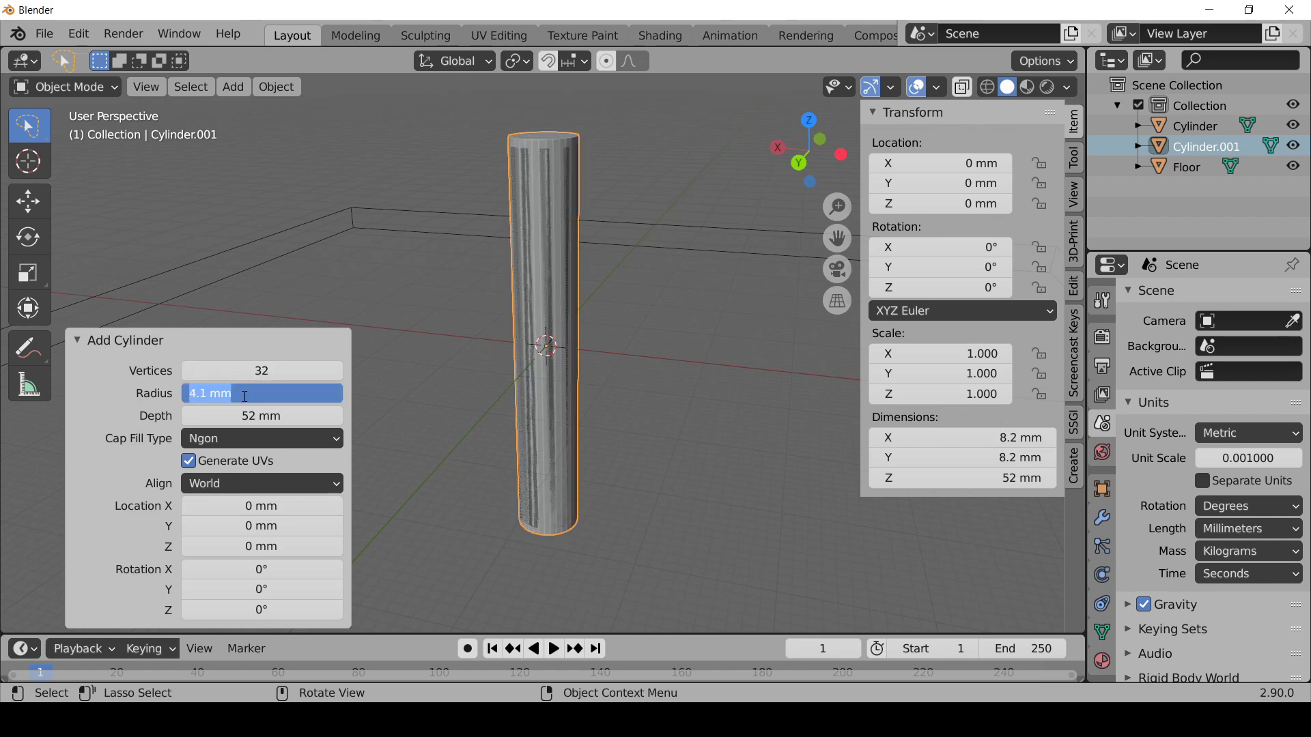
type("2.5")
key("Return")
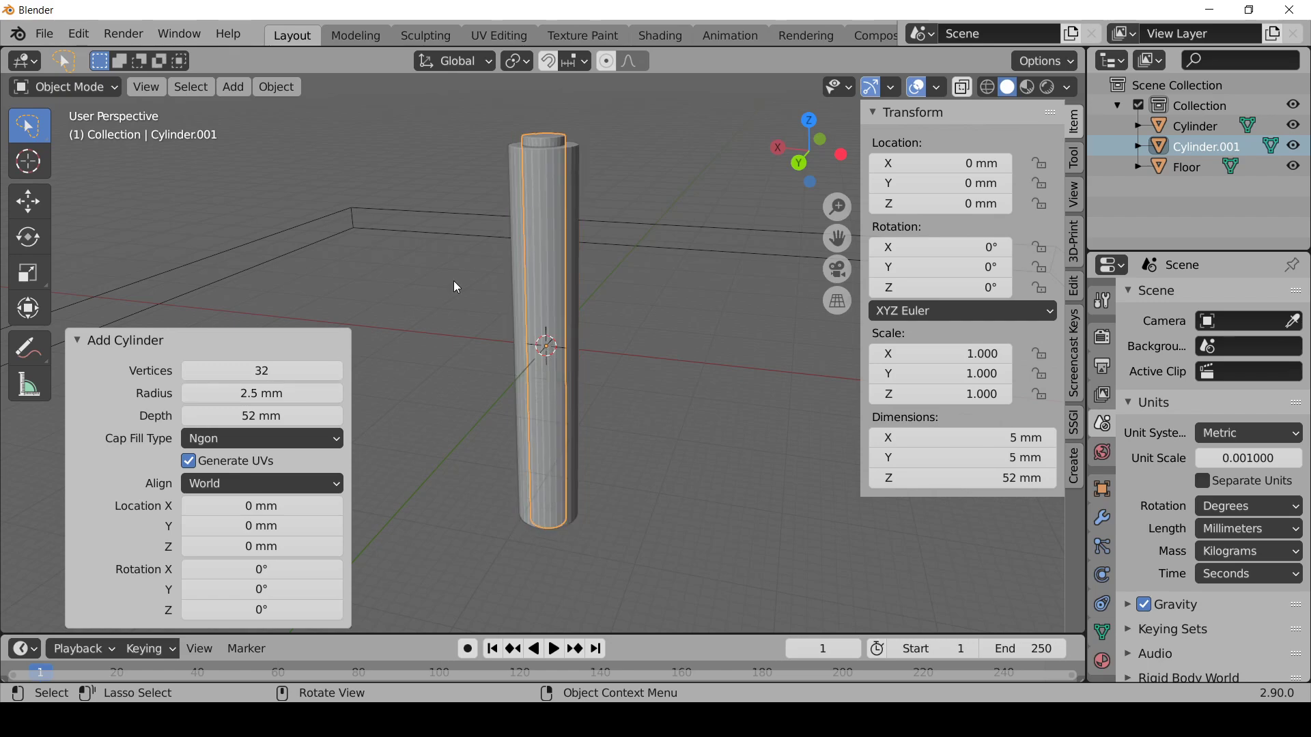
middle_click_drag(474, 189, 500, 201)
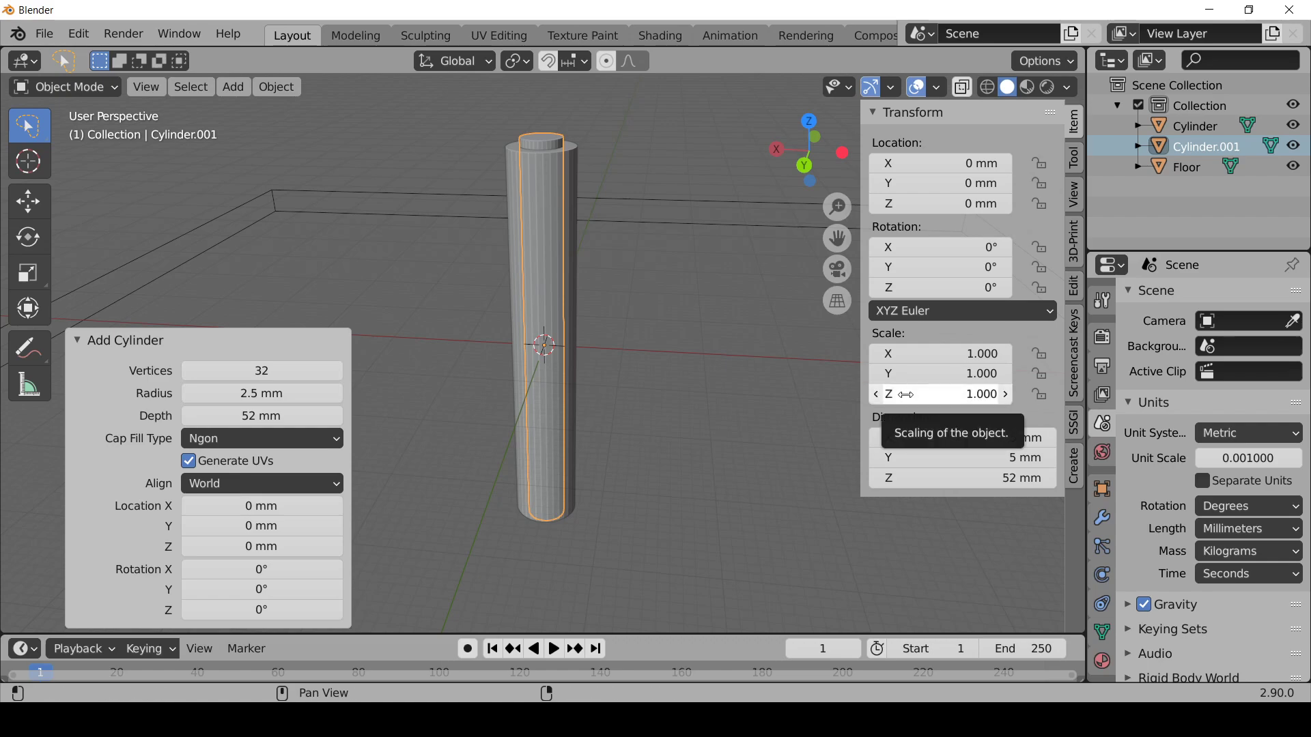
middle_click_drag(657, 274, 580, 225)
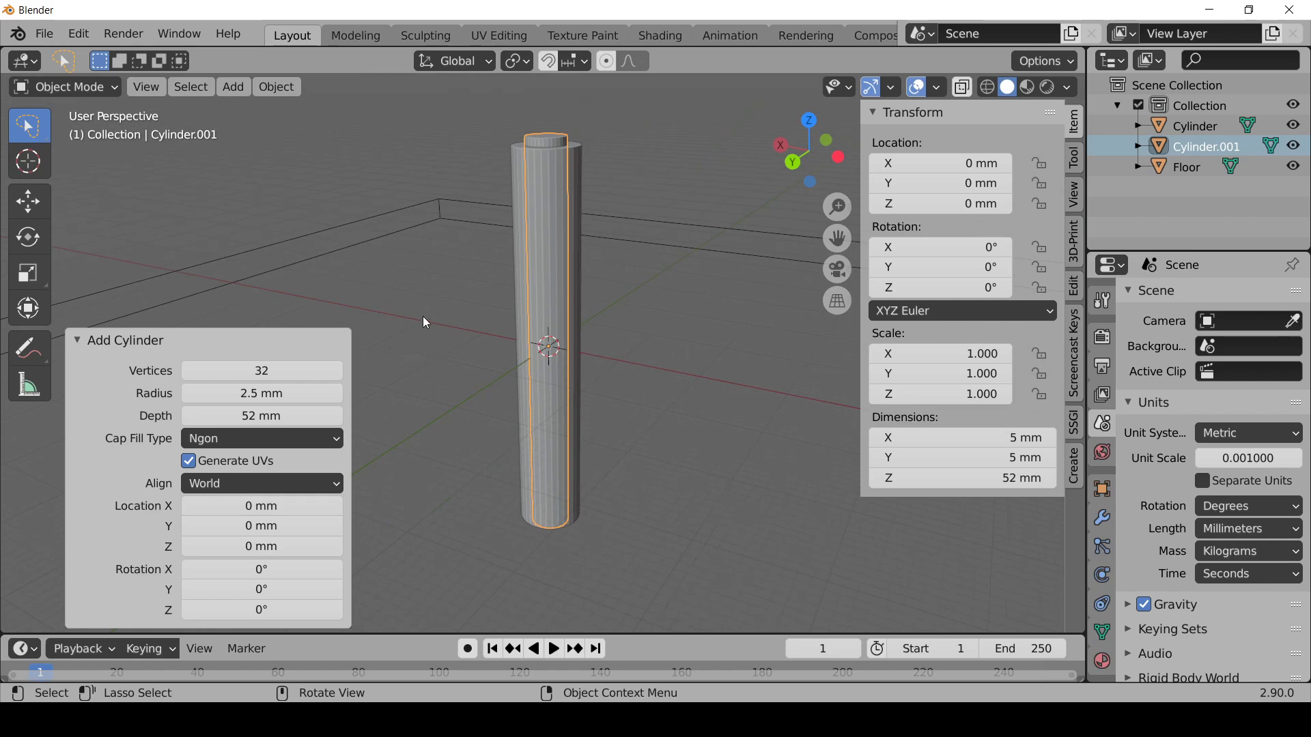
left_click(611, 274)
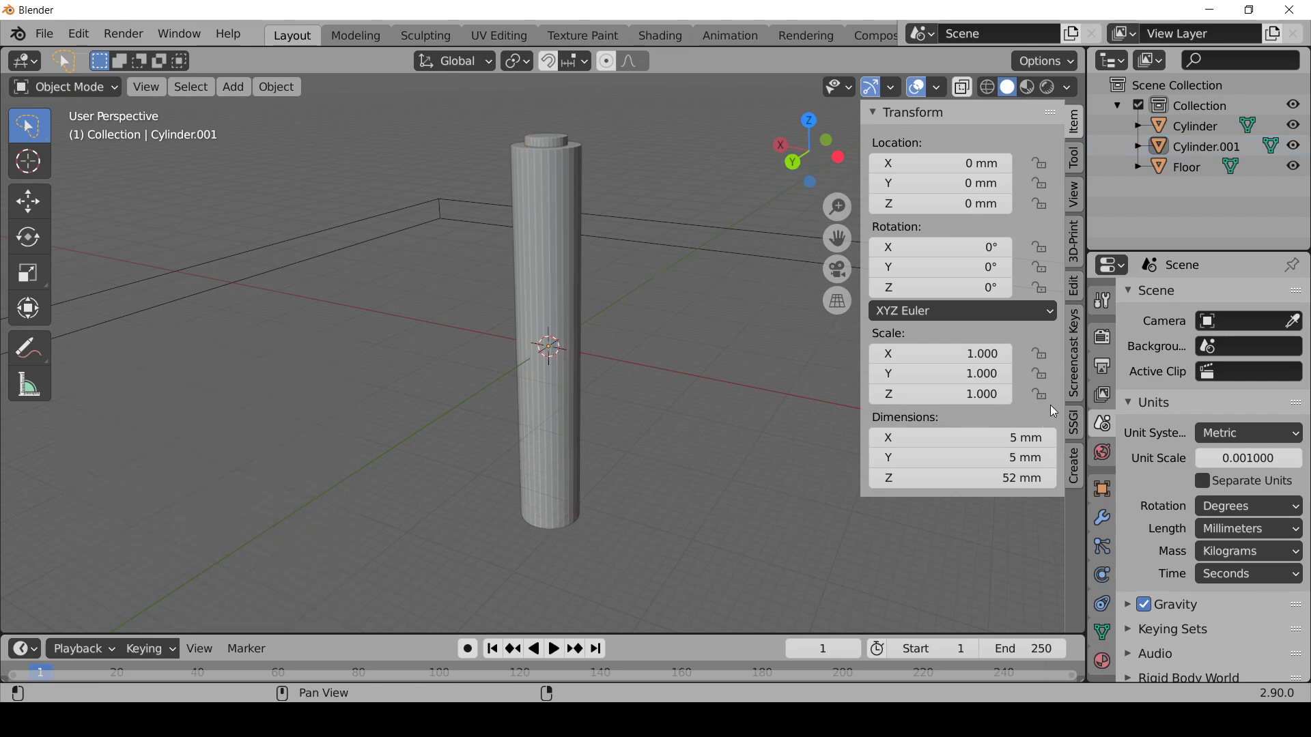
Step: Search the add-on preferences for "bool" to check whether the Bool Tool add-on is enabled, and close the preferences
left_click(79, 34)
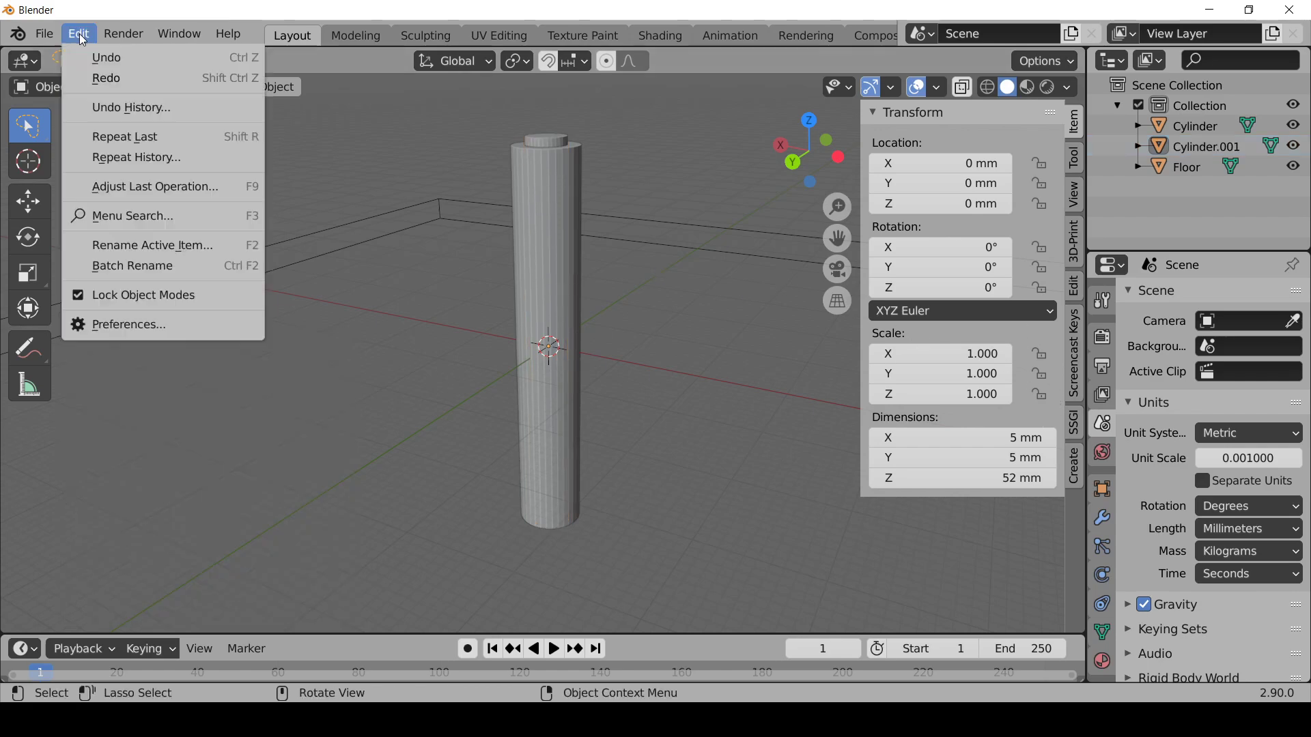
left_click(122, 325)
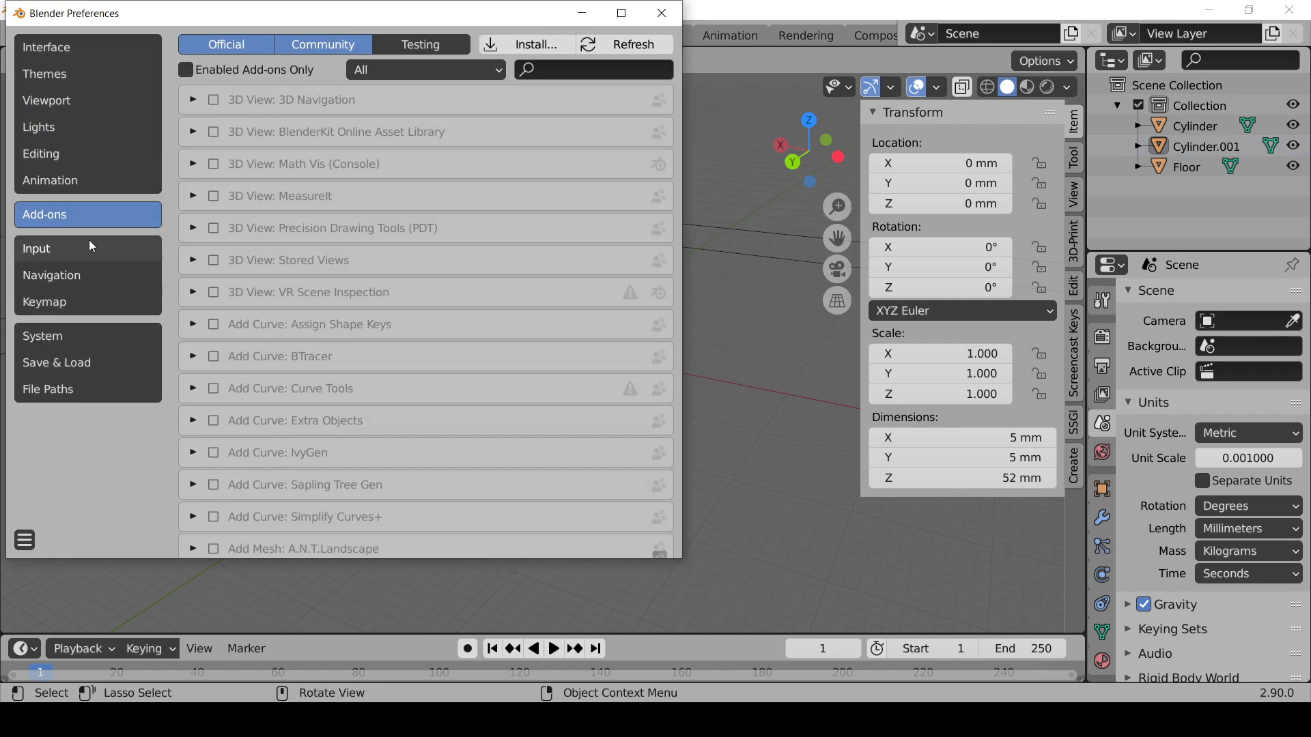
left_click(554, 70)
type("b")
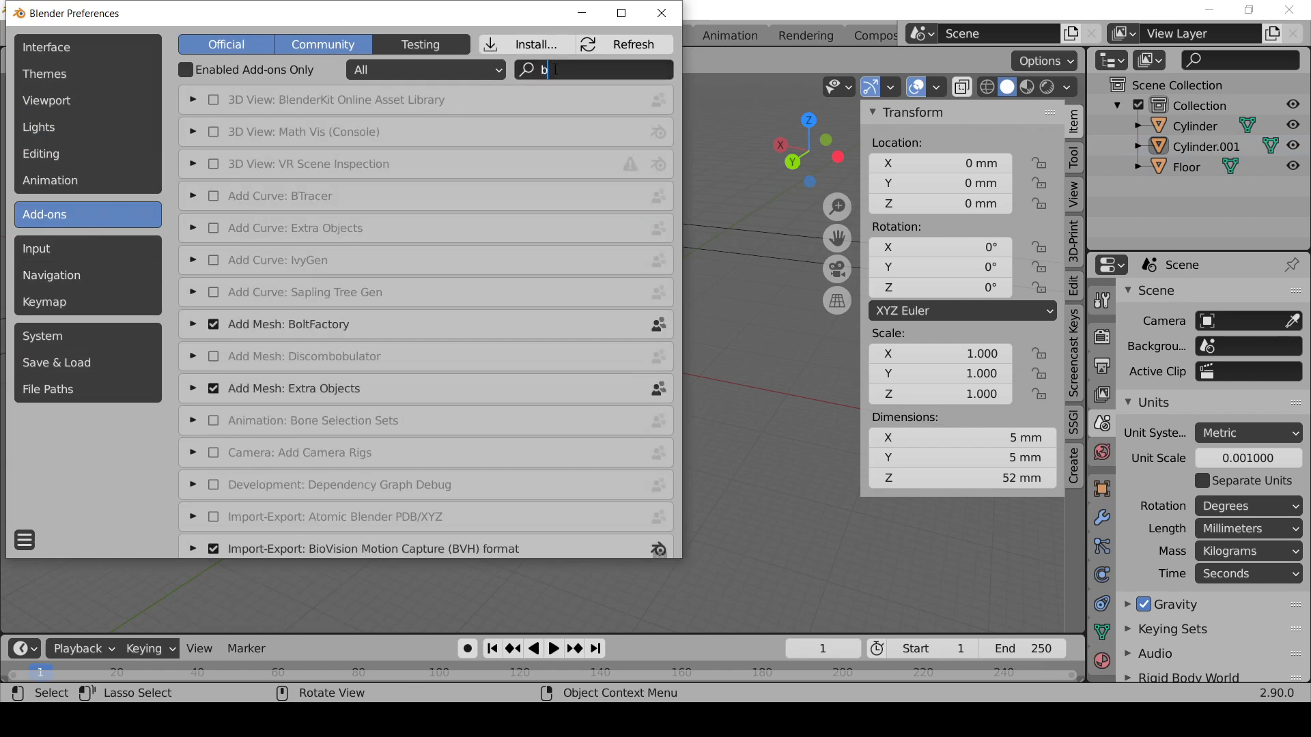
type("ool")
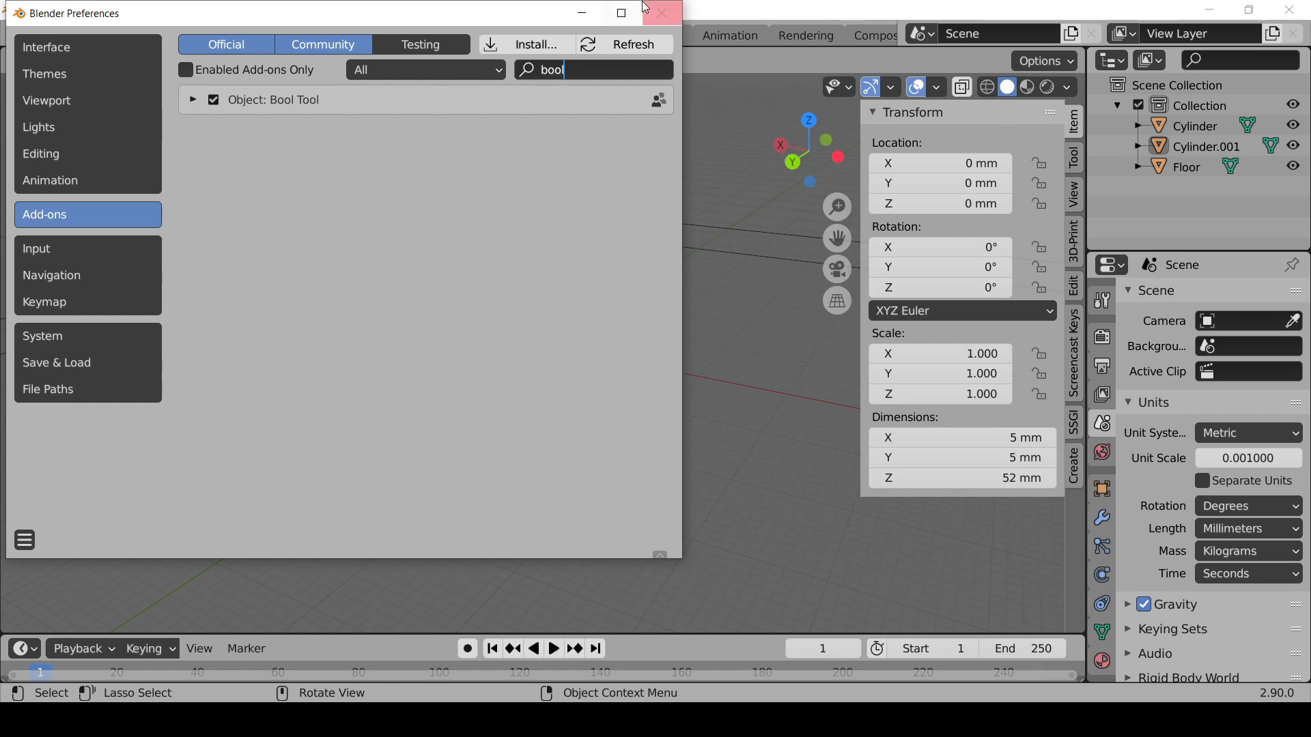
left_click(661, 13)
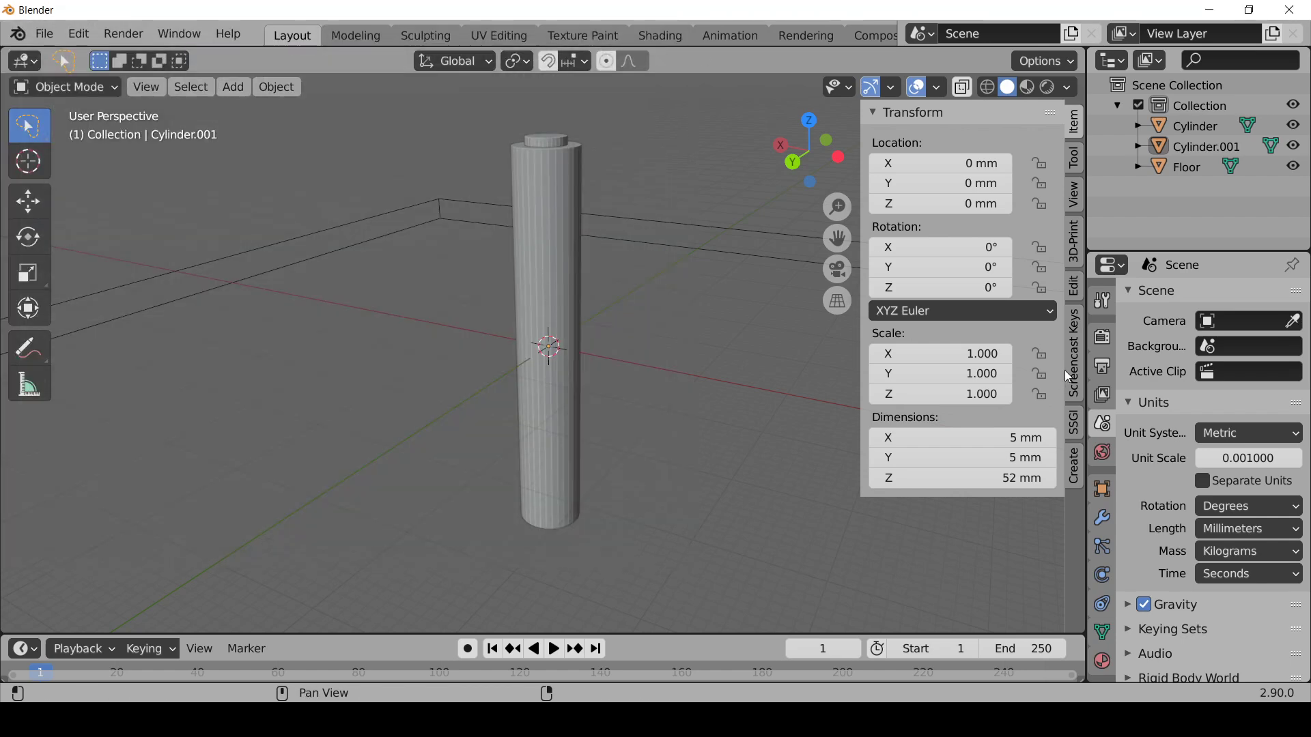
Step: Subtract the inner cylinder from the outer cylinder with Bool Tool's Brush Boolean Difference to hollow out the tube
left_click(1073, 285)
left_click(872, 381)
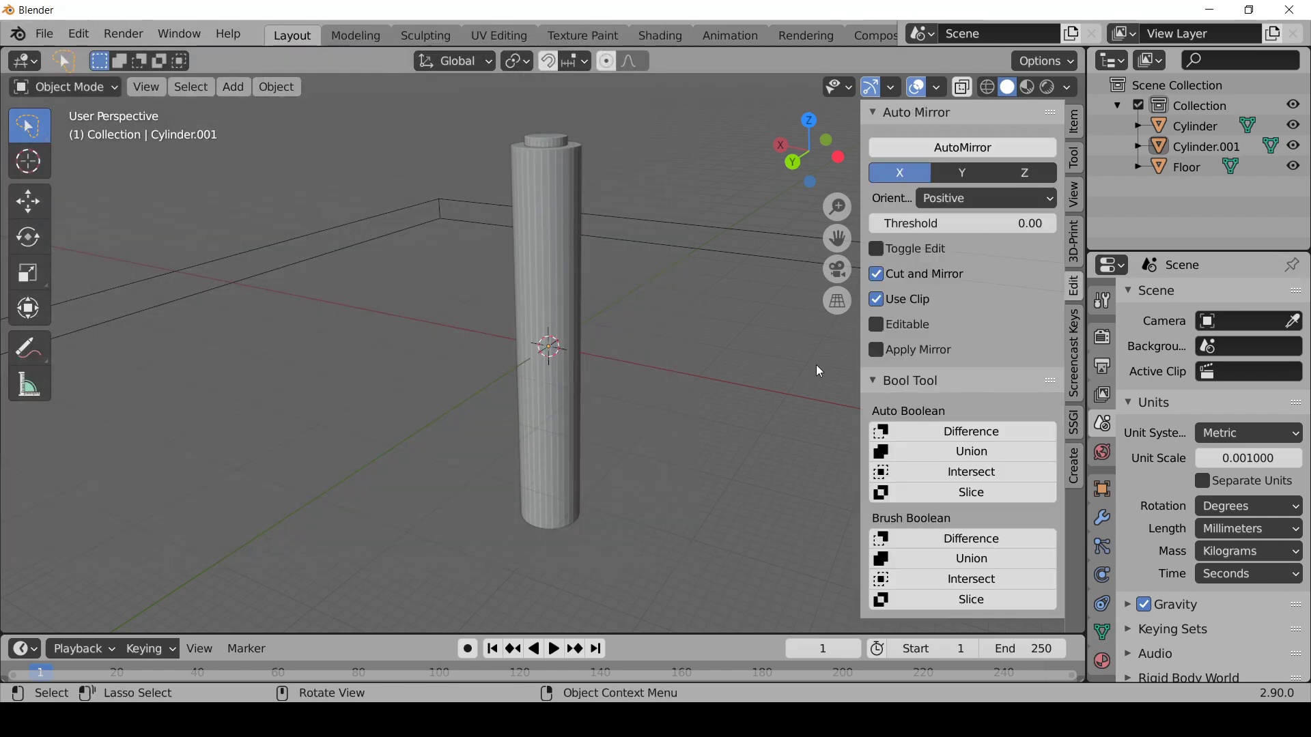
left_click(547, 147)
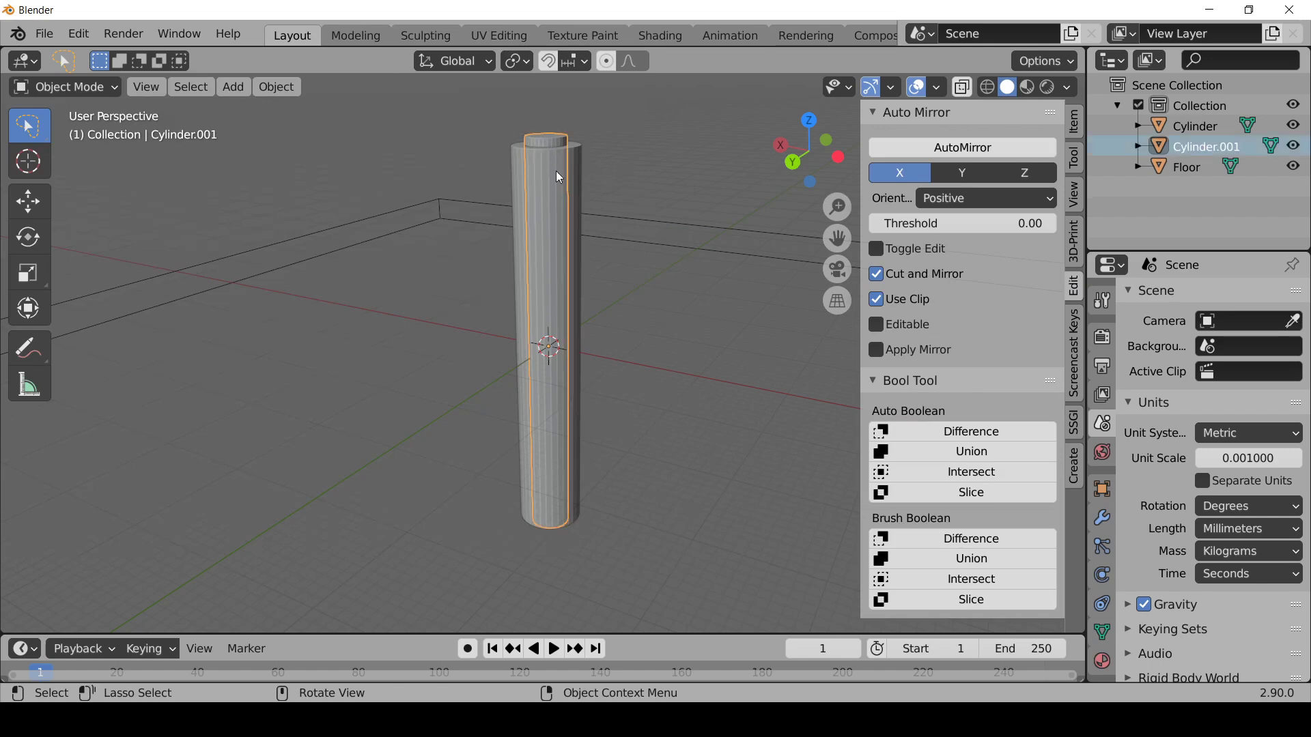
key("shift")
left_click(579, 163, "shift")
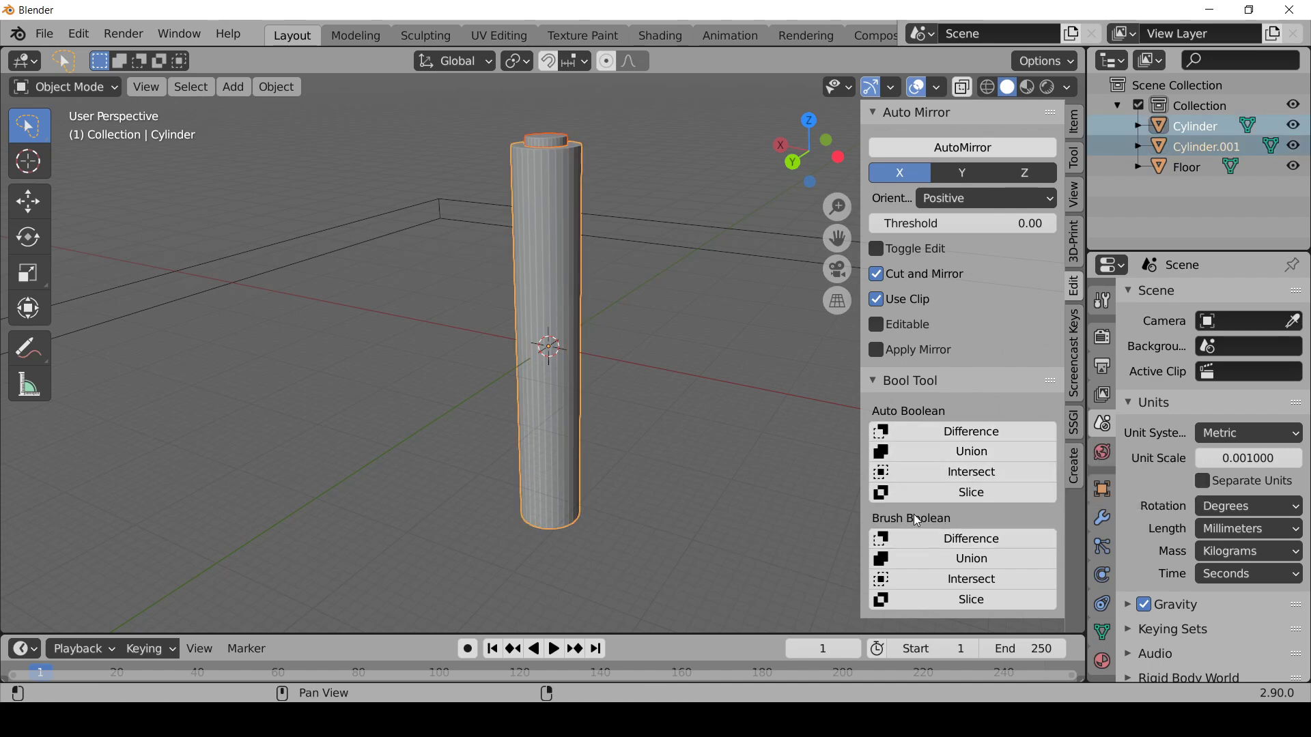
left_click(943, 539)
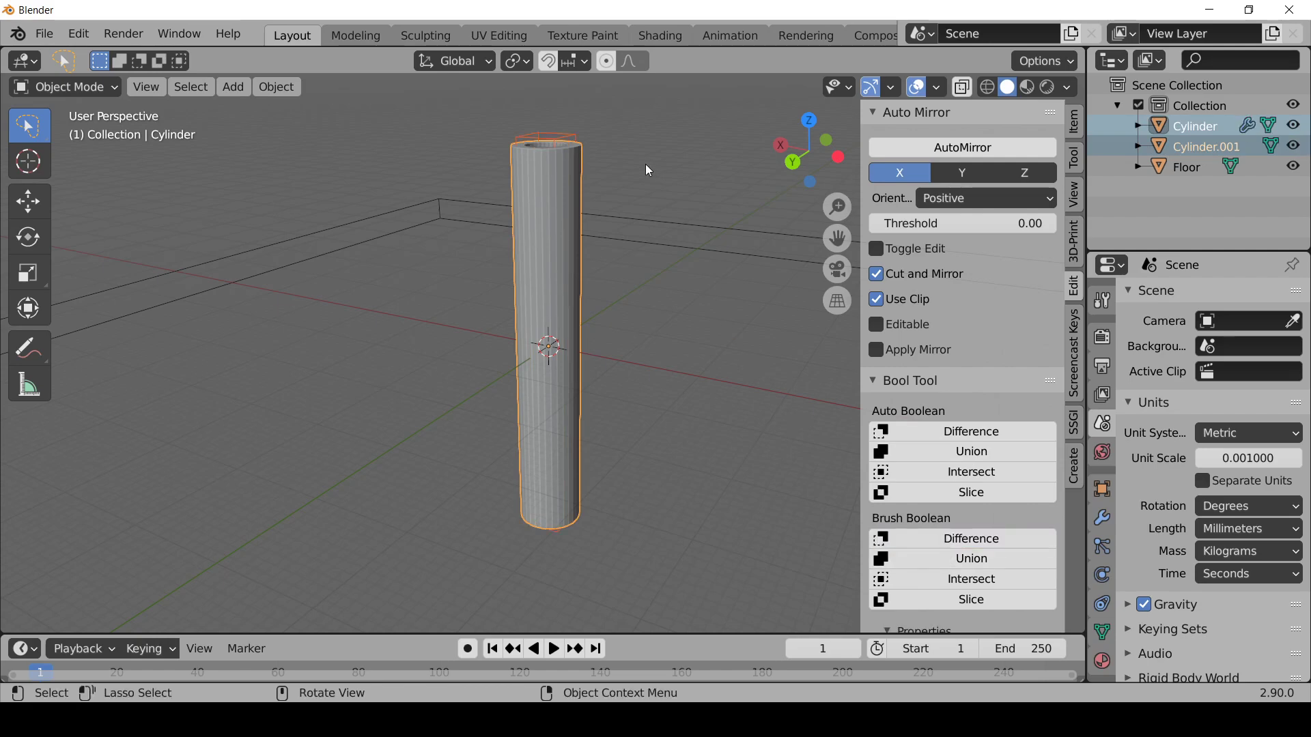
middle_click_drag(647, 170, 550, 163)
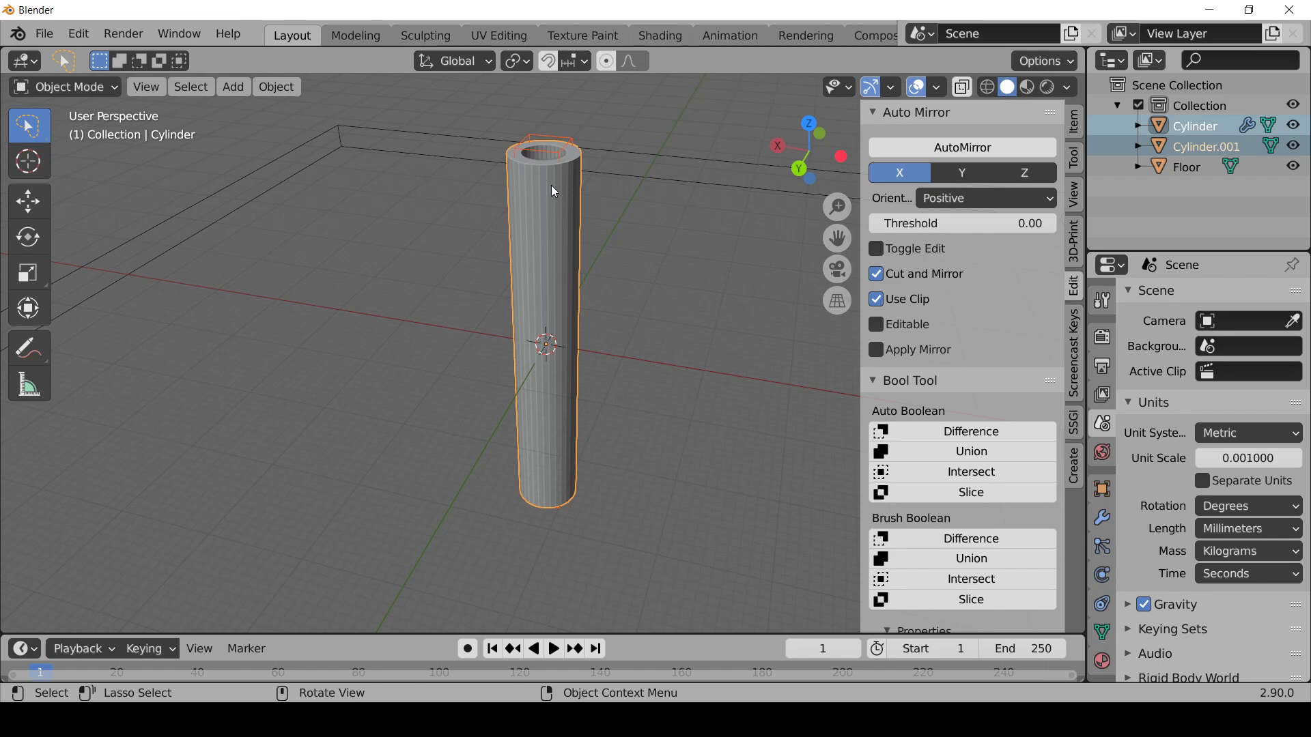
Step: Examine the outer cylinder's underlying mesh in Edit Mode, and its Boolean modifier settings back in Object Mode
key("Tab")
key("Tab")
left_click(556, 189)
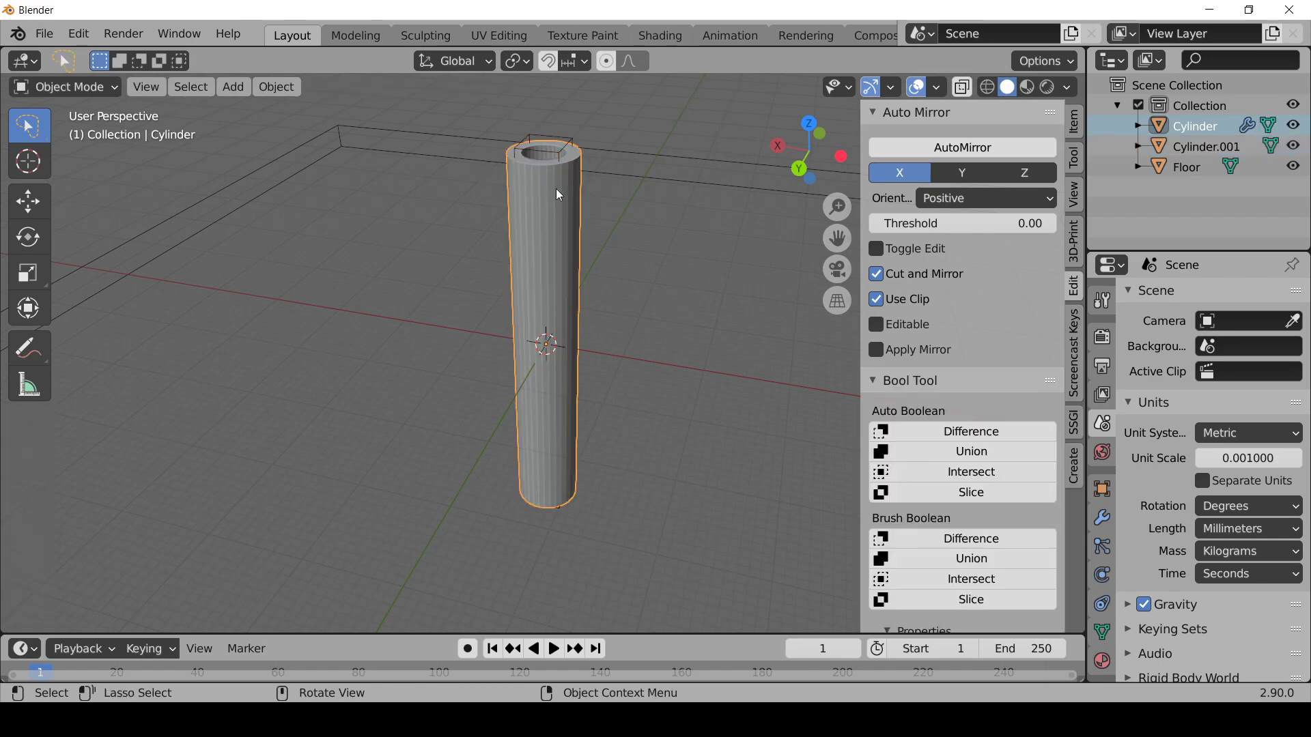
key("Tab")
middle_click_drag(556, 188, 468, 211)
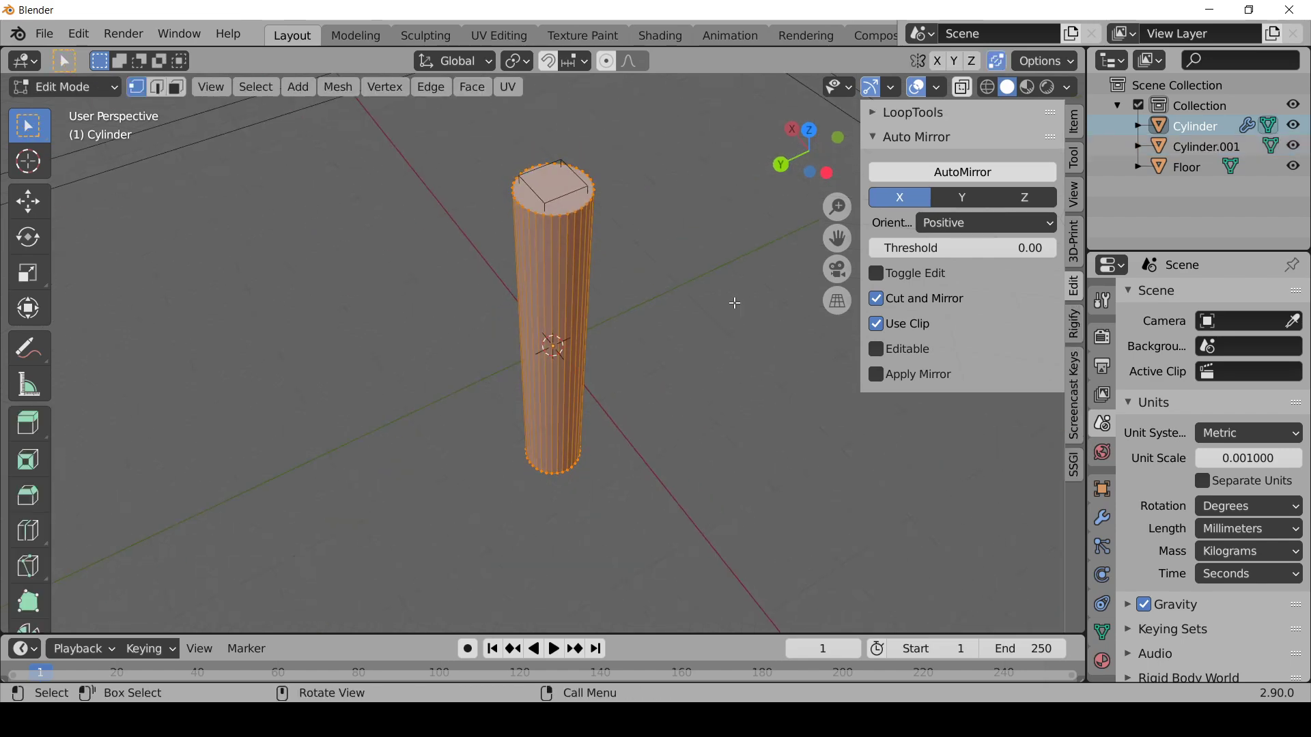
key("Tab")
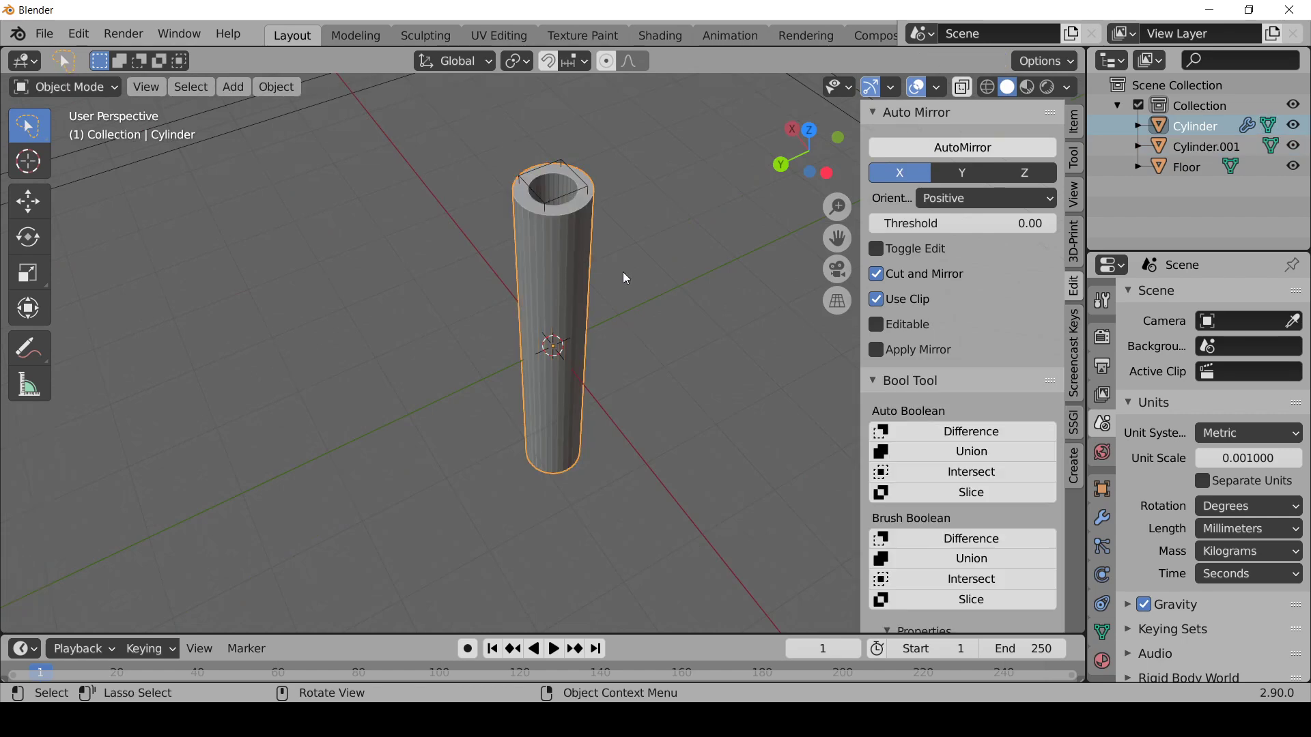
left_click(1102, 517)
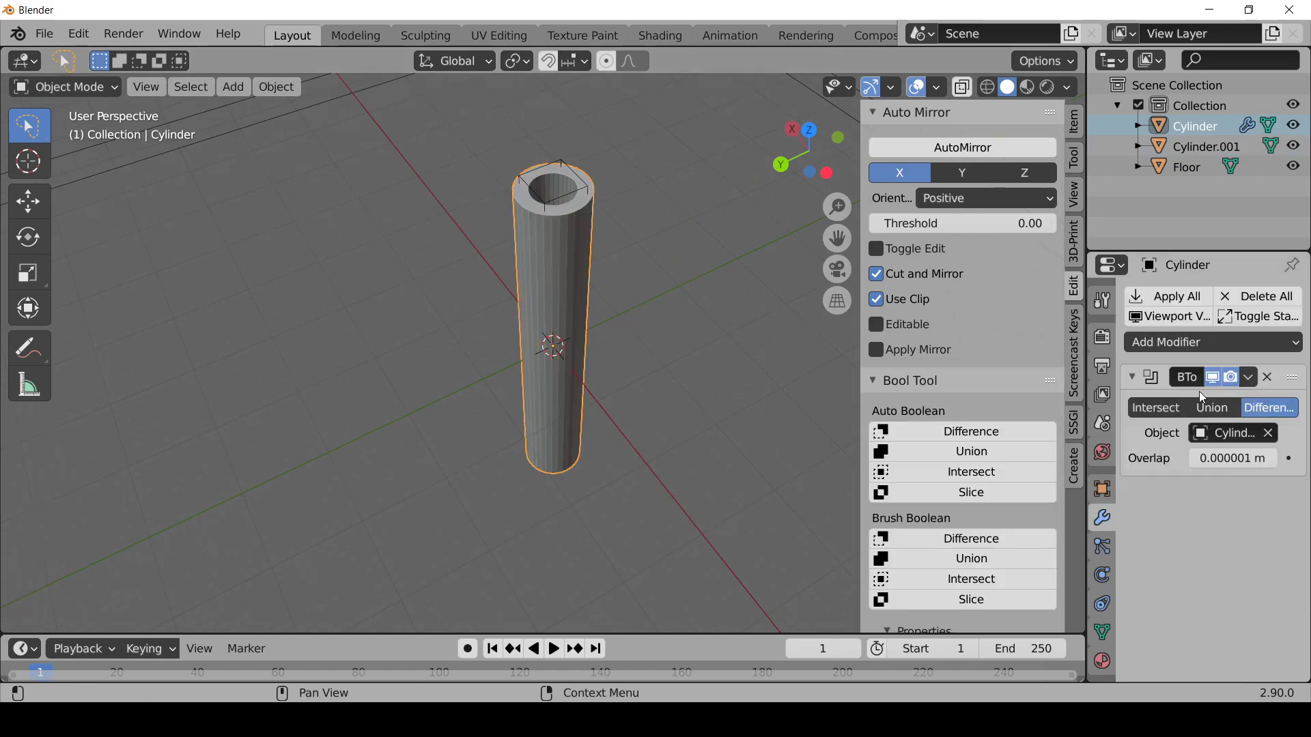
middle_click_drag(547, 363, 627, 271)
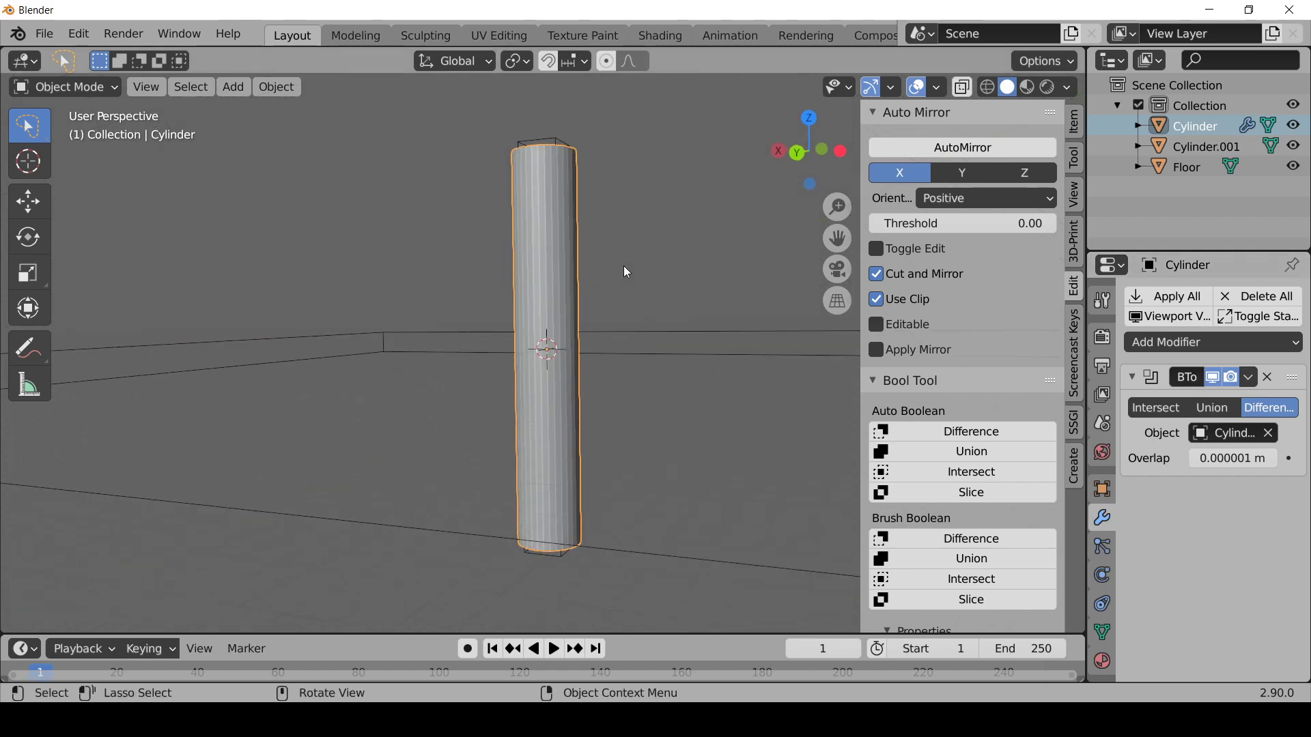
Step: Add a cube mesh at the origin in the right side view and scale it up by about 9.6
key("KP_1")
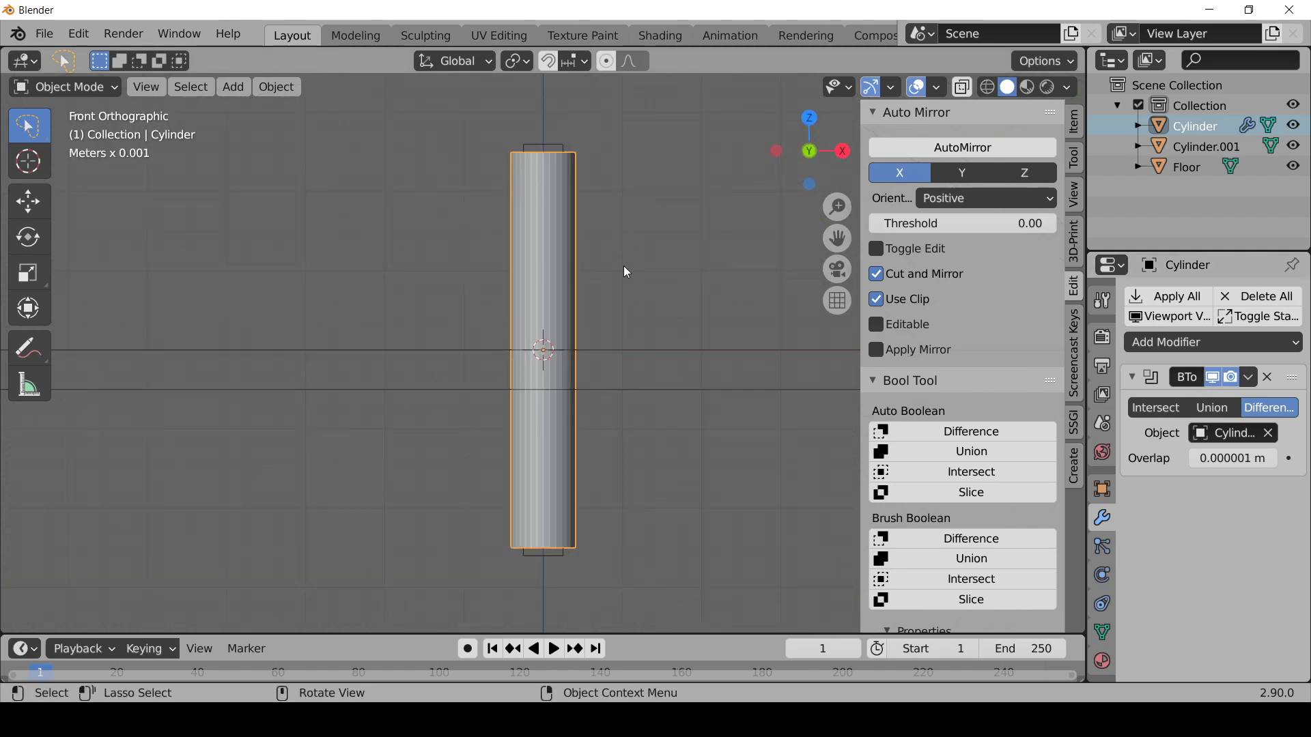
middle_click_drag(631, 278, 571, 178)
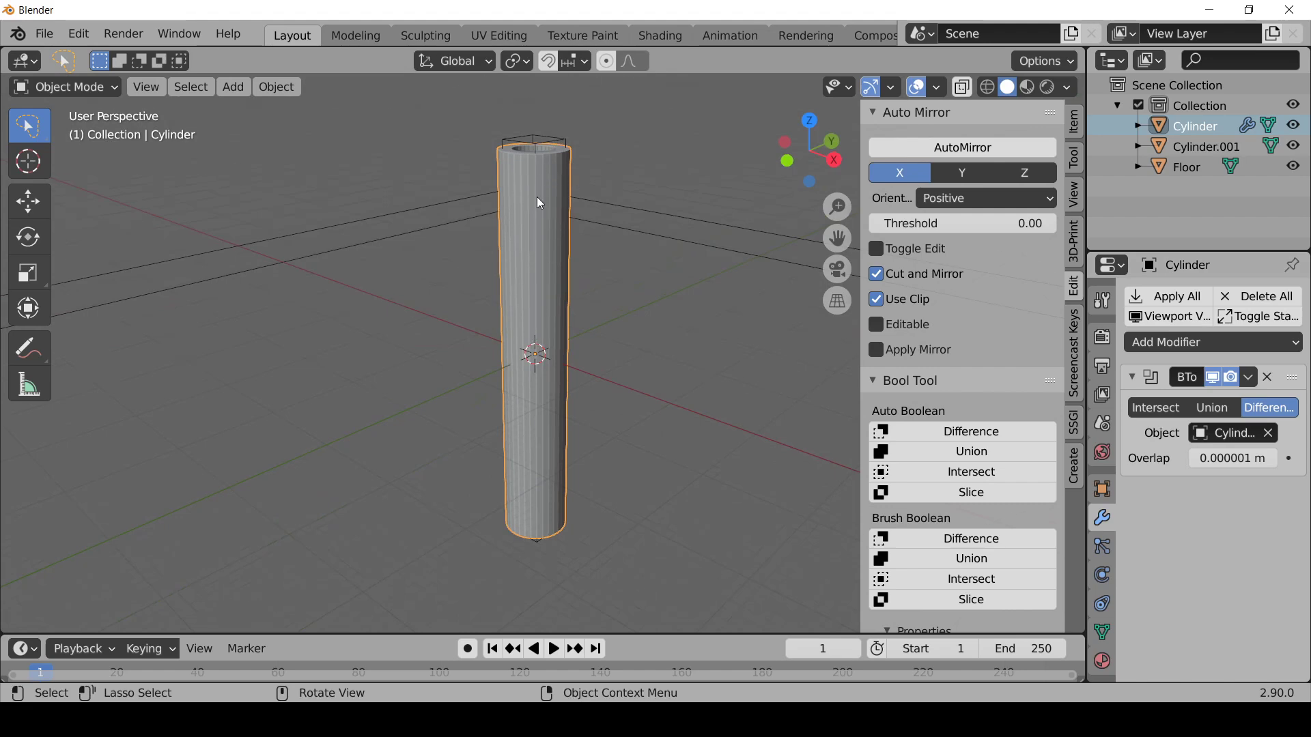
key("KP_3")
key("shift+a")
mouse_move(540, 198)
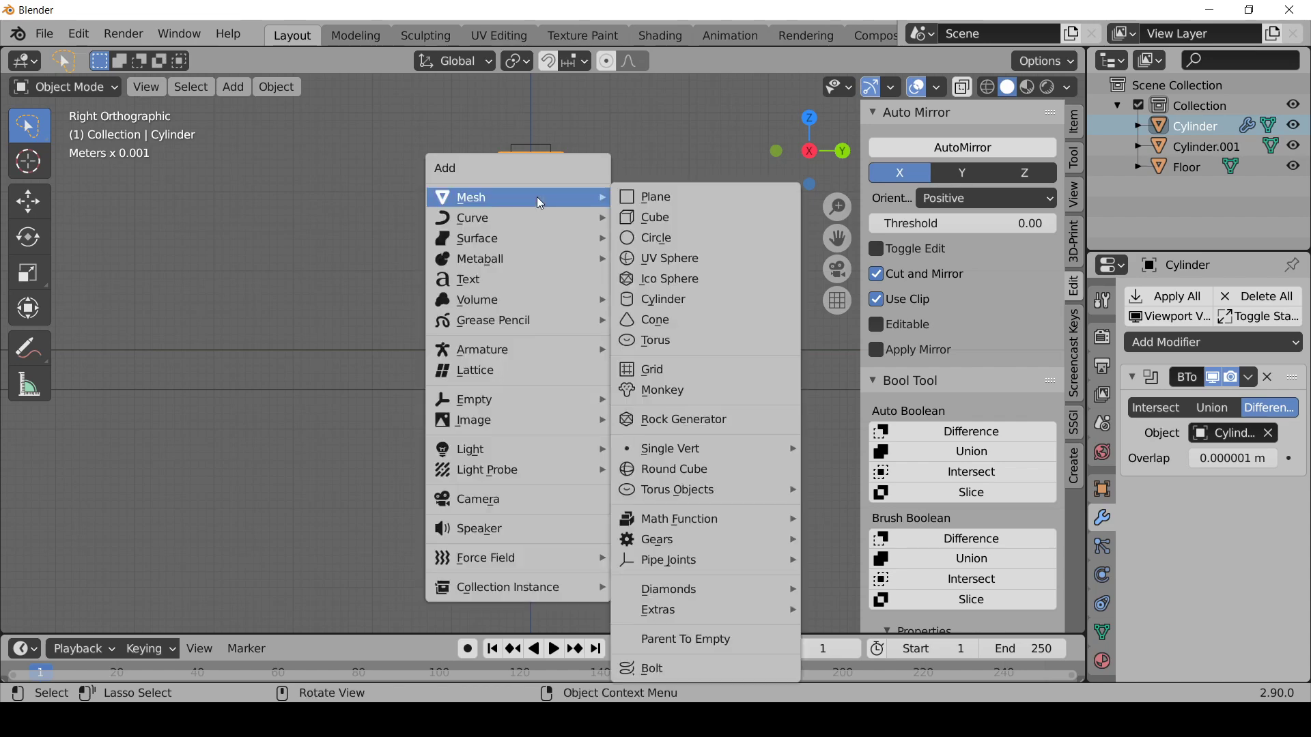
left_click(622, 219)
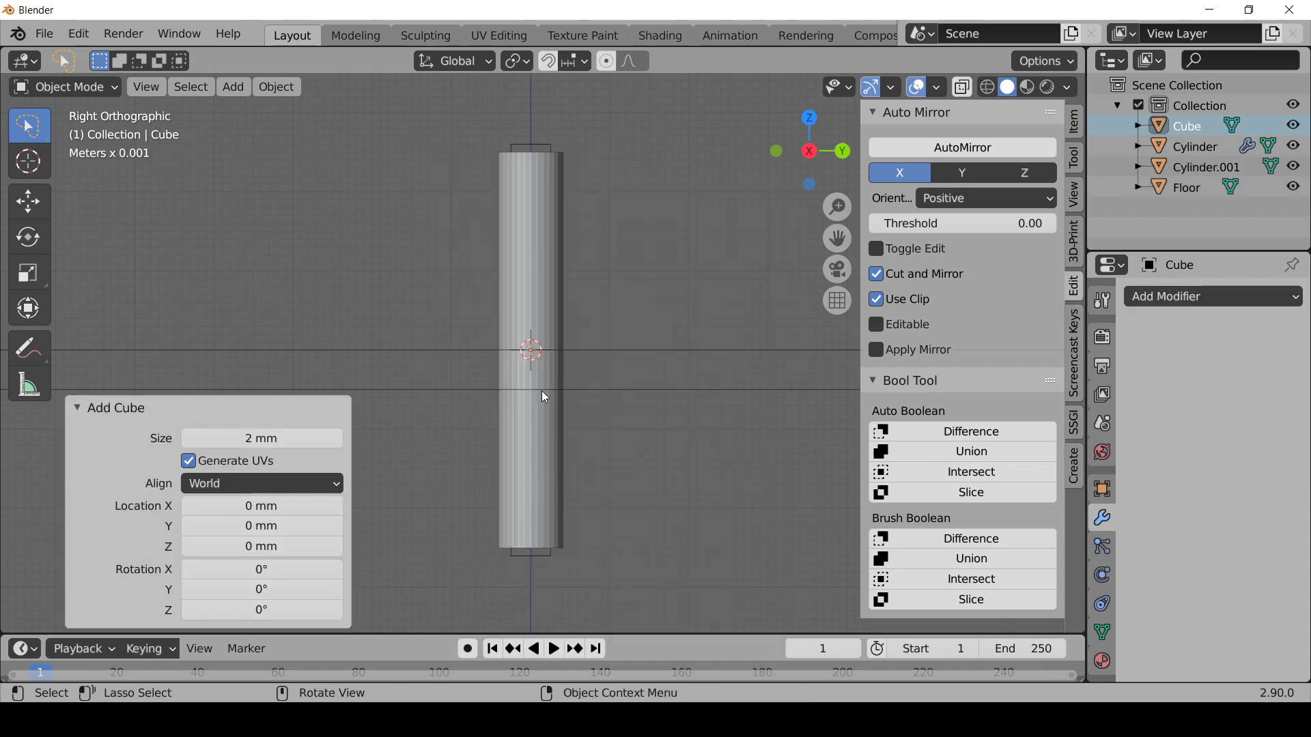
key("s")
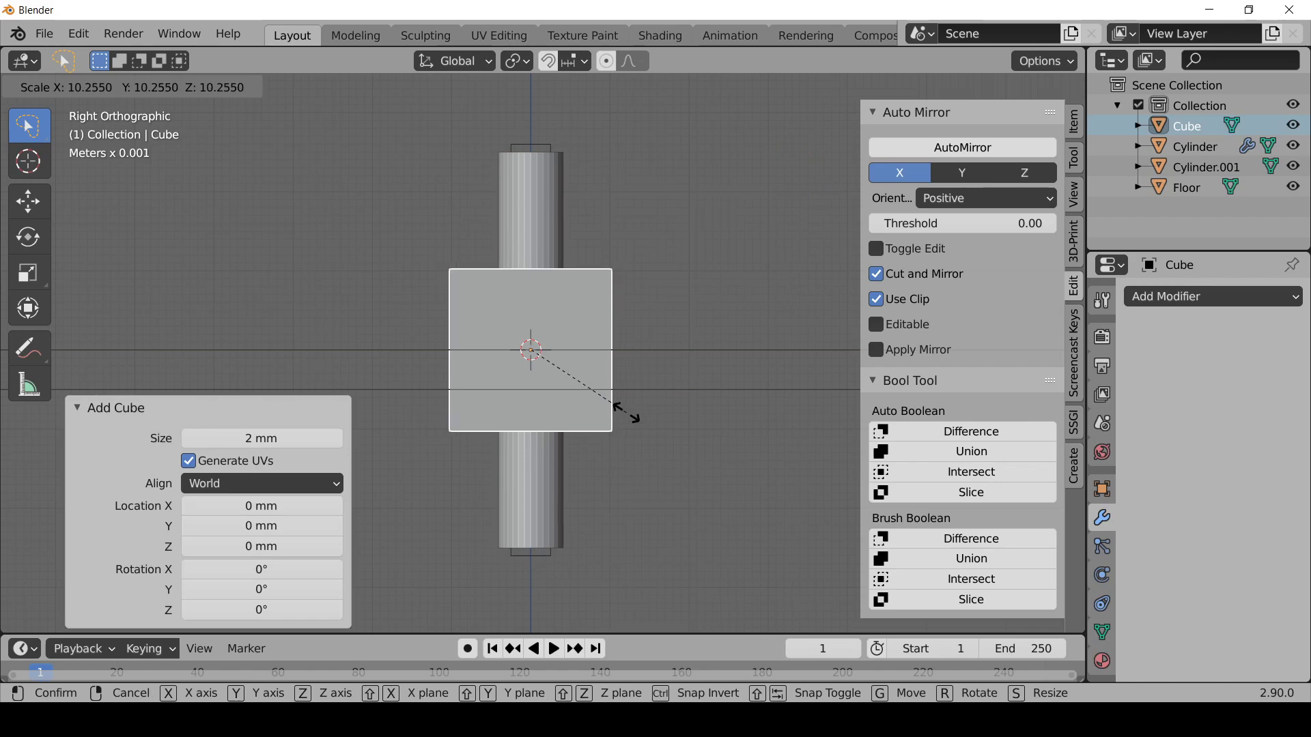
left_click(622, 417)
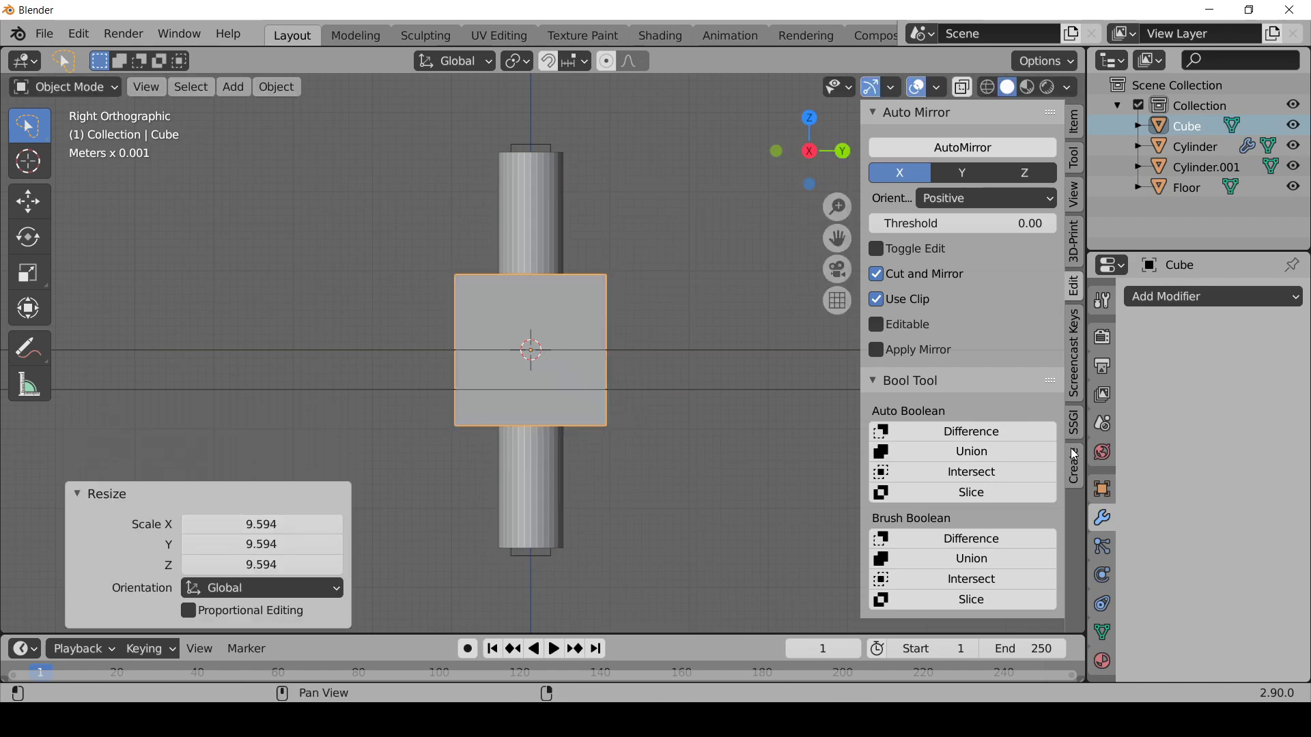
Step: Turn on the Screencast Keys display, bring back the Bool Tool options, and keep the cube selected
left_click(1075, 369)
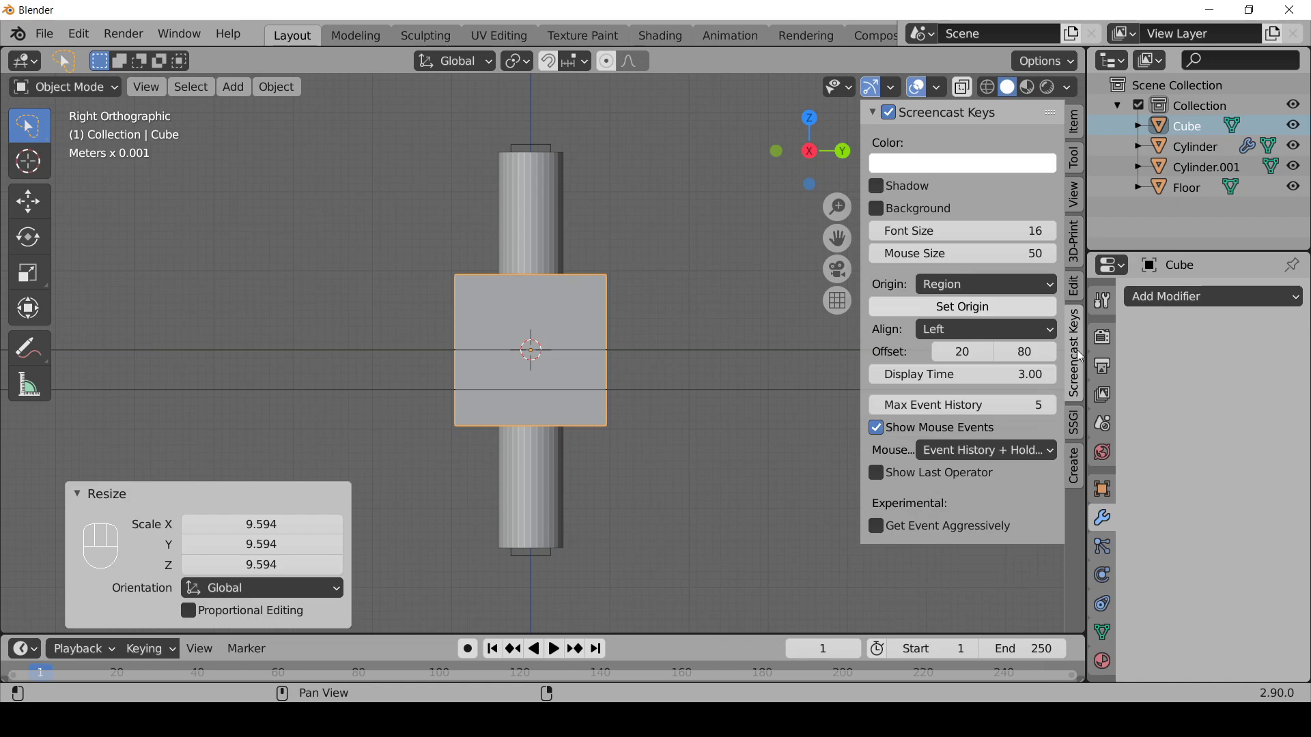
left_click(1074, 287)
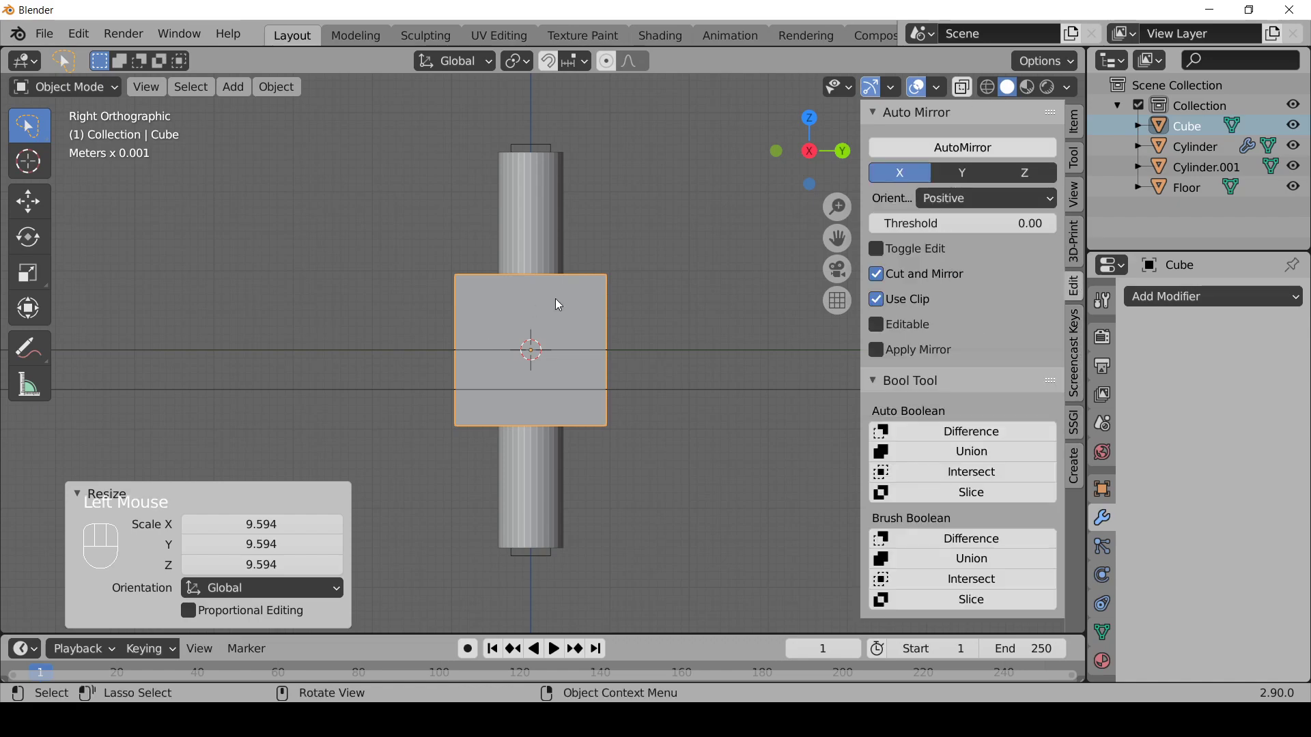
double_click(554, 329)
left_click(591, 313)
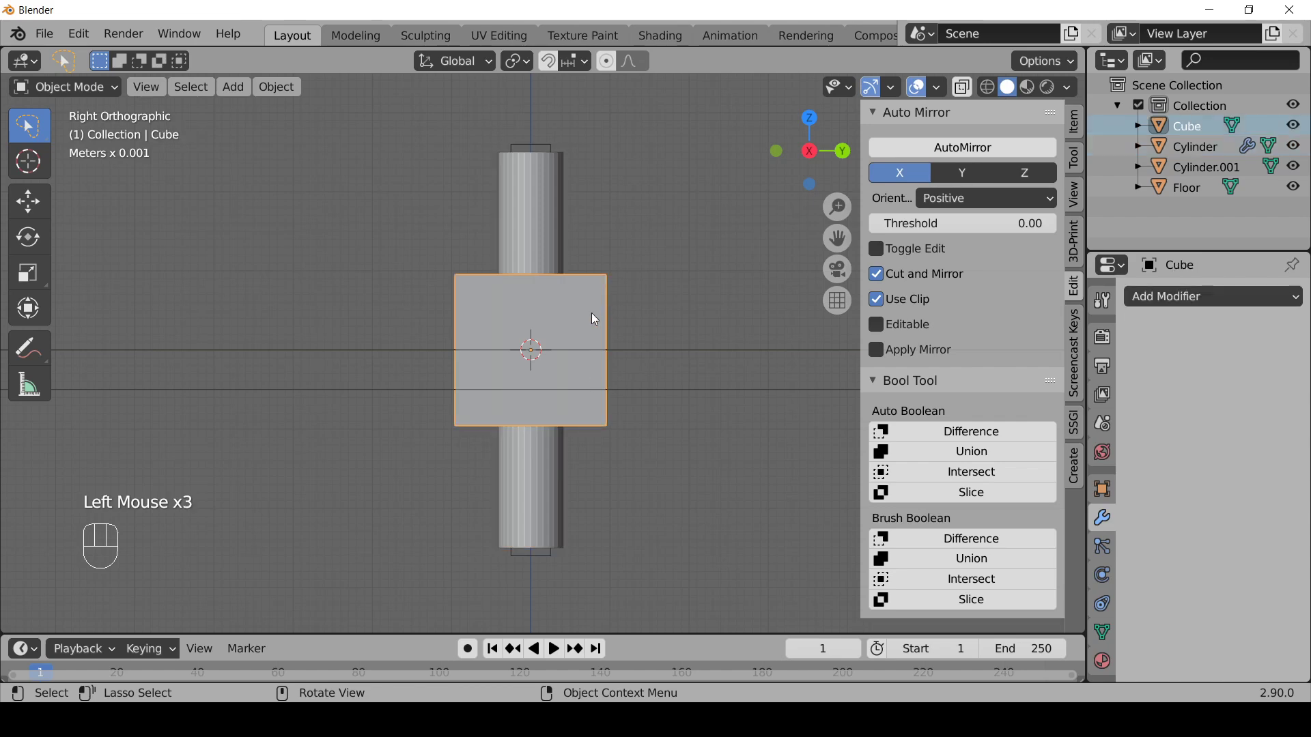
Step: Move the cube up about 32.6 mm along Z and rotate it 45° in the right side view
key("g")
key("z")
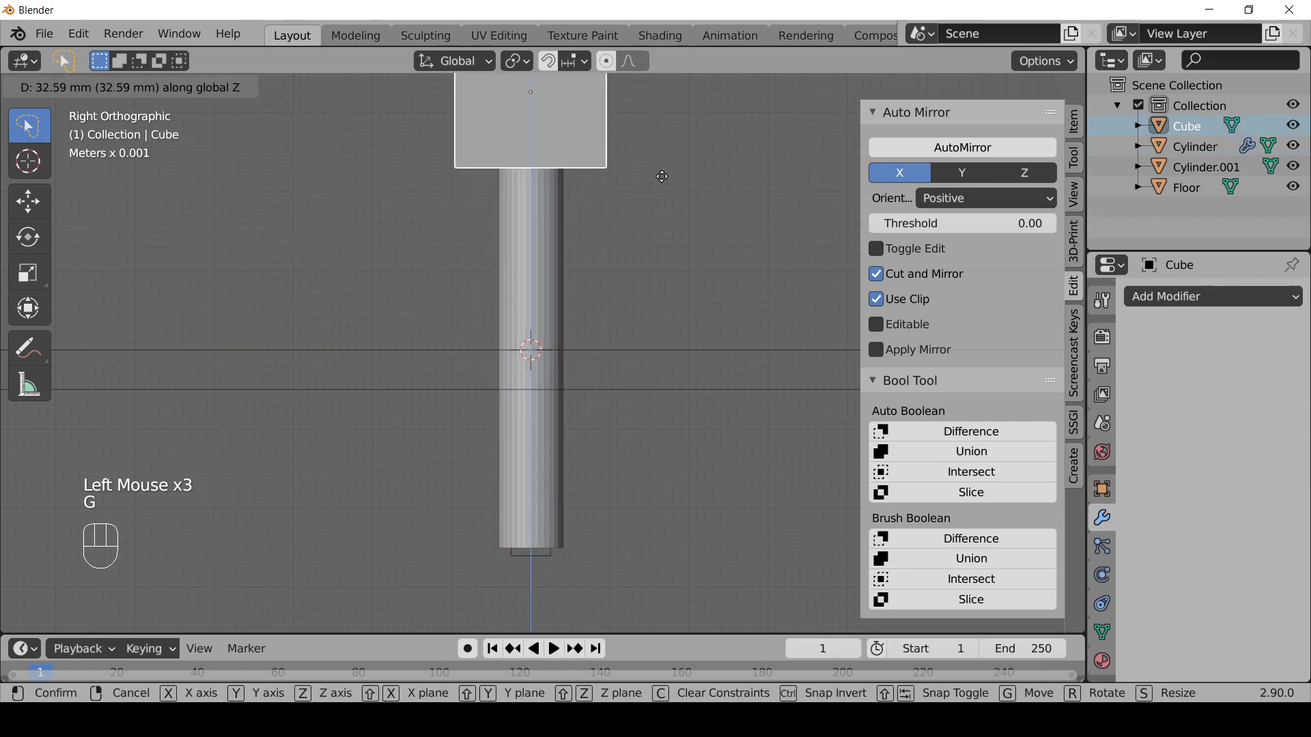
left_click(662, 181)
type("r45")
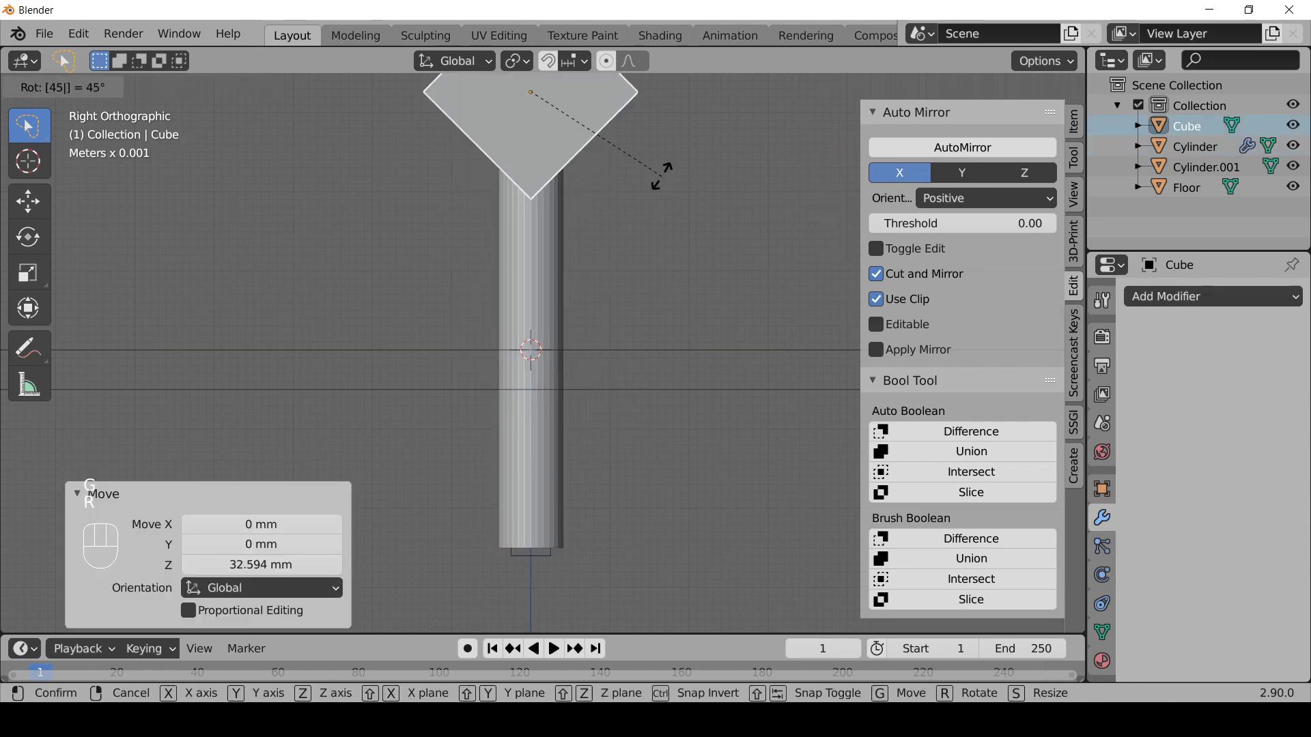
key("Return")
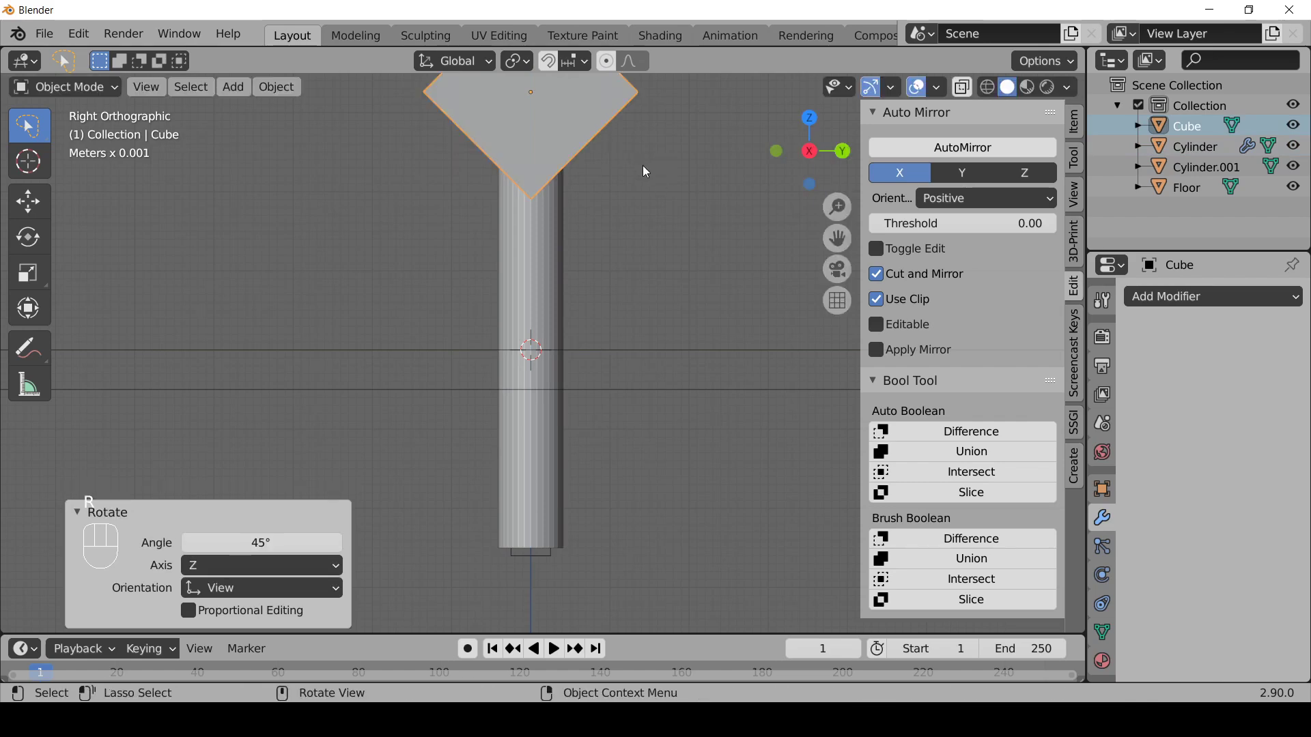
Step: Shift the rotated cube about -6.64 mm in Y and -0.26 mm in Z so its slanted face crosses the tube's upper end
middle_click_drag(641, 166, 664, 269, "shift")
key("g")
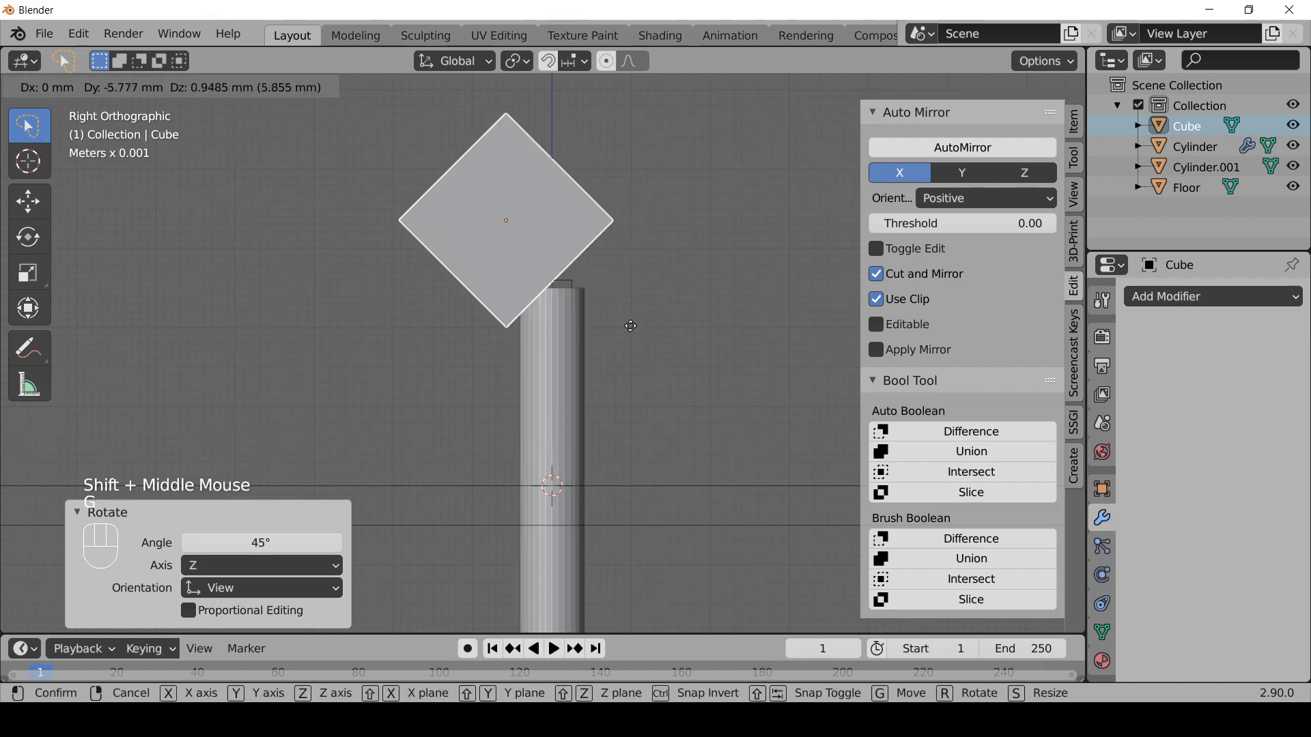
left_click(626, 334)
scroll(593, 322, "up", 3)
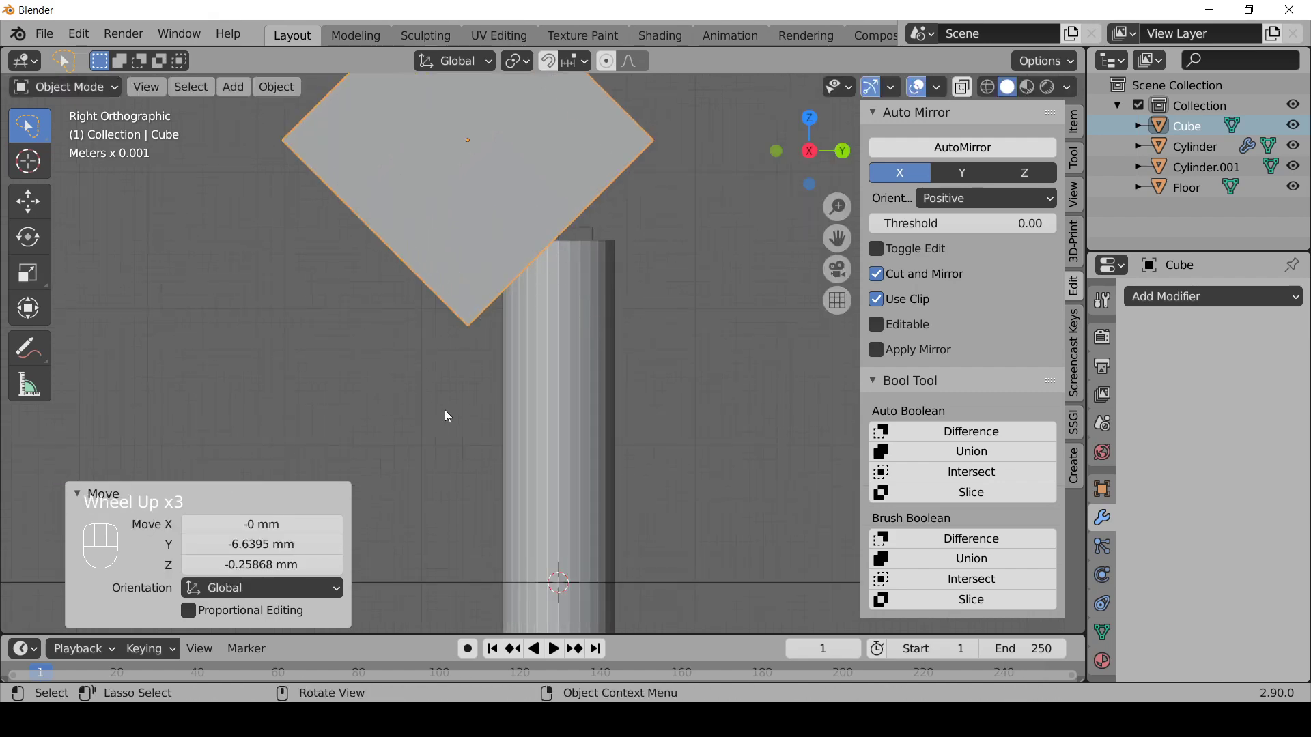
key("KP_1")
key("KP_3")
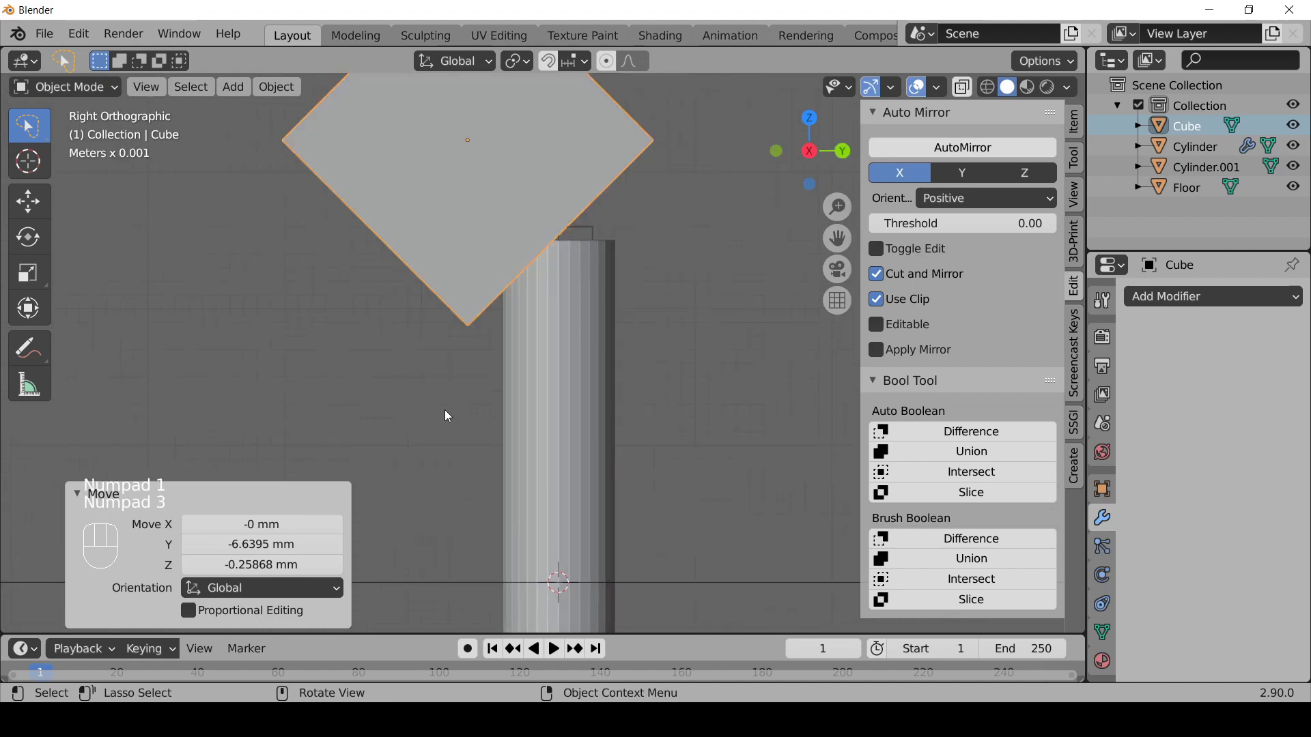
Step: Subtract the rotated cube from the outer cylinder with a Brush Boolean Difference and check the angled cut at its upper end
scroll(514, 374, "down", 3)
left_click(511, 286)
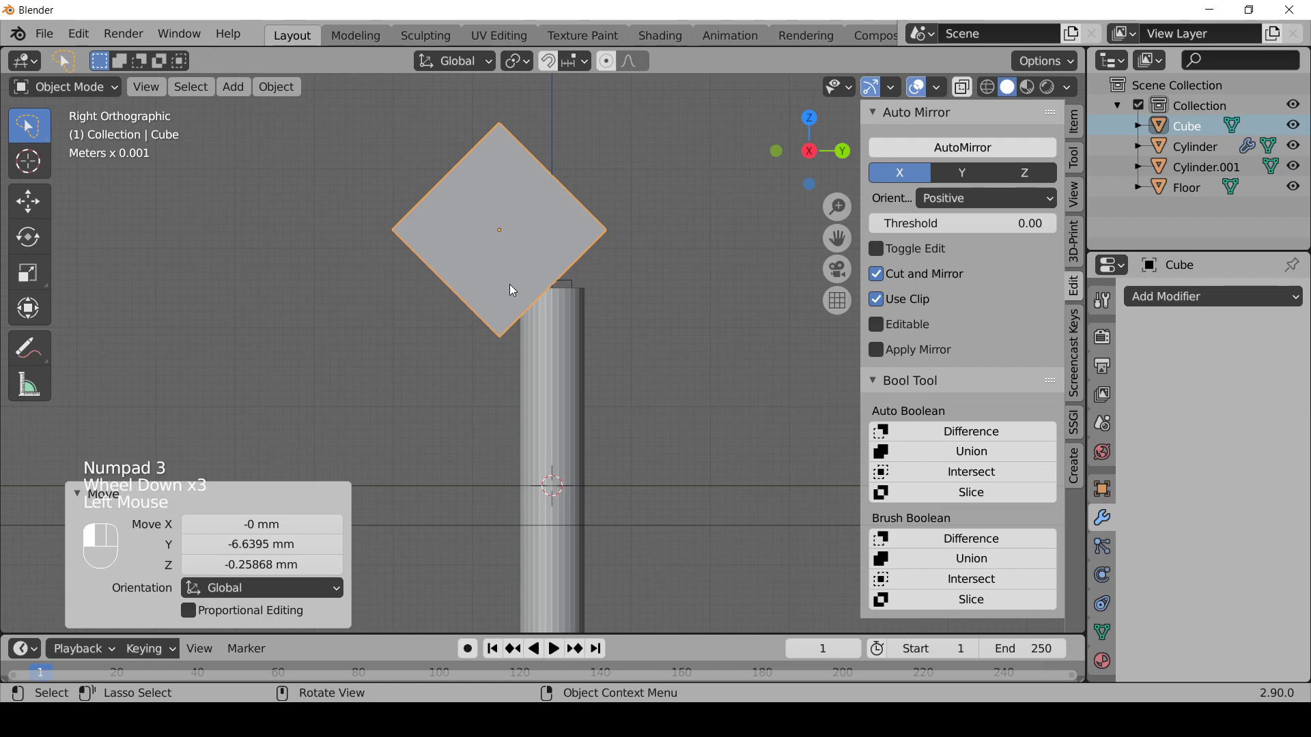
left_click(553, 338, "shift")
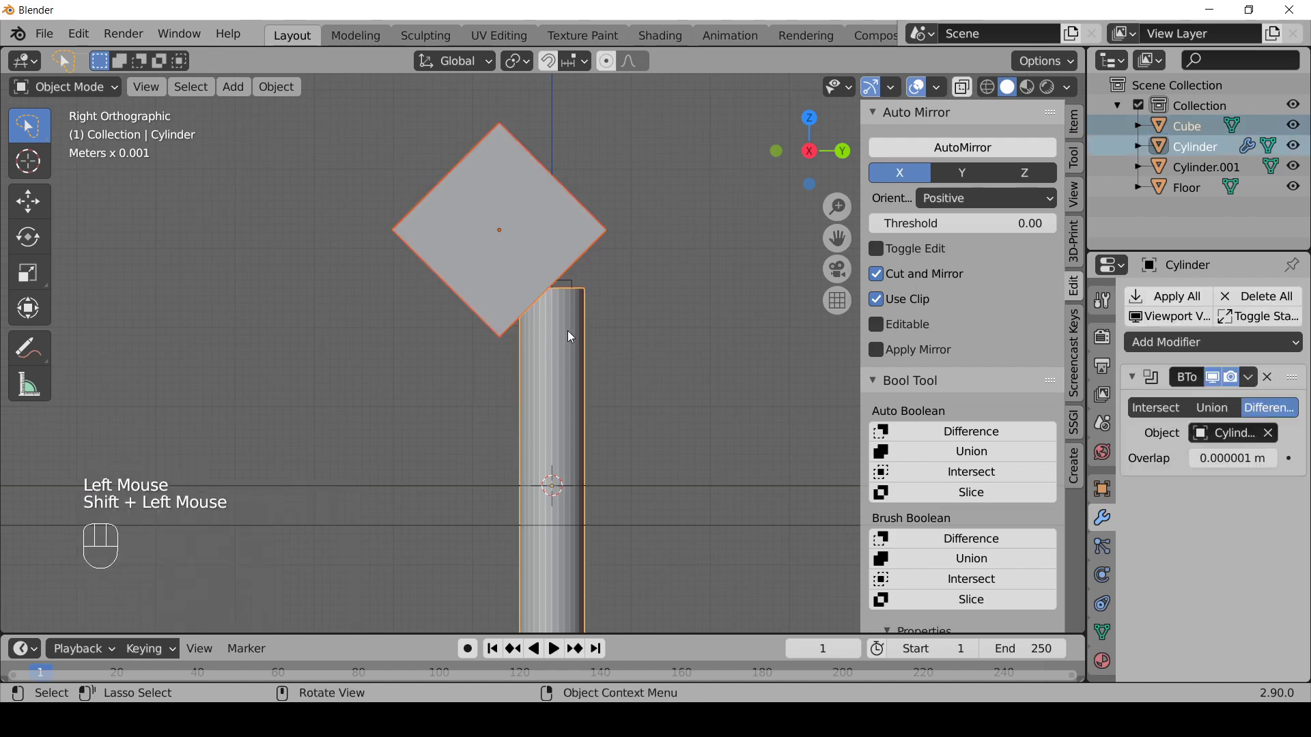
left_click(936, 540)
mouse_move(697, 463)
middle_mouse_down()
mouse_move(567, 378)
mouse_move(524, 319)
middle_mouse_up()
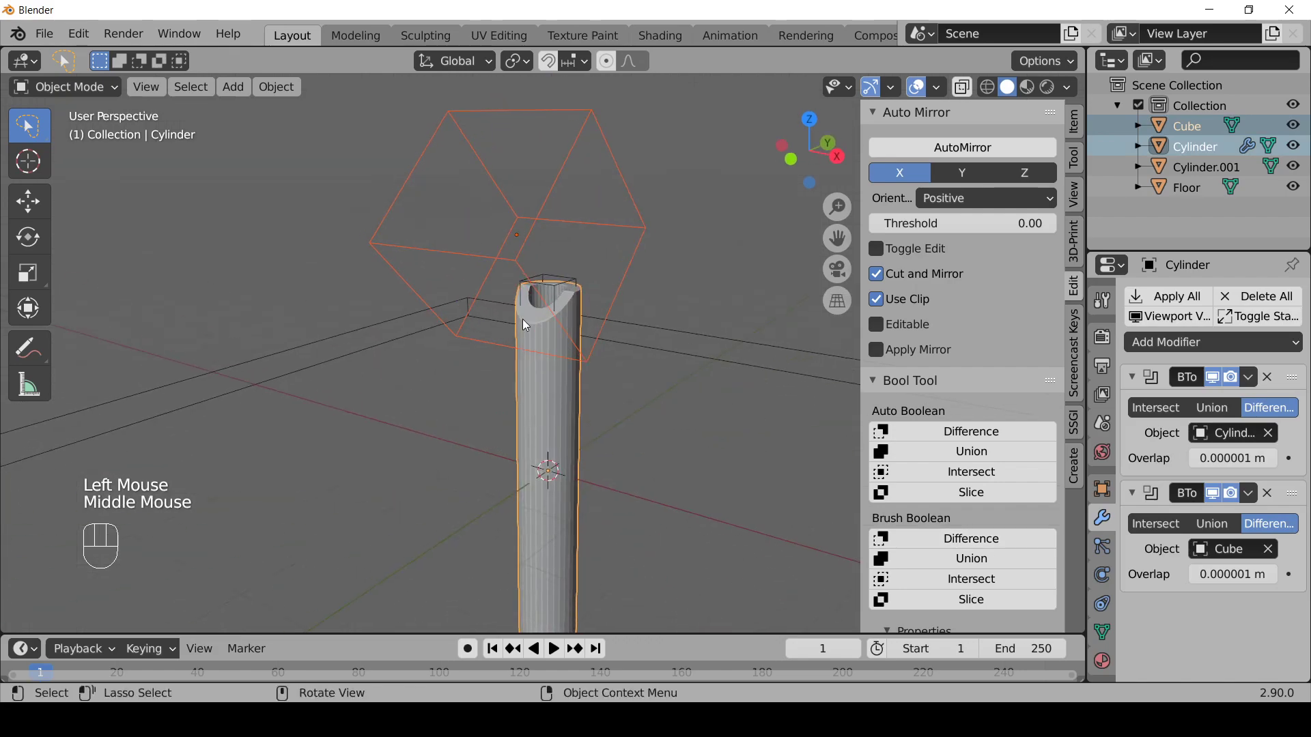
key("KP_1")
scroll(604, 432, "down", 2)
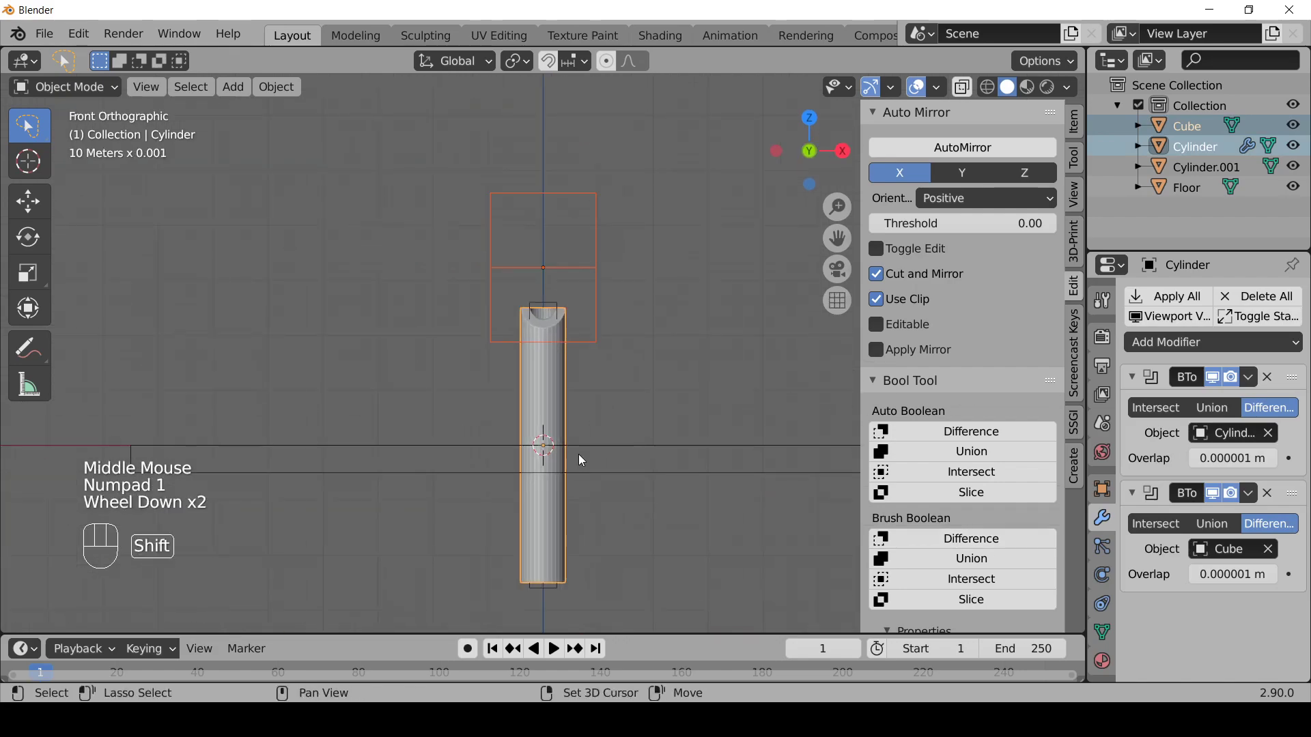
middle_click_drag(579, 453, 516, 355, "shift")
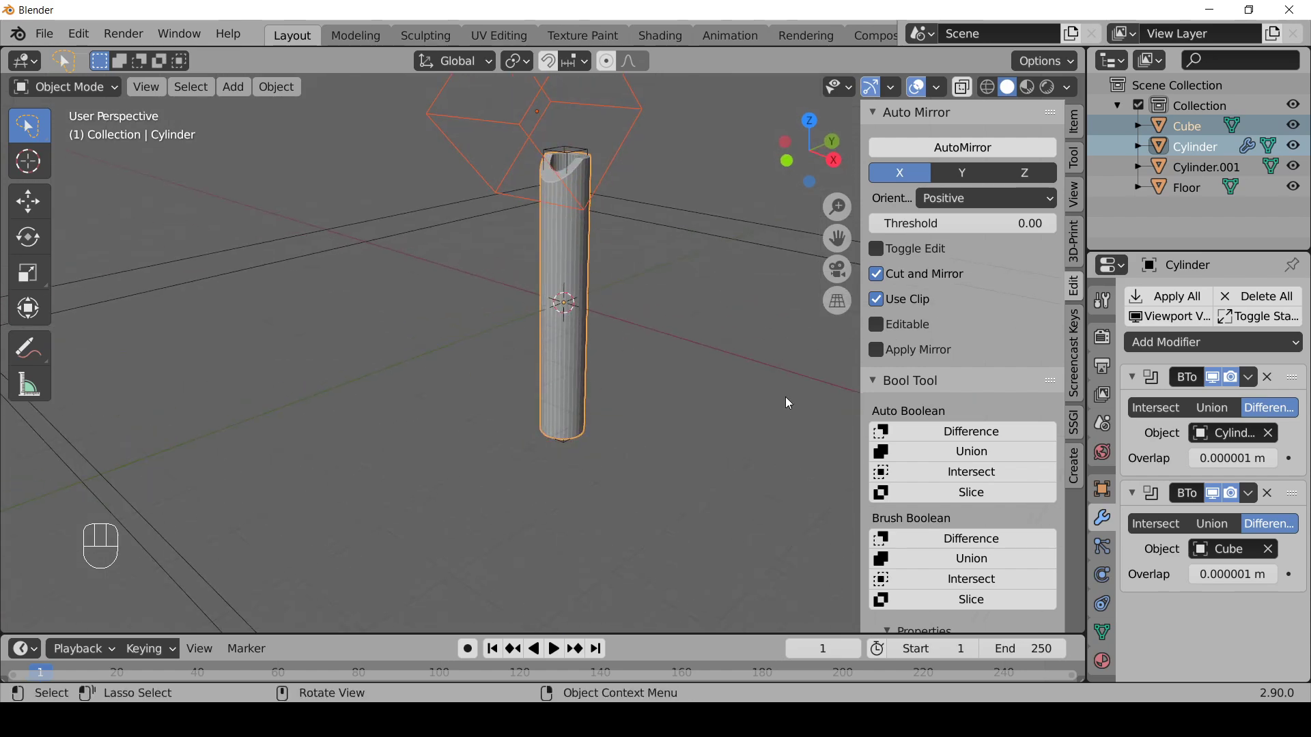
Step: Turn off the viewport display of both Boolean modifiers on the outer cylinder and reselect only that cylinder
left_click(1211, 376)
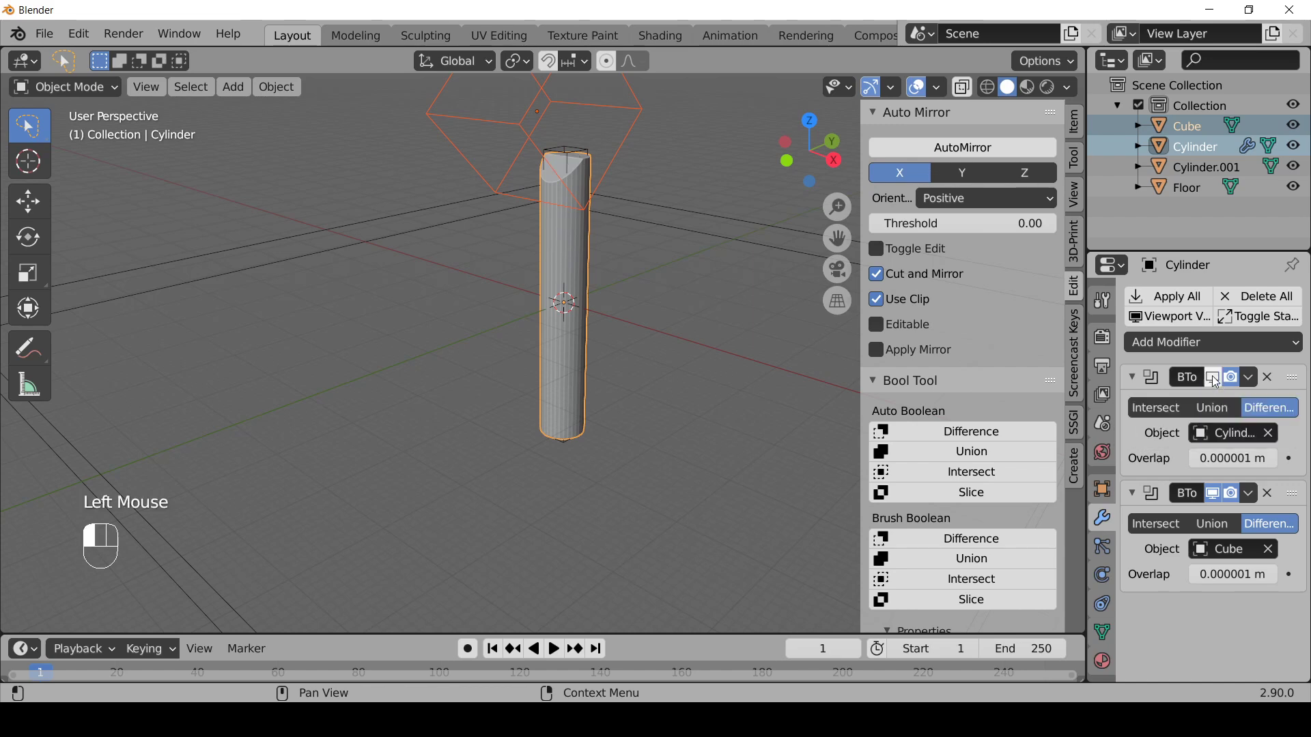
left_click(1214, 494)
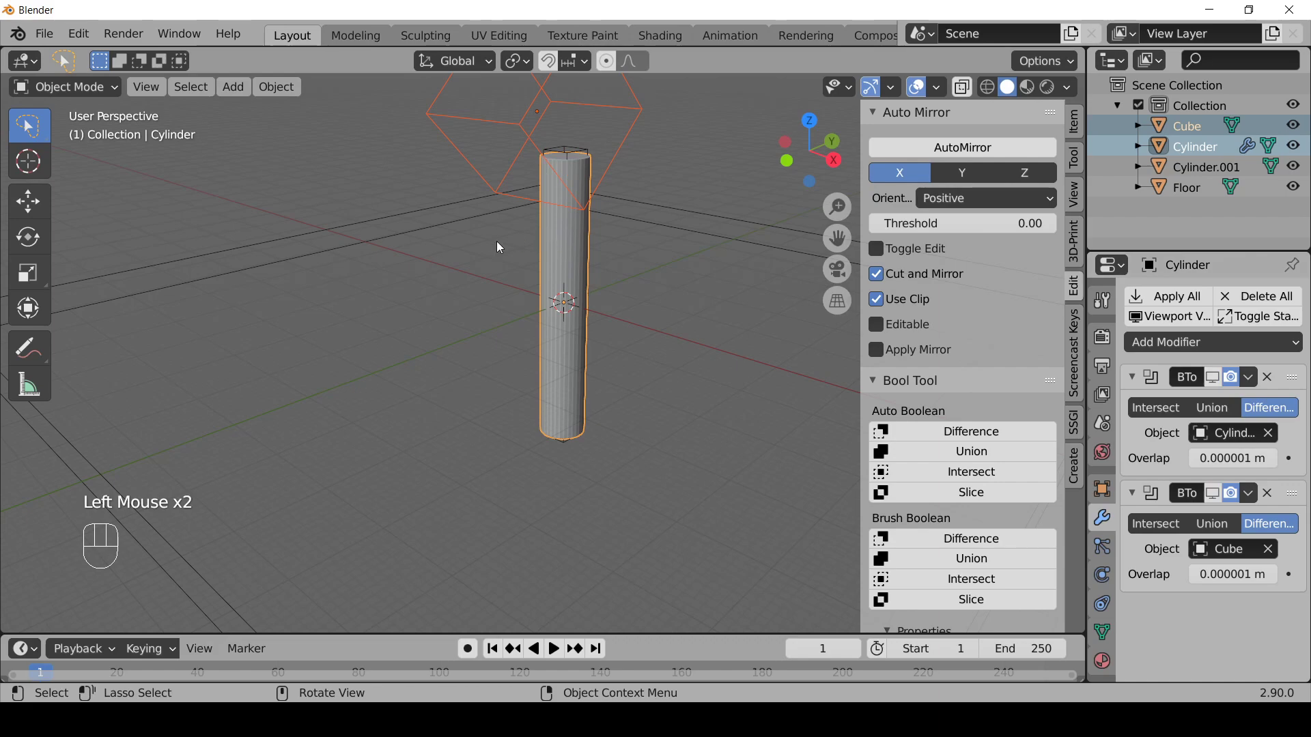
middle_click_drag(497, 241, 574, 260)
left_click(575, 303)
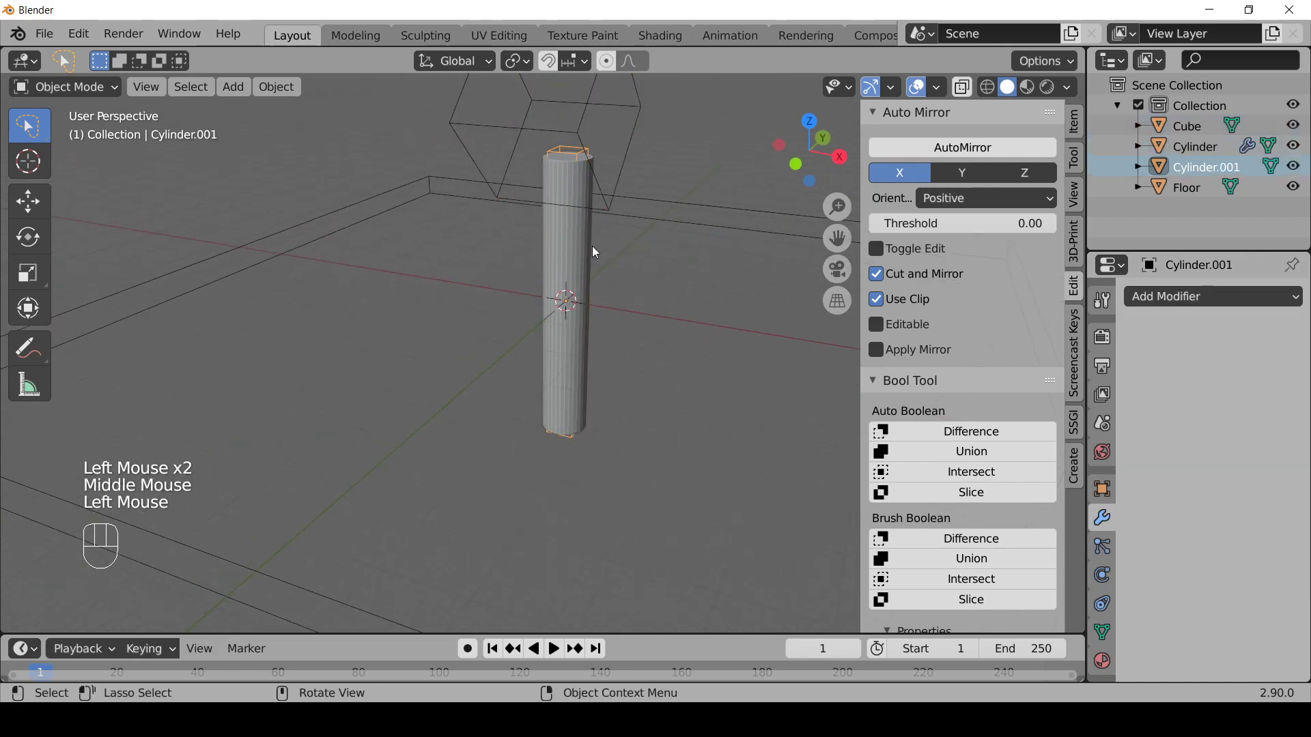
left_click(584, 224)
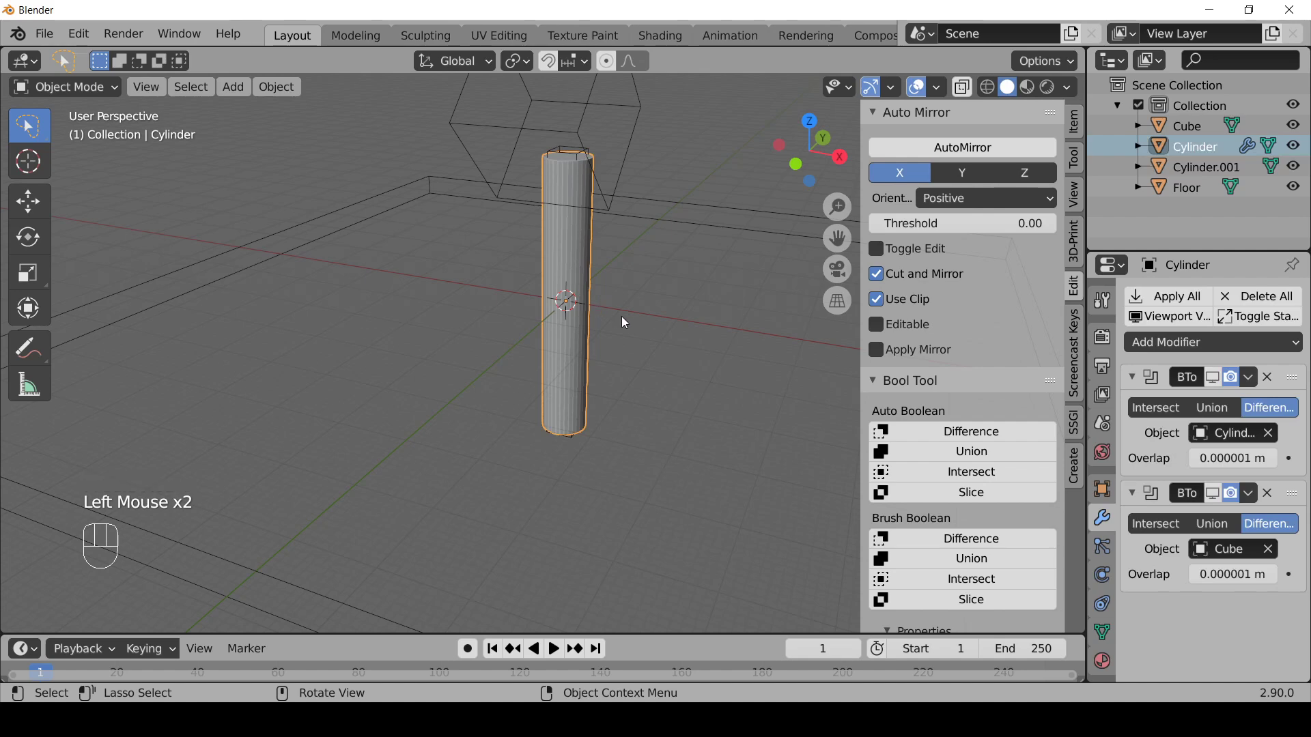
Step: Hide the 3D viewport's sidebar, keeping the whole outer cylinder in view
scroll(585, 304, "up", 2)
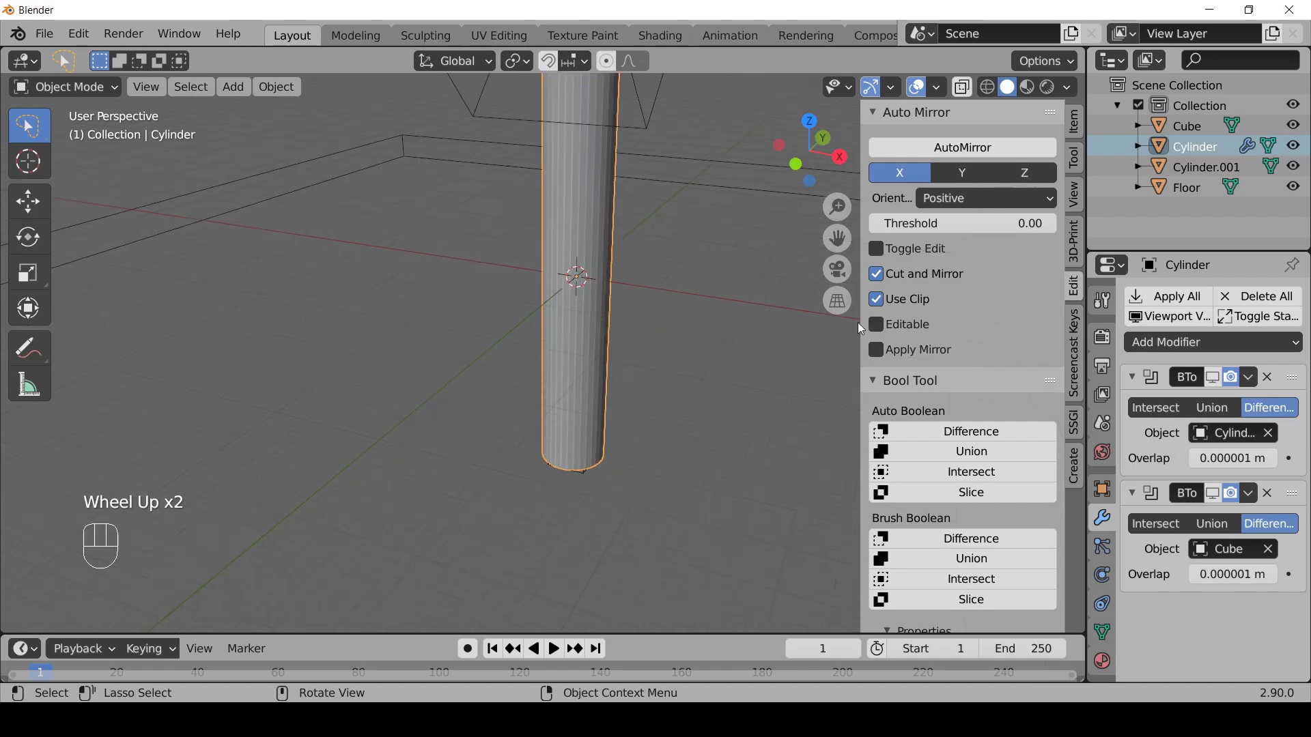
middle_click_drag(657, 256, 603, 345, "shift")
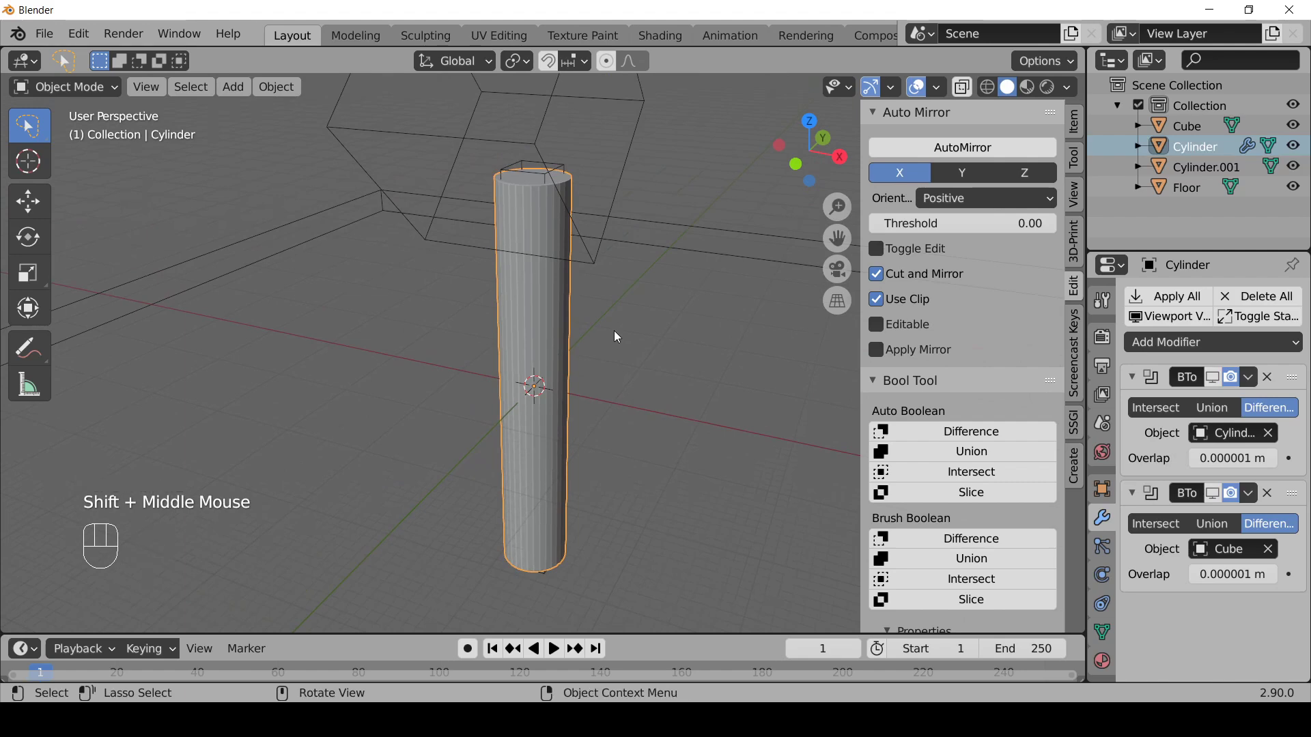
key("n")
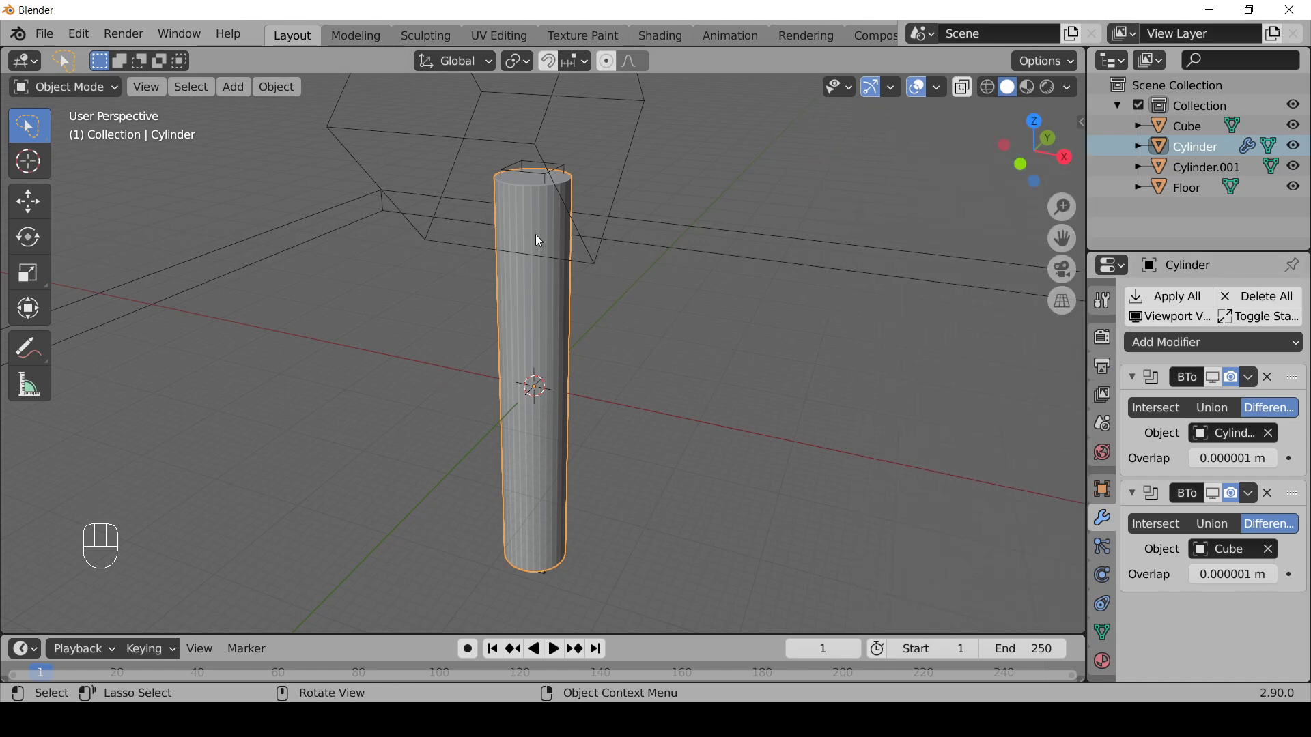
Step: Add a Displace modifier to the outer cylinder and collapse its two Boolean modifiers
left_click(1175, 342)
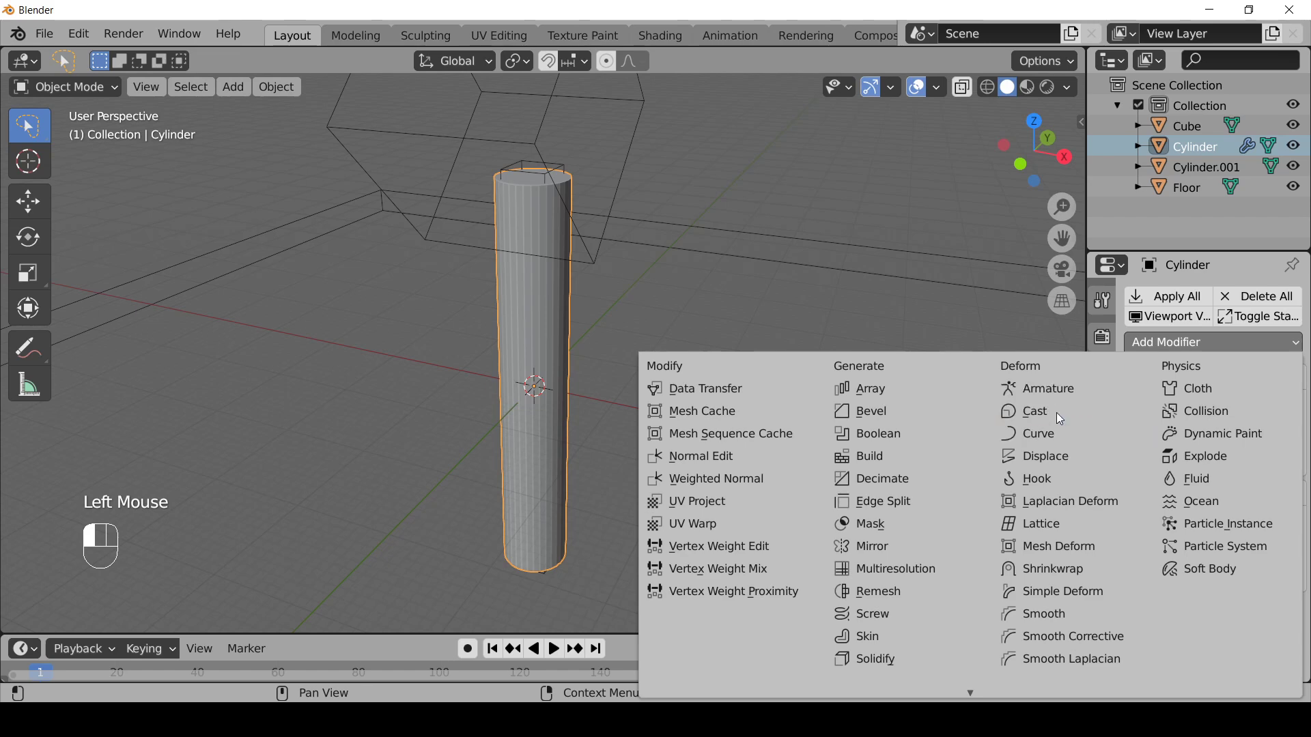
left_click(1055, 460)
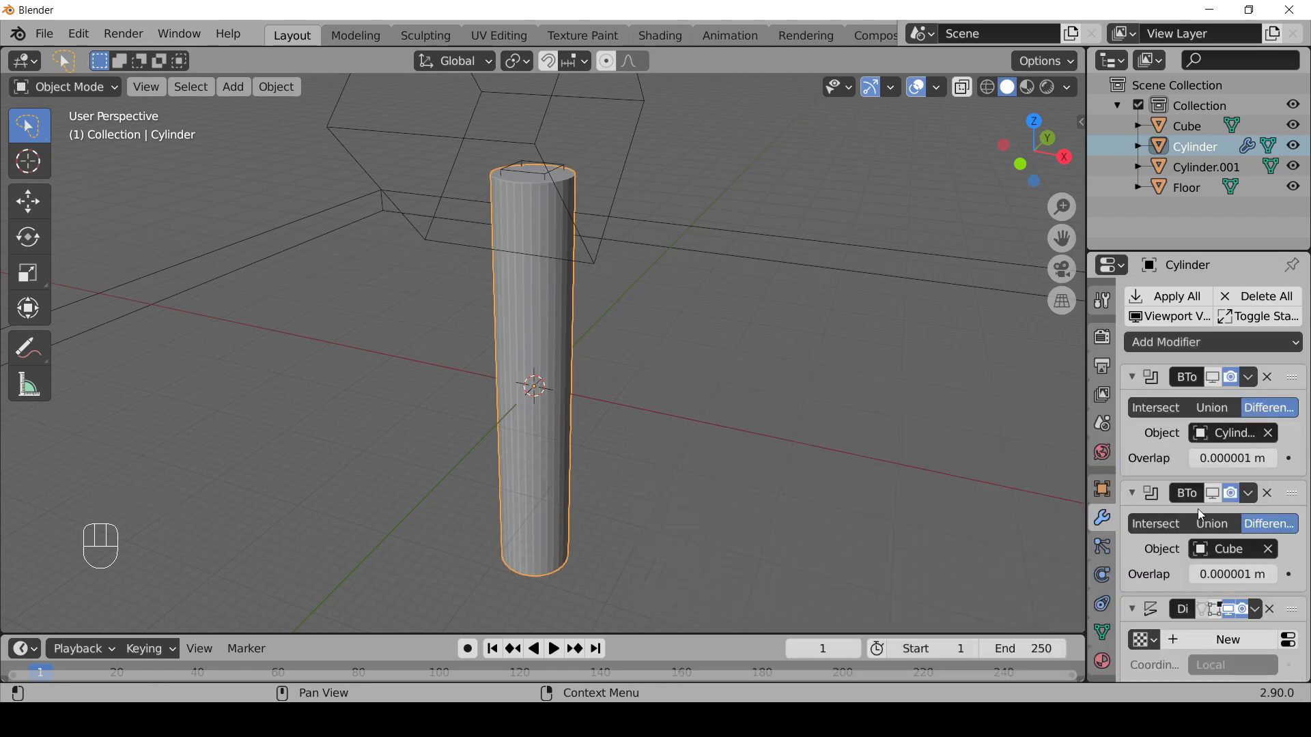
left_click(1131, 377)
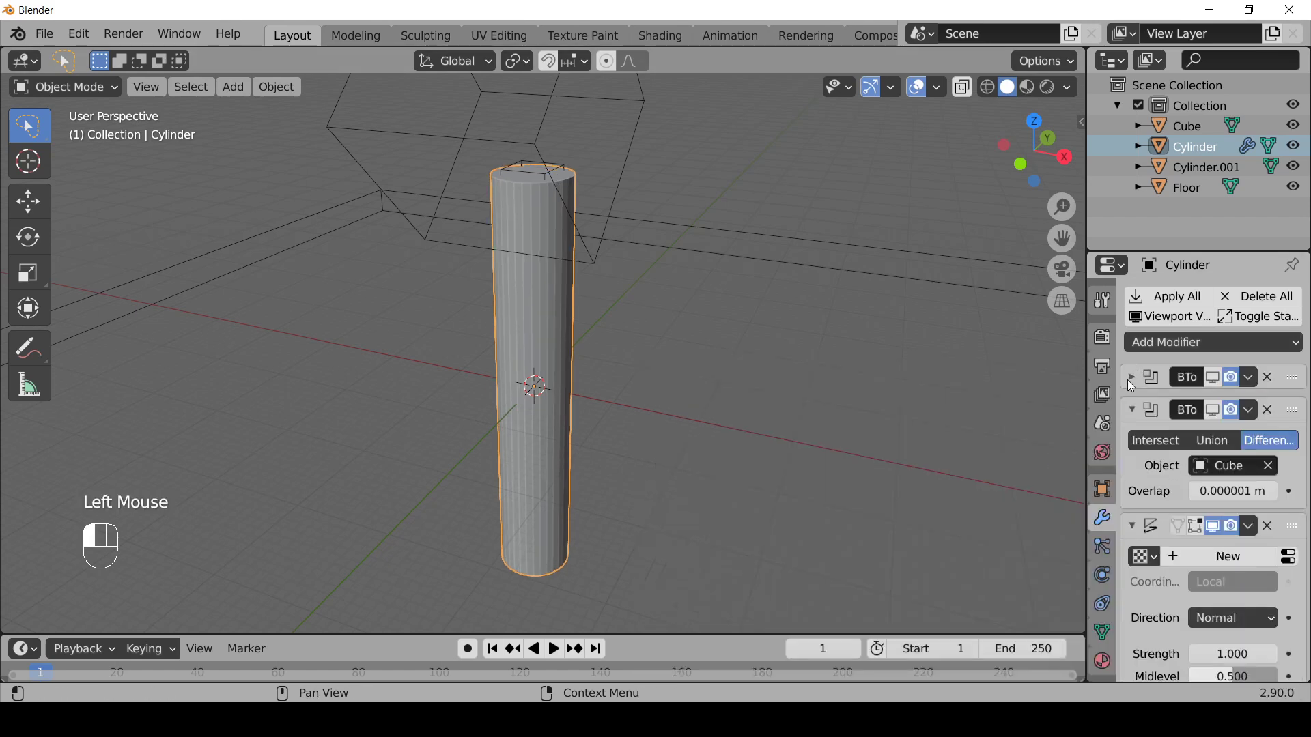
left_click(1131, 406)
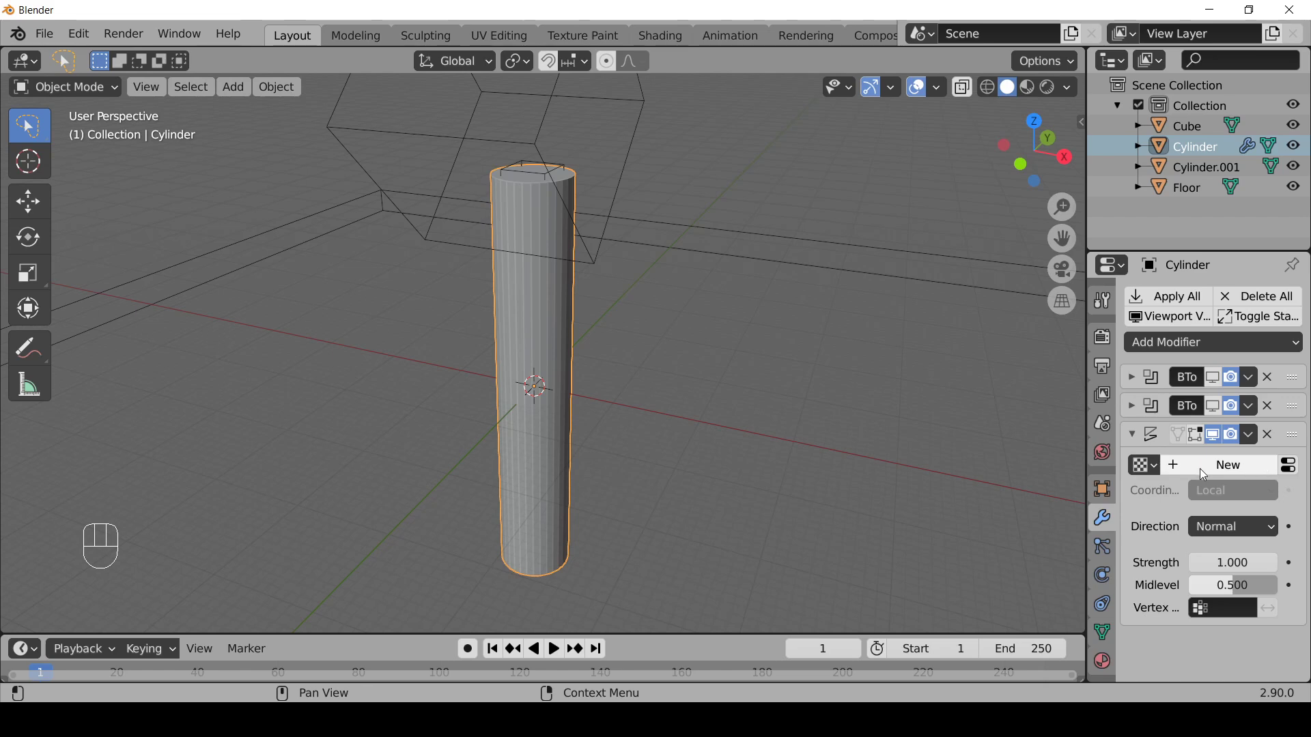
Step: Create a new texture for the Displace modifier and show that texture's settings
left_click(1173, 468)
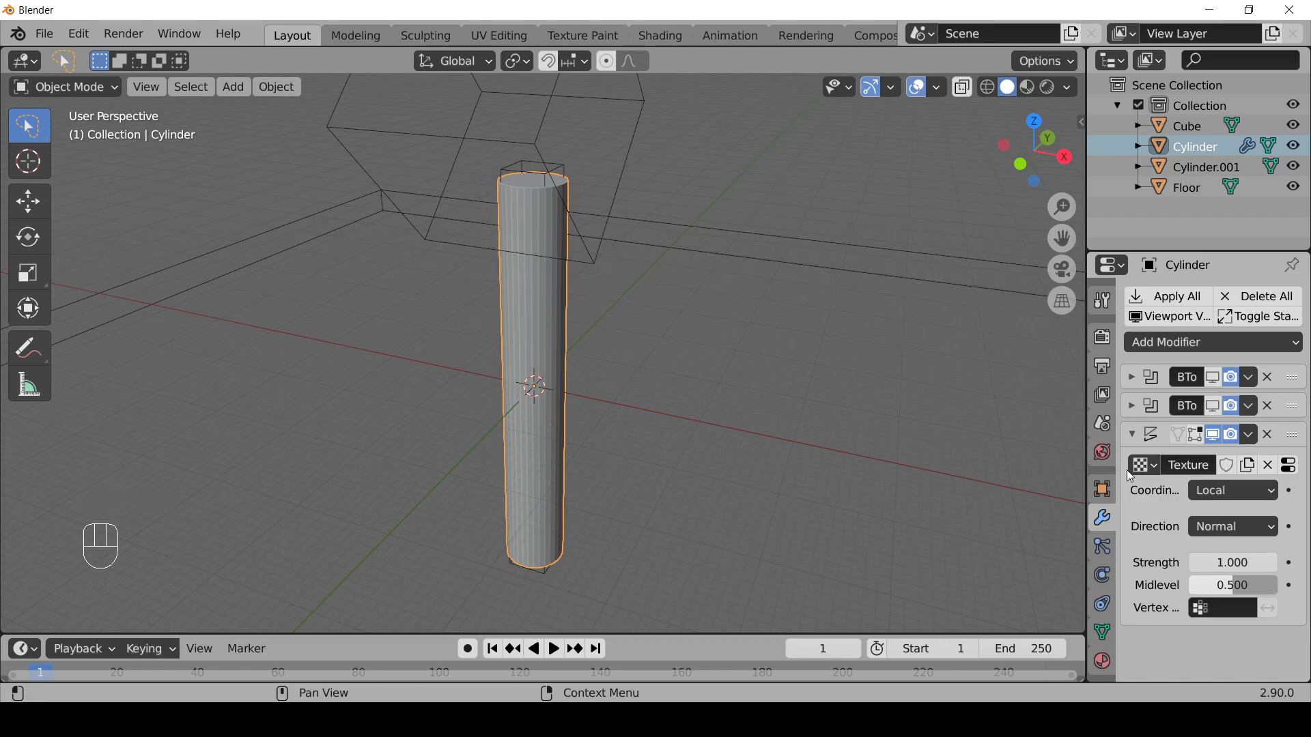
scroll(1101, 476, "down", 5)
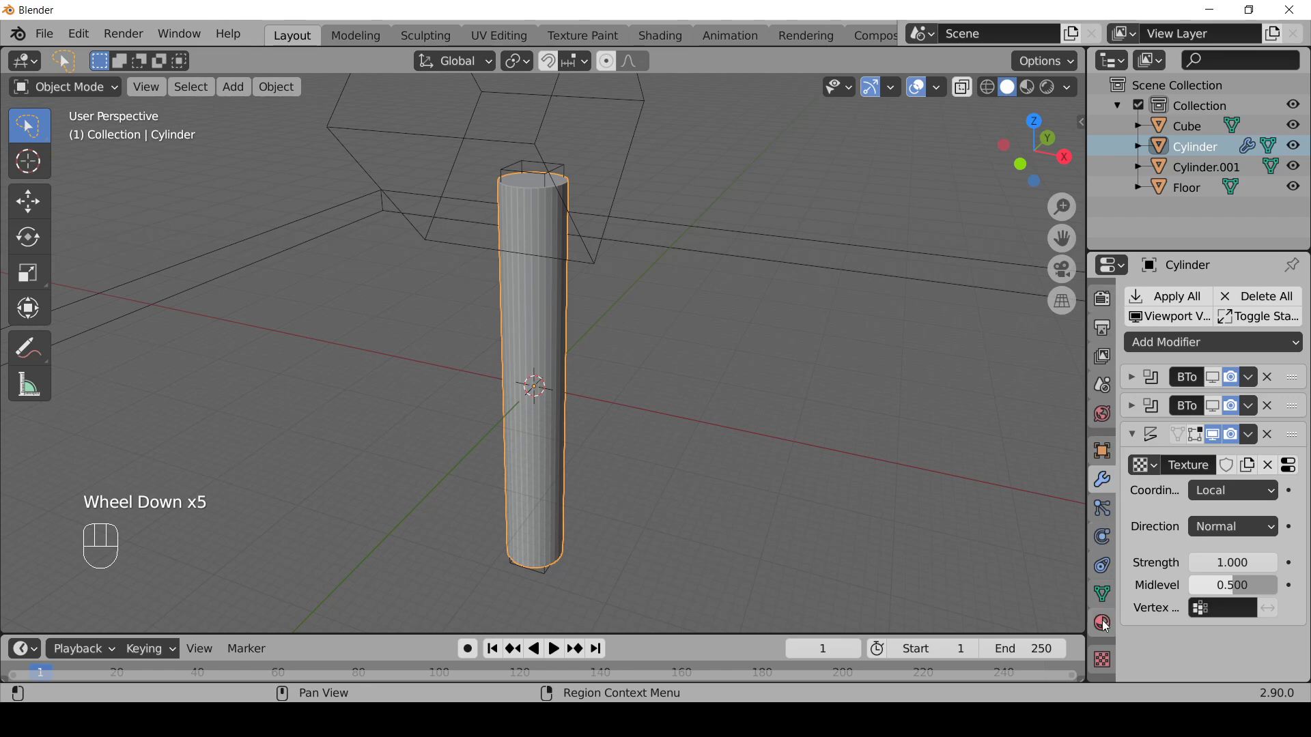
left_click(1102, 659)
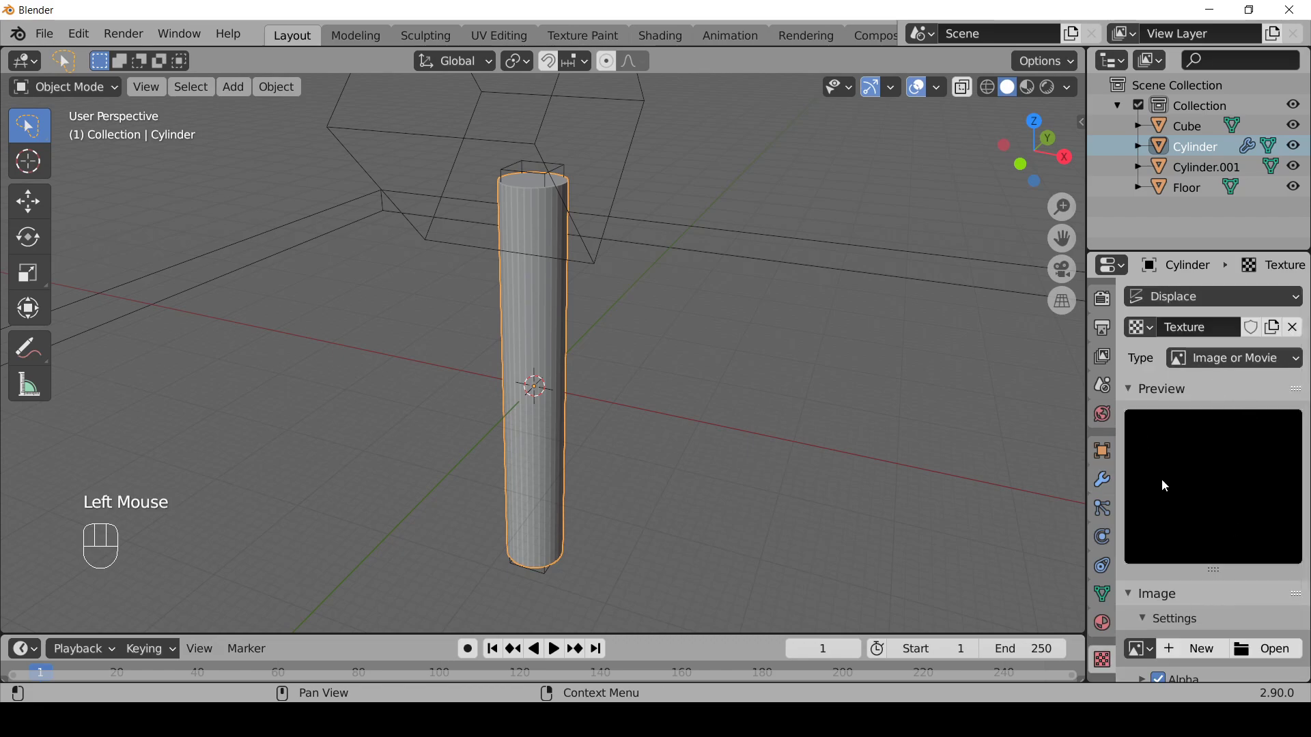
Step: Load Tree Depth Map.jpg from the recent Jewelry - Komoso Meditation Aid folder as the displacement texture's image
scroll(1170, 519, "down", 4)
scroll(1174, 498, "up", 3)
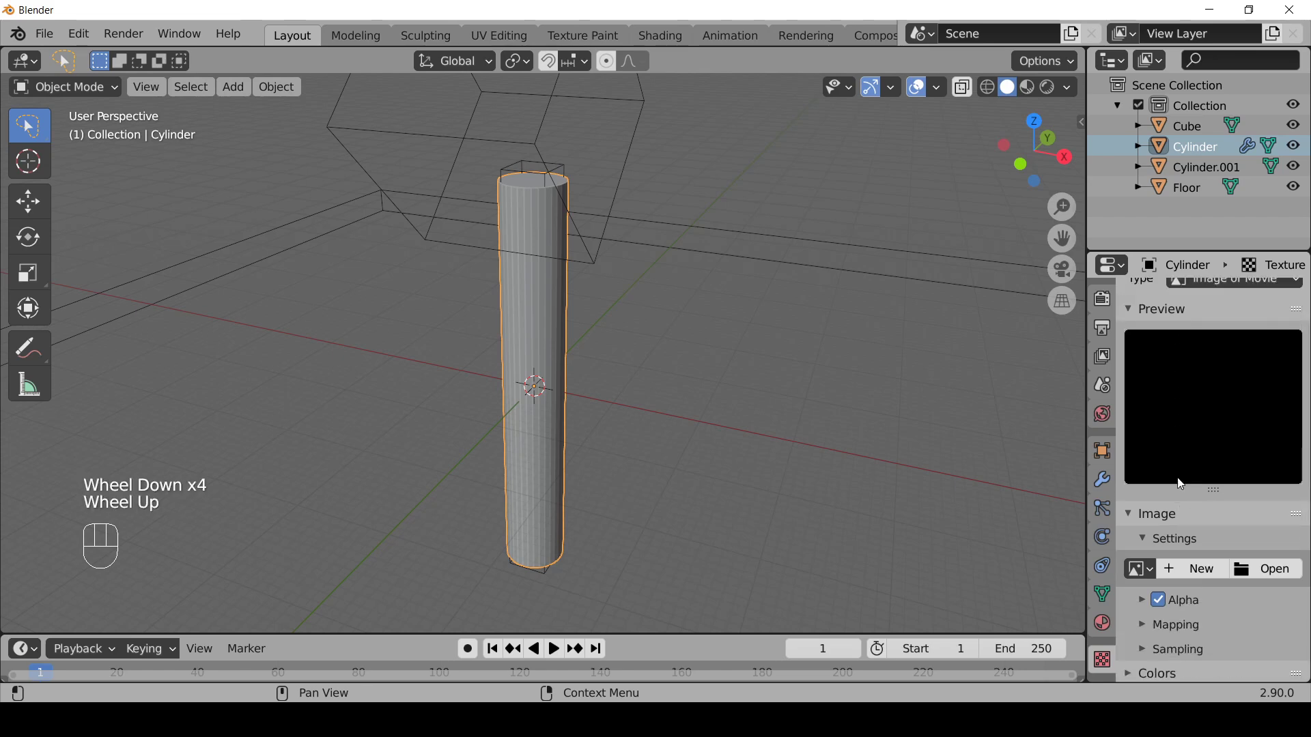
scroll(1181, 484, "down", 3)
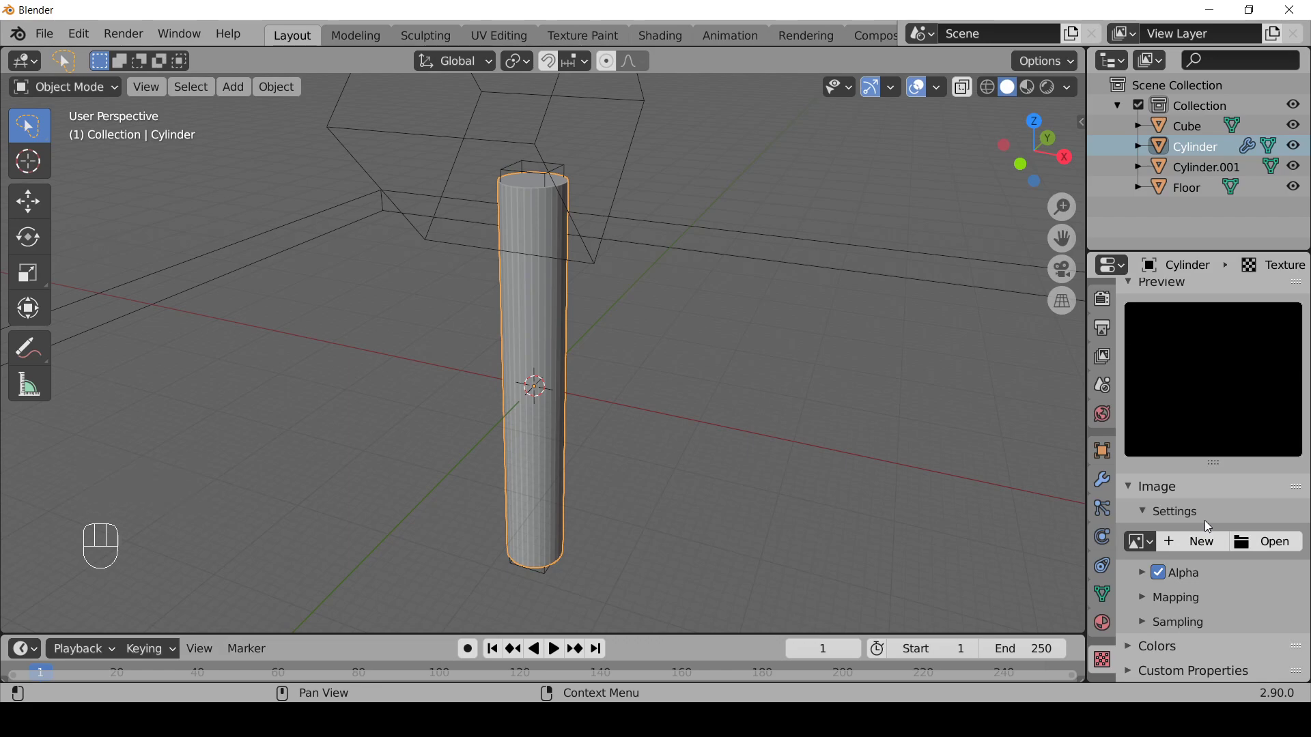
scroll(1195, 495, "up", 2)
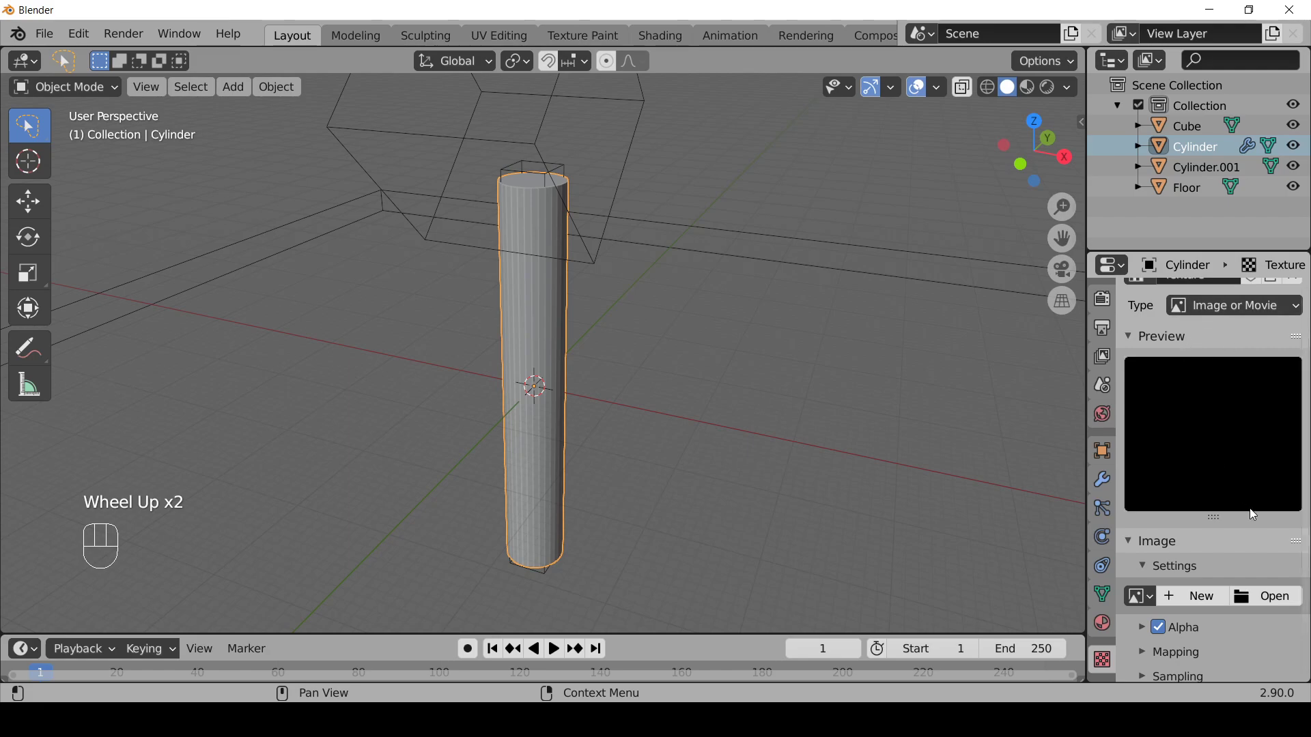
left_click(1259, 598)
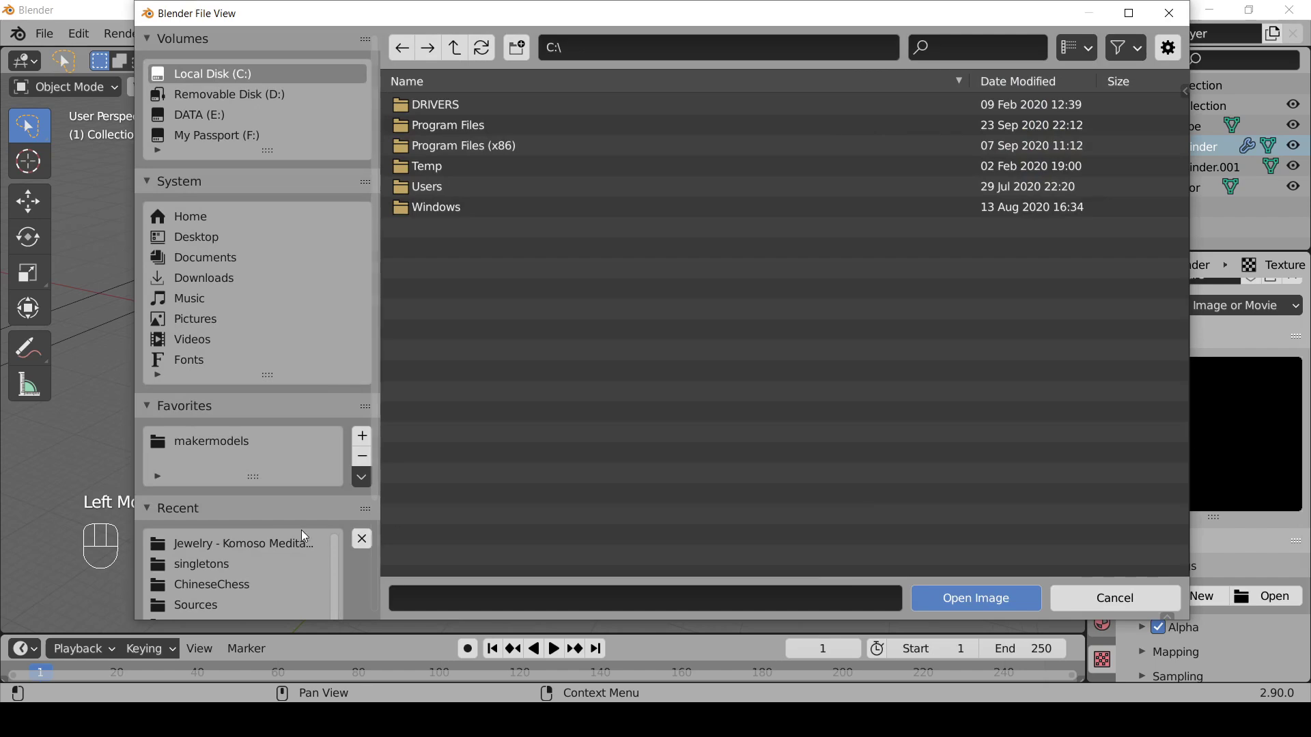
left_click(264, 542)
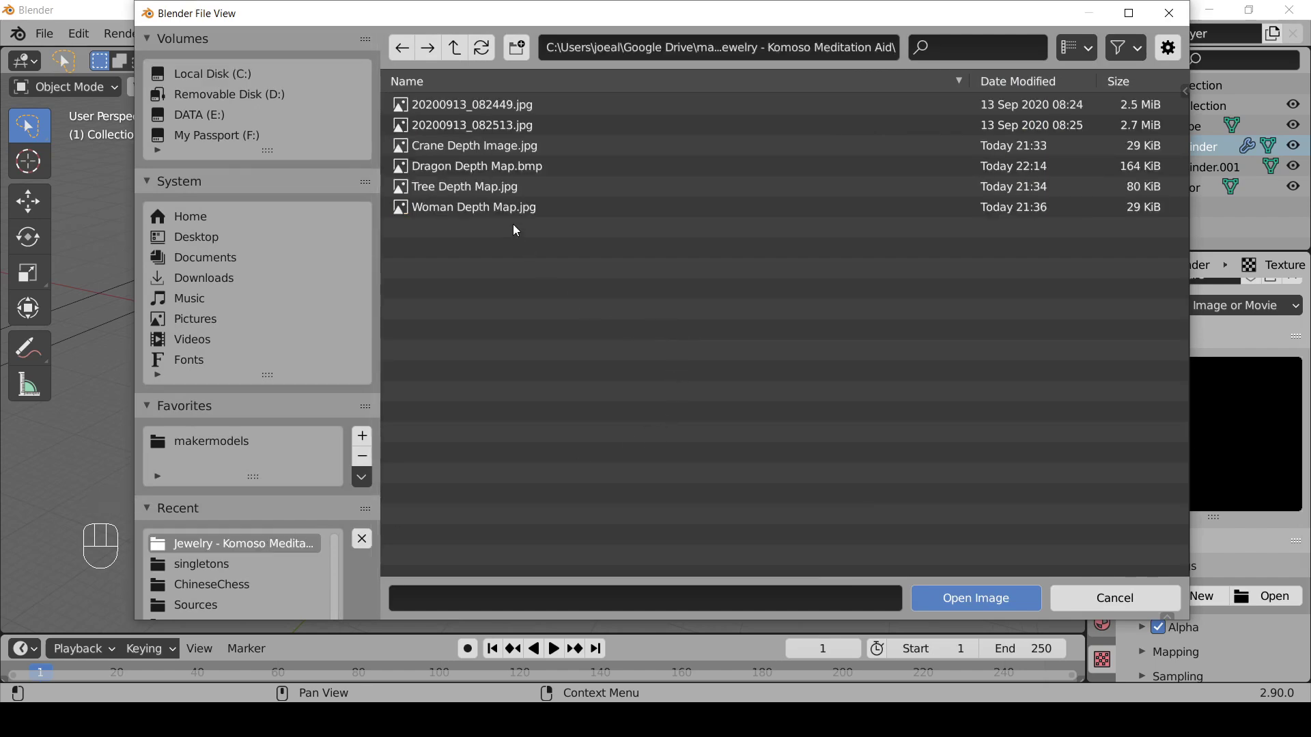
double_click(465, 188)
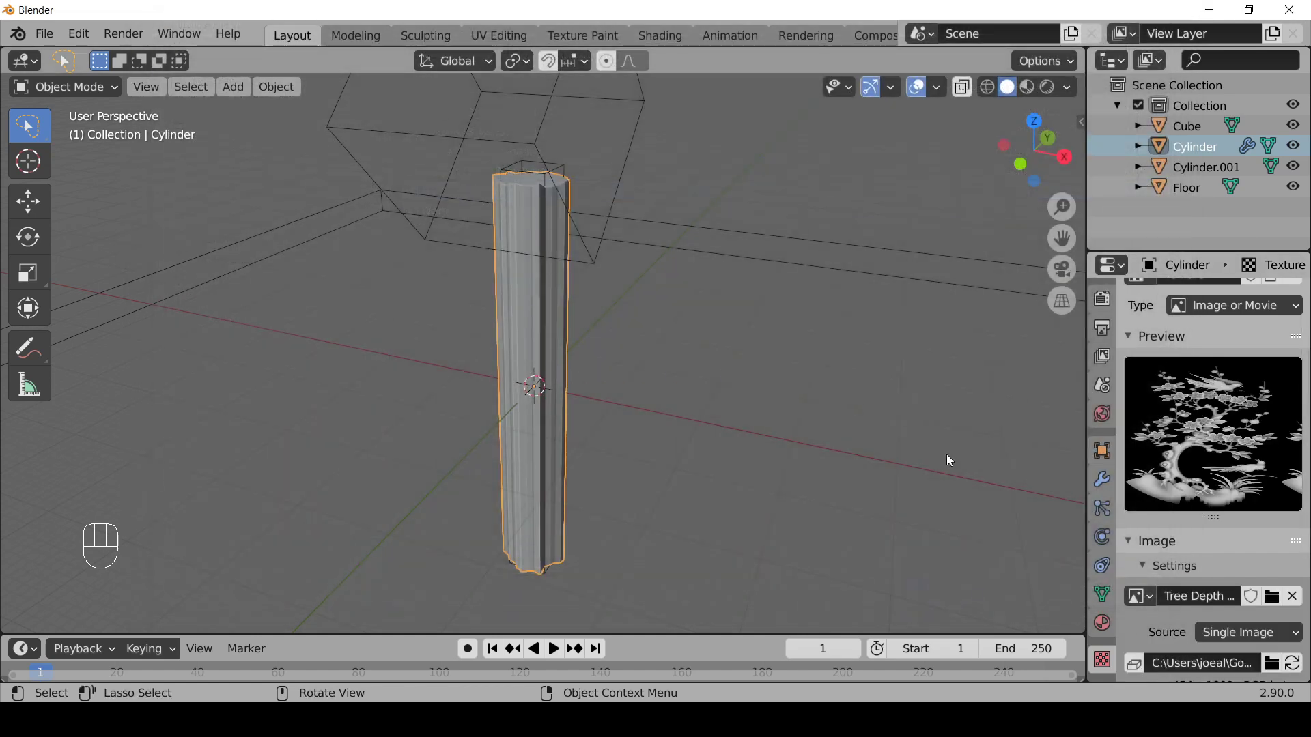
Step: Inspect the displaced surface of the outer cylinder and switch to Edit Mode to examine its mesh
middle_click_drag(393, 227, 603, 213)
scroll(649, 252, "up", 2)
middle_click_drag(674, 251, 553, 287)
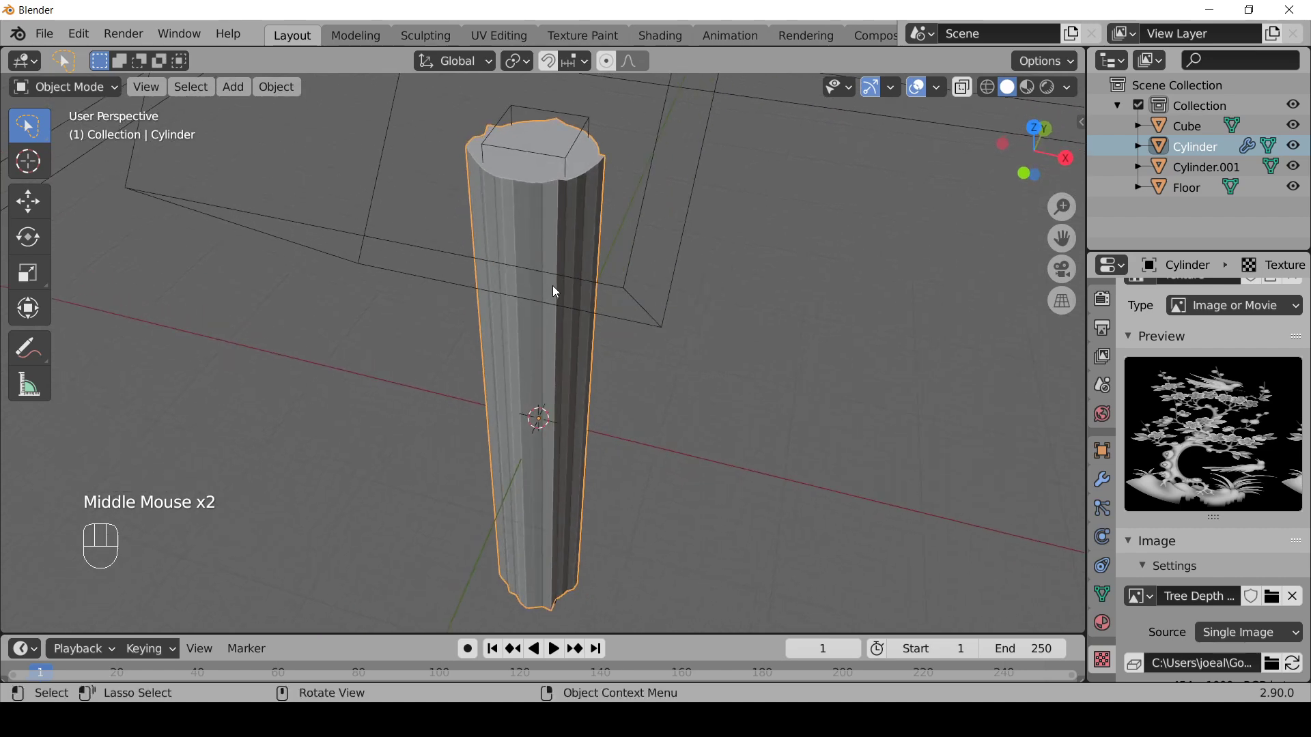
key("Tab")
middle_click_drag(555, 285, 537, 143)
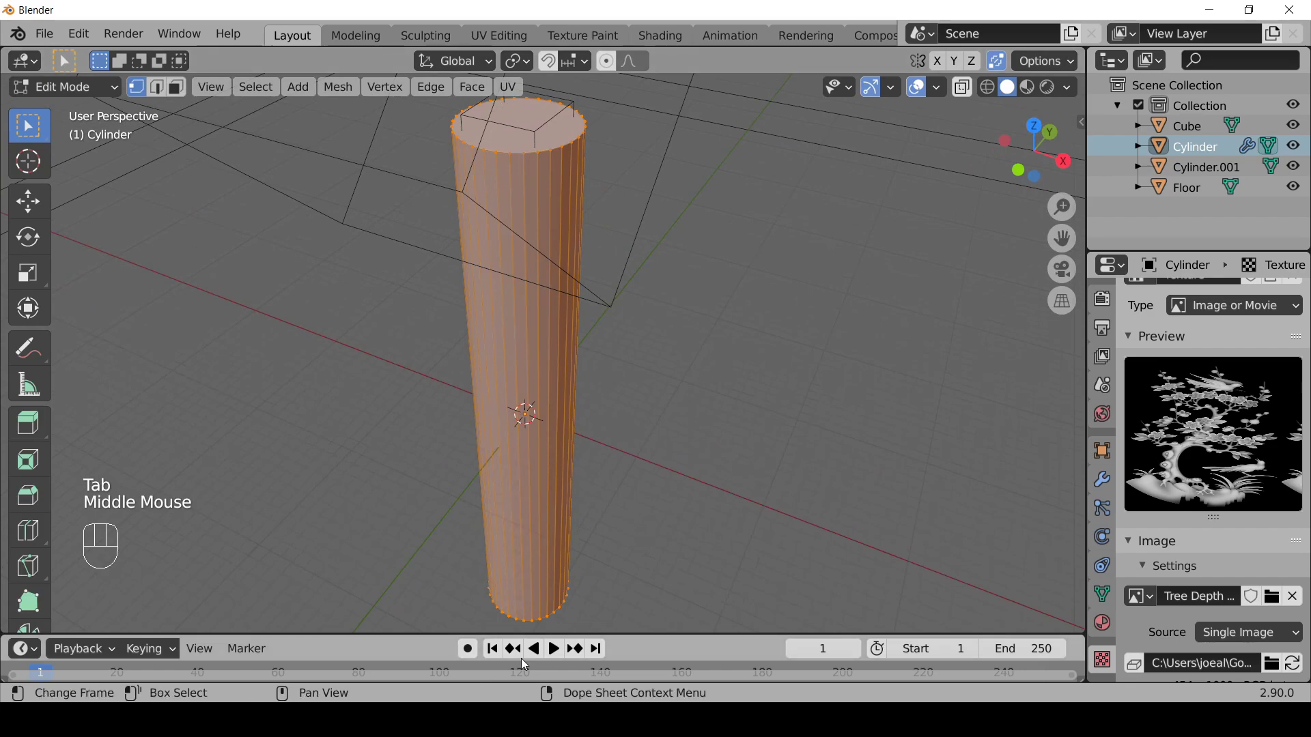
middle_click_drag(604, 557, 594, 278)
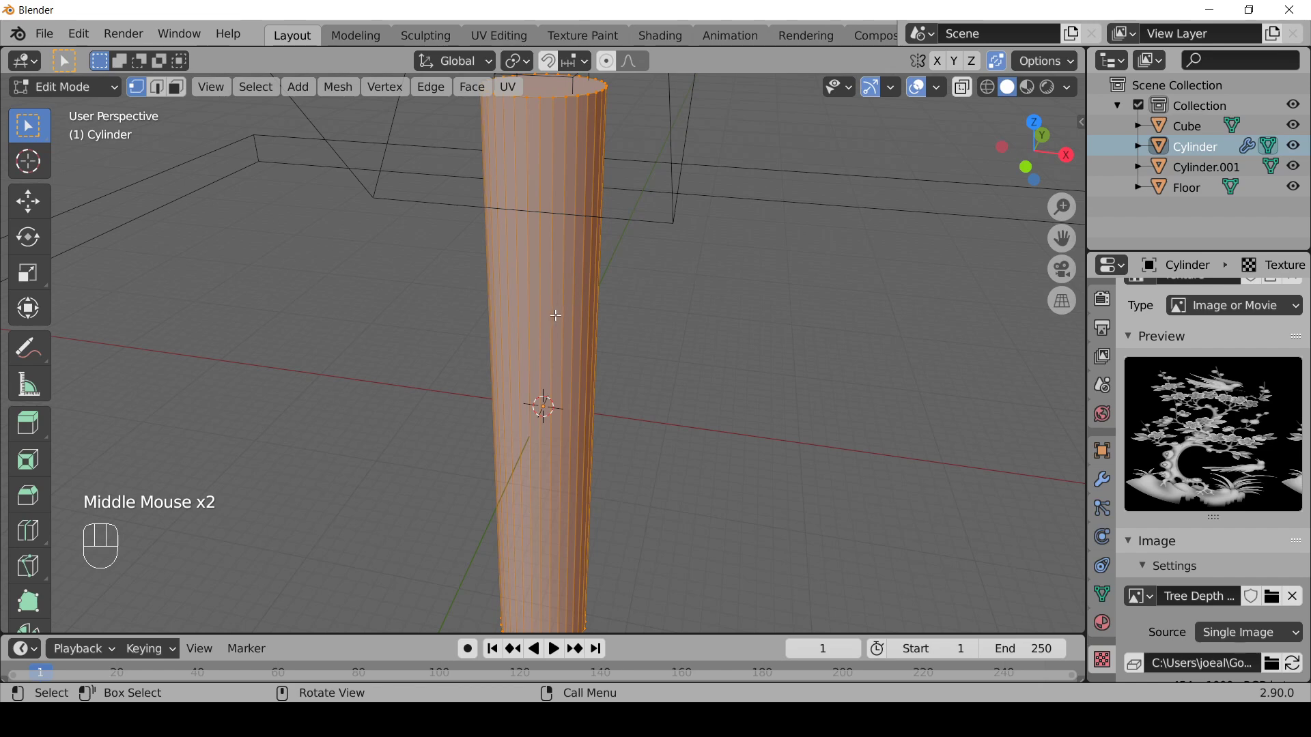
scroll(591, 373, "down", 2)
middle_click_drag(591, 372, 603, 344, "shift")
left_click(336, 87)
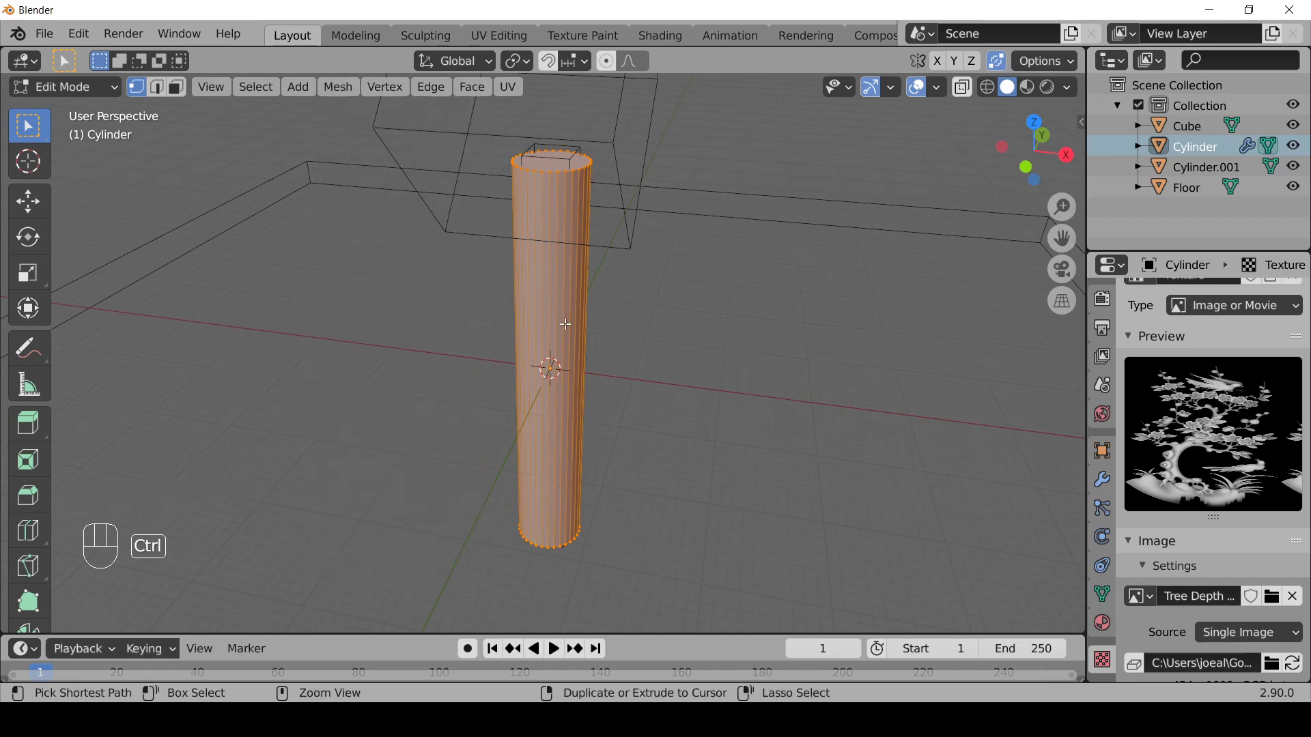
Step: Add 58 evenly spaced horizontal loop cuts along the cylinder's length, leaving them unslid
key("ctrl+r")
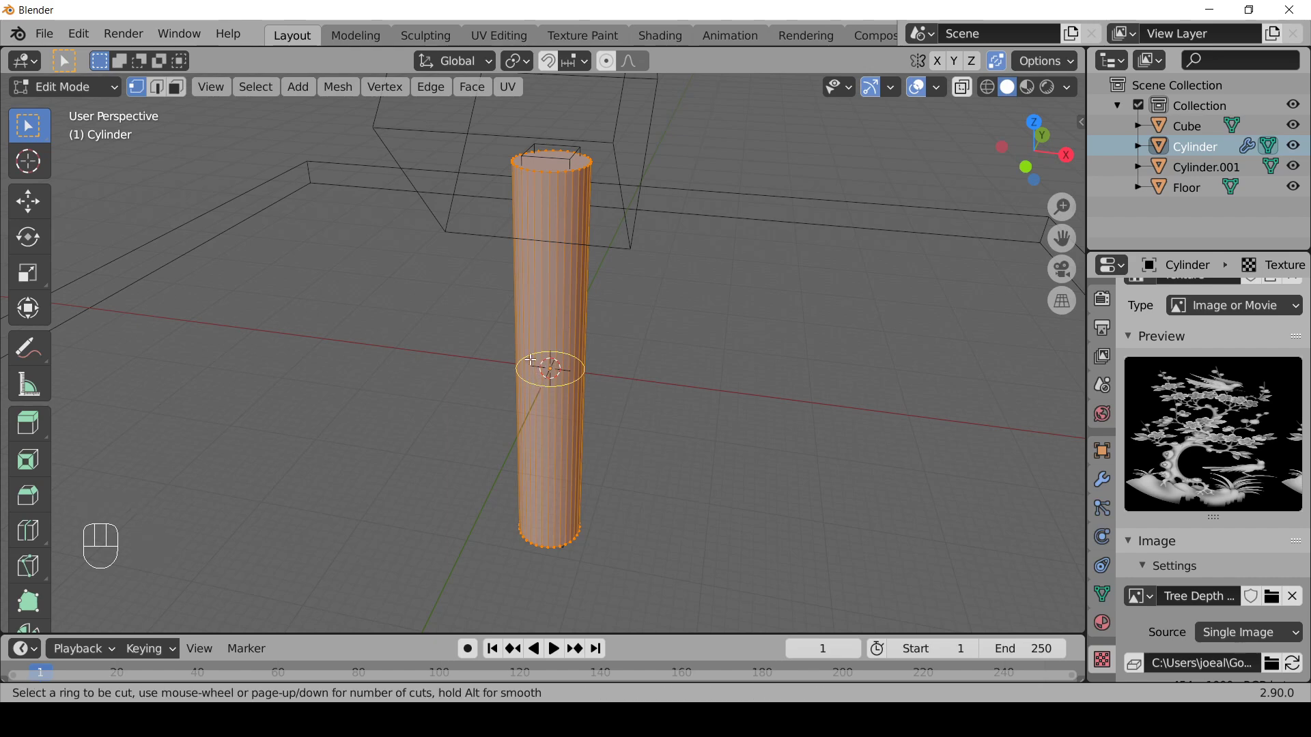
scroll(531, 360, "up", 20)
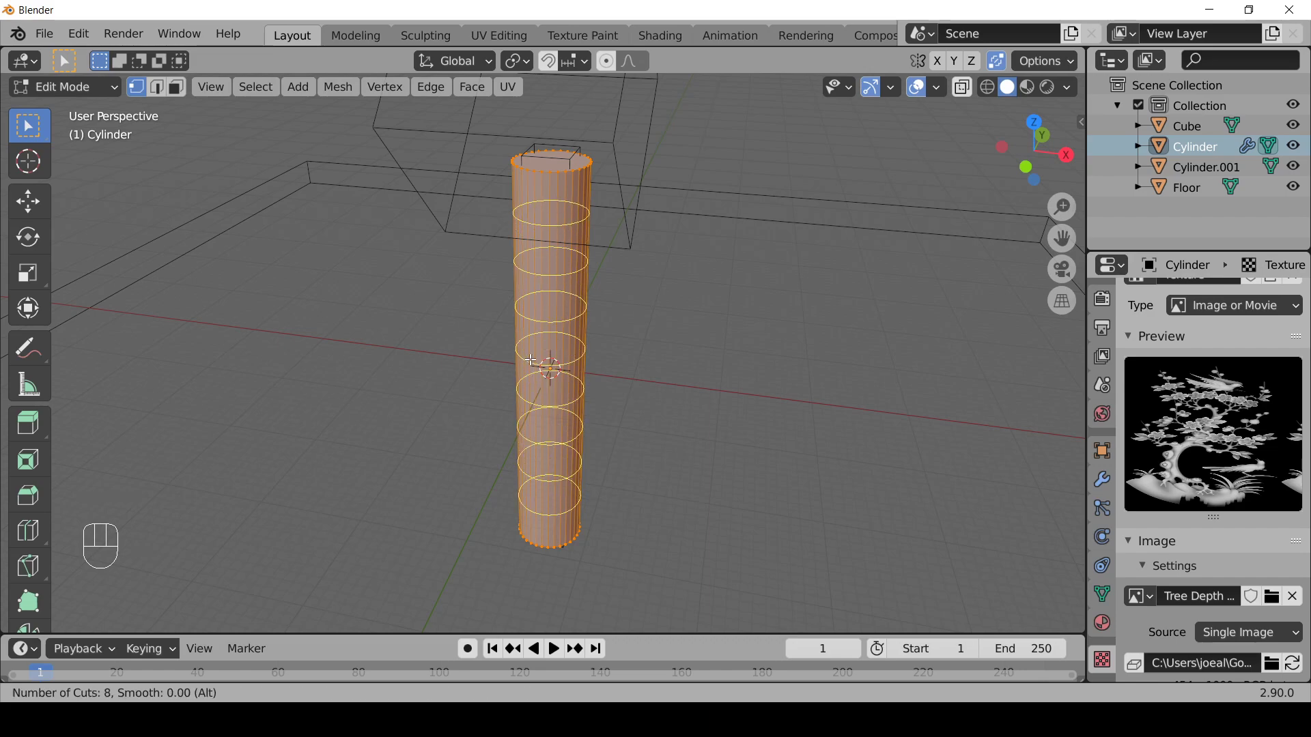
scroll(531, 360, "up", 20)
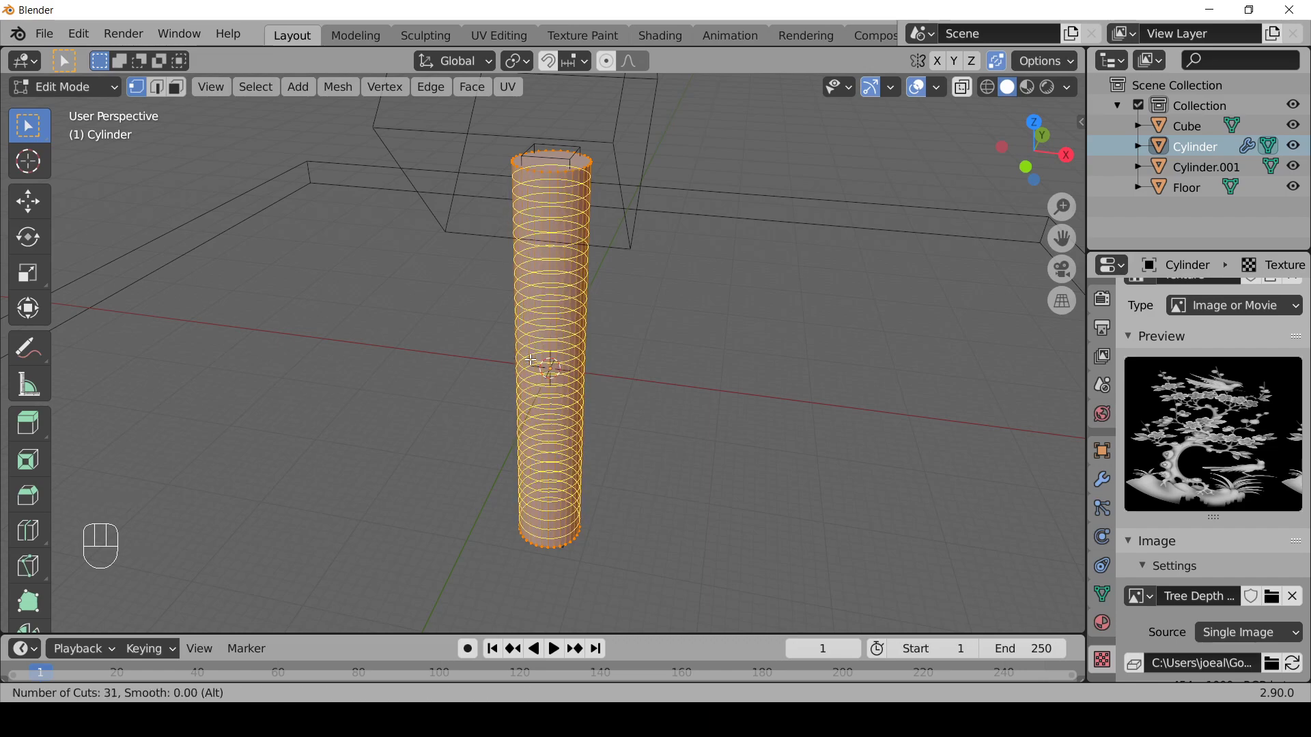
scroll(531, 360, "up", 12)
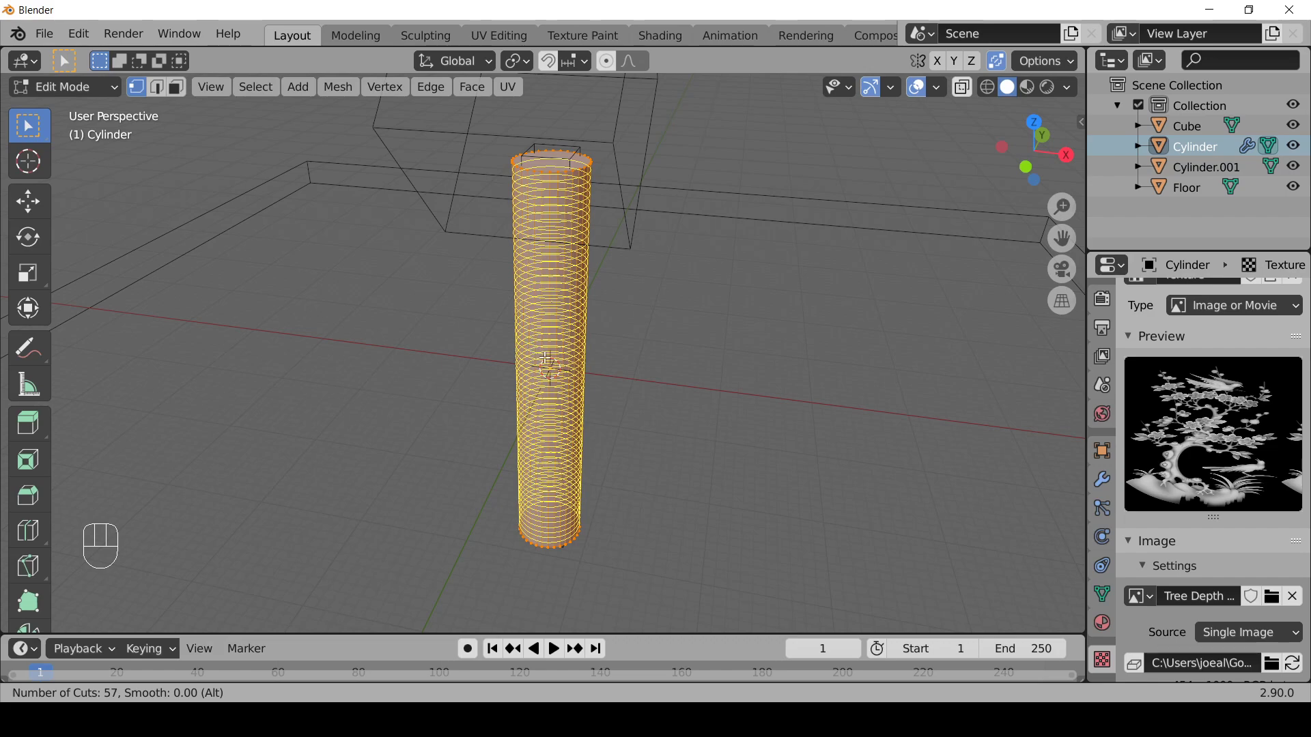
scroll(546, 359, "up", 1)
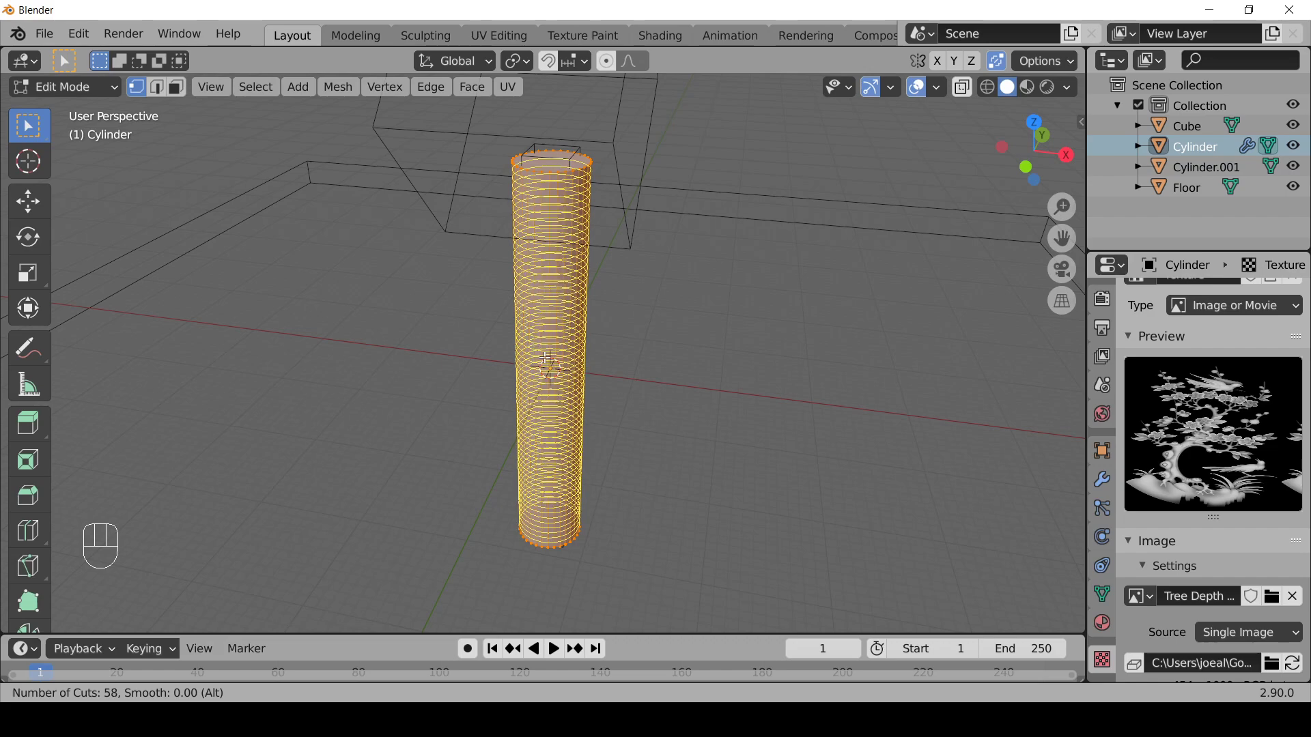
left_click(545, 359)
right_click(546, 360)
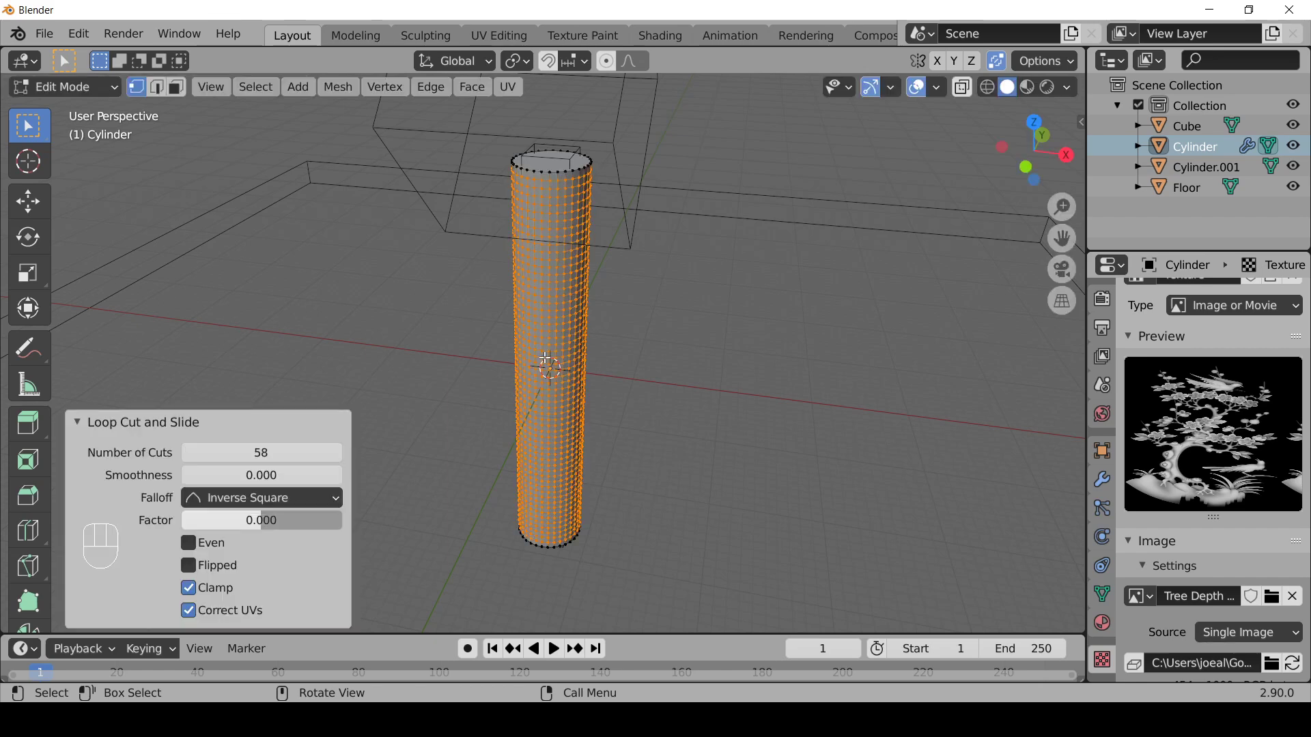
Step: Set the number of loop cuts on the cylinder to 60, check the denser mesh, and return to Object Mode
left_click(260, 456)
type("60")
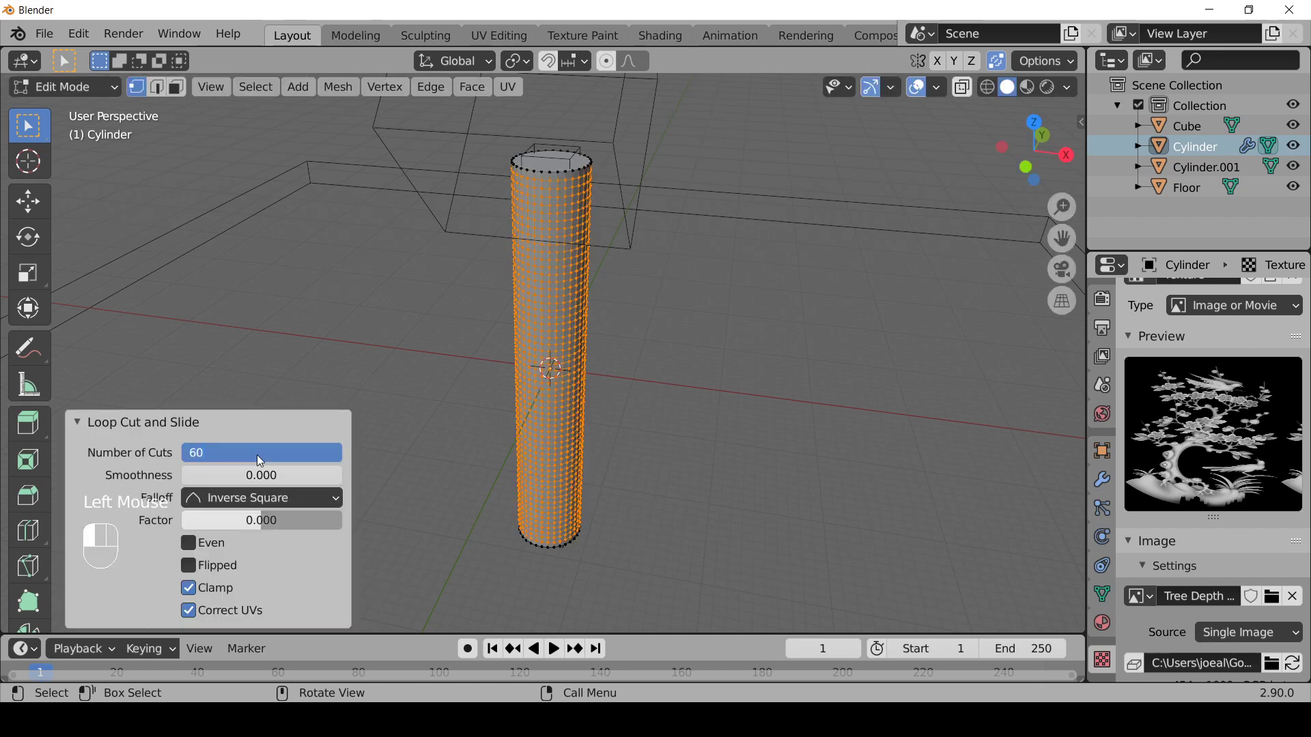
key("Return")
scroll(553, 181, "up", 3)
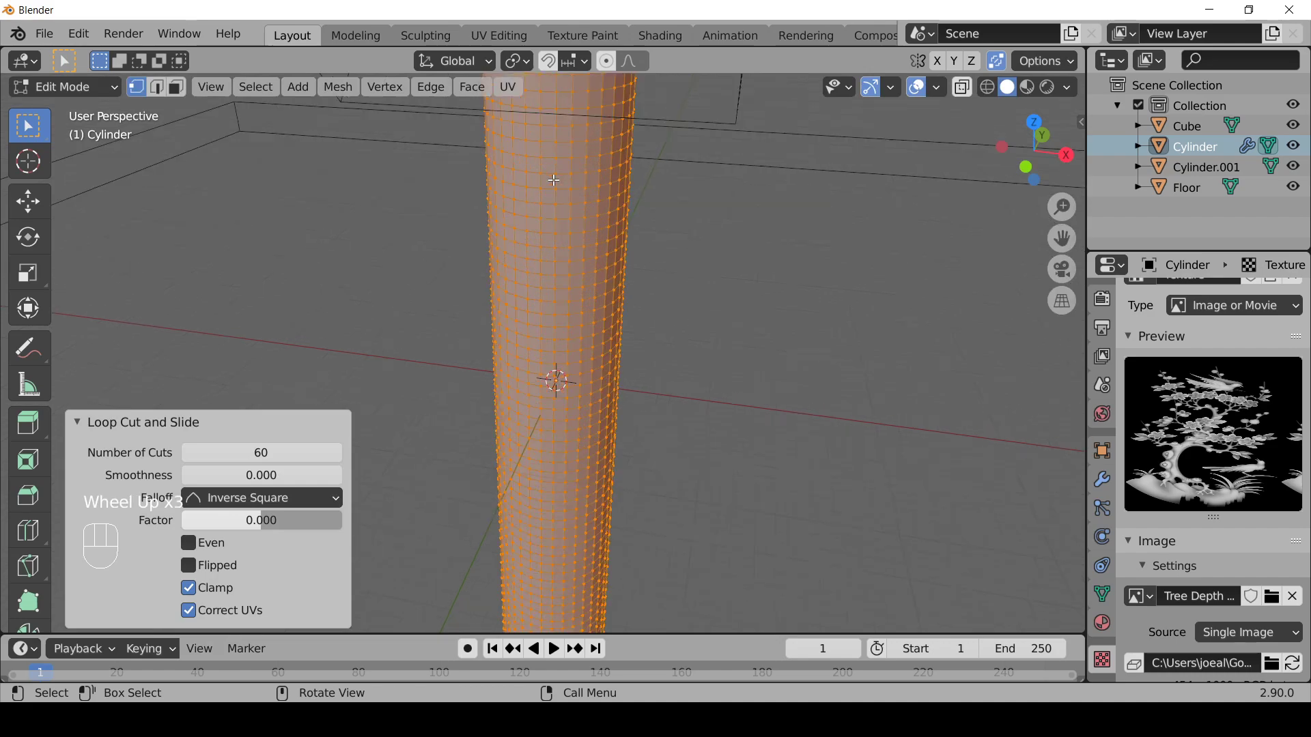
scroll(554, 180, "up", 3)
middle_click_drag(554, 181, 537, 195, "shift")
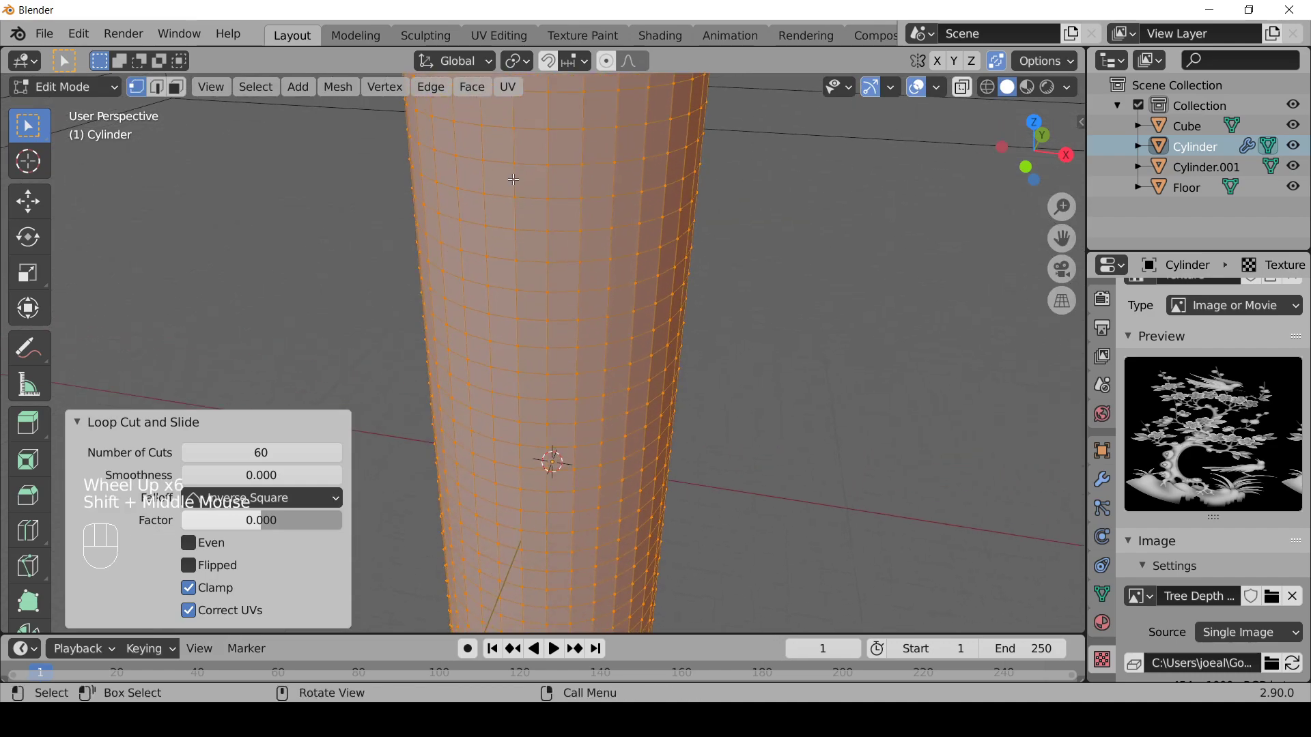
scroll(556, 226, "down", 6)
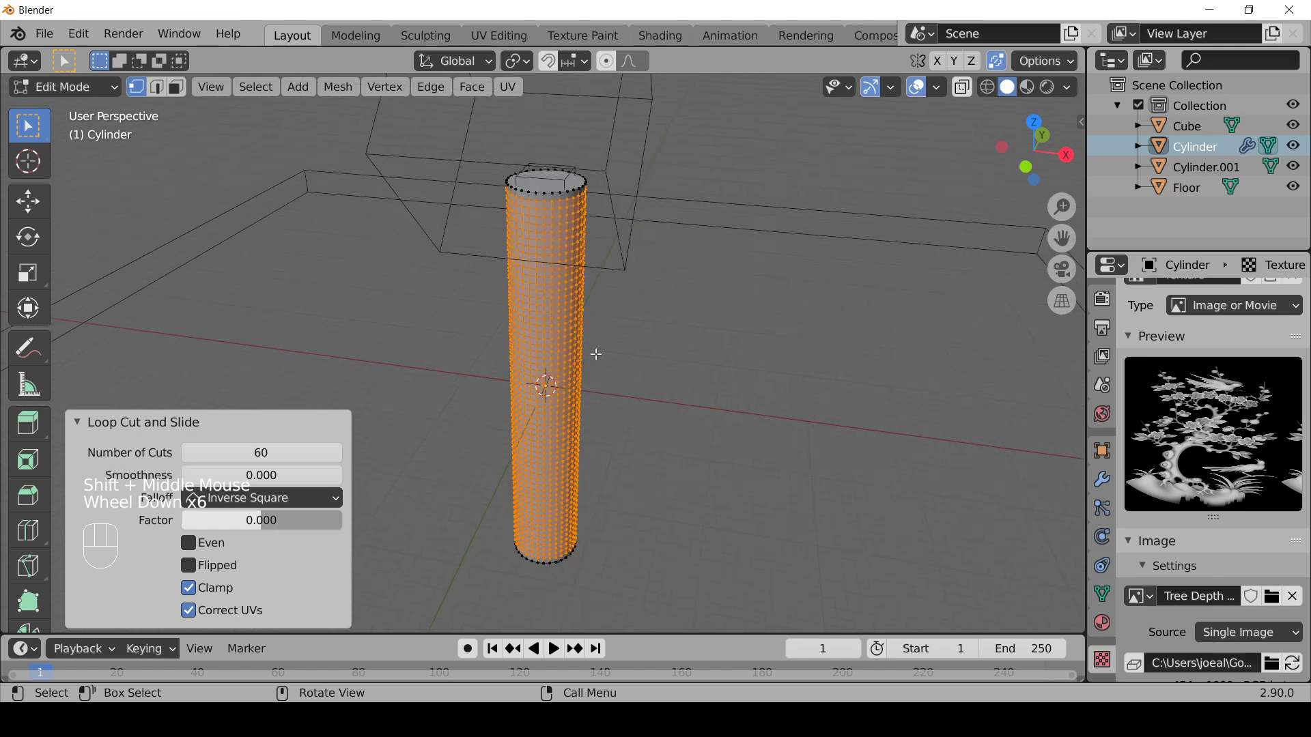
key("Tab")
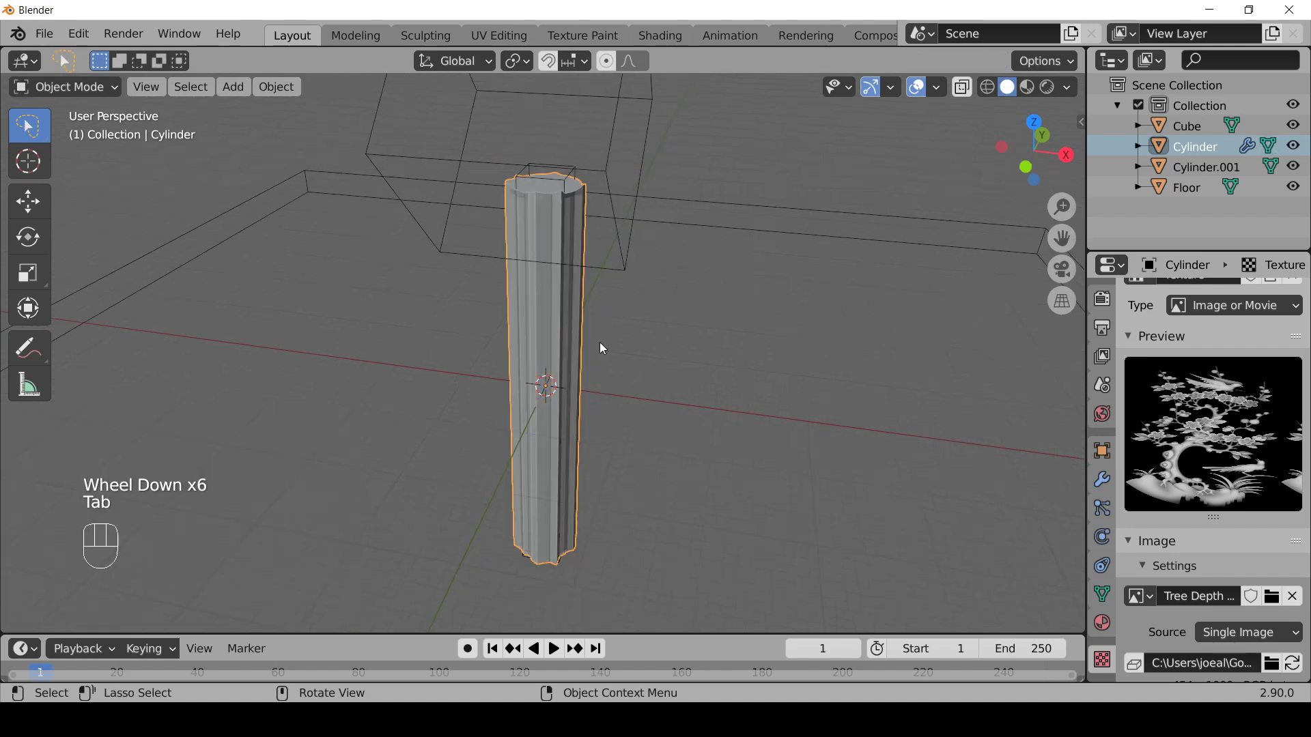
middle_click_drag(441, 317, 415, 335)
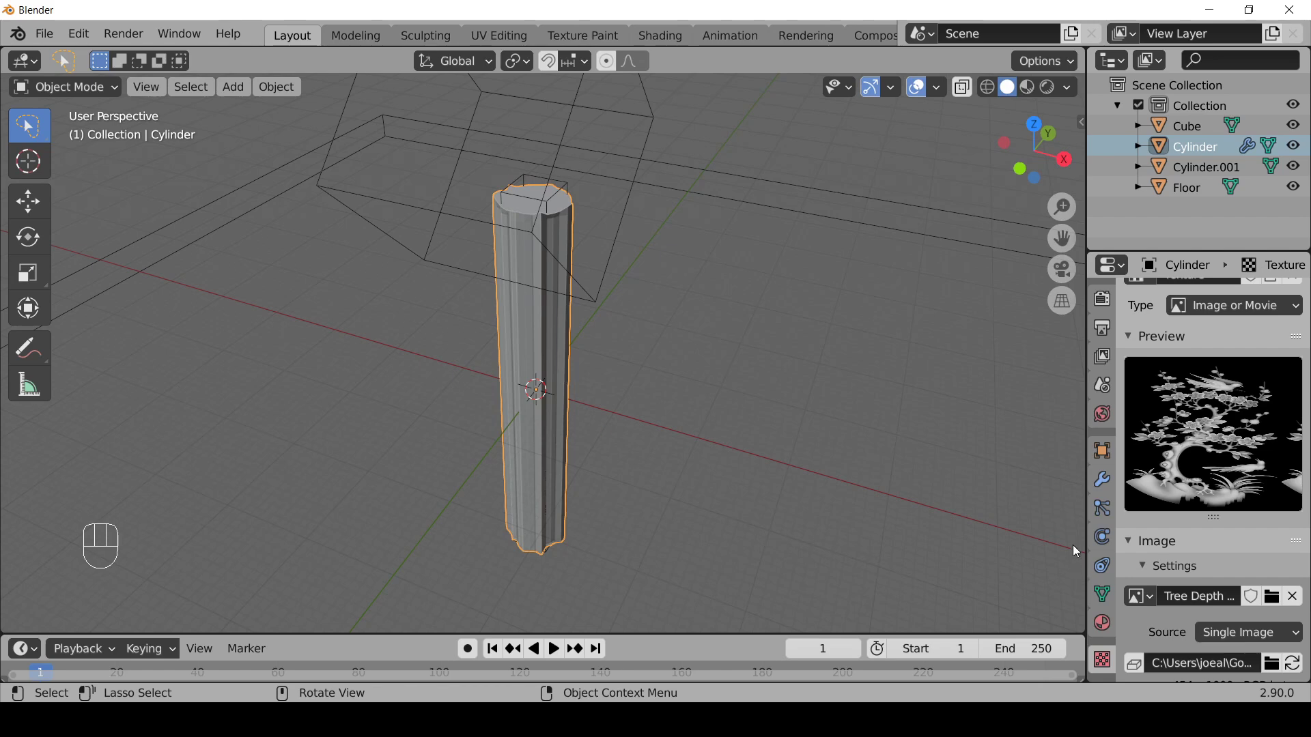
Step: Show the cylinder's Displace modifier settings and reopen its mesh in Edit Mode
left_click(1102, 480)
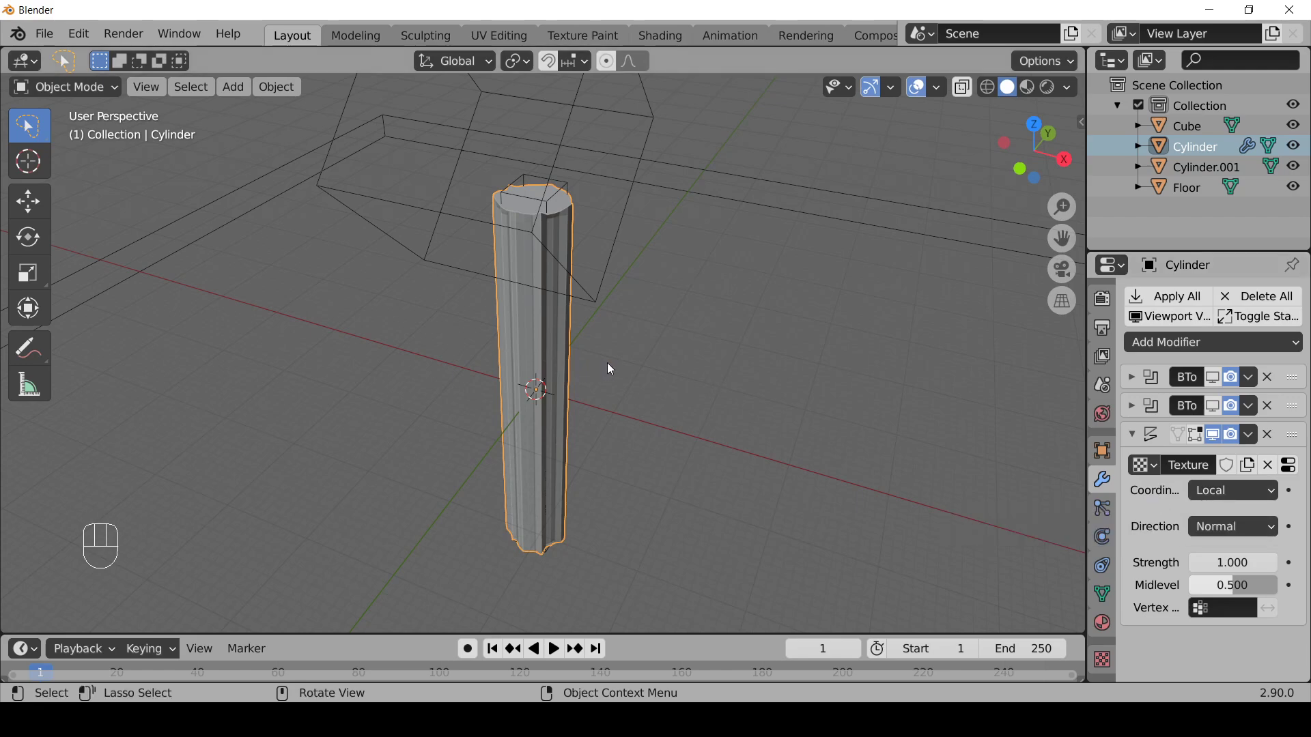
scroll(590, 369, "up", 2)
scroll(589, 369, "down", 2)
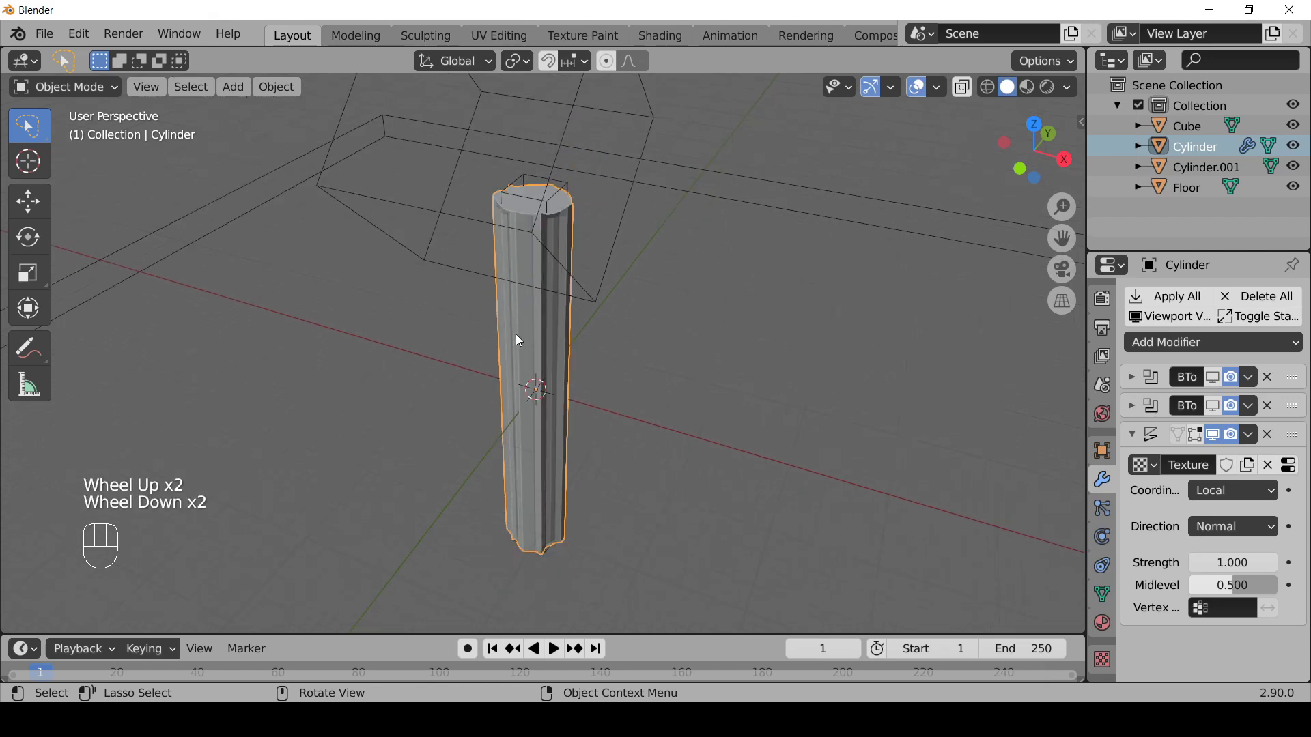
scroll(537, 352, "up", 2)
scroll(540, 354, "down", 1)
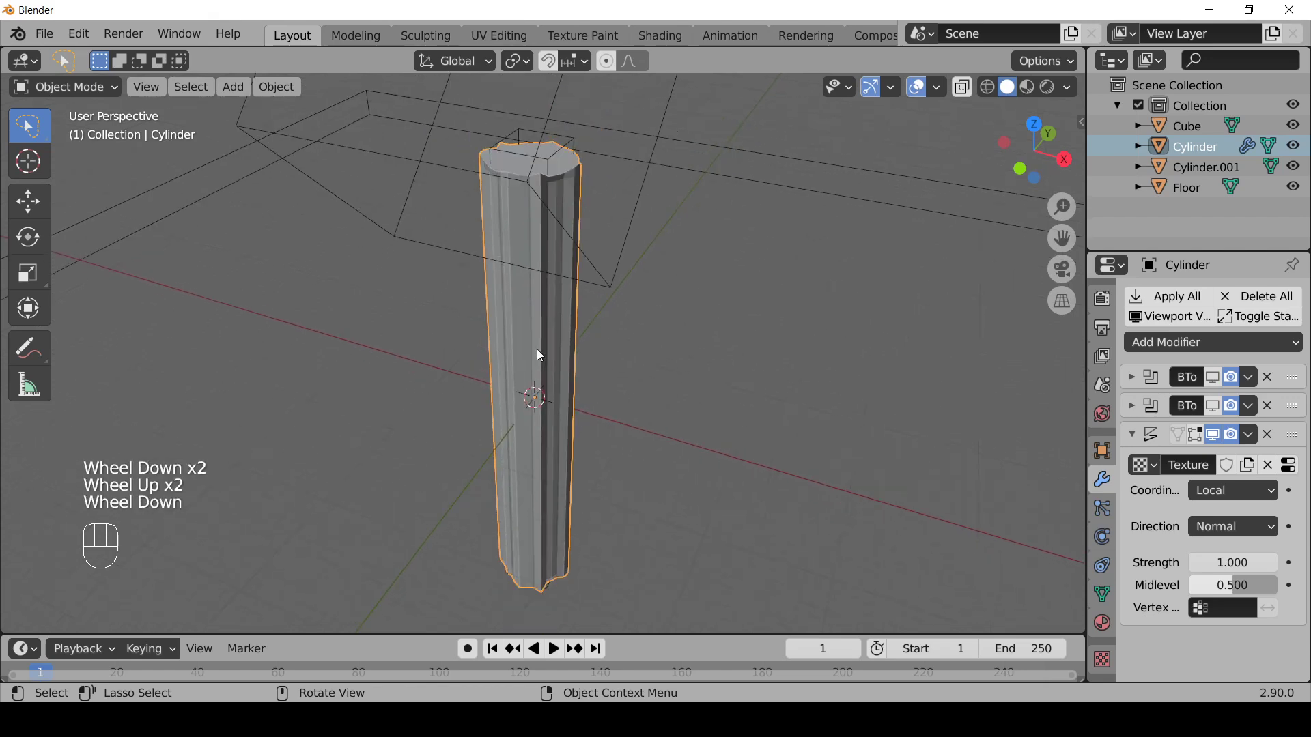
key("Tab")
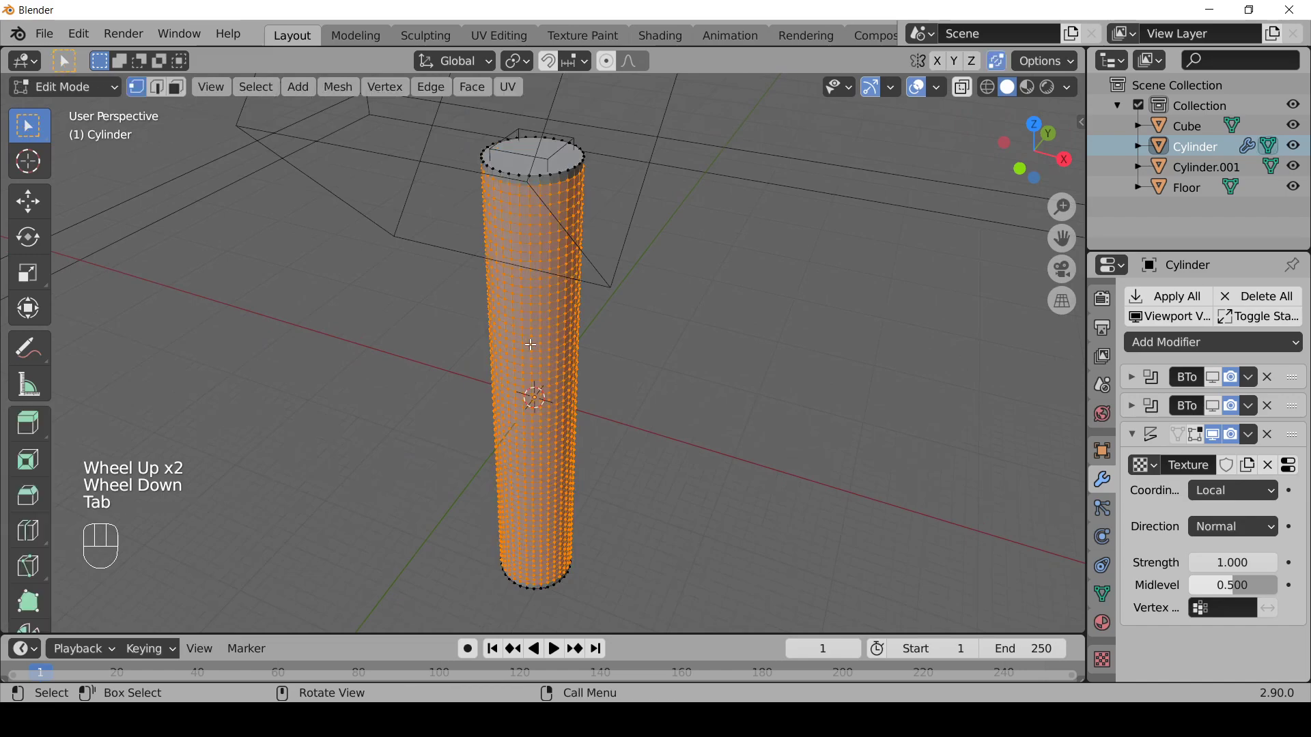
middle_click_drag(838, 238, 926, 198, "shift")
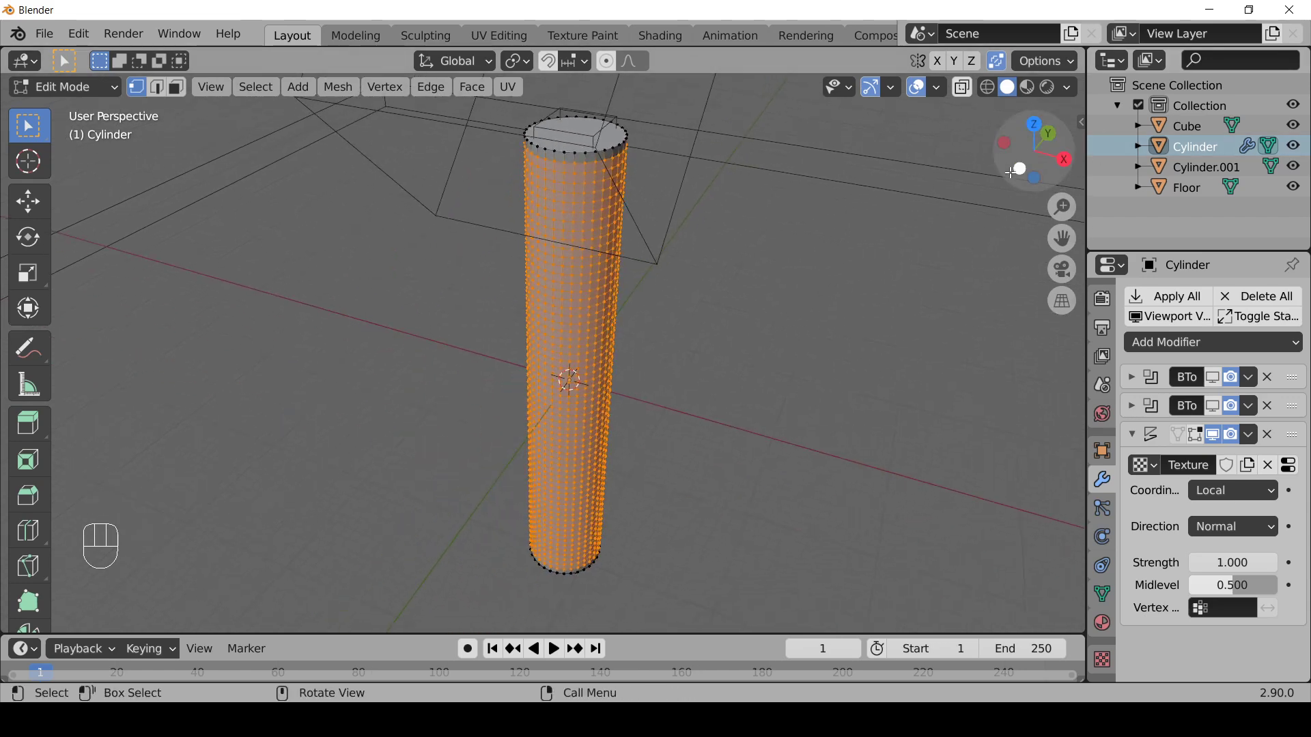
Step: In face selection mode, select a single face on the cylinder's side and frame it closely
scroll(488, 287, "up", 2)
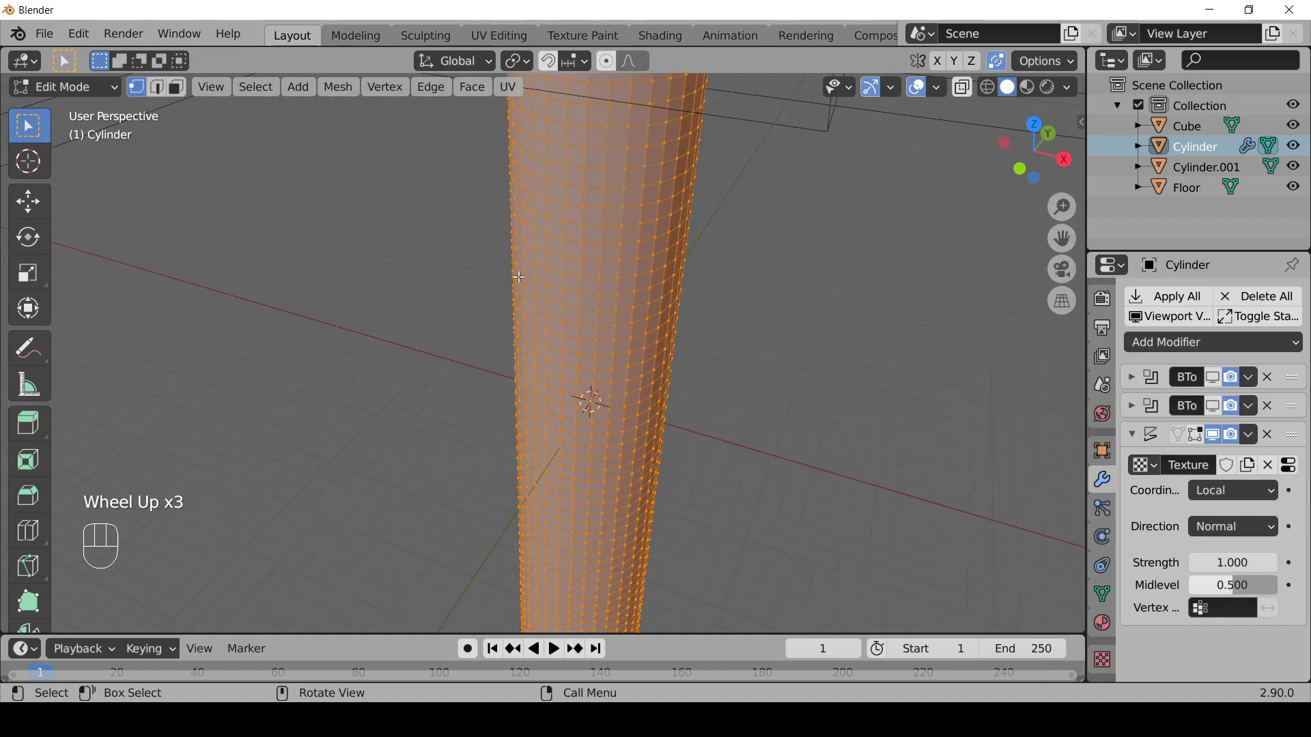
key("3")
left_click(590, 252)
middle_click_drag(607, 287, 489, 393, "shift")
scroll(373, 416, "up", 5)
middle_click_drag(373, 416, 489, 268)
key("KP_Decimal")
scroll(470, 399, "down", 2)
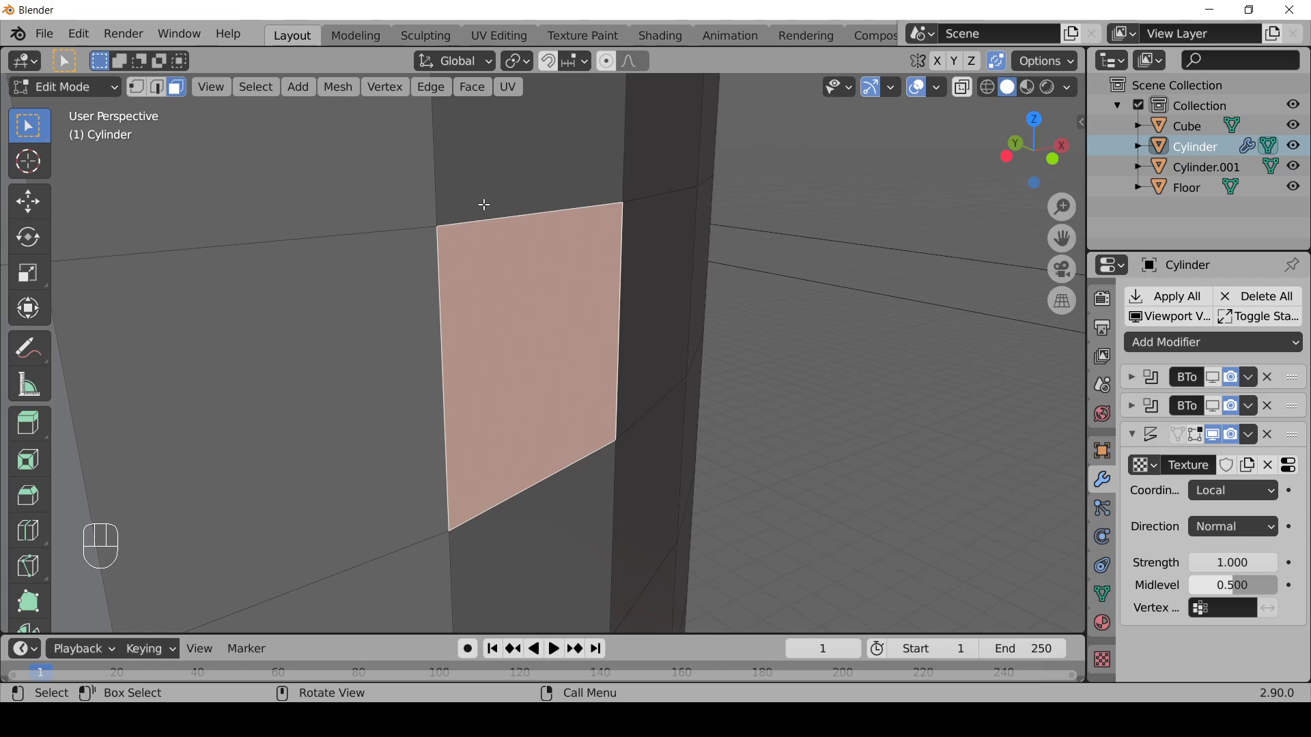
Step: Annotate the selected face with an X arrow along its upper edge and a Y arrow down its side edge
mouse_move(440, 212)
left_mouse_down()
mouse_move(604, 174)
mouse_move(599, 195)
left_mouse_up()
mouse_move(492, 158)
left_mouse_down()
mouse_move(529, 179)
mouse_move(500, 191)
left_mouse_up()
mouse_move(421, 236)
left_mouse_down()
mouse_move(418, 543)
mouse_move(435, 564)
left_mouse_up()
left_click_drag(436, 565, 449, 517)
mouse_move(360, 363)
left_mouse_down()
mouse_move(385, 384)
mouse_move(372, 412)
left_mouse_up()
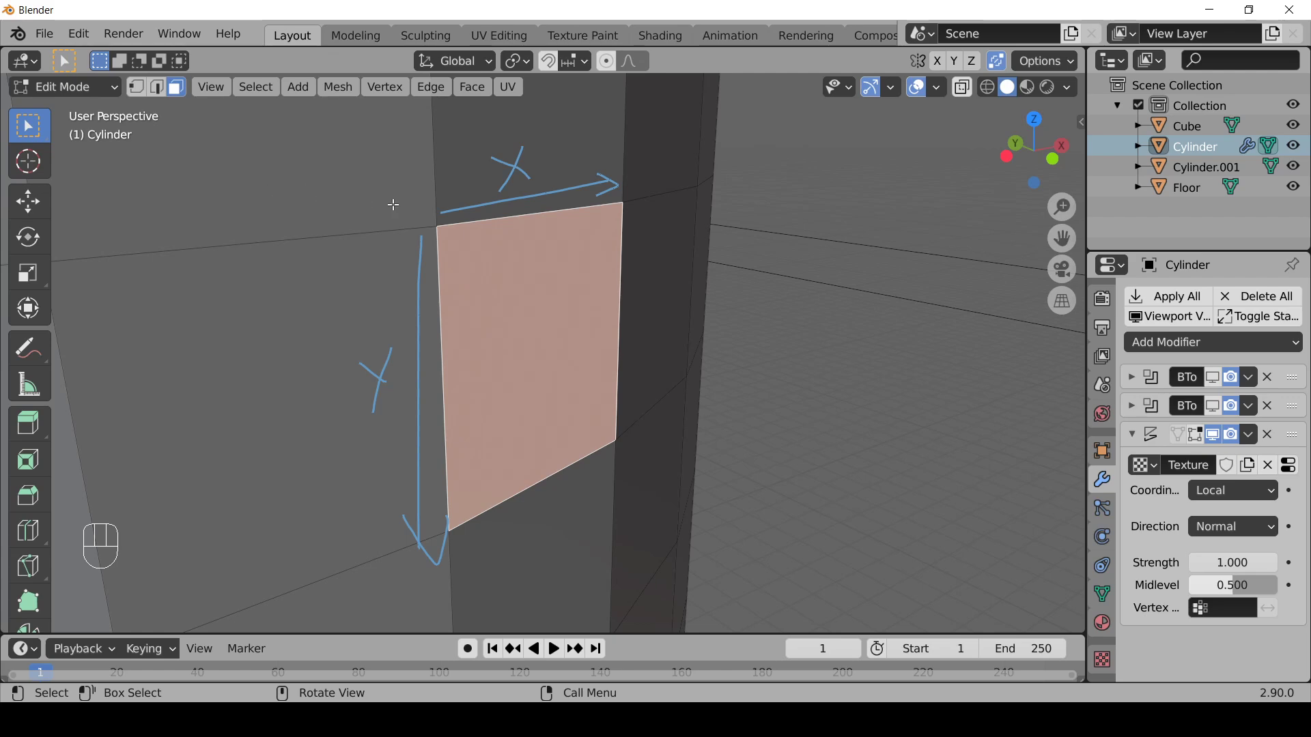
Step: Erase the X and Y letters from the annotations, keeping the arrows, and return to the selection tool
left_click(27, 349)
left_click_drag(522, 164, 504, 175)
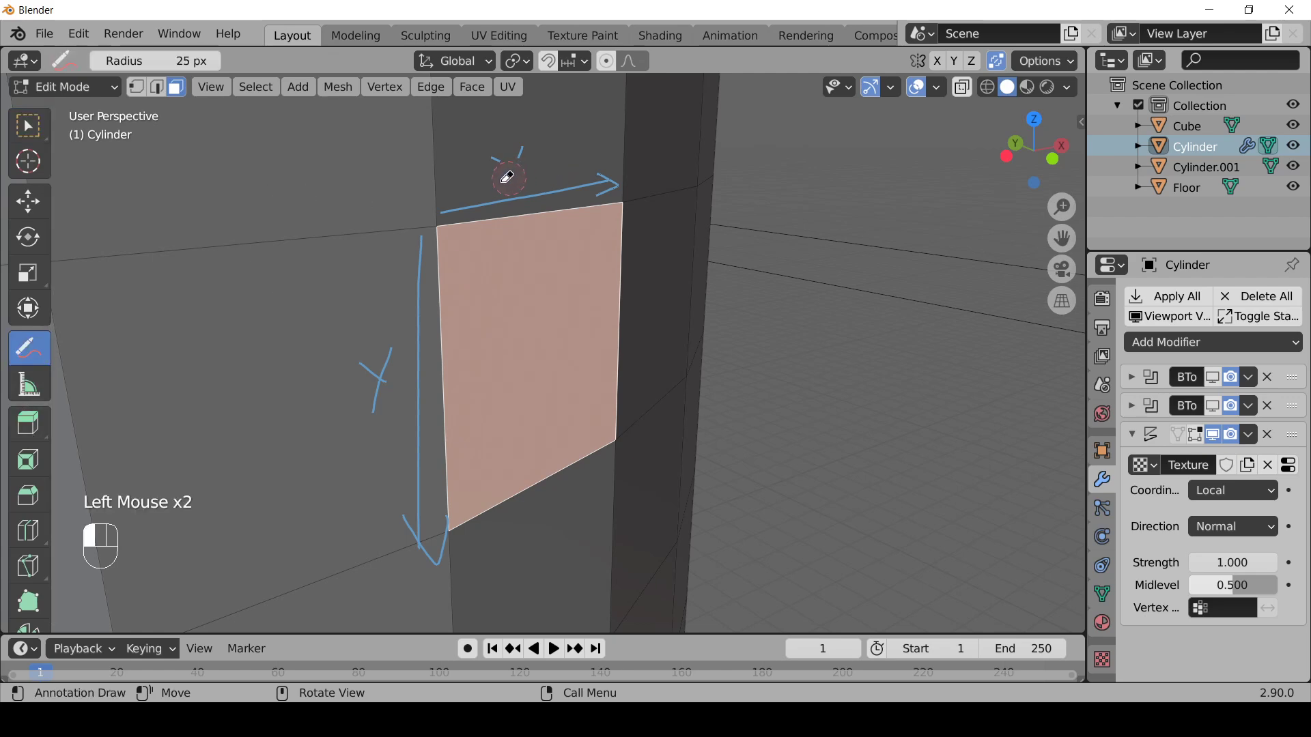
mouse_move(382, 362)
left_mouse_down()
mouse_move(372, 413)
mouse_move(358, 365)
left_mouse_up()
key("d")
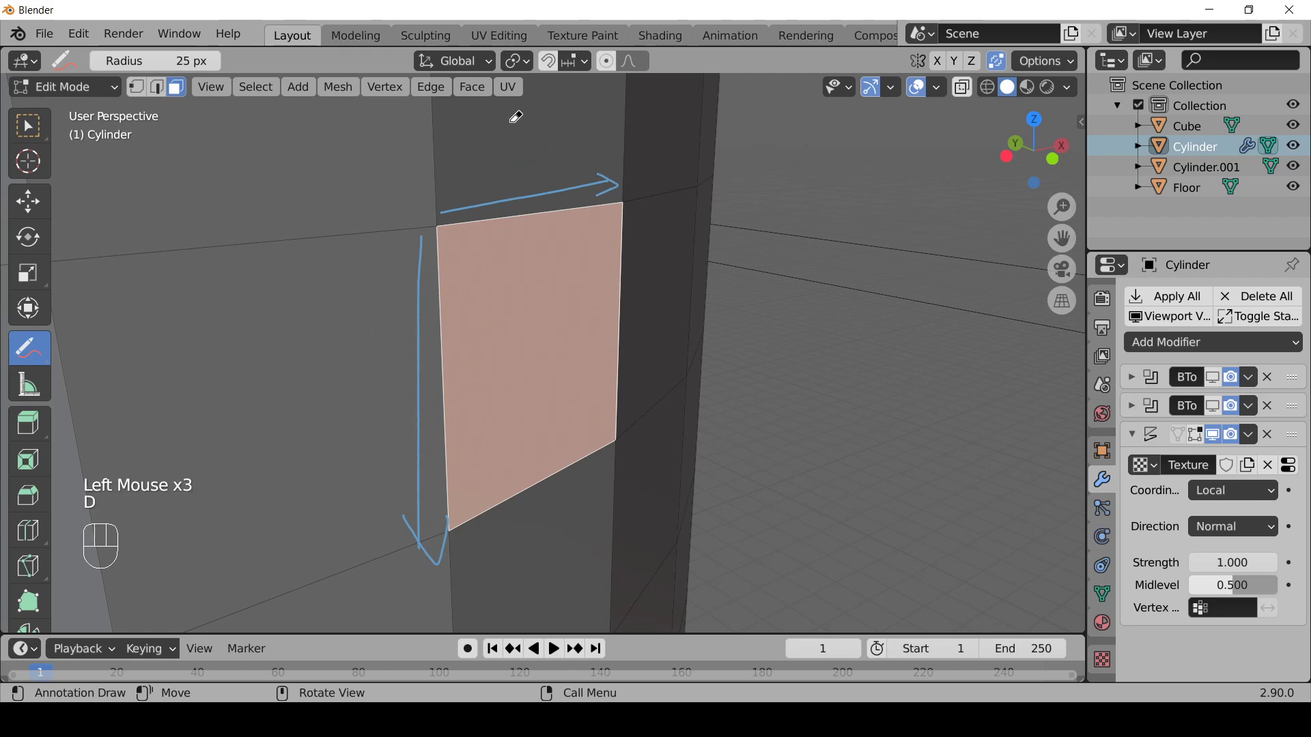
left_click(526, 158)
key("d")
left_click(28, 127)
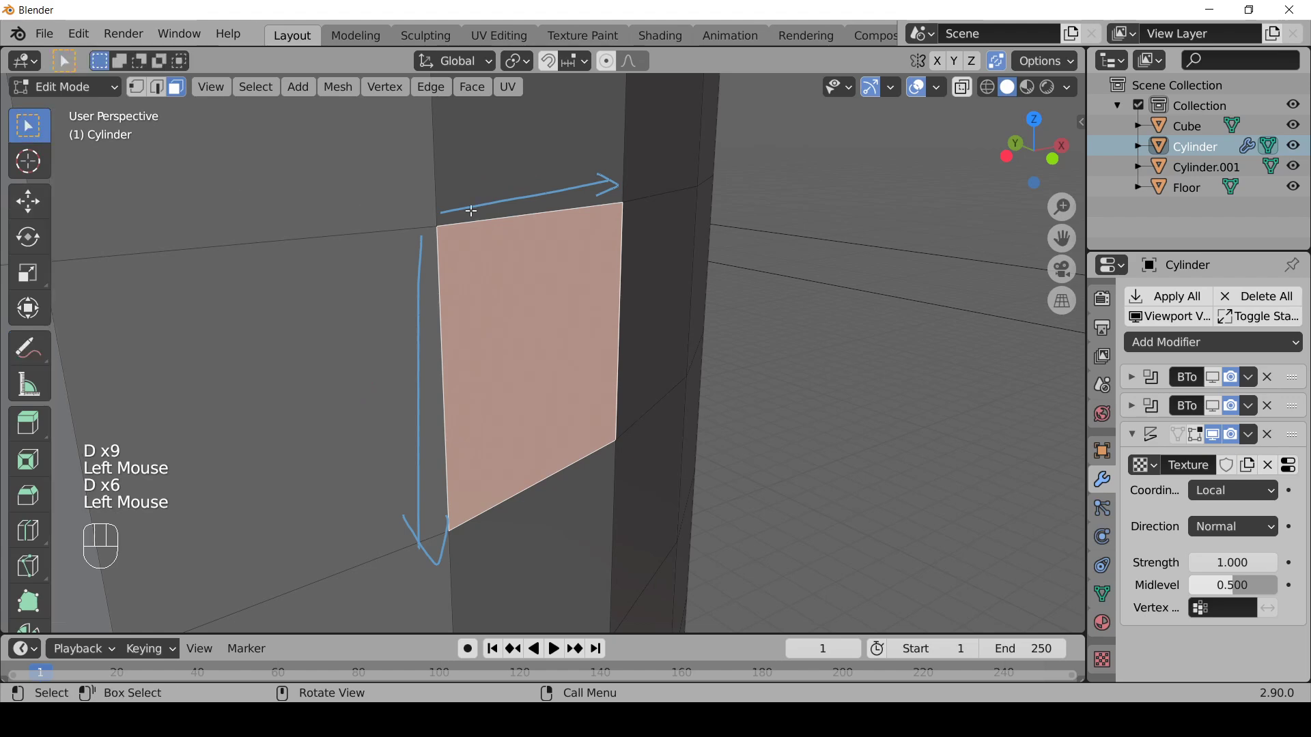
Step: Label the annotated arrows U and V, and draw a third arrow labelled W from the face's corner
key("d")
left_click_drag(506, 161, 540, 151)
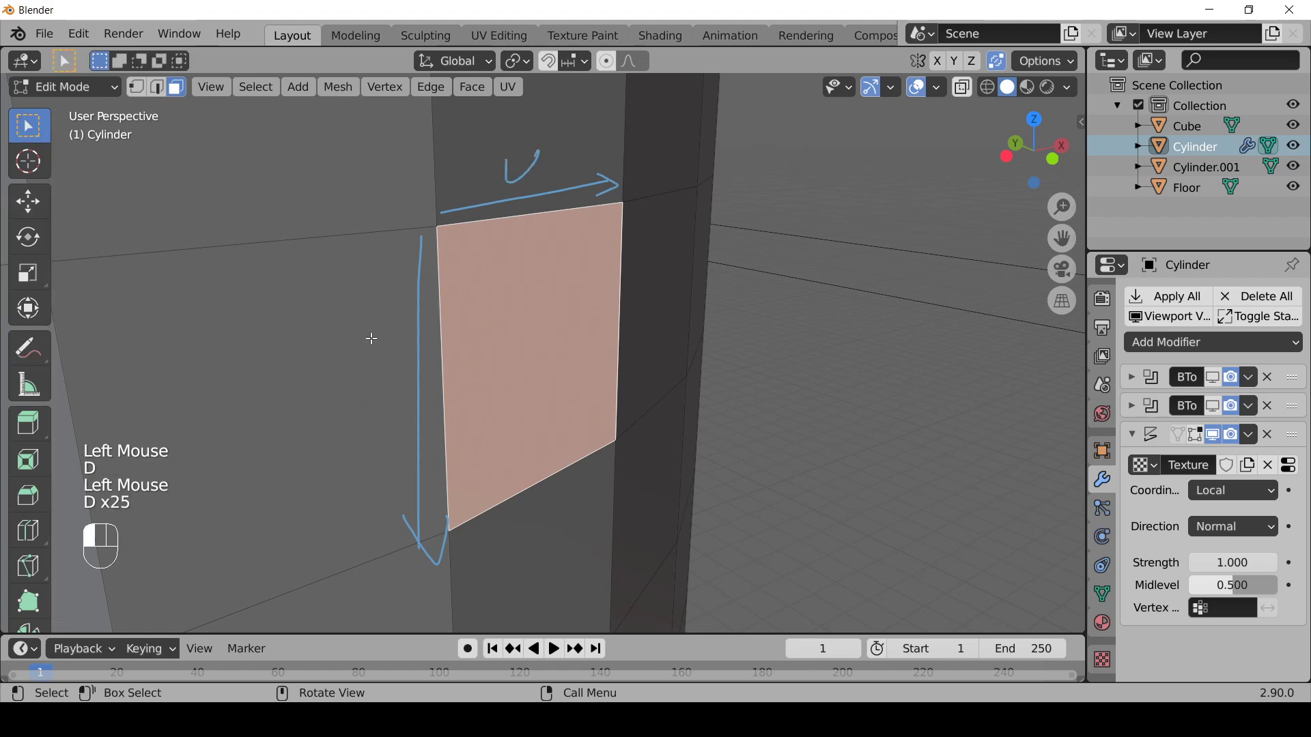
left_click_drag(370, 338, 406, 321)
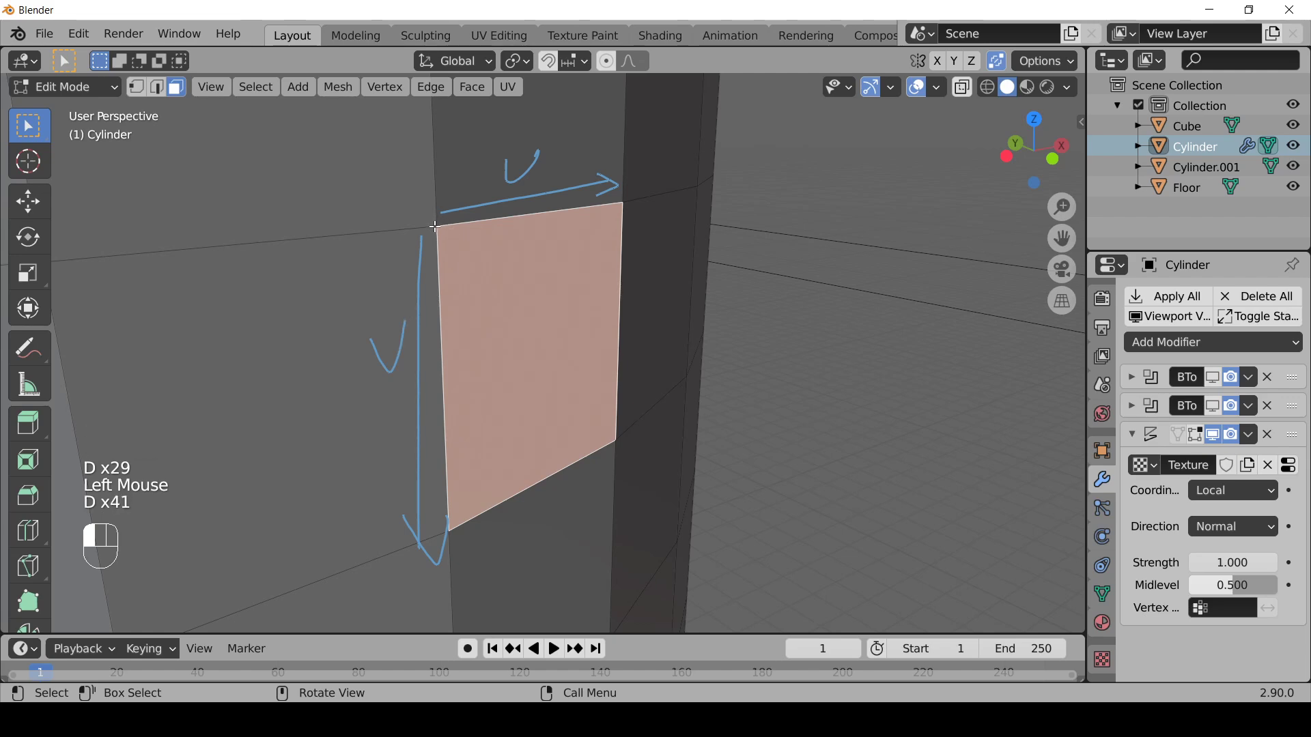
mouse_move(436, 227)
left_mouse_down()
mouse_move(524, 258)
mouse_move(505, 264)
mouse_move(601, 254)
left_mouse_up()
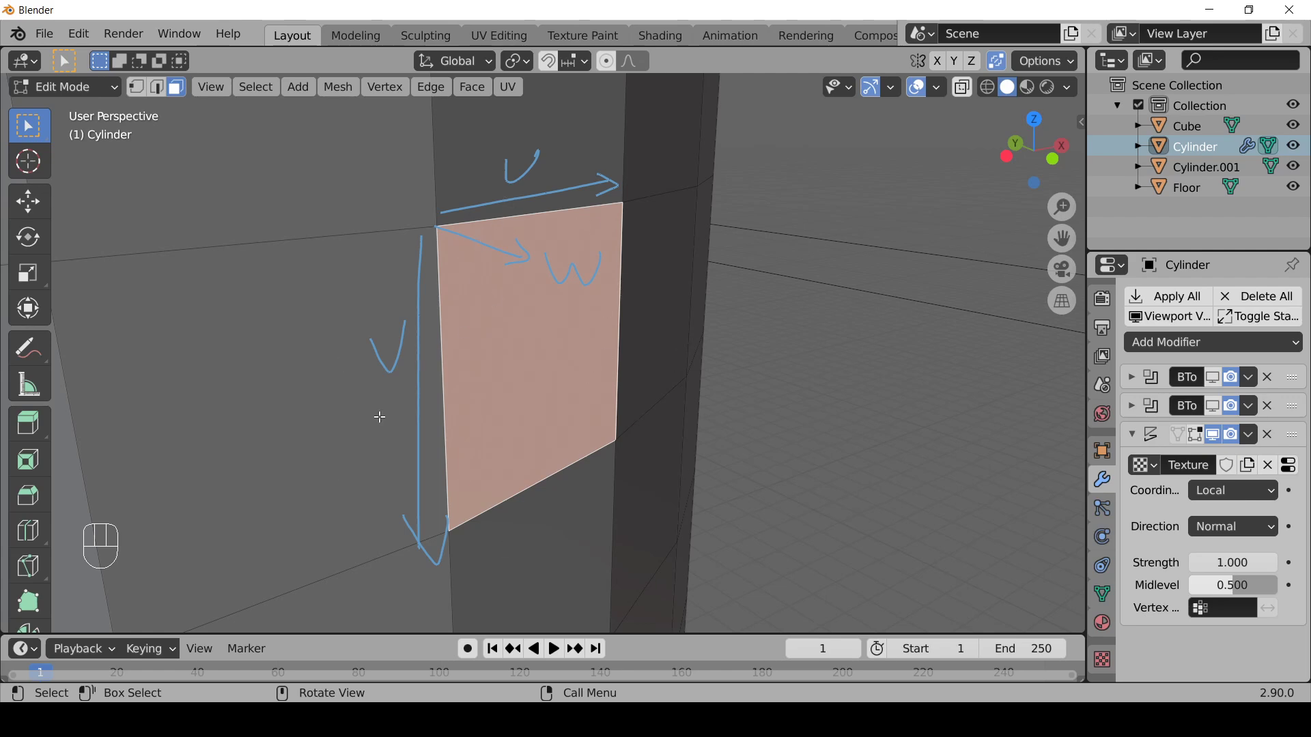
Step: Erase all the U, V and W annotations with the Annotate Eraser and switch back to the selection tool
scroll(542, 324, "down", 3)
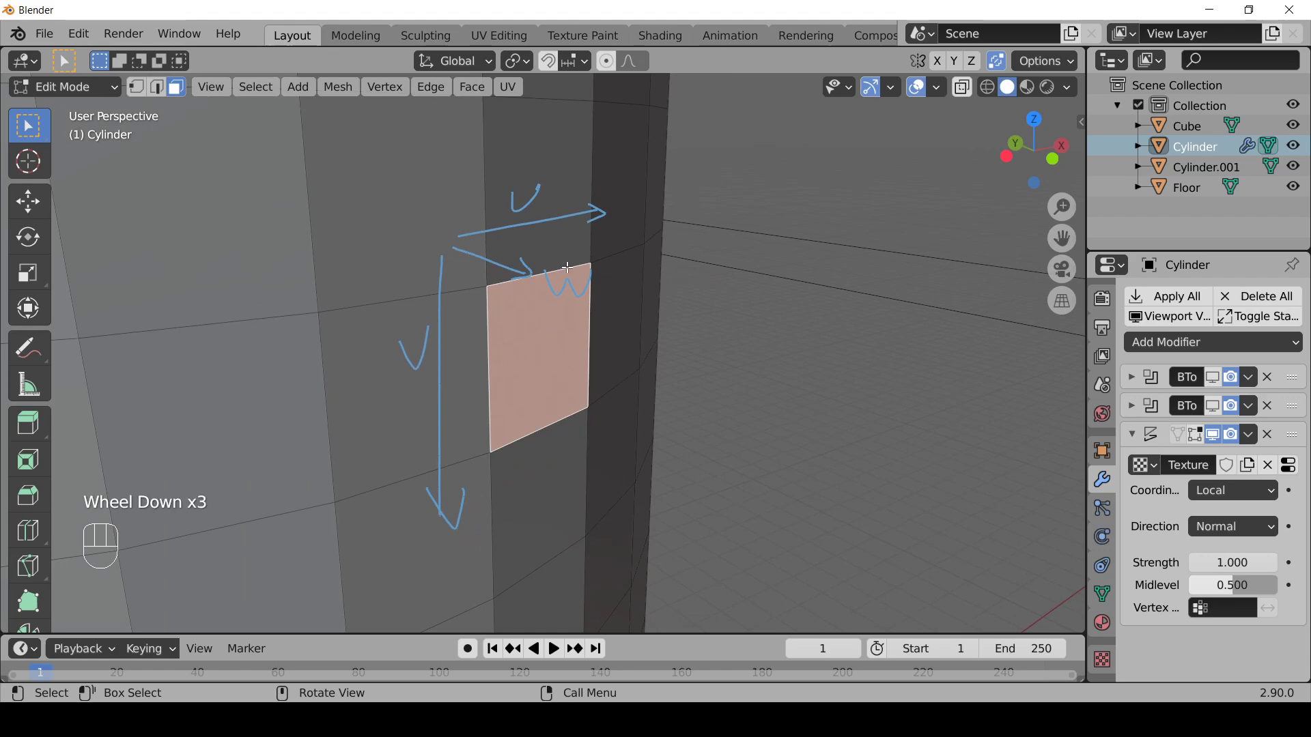
scroll(567, 266, "up", 1)
mouse_move(601, 290)
middle_mouse_down()
mouse_move(560, 306)
mouse_move(585, 299)
middle_mouse_up()
left_click(41, 357)
left_click(41, 357)
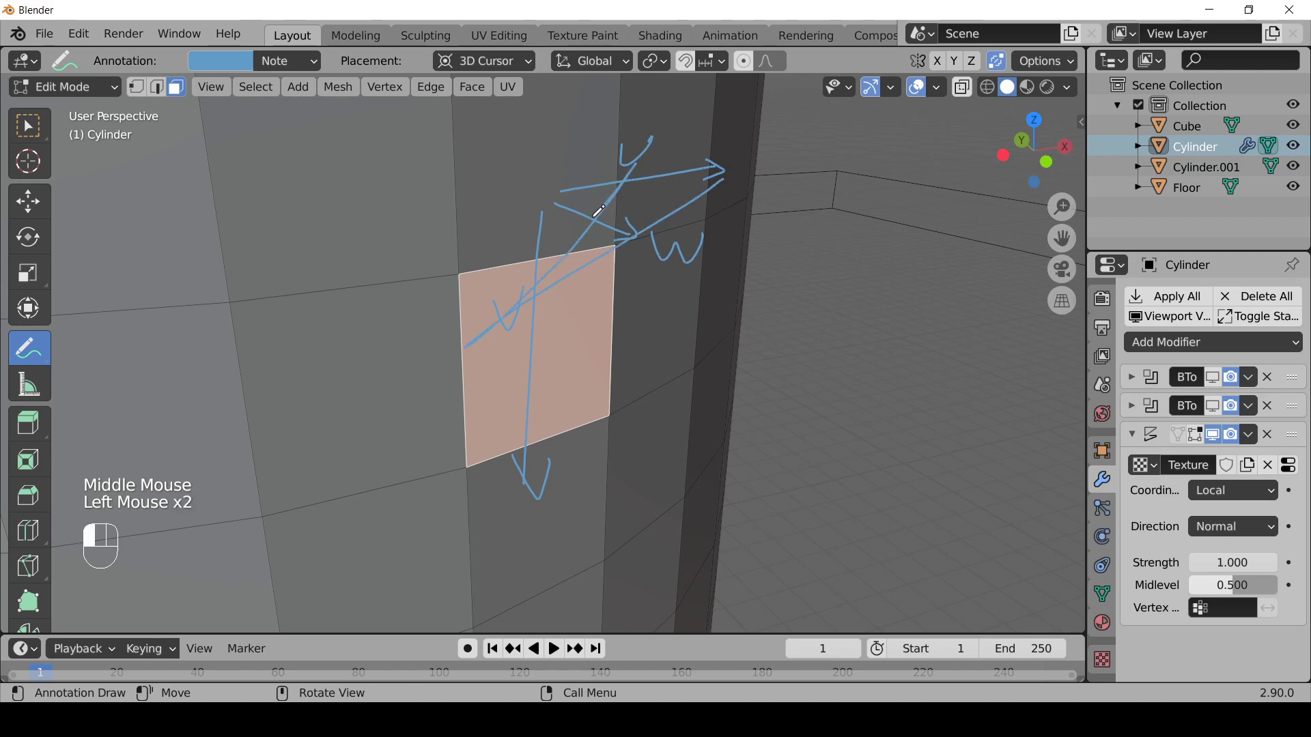
left_click(36, 352)
left_click_drag(36, 351, 136, 476)
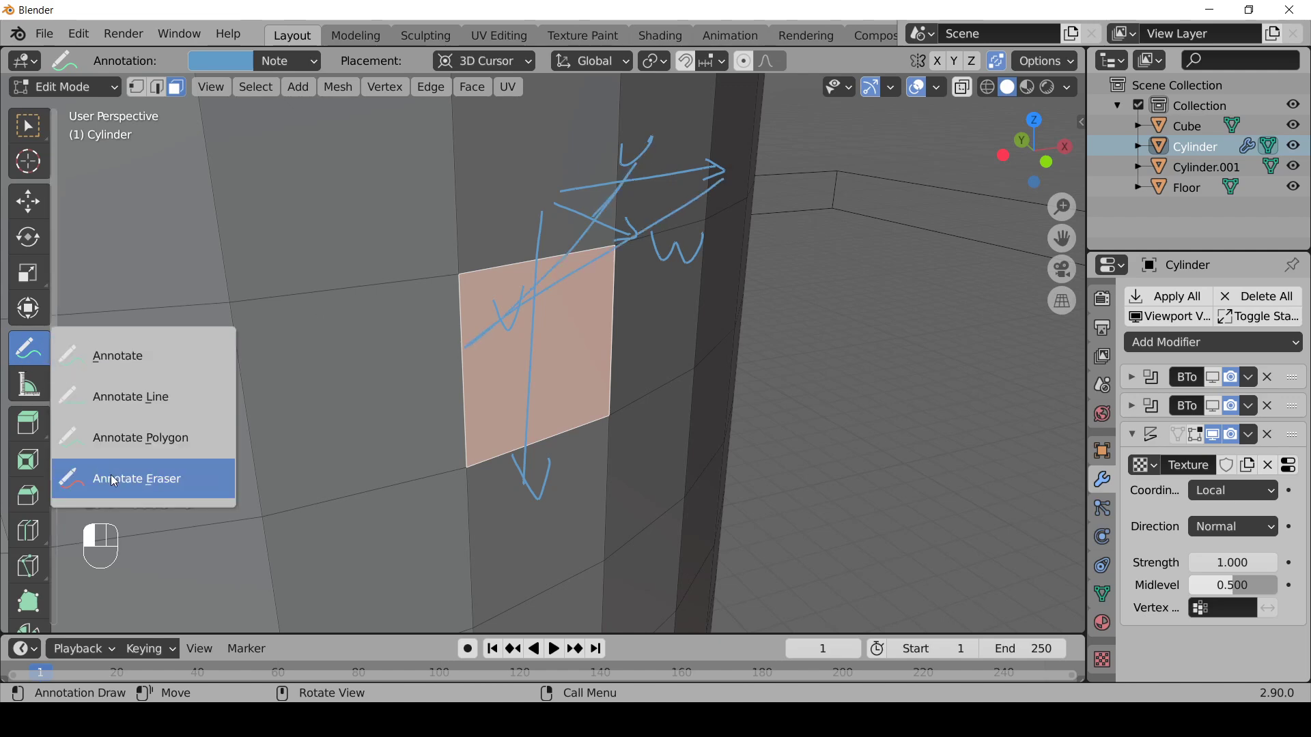
mouse_move(717, 167)
left_mouse_down()
mouse_move(667, 199)
mouse_move(604, 176)
mouse_move(526, 196)
mouse_move(662, 272)
mouse_move(626, 261)
mouse_move(541, 325)
mouse_move(512, 466)
mouse_move(524, 507)
mouse_move(539, 347)
mouse_move(539, 485)
left_mouse_up()
scroll(543, 482, "down", 3)
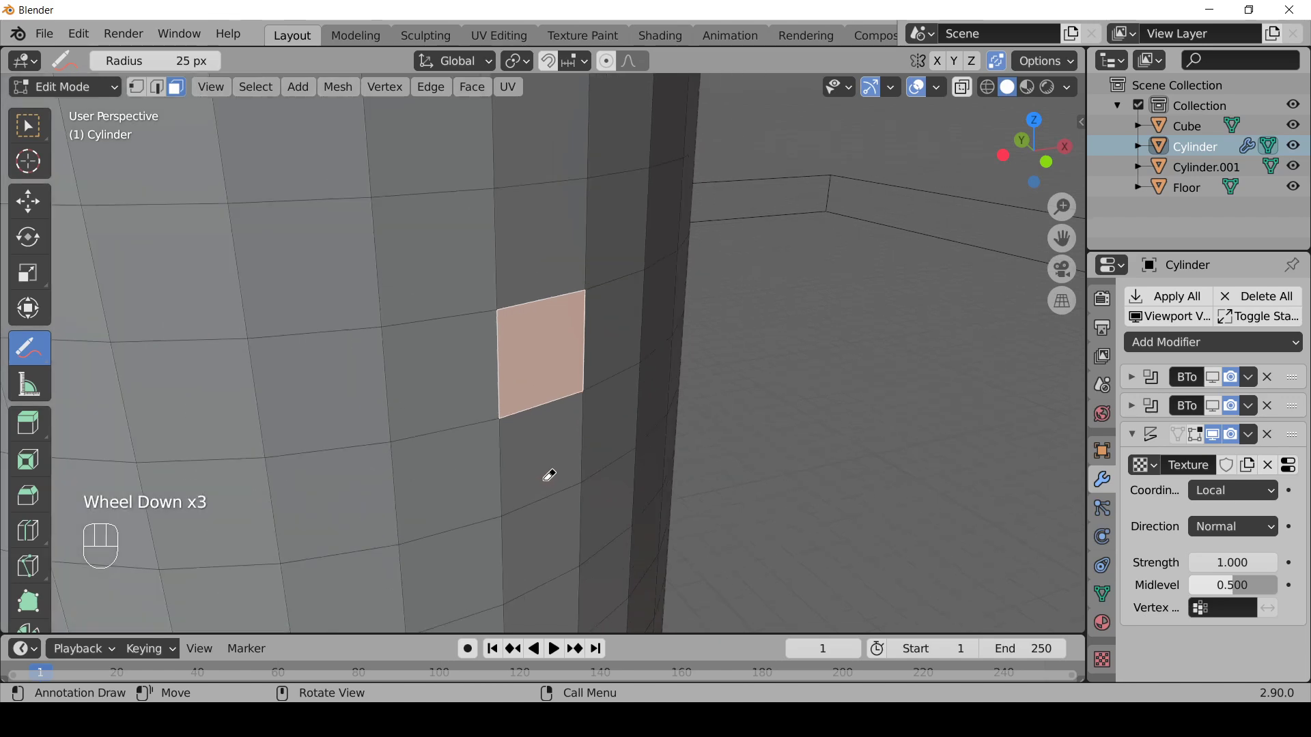
middle_click_drag(707, 360, 579, 348)
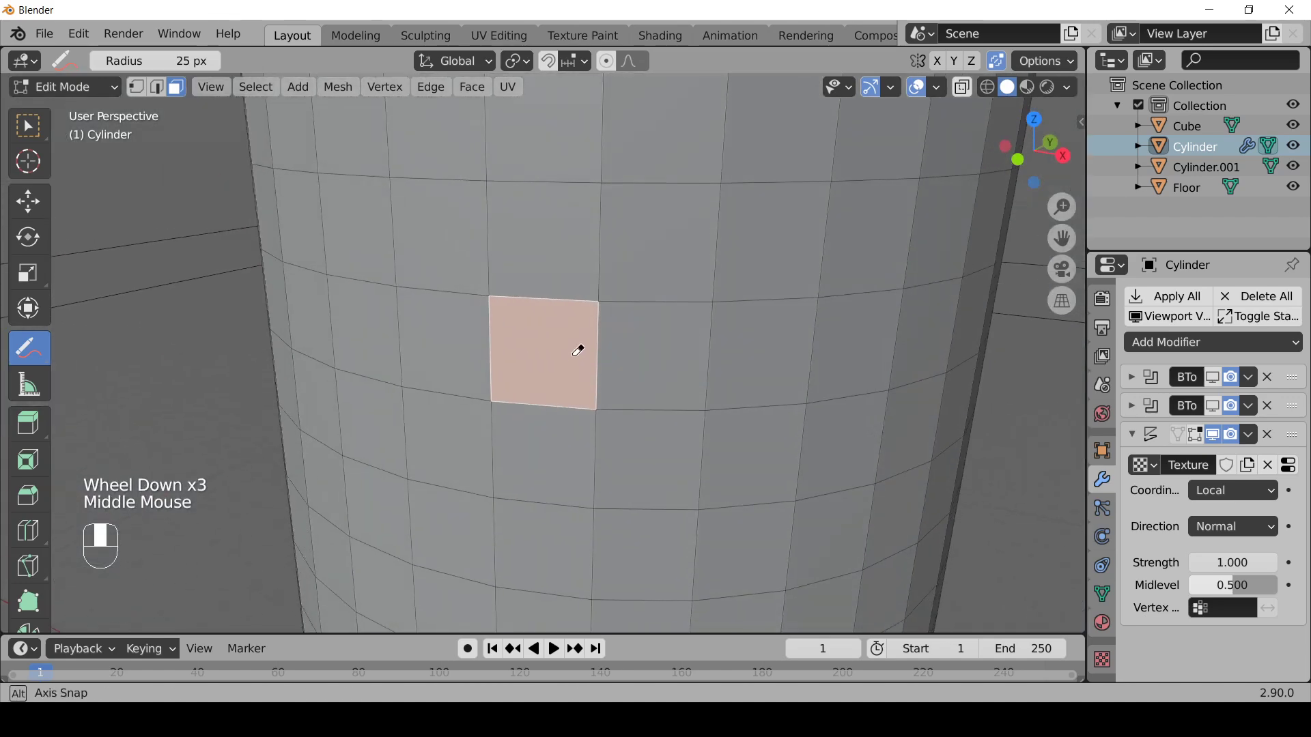
left_click(34, 137)
mouse_move(37, 142)
left_mouse_down()
mouse_move(123, 137)
mouse_move(166, 267)
left_mouse_up()
Step: Show the displacement texture's settings, switch to the UV Editing workspace, and bring the whole cylinder into view
scroll(653, 384, "down", 3)
scroll(653, 384, "down", 1)
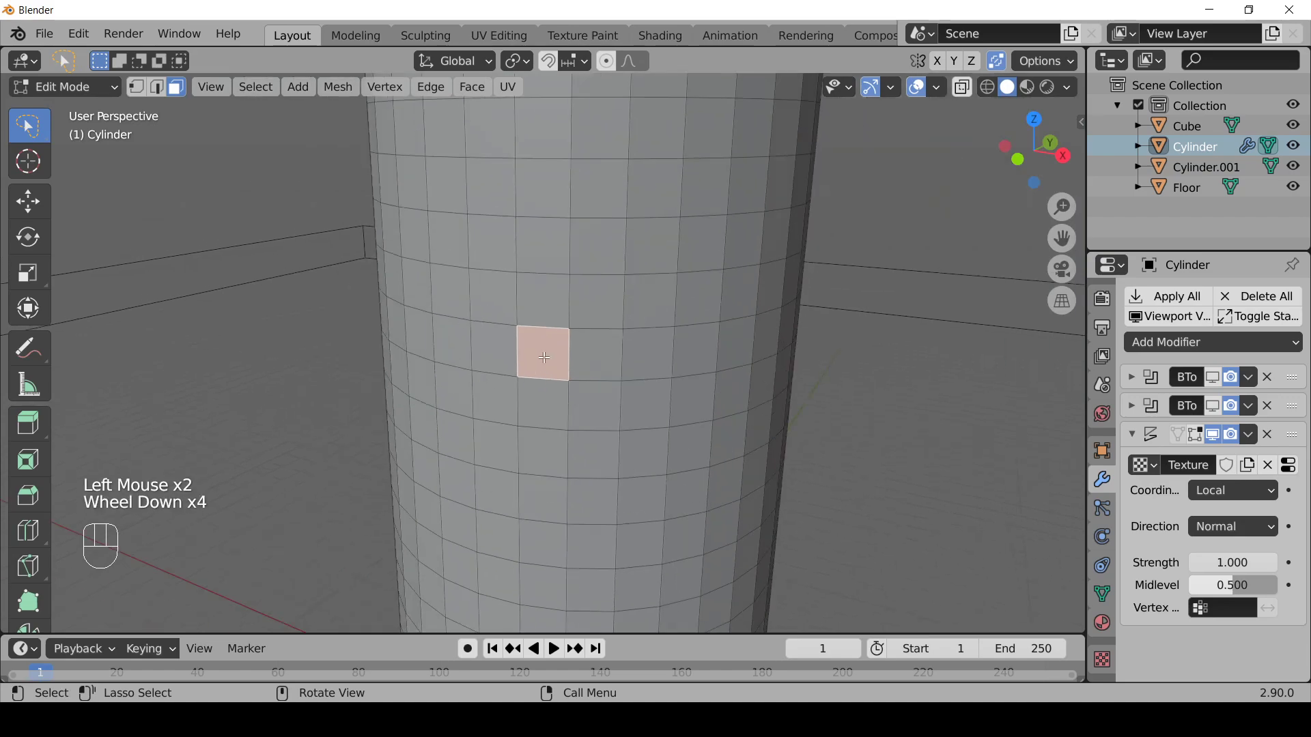
scroll(544, 357, "down", 2)
middle_click_drag(544, 358, 545, 371)
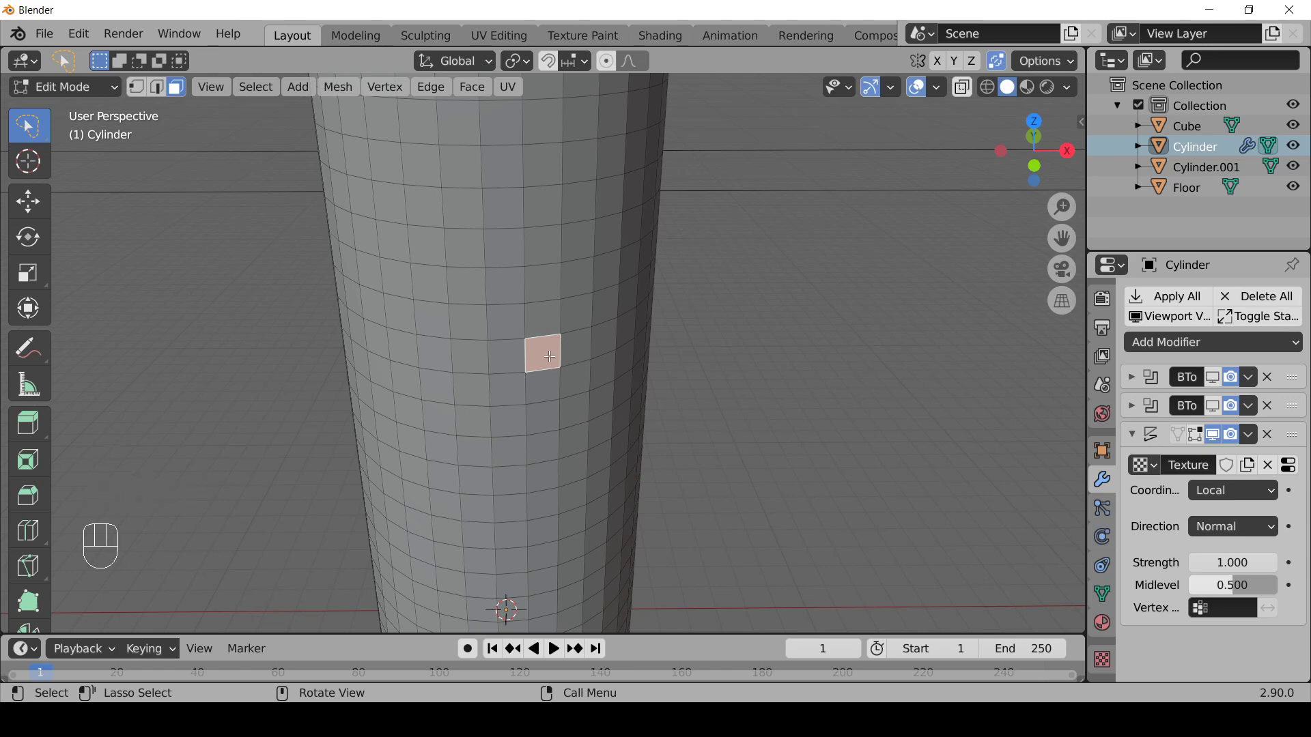
left_click(1102, 659)
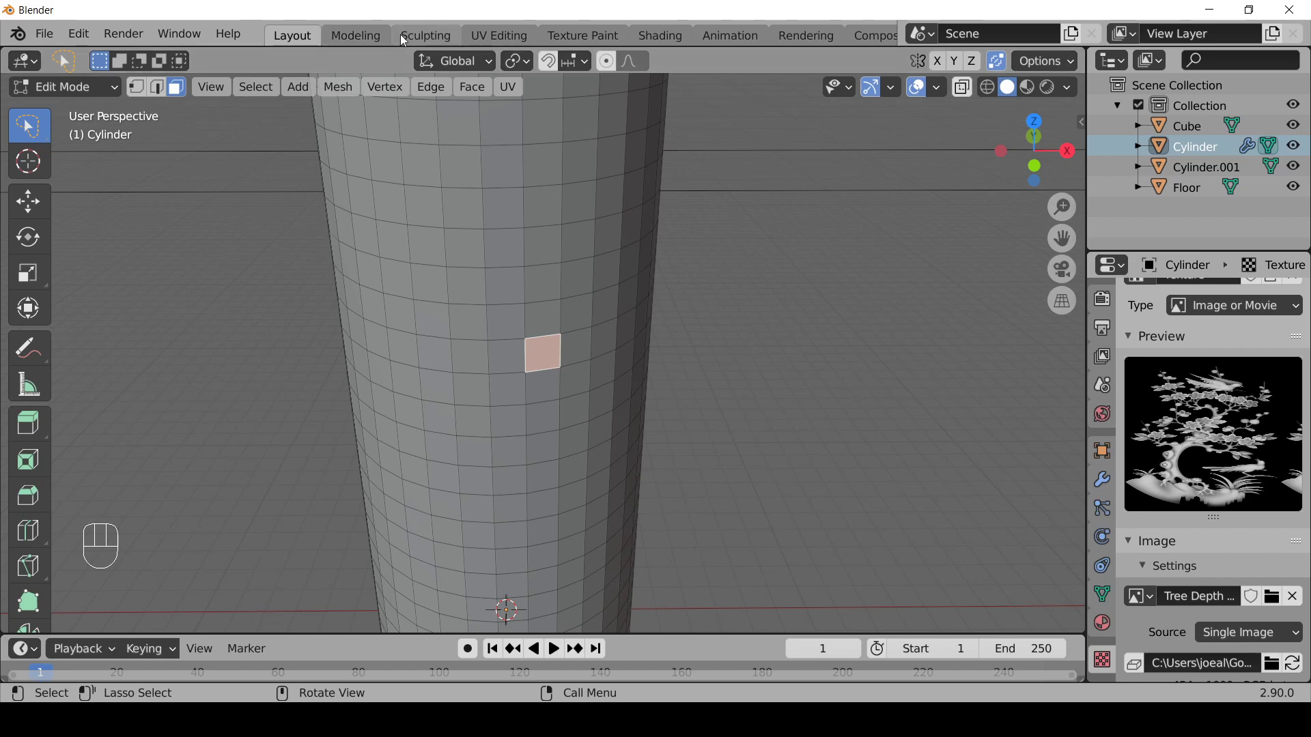
left_click(500, 38)
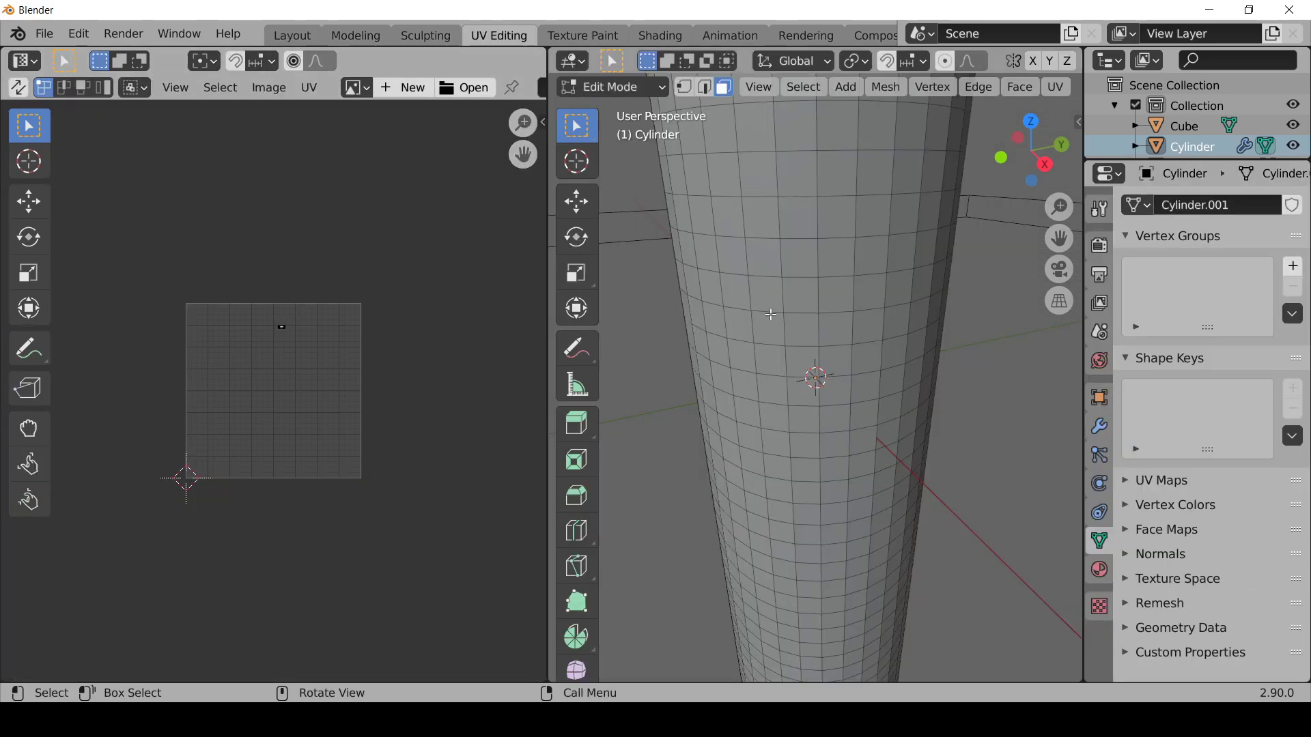
scroll(770, 315, "down", 6)
middle_click_drag(744, 273, 811, 194)
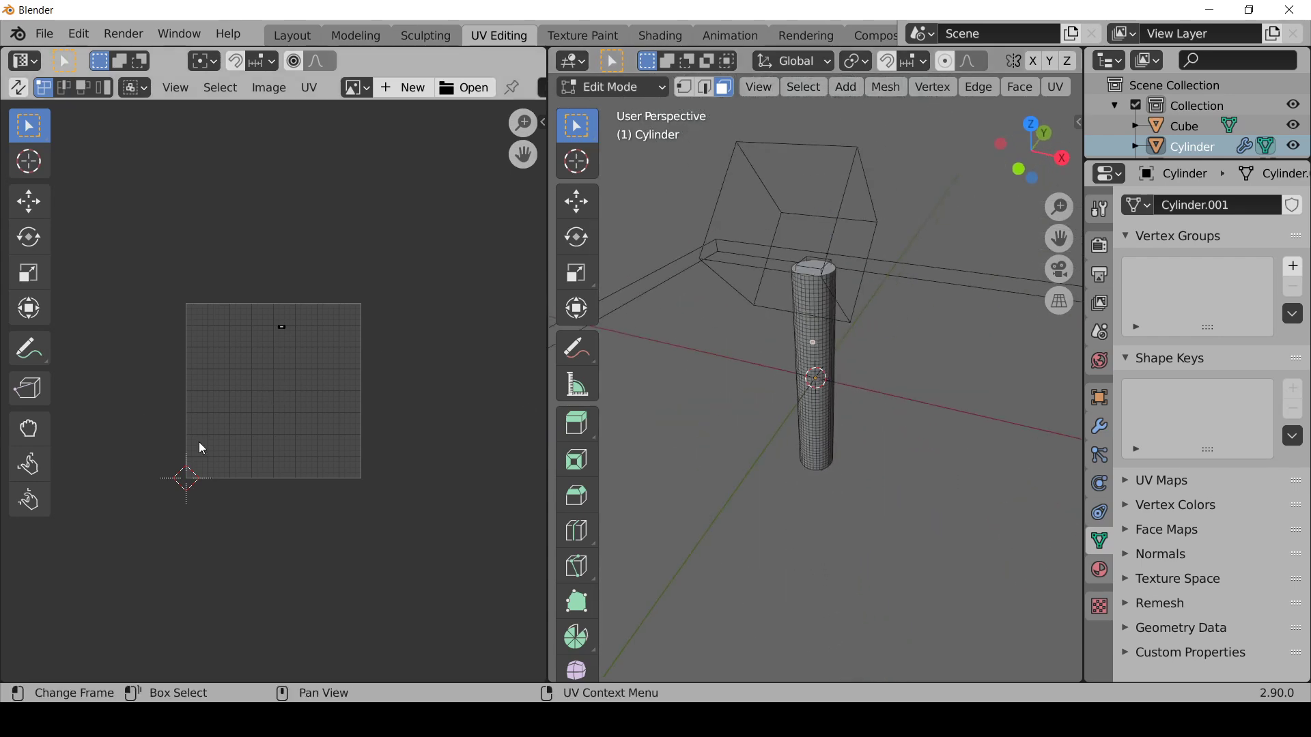
Step: Select the single face's UVs in the UV editor and examine where they lie in the UV square
scroll(304, 388, "up", 3)
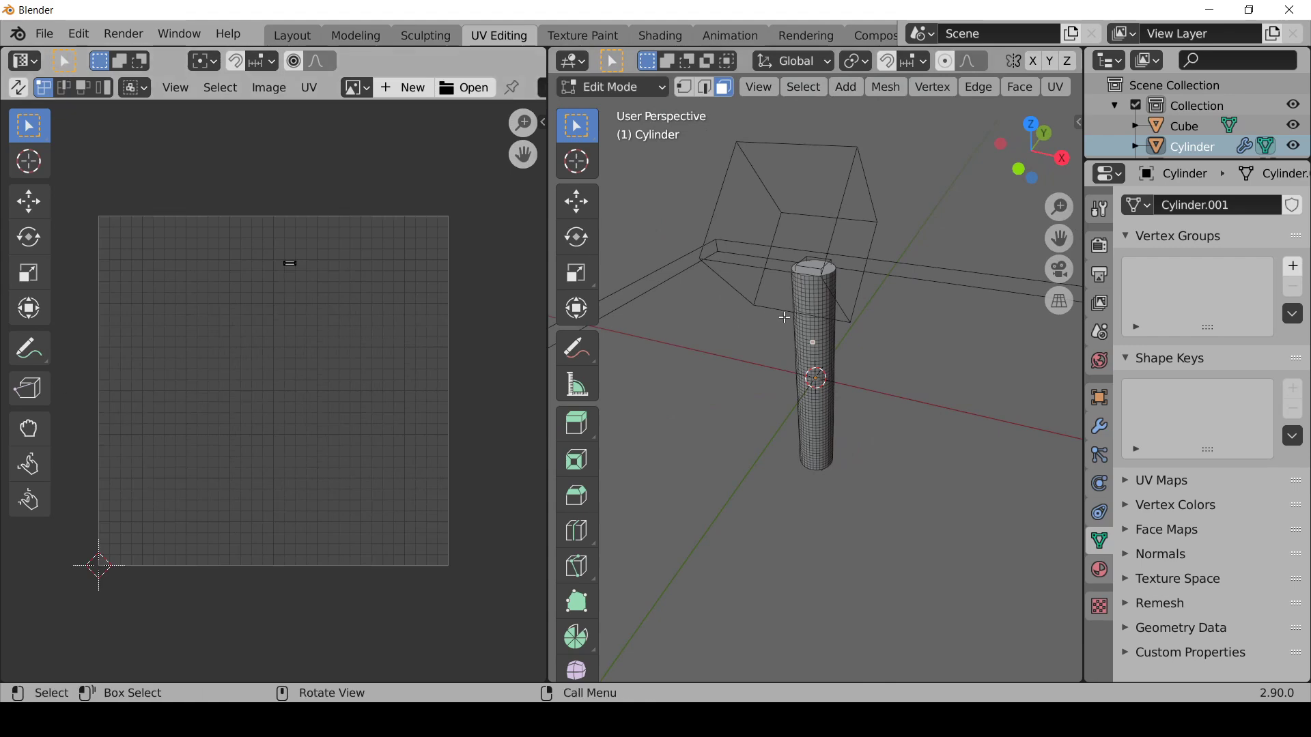
left_click(290, 264)
scroll(298, 268, "up", 3)
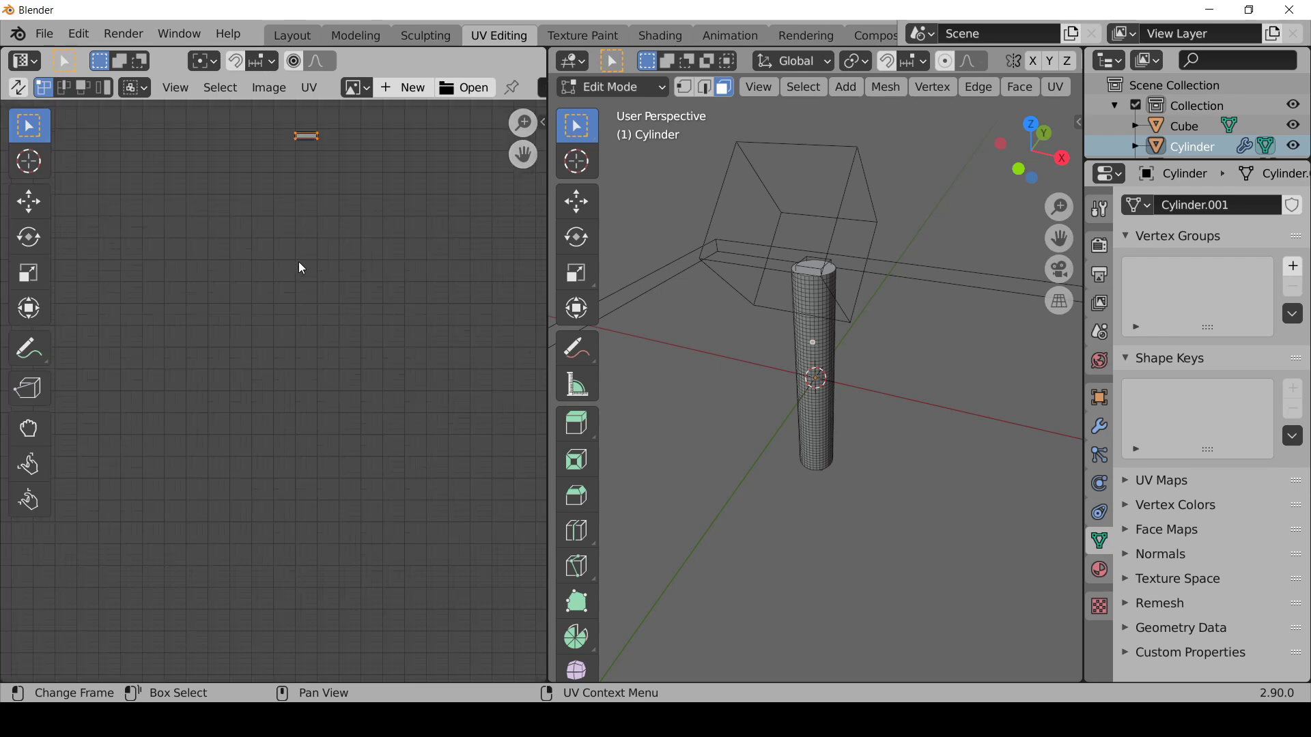
key("Home")
scroll(820, 340, "up", 1)
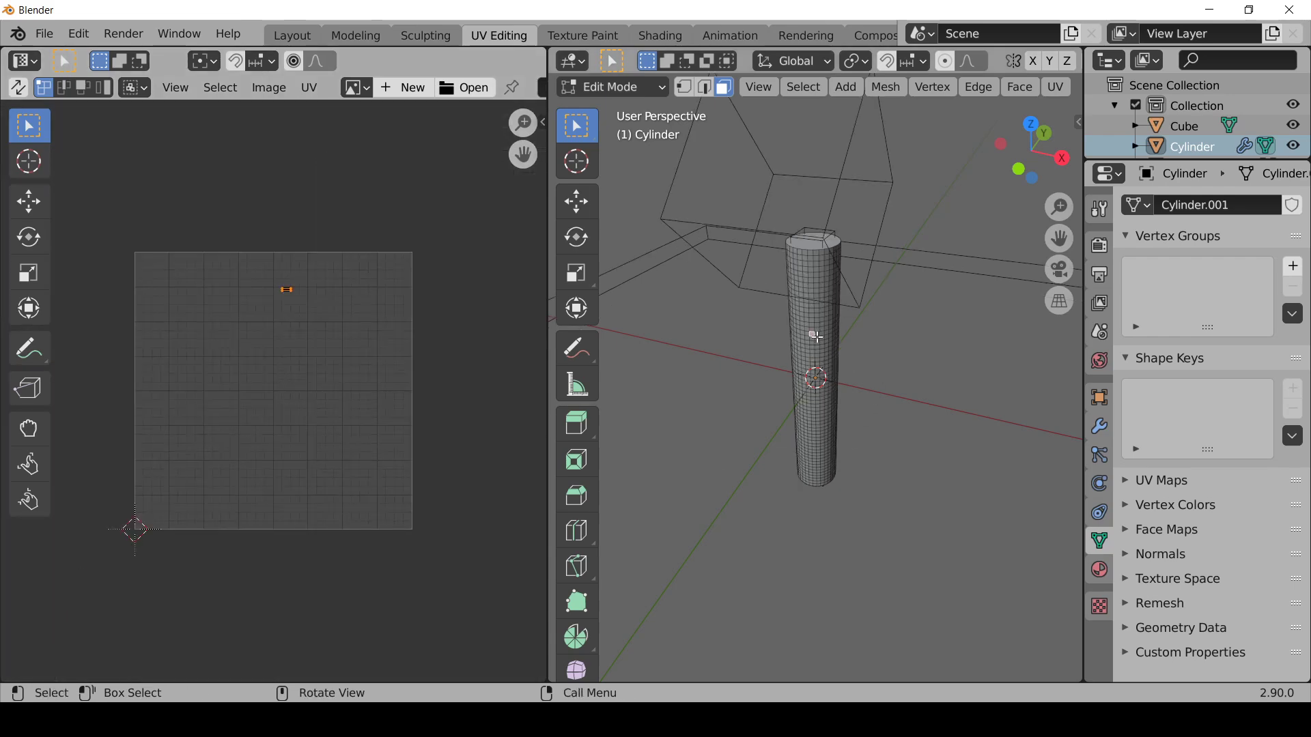
Step: Circle-select a patch of faces around the upper middle of the cylinder and examine their UV layout
key("c")
left_click_drag(817, 337, 811, 338)
right_click(815, 338)
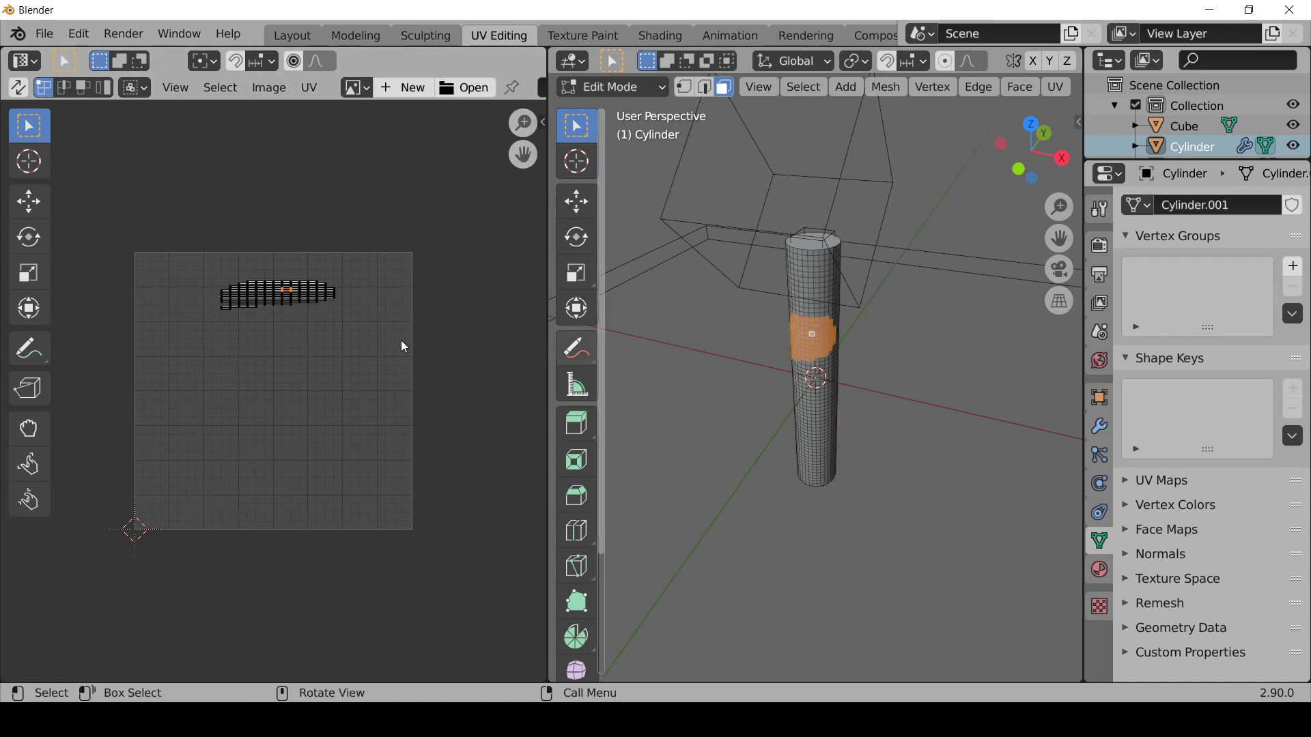
scroll(313, 291, "up", 2)
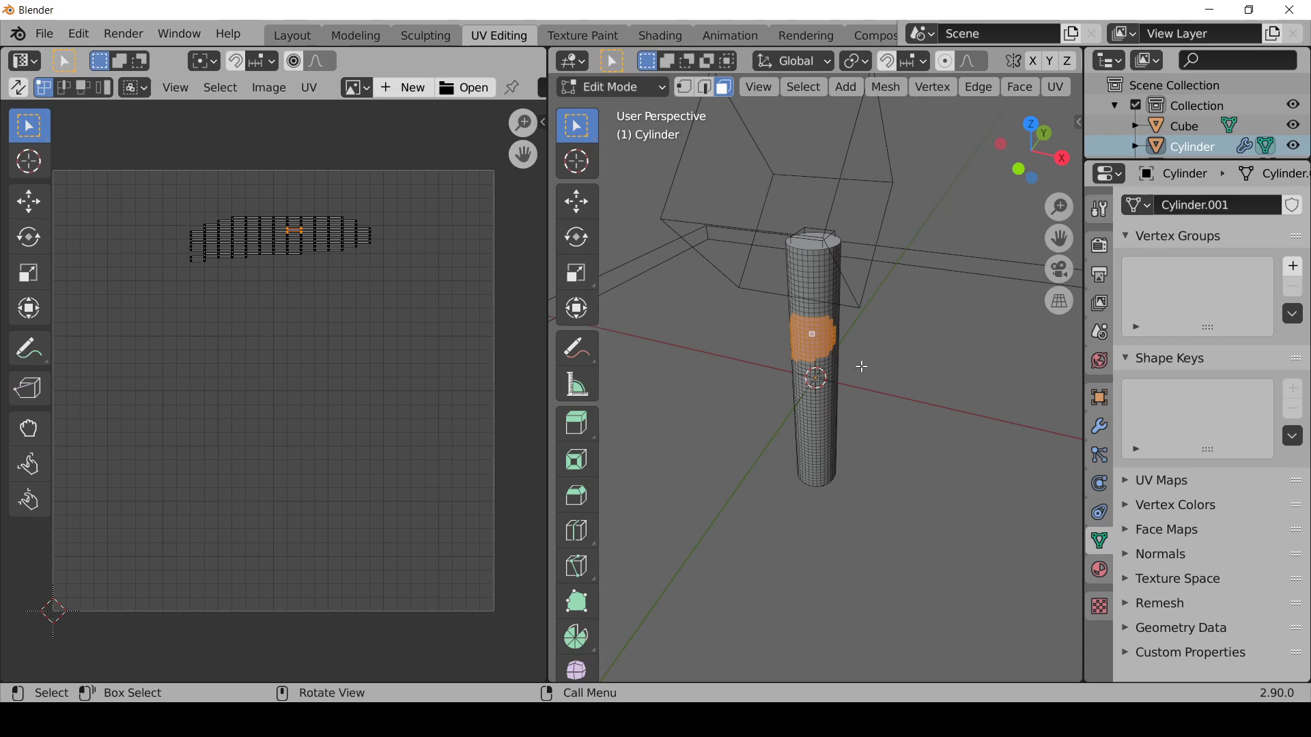
Step: Select all of the cylinder's faces and display Tree Depth Map.jpg behind their UVs, with the whole image in view
key("a")
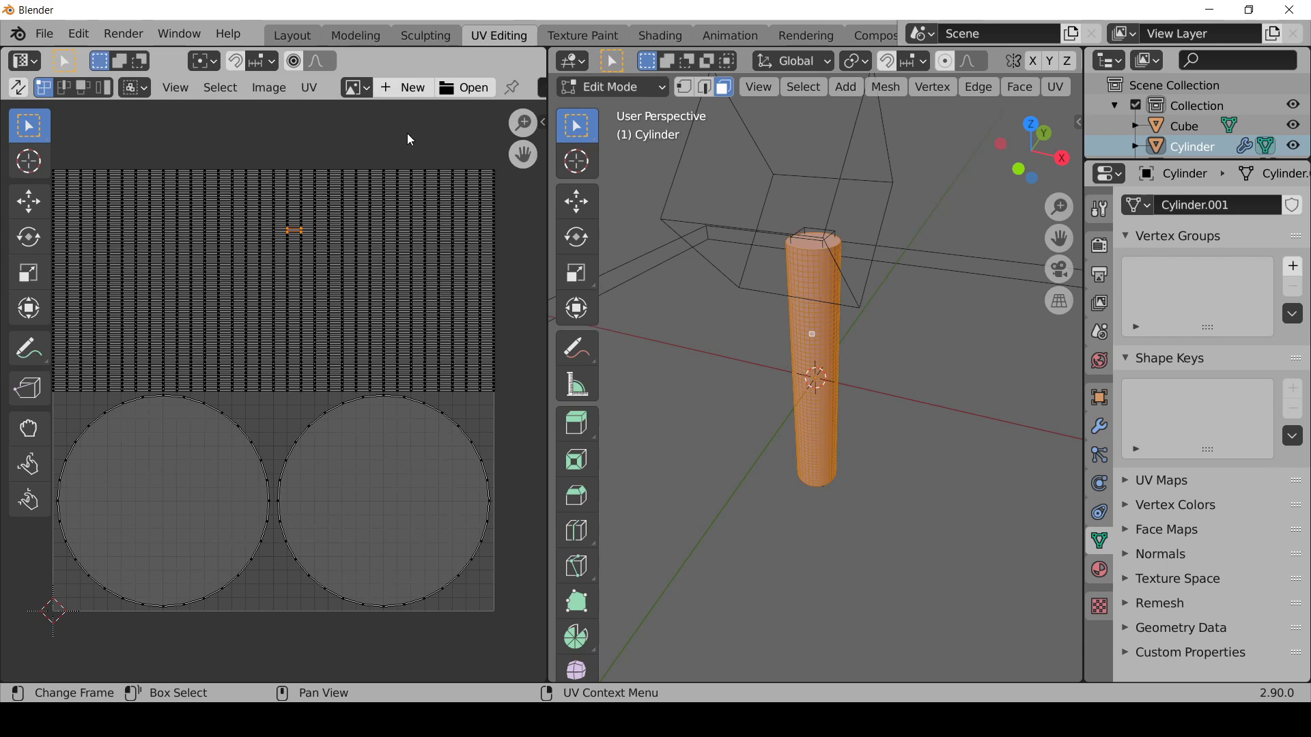
left_click(366, 89)
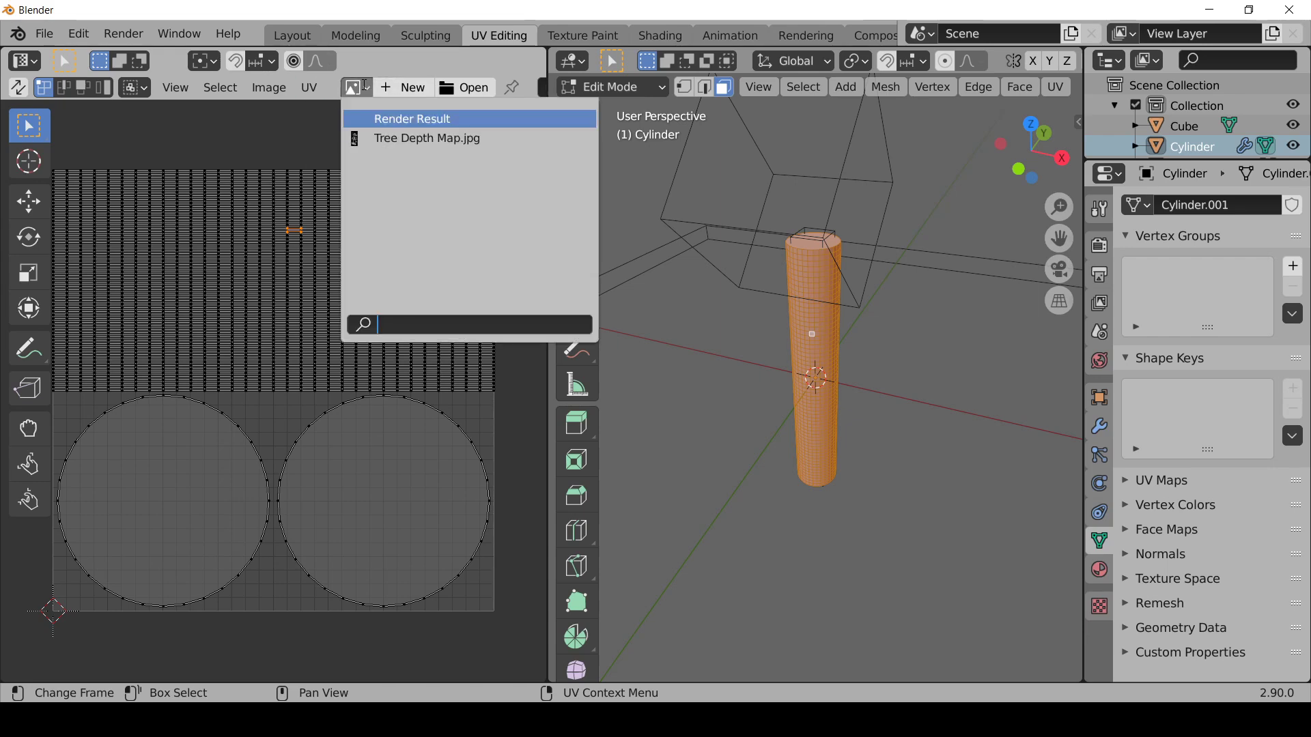
left_click(383, 137)
key("Home")
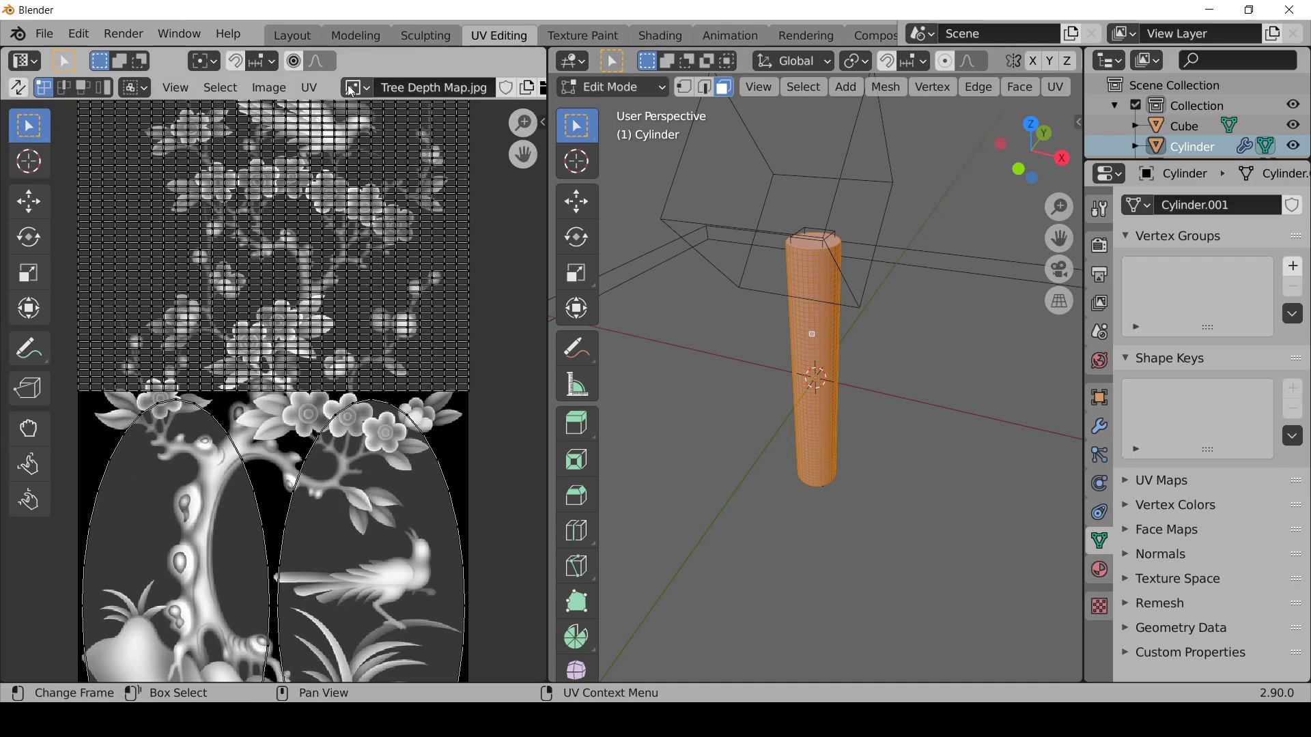
scroll(301, 314, "down", 4)
scroll(299, 317, "up", 2)
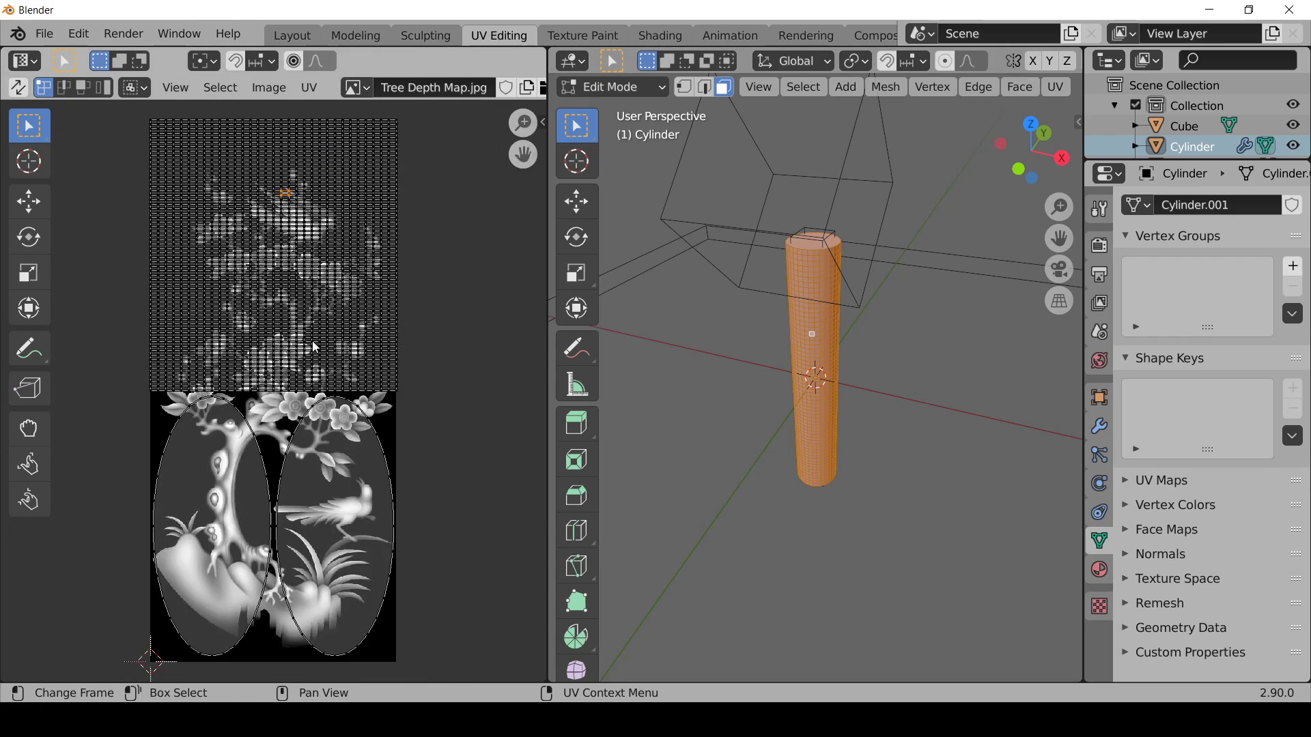
scroll(307, 345, "down", 1)
scroll(308, 345, "up", 1)
Step: Box-select the side wall's UV grid and move it down along Y to the middle of the depth map
key("b")
left_click_drag(129, 393, 524, 83)
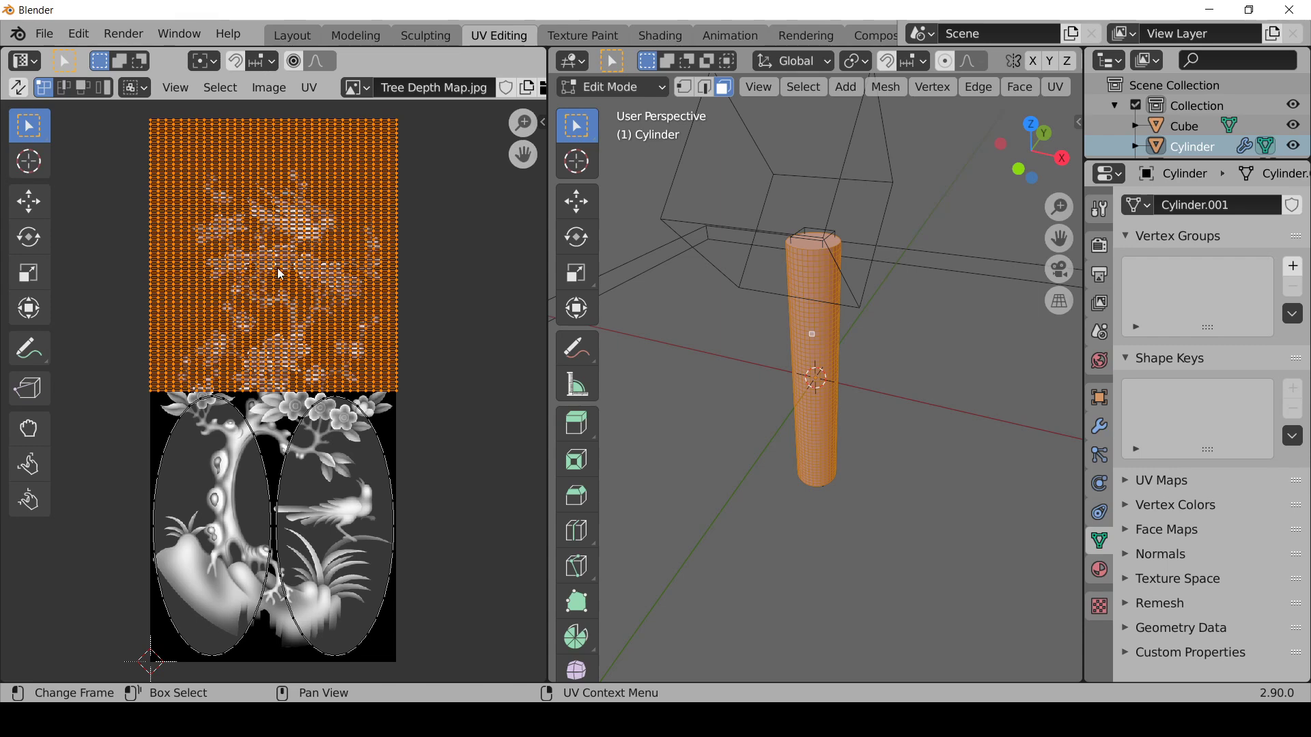
key("g")
key("y")
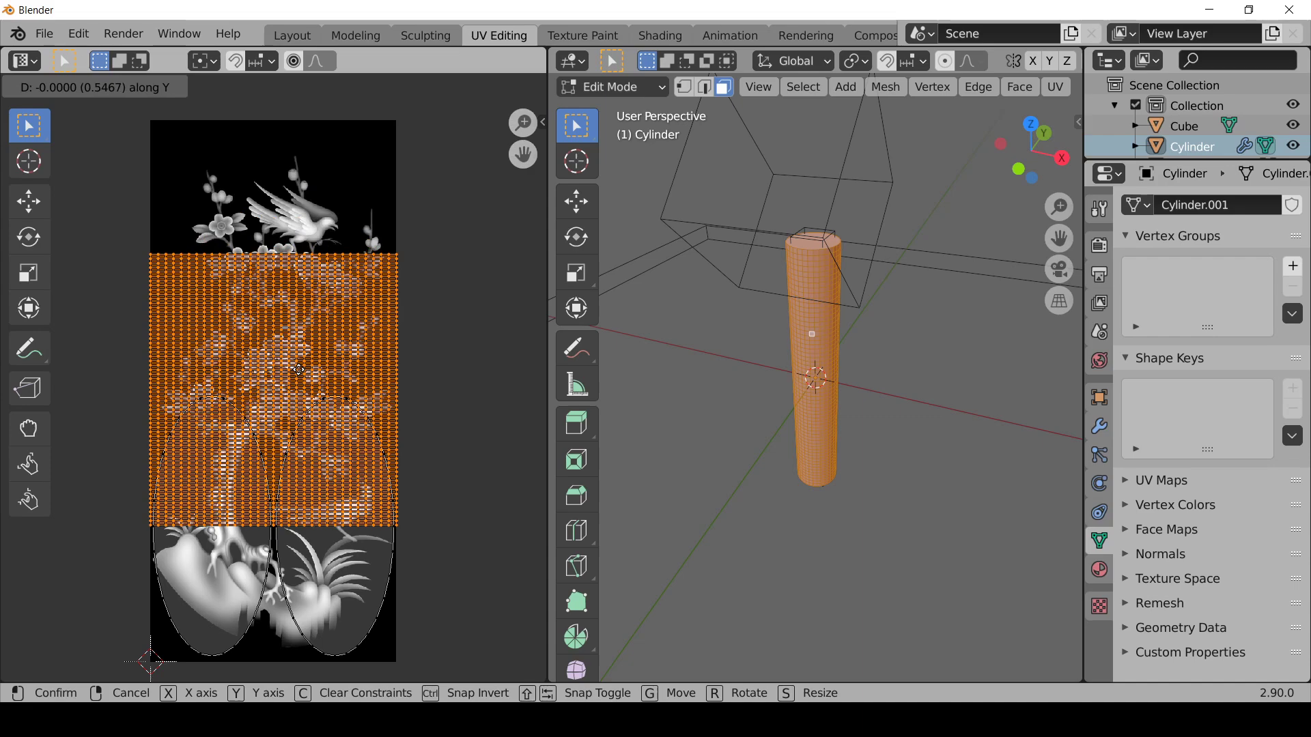
key("Return")
Step: Scale the side wall's UVs by about 1.88 along Y and shift them slightly down to cover the tree artwork
key("s")
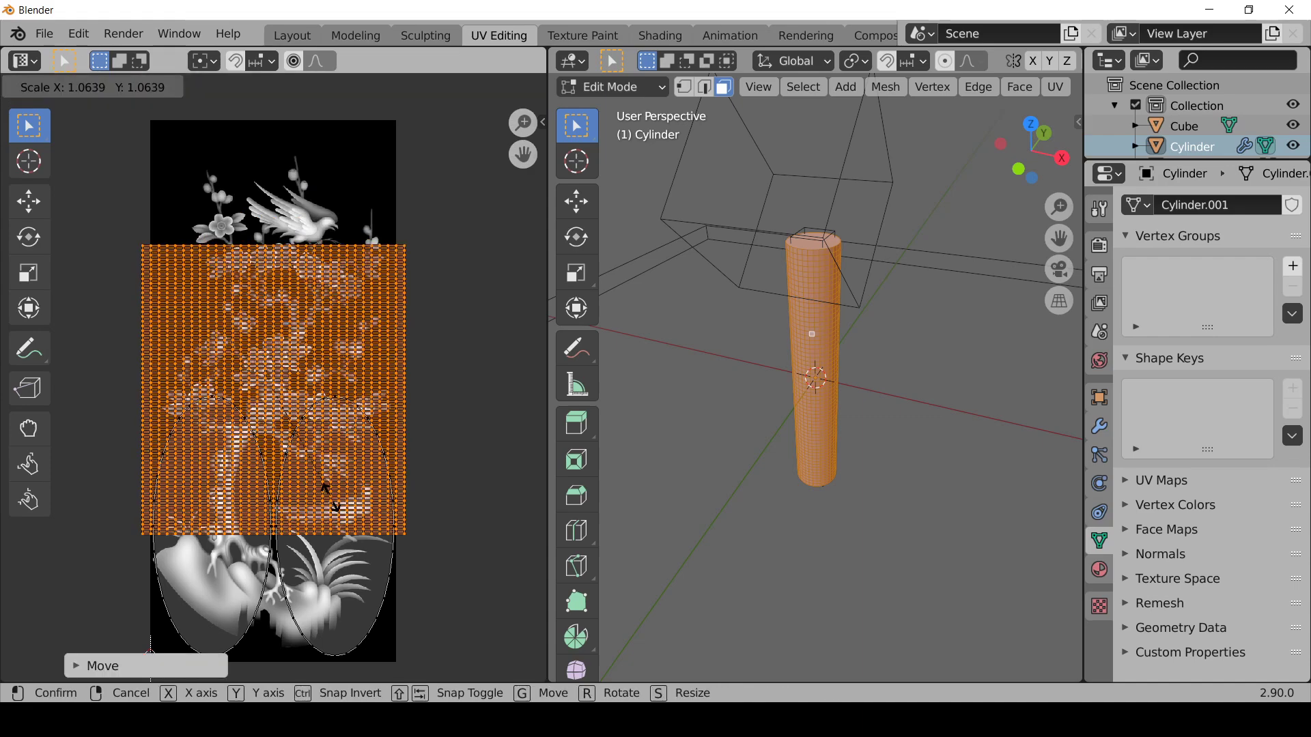
key("y")
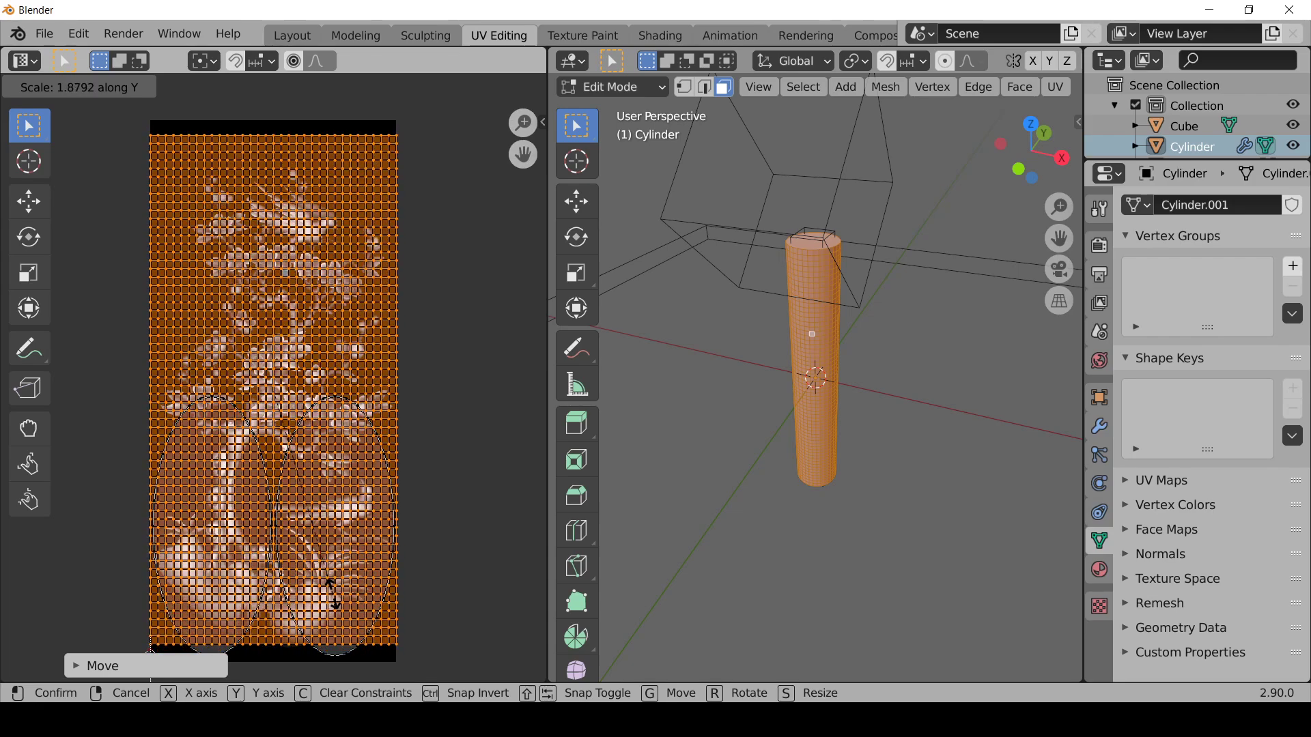
key("Return")
key("g")
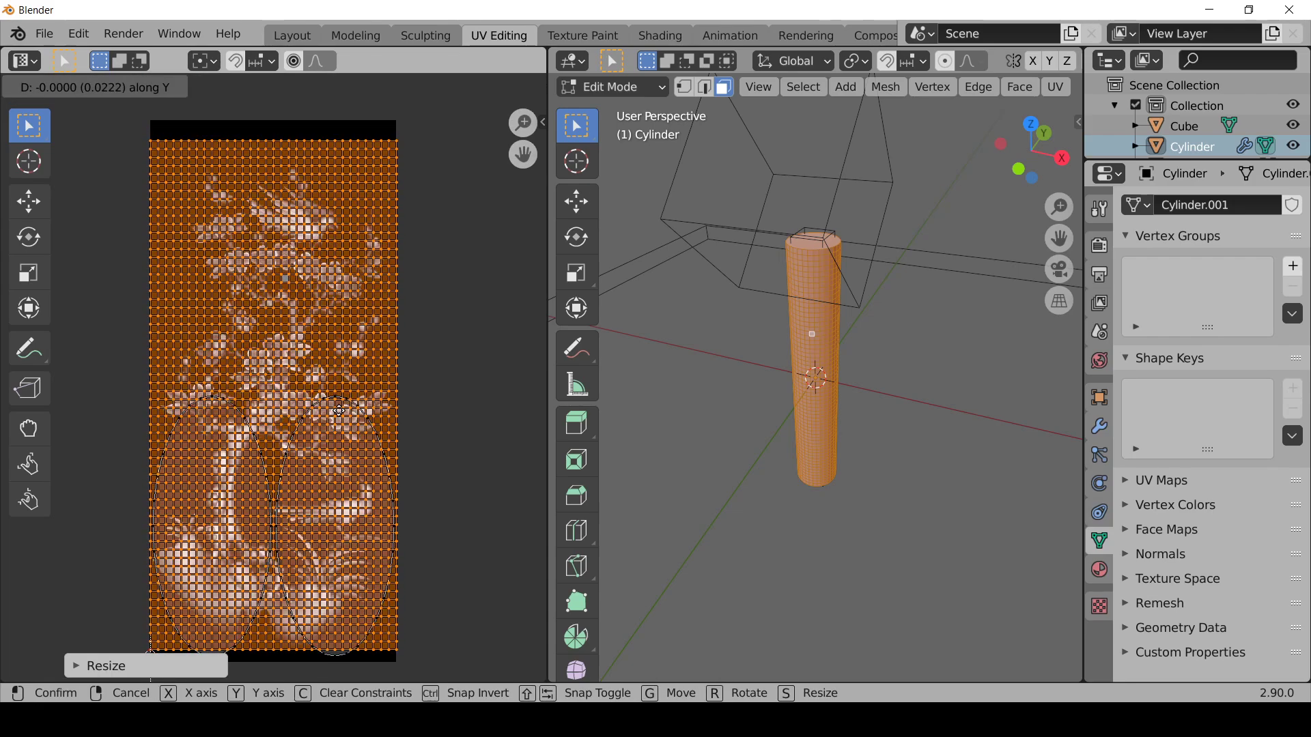
key("Return")
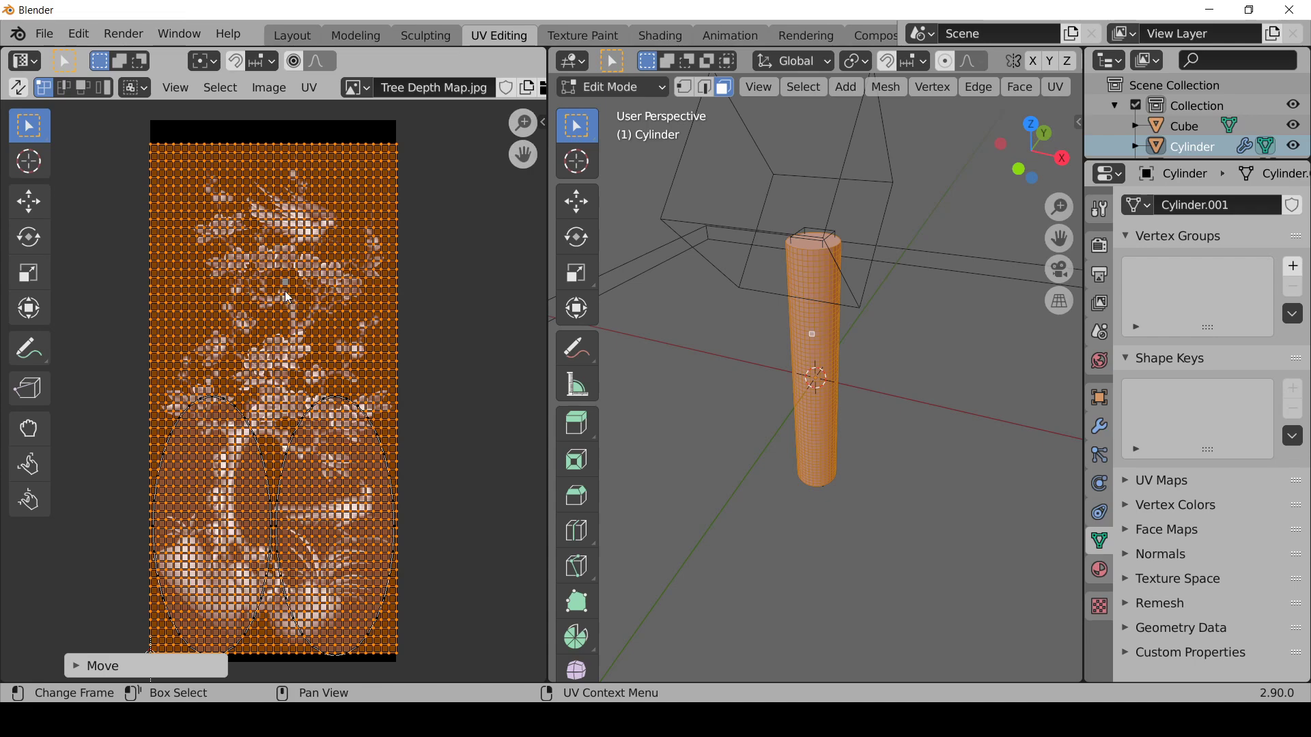
Step: Return to Object Mode, set the Displace modifier's texture coordinates to UV, and inspect the relief around the cylinder
key("Tab")
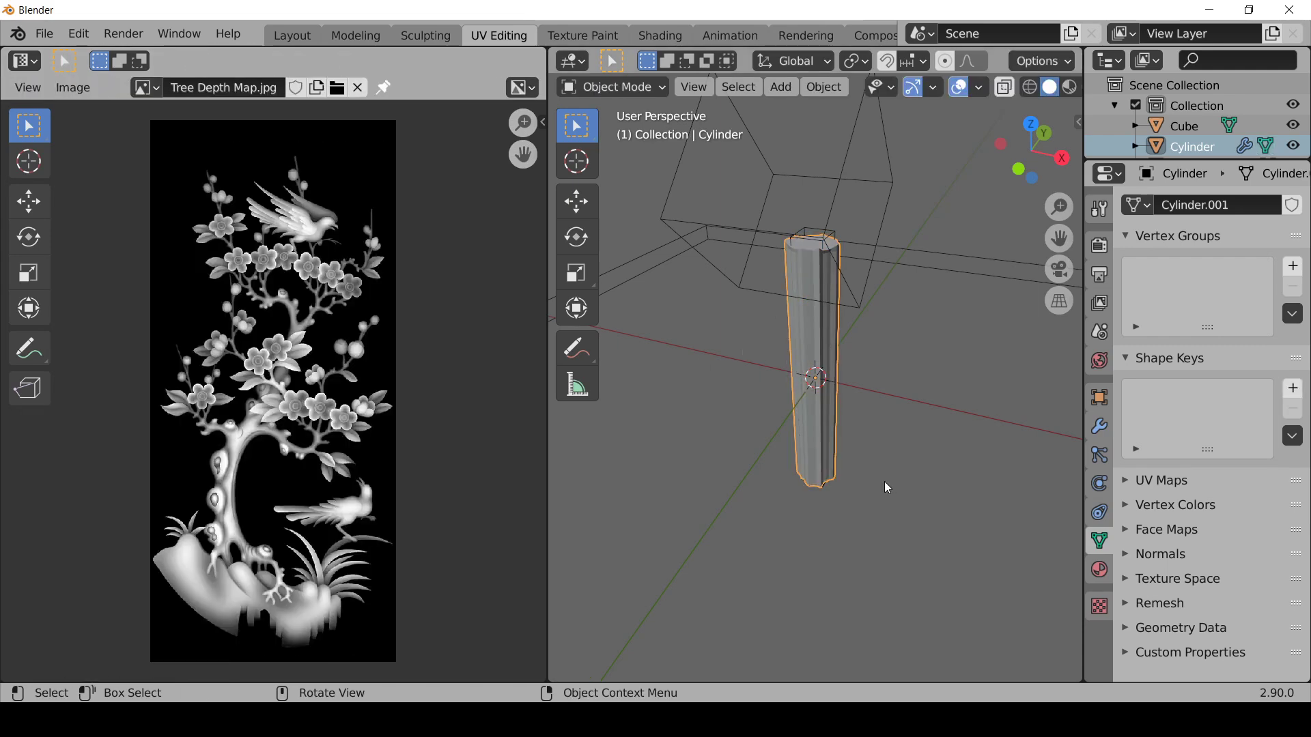
left_click(1097, 428)
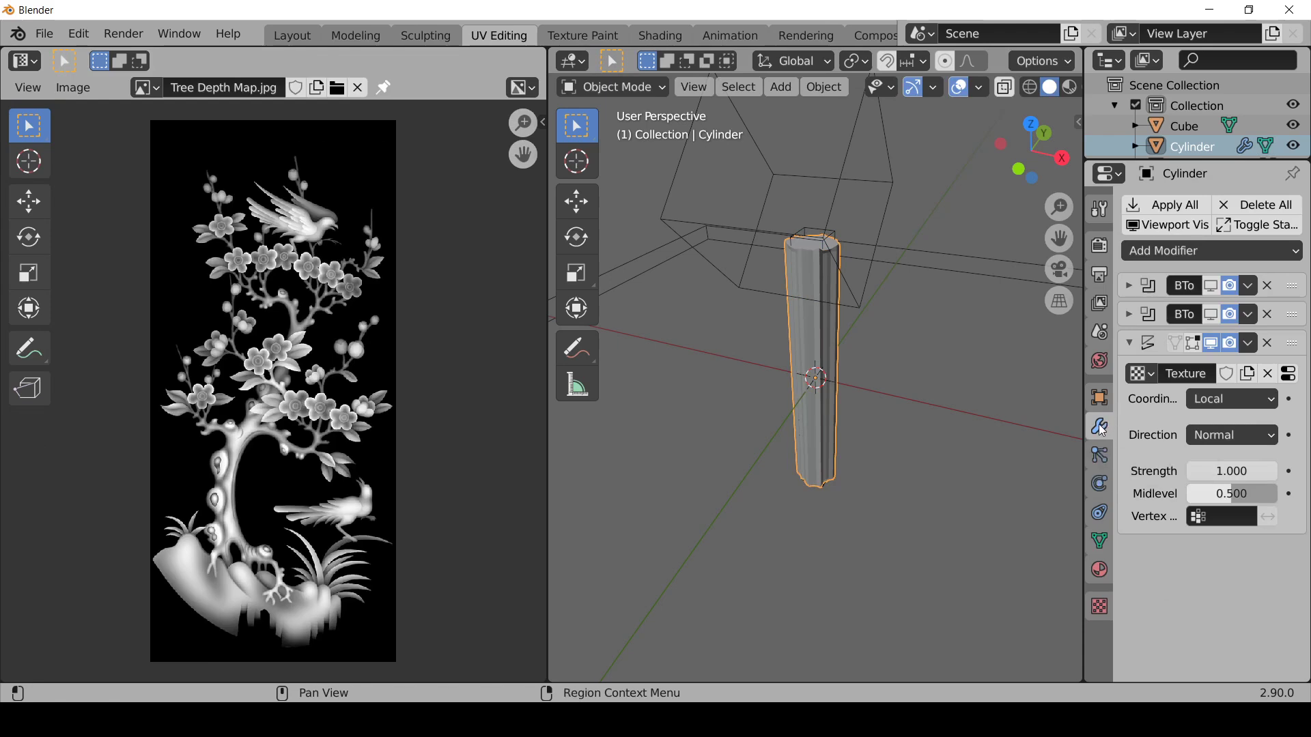
left_click(1227, 400)
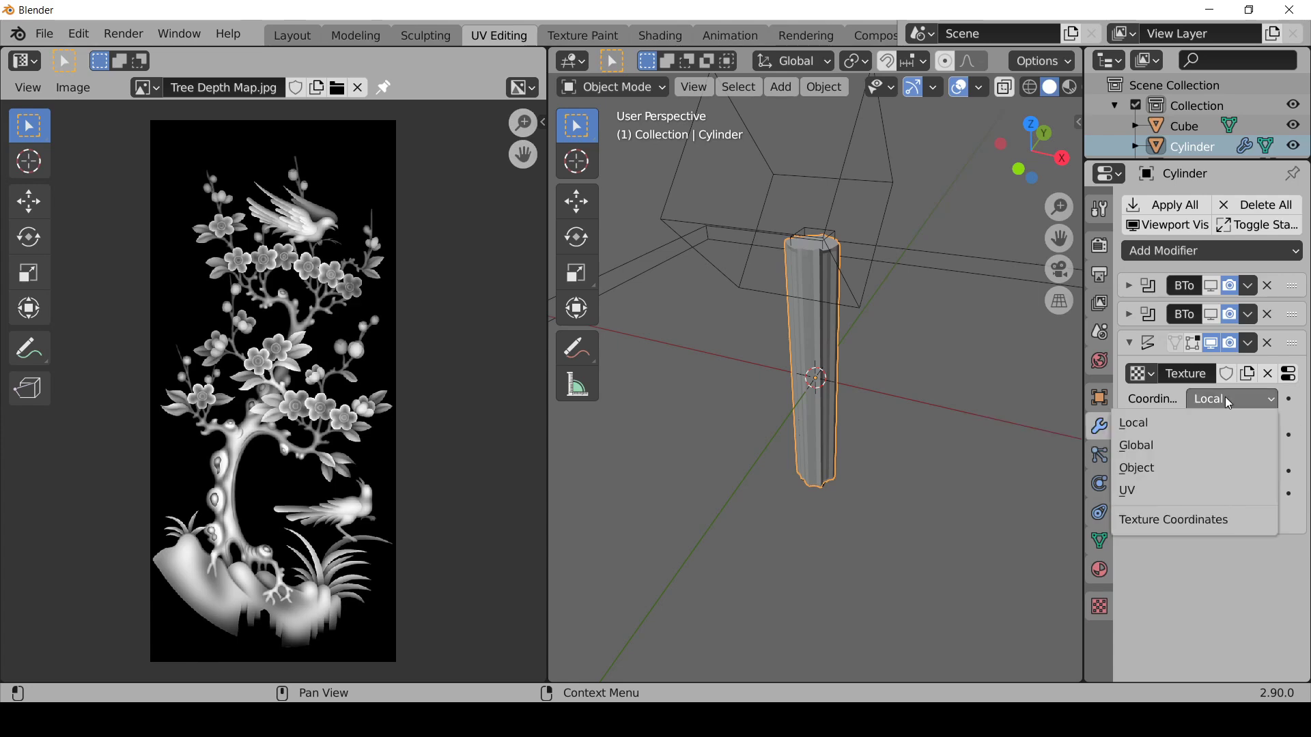
left_click(1140, 489)
scroll(864, 383, "up", 2)
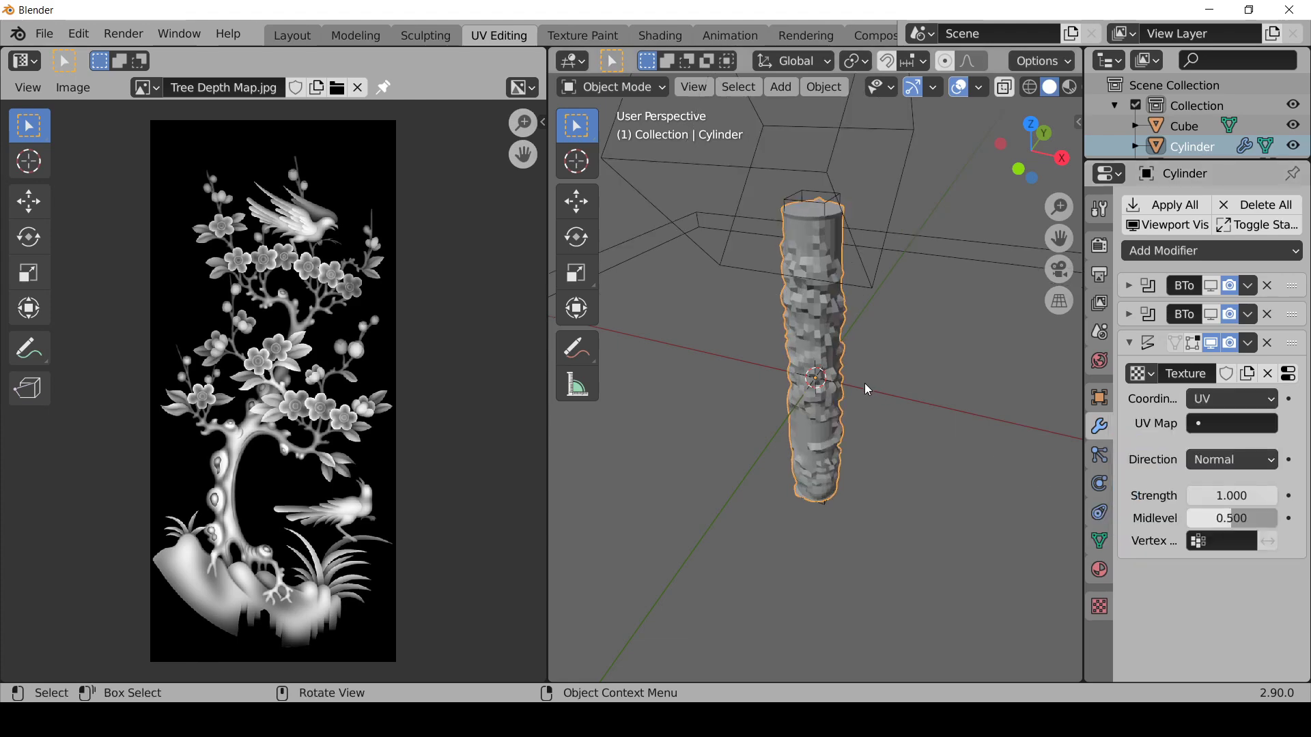
scroll(865, 383, "up", 3)
middle_click_drag(865, 383, 889, 407)
middle_click_drag(941, 399, 831, 297)
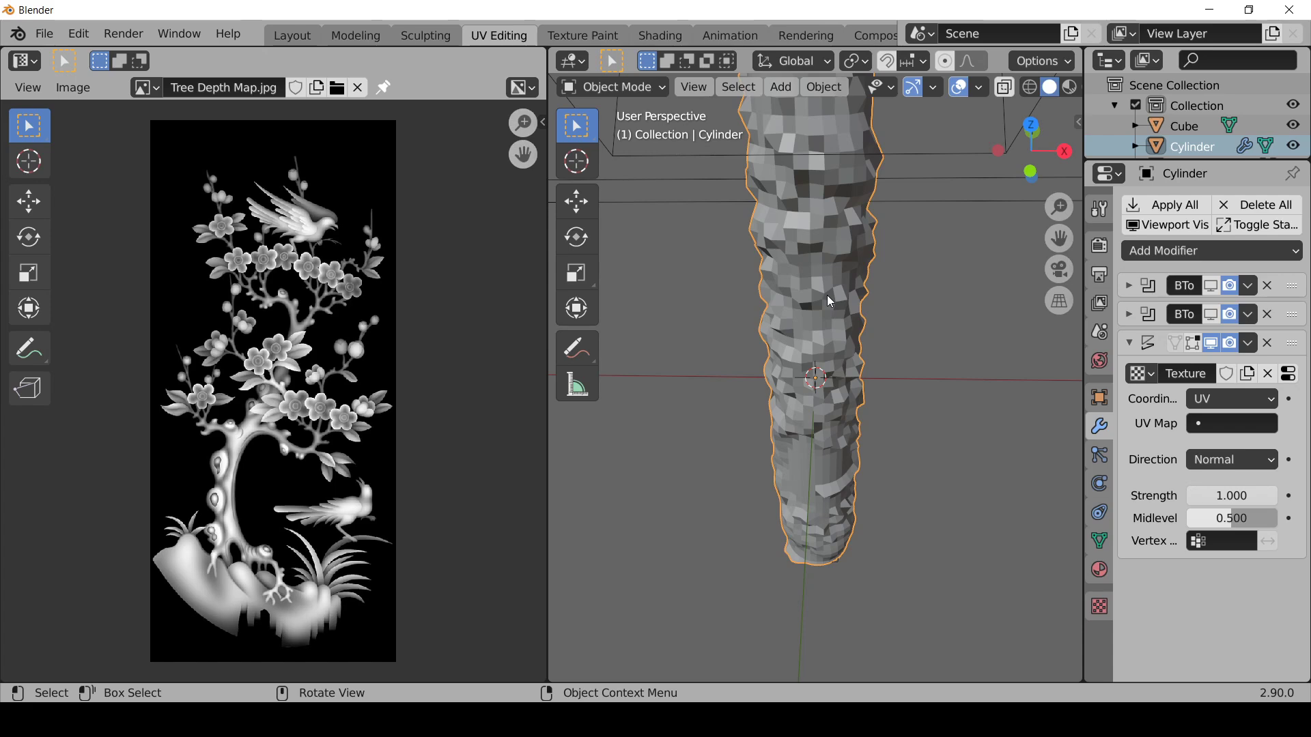
scroll(826, 295, "down", 3)
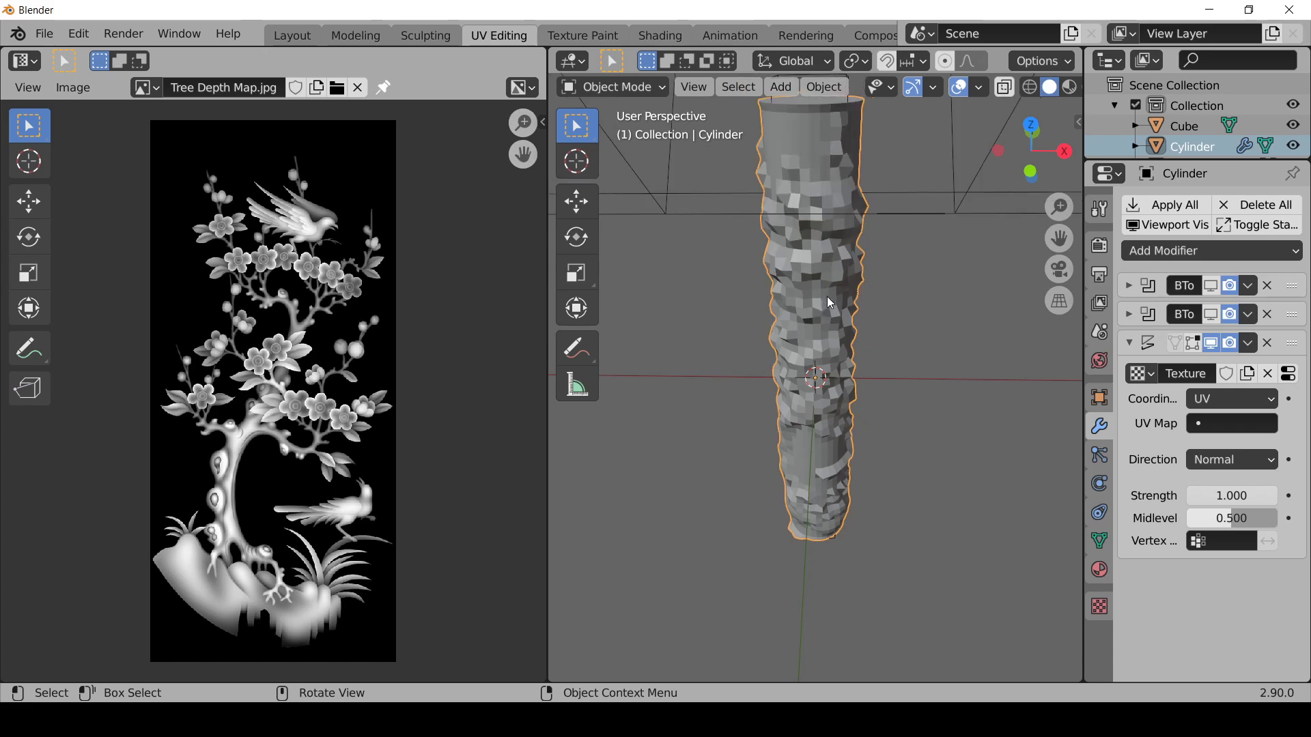
middle_click_drag(855, 286, 813, 293)
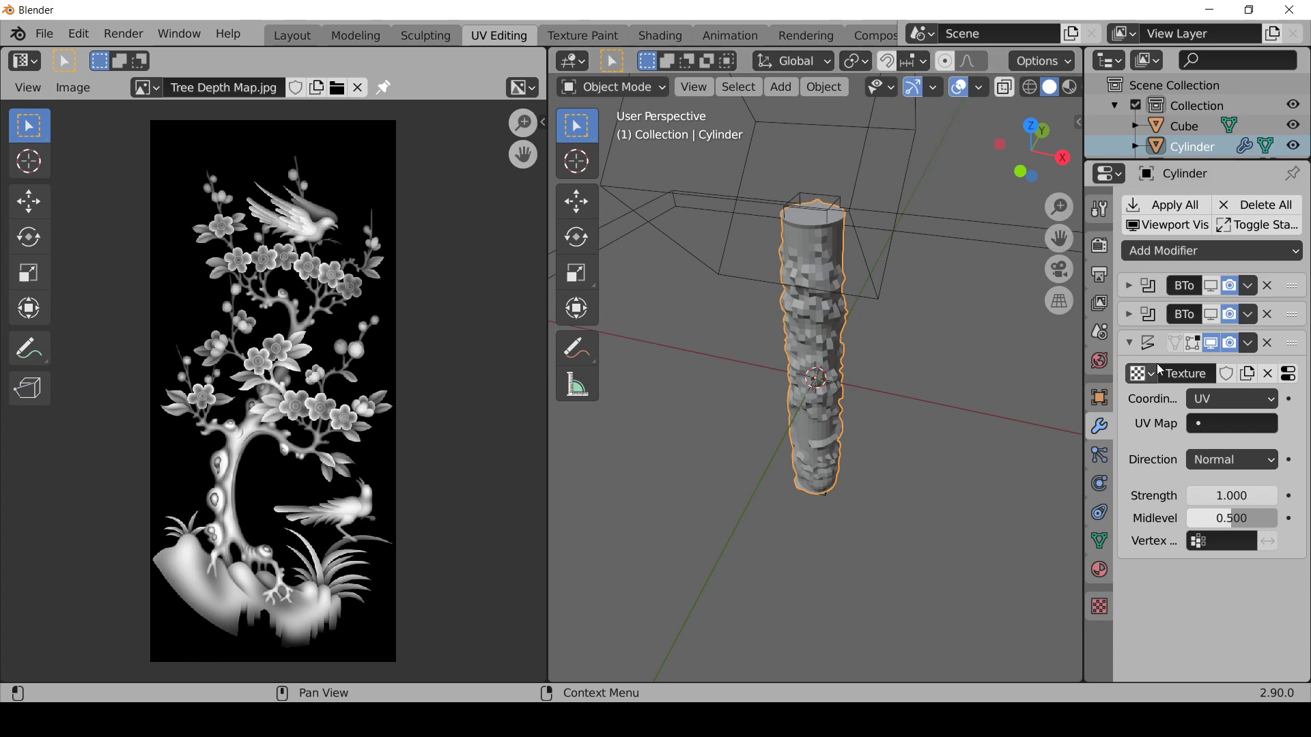
Step: Add a Subdivision Surface modifier to the cylinder and place it above the Displace modifier in the stack
left_click(1228, 250)
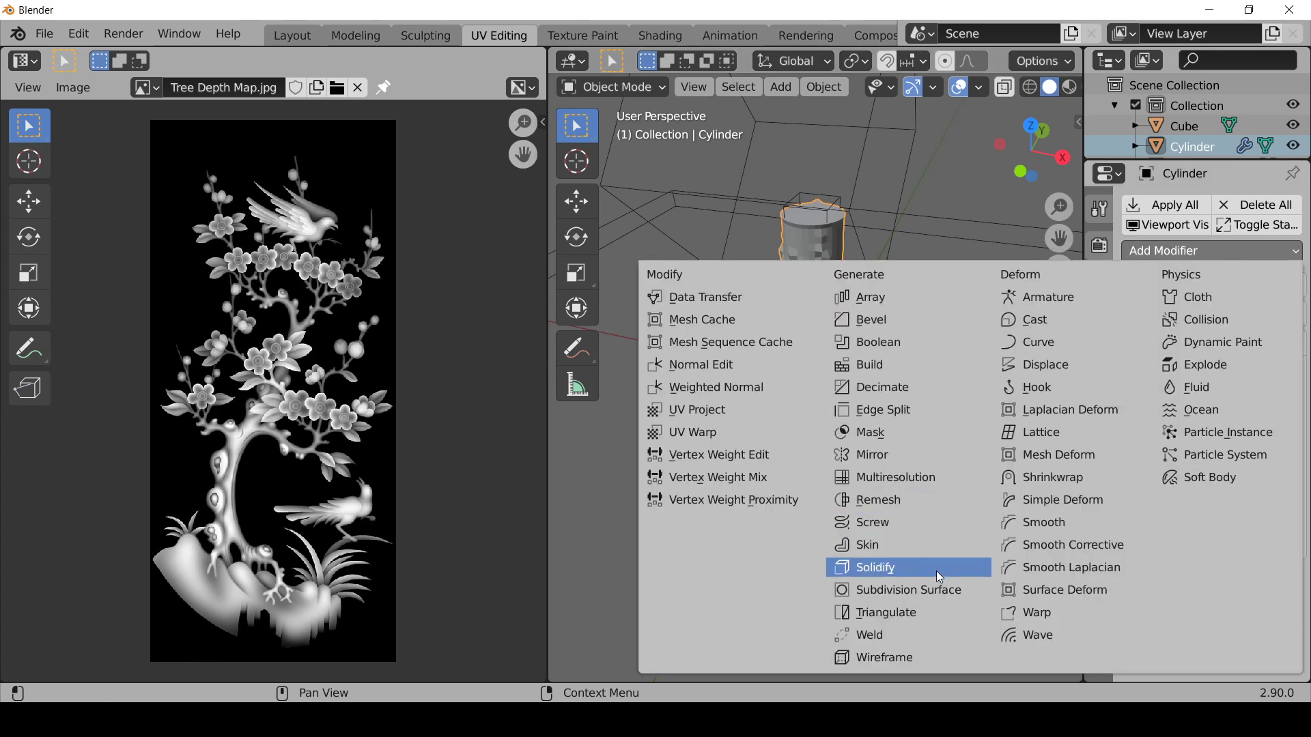
left_click(923, 589)
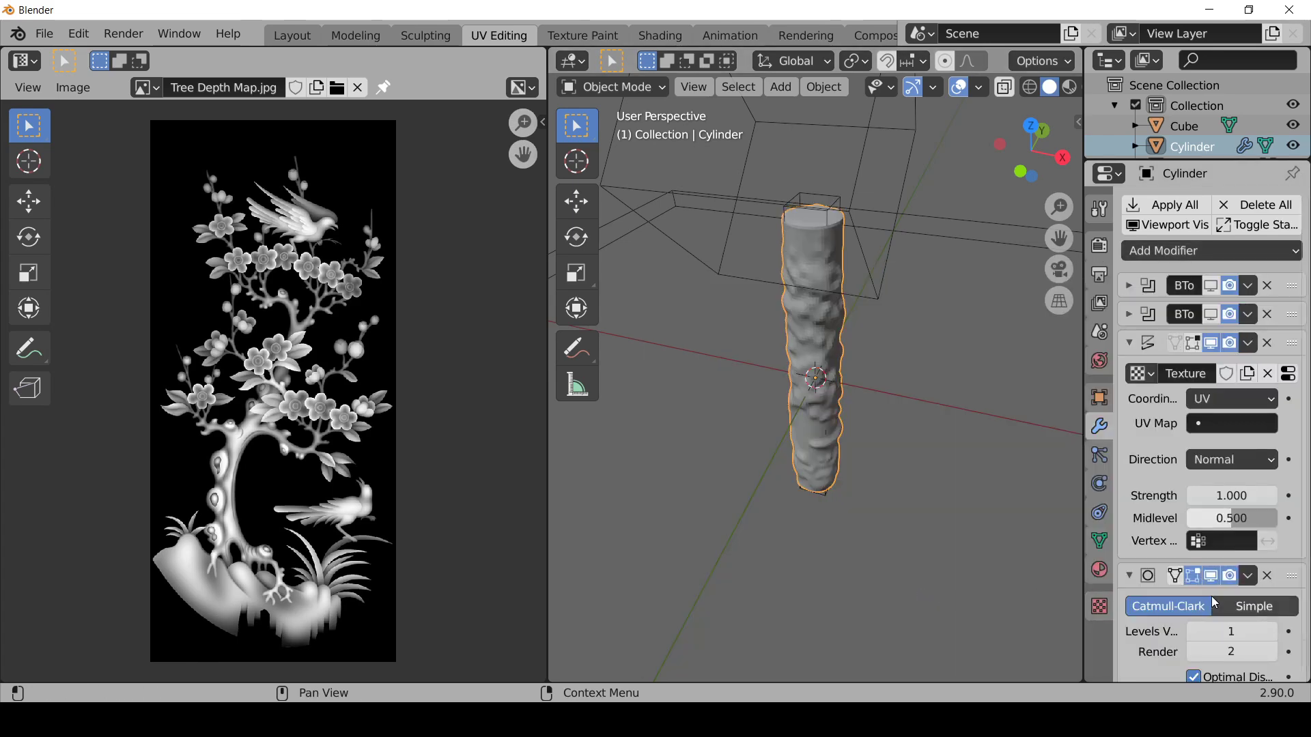
left_click_drag(1292, 575, 1292, 352)
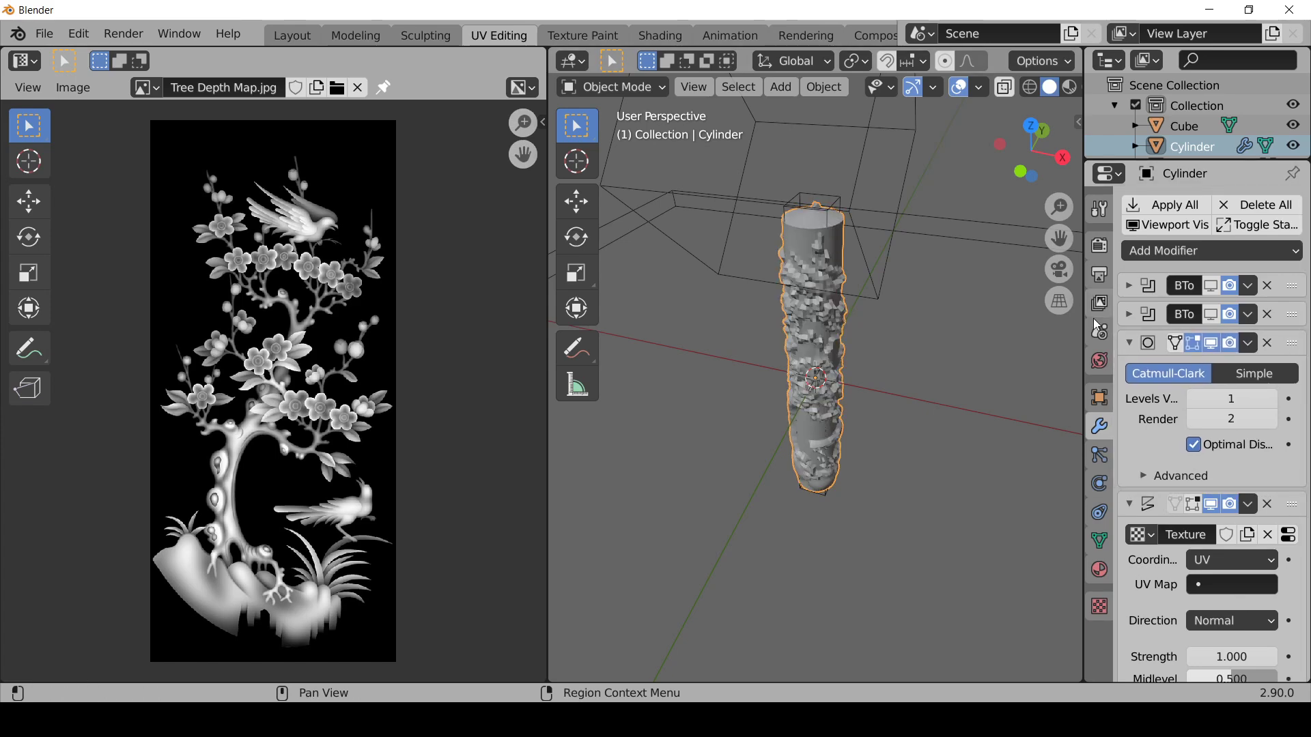
Step: Set the Subdivision Surface modifier's viewport and render levels to 3
scroll(802, 376, "up", 2)
middle_click_drag(803, 376, 887, 342)
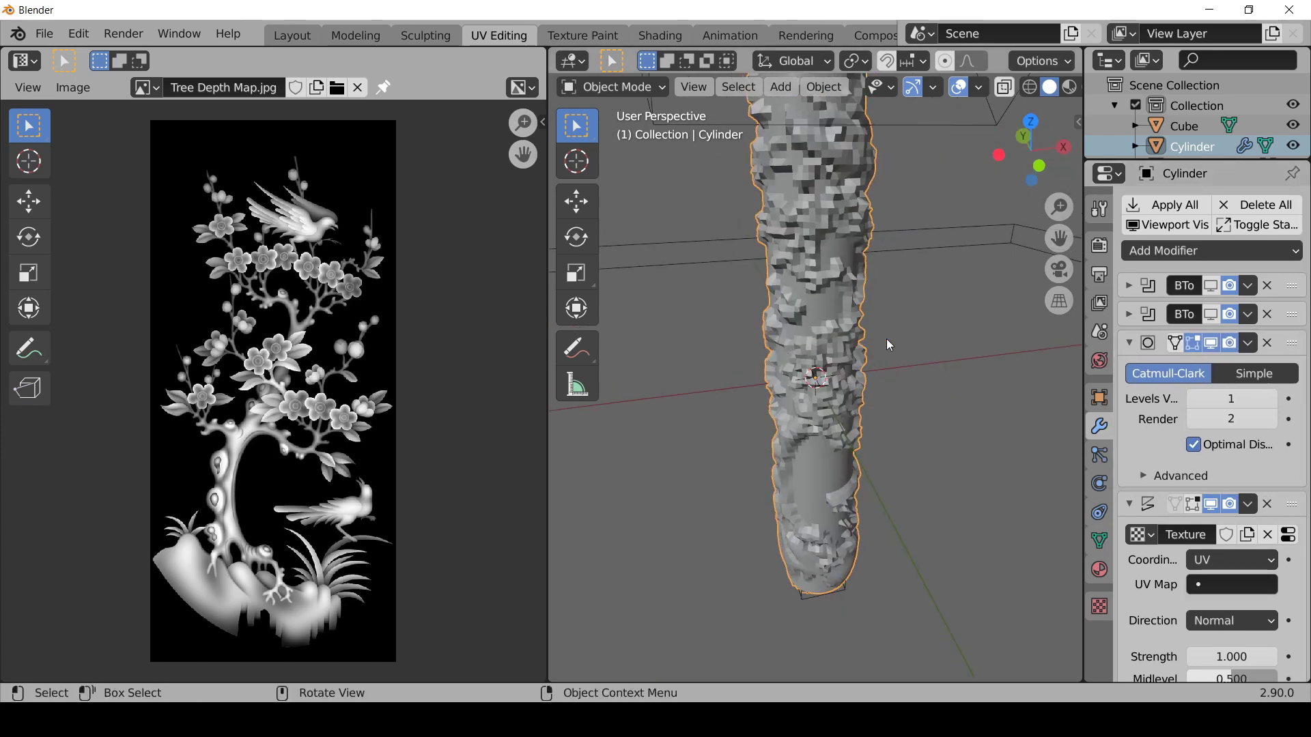
left_click(1271, 398)
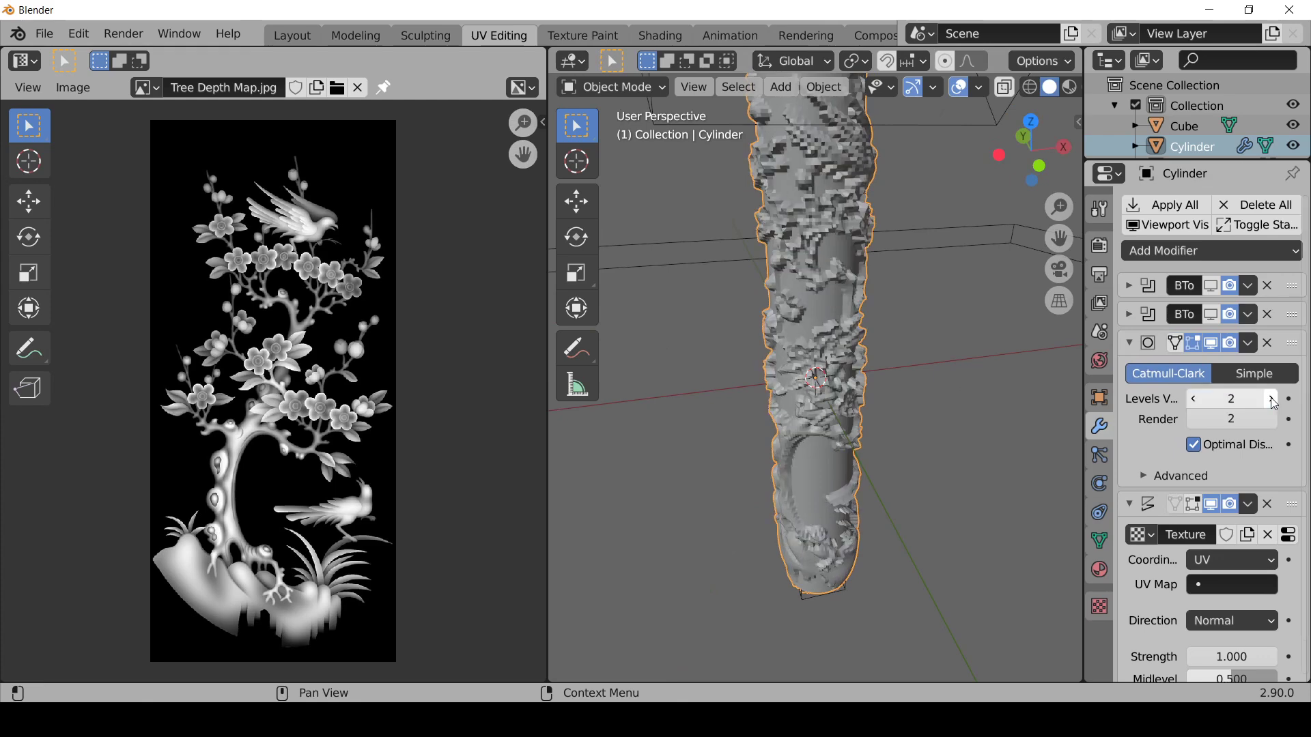
left_click(1272, 398)
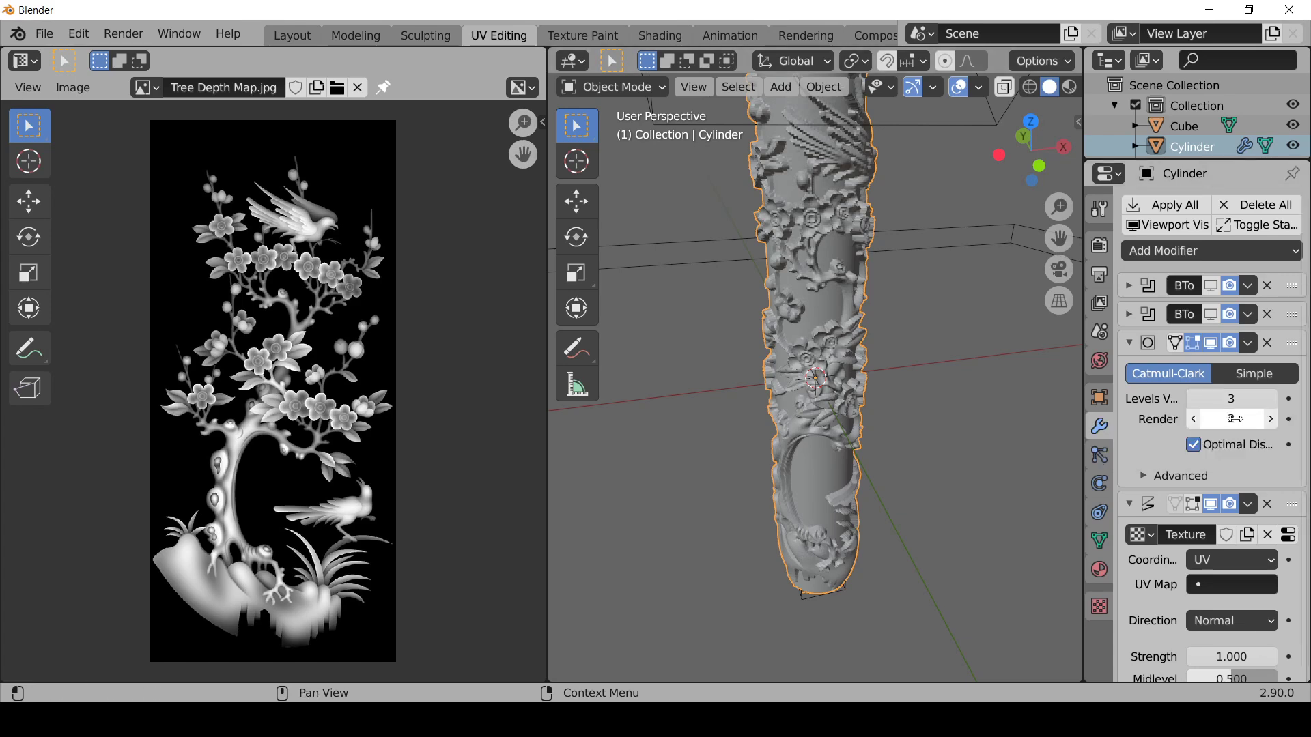
left_click(1271, 419)
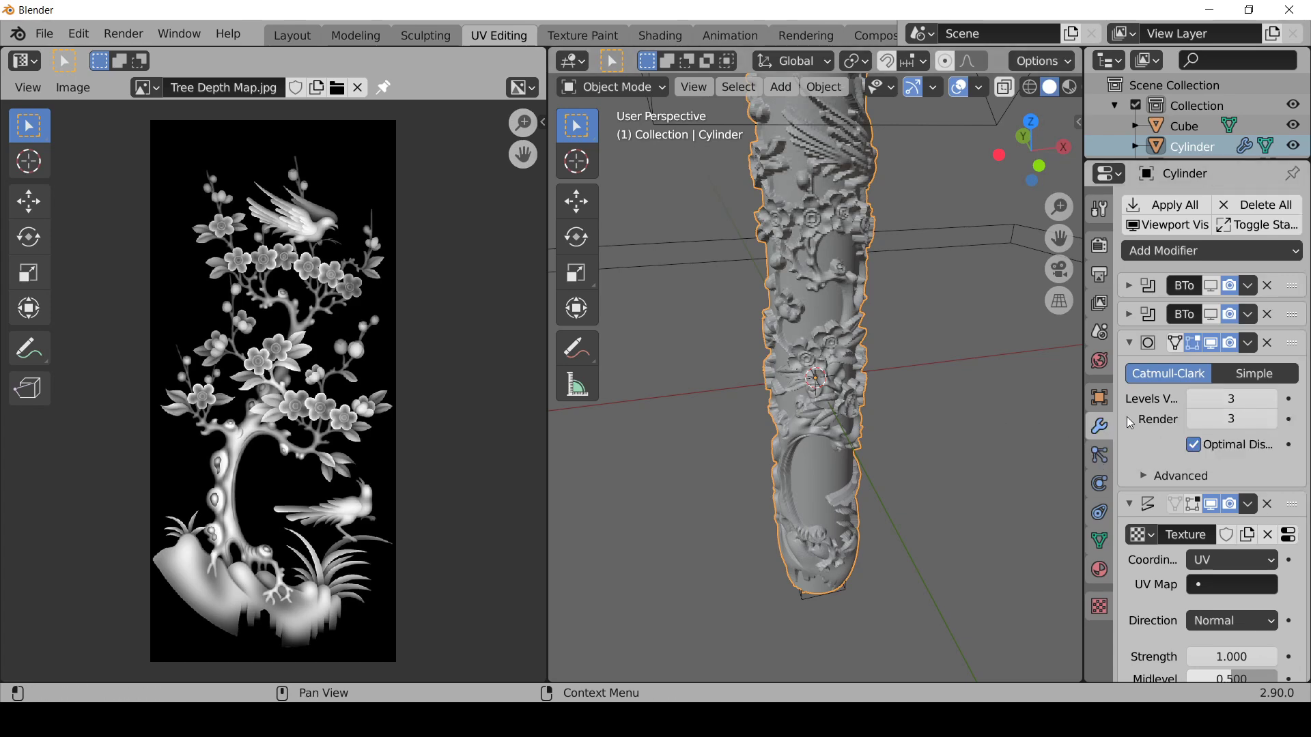
Step: Inspect the embossed tree around the cylinder and turn off the Displace modifier's viewport display
middle_click_drag(863, 274, 735, 318)
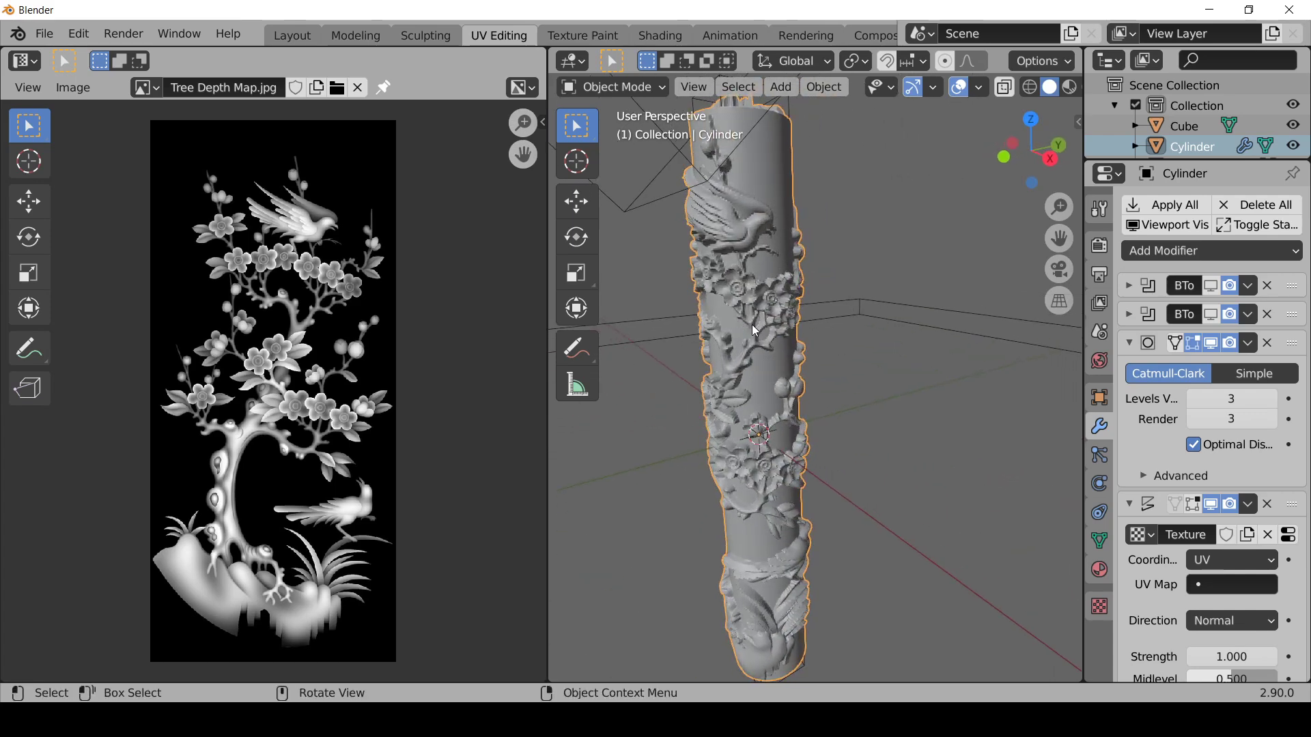
middle_click_drag(764, 210, 809, 241)
scroll(761, 227, "down", 2)
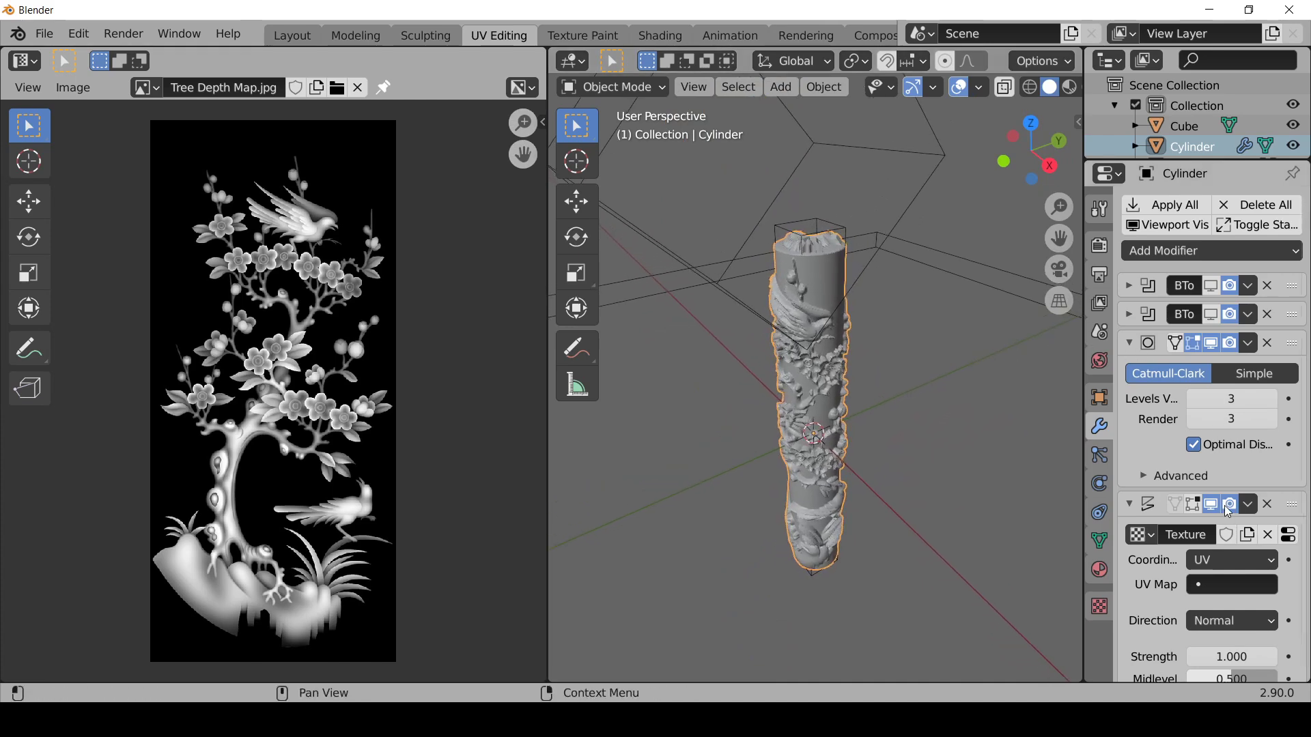
left_click(1227, 507)
left_click(1228, 505)
left_click(1211, 506)
scroll(863, 233, "up", 2)
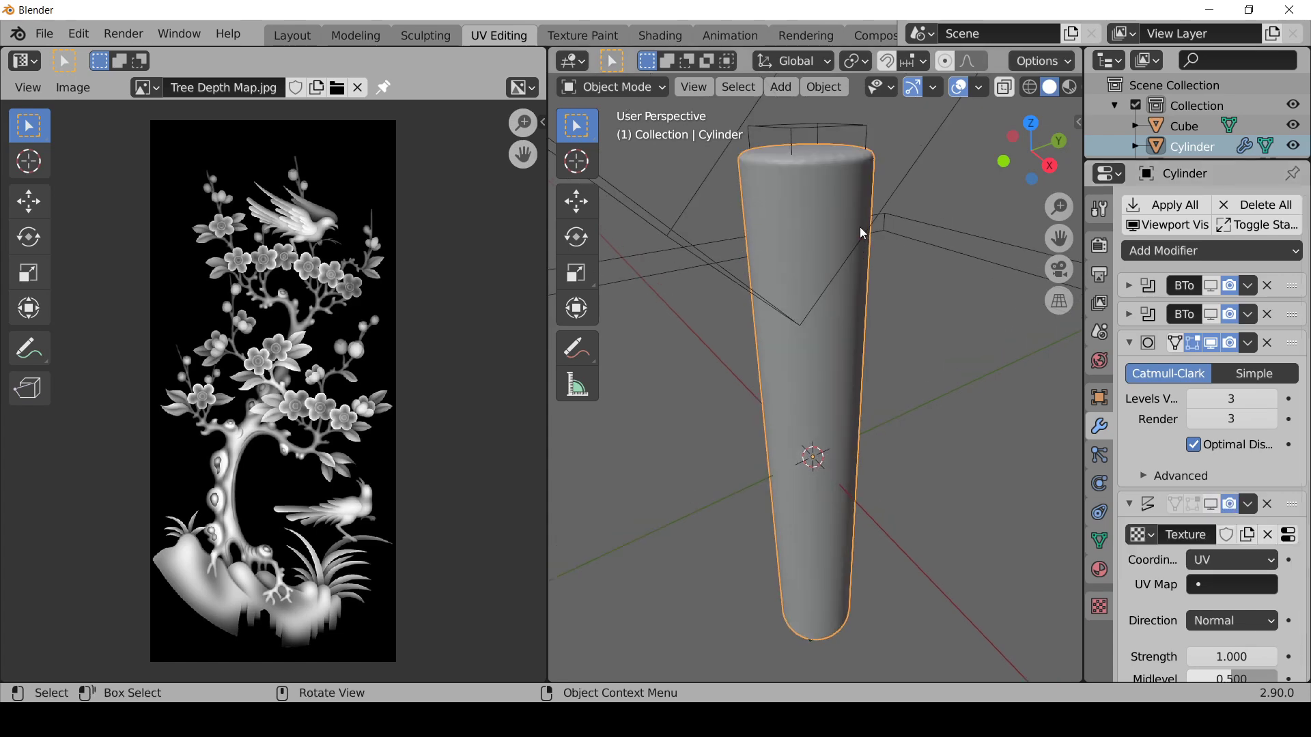
Step: In Edit Mode, select the edge loop around the cylinder's top rim and crease it to sharpen the rim
middle_click_drag(809, 142, 820, 226, "shift")
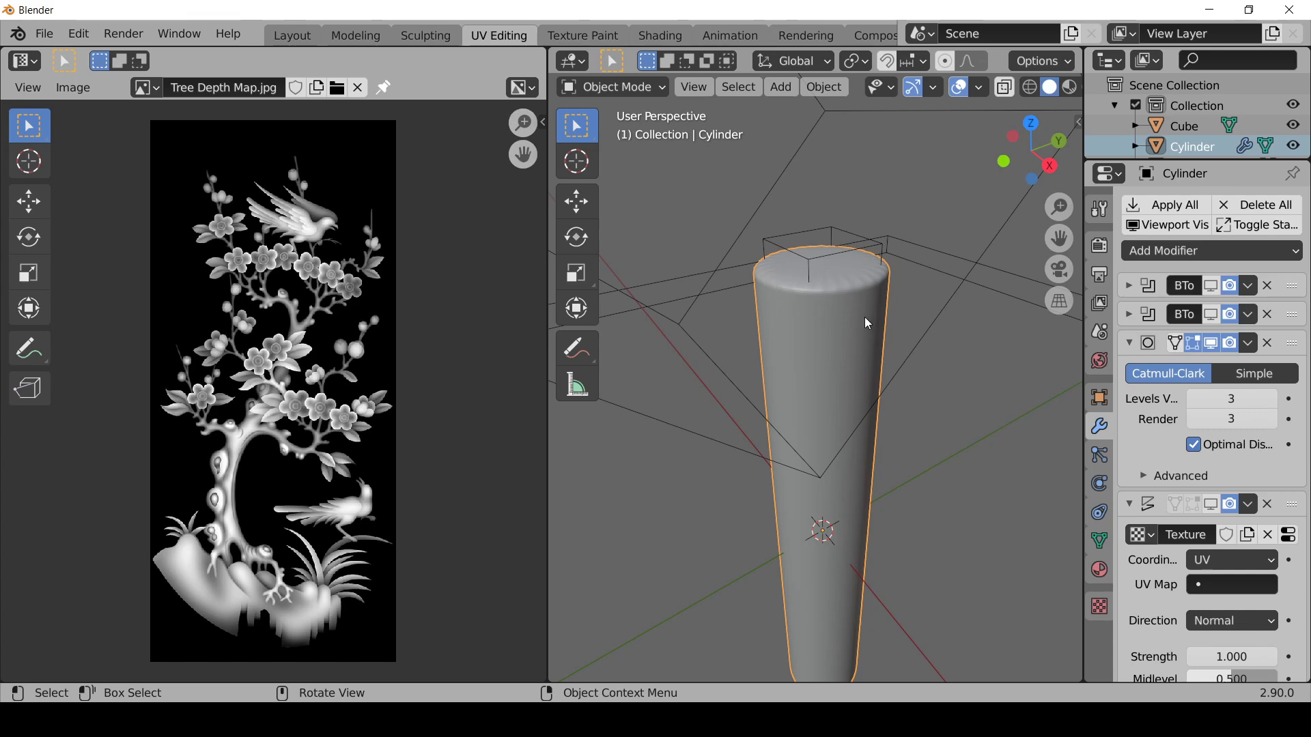
key("Tab")
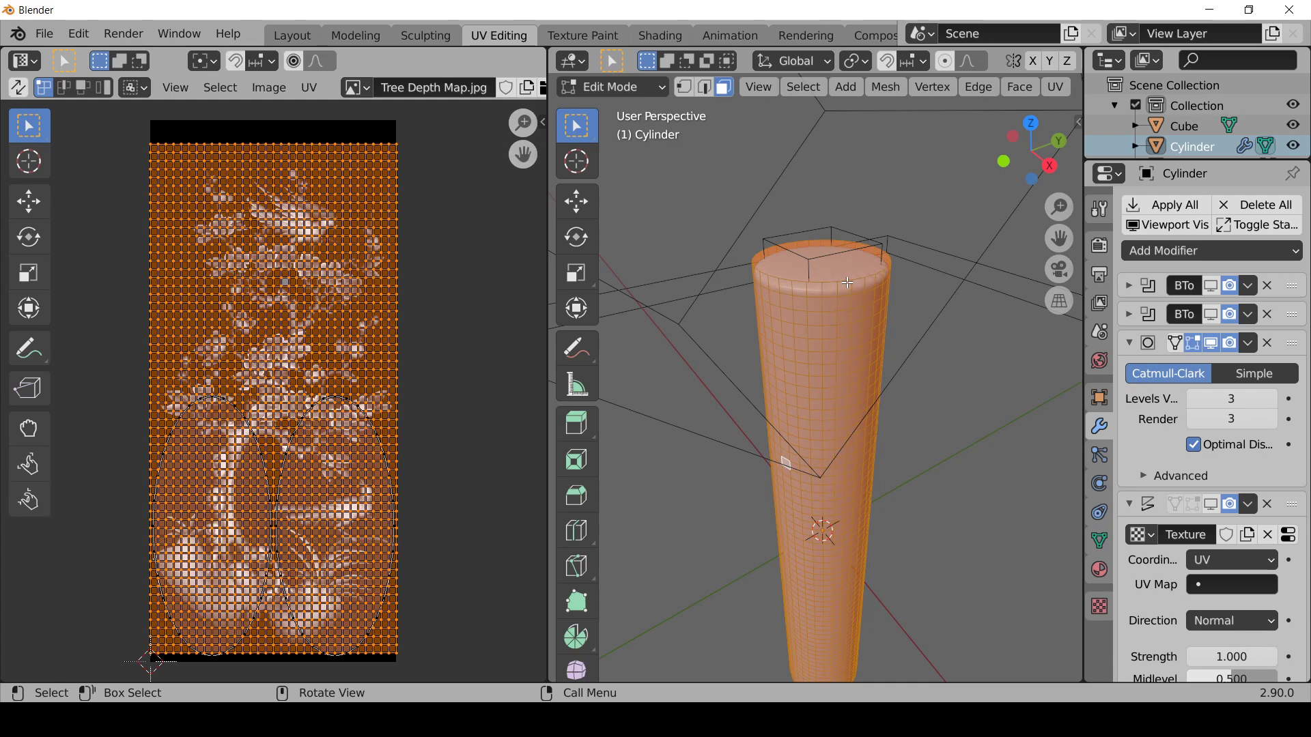
key("2")
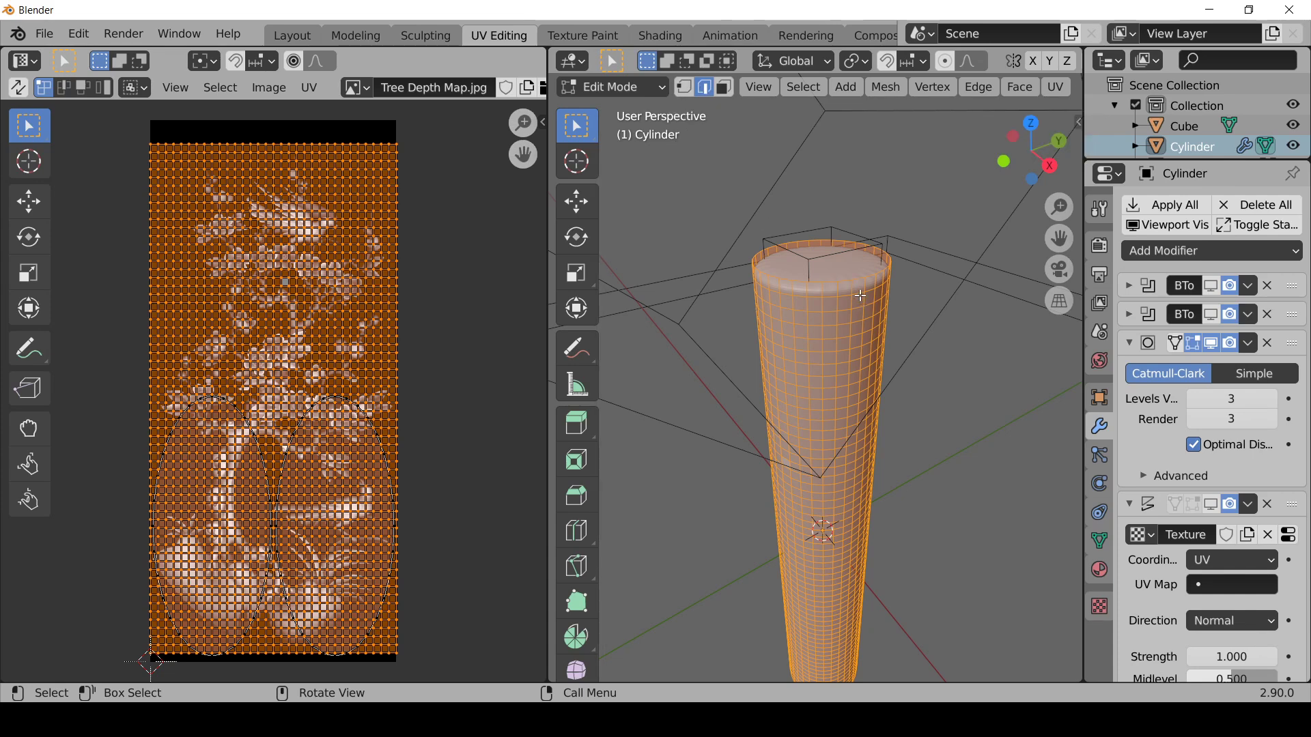
key("alt")
left_click(844, 280, "alt")
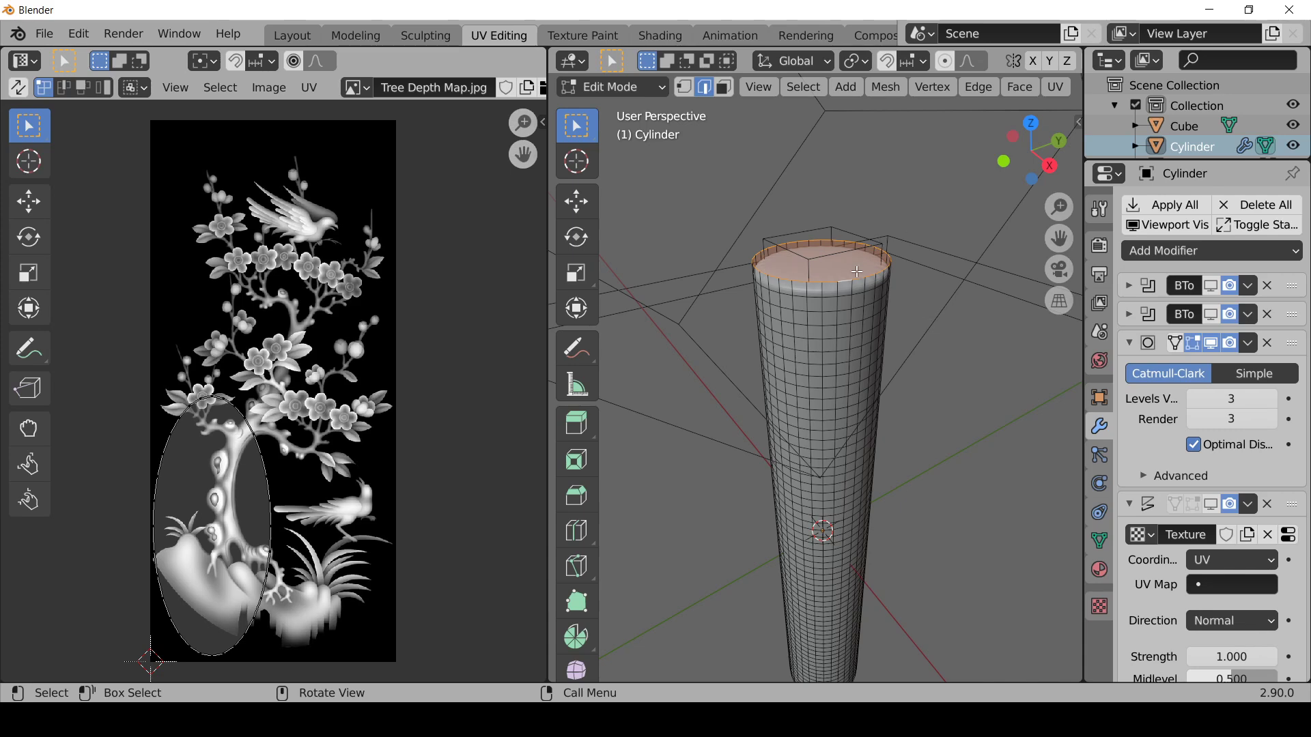
key("shift")
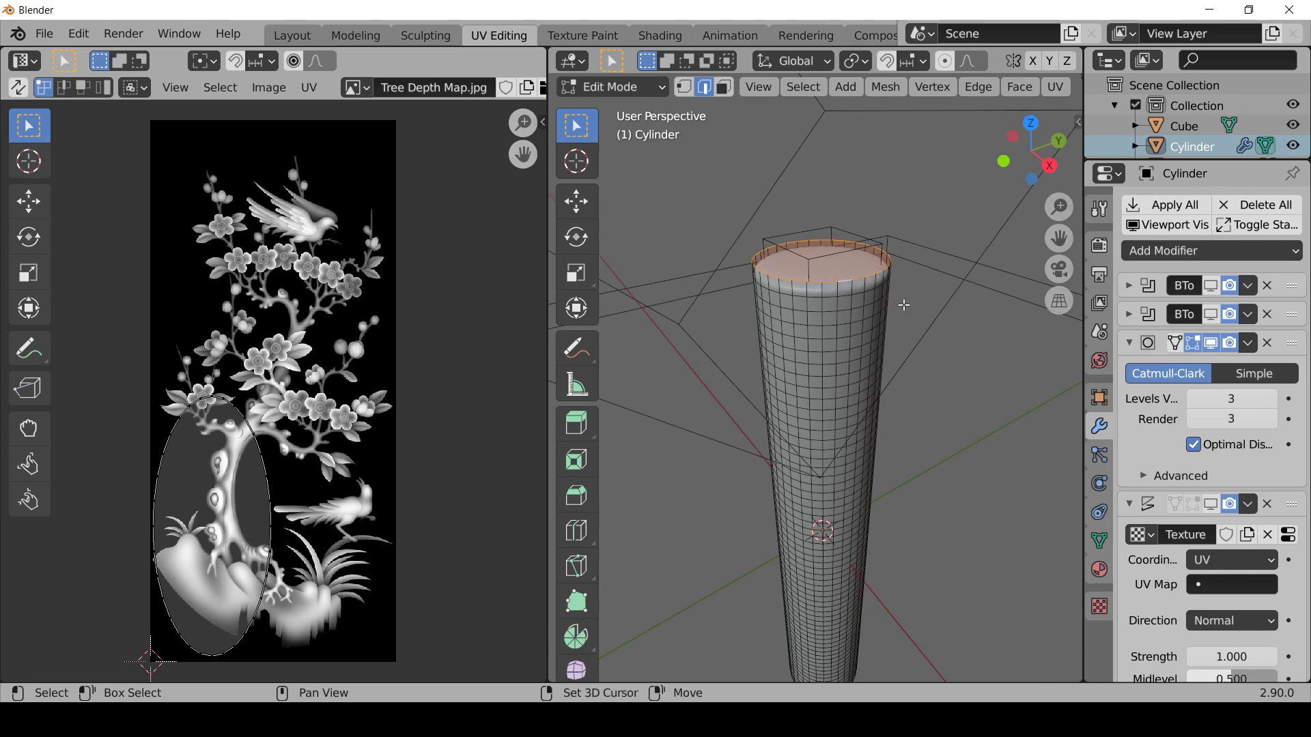
key("shift+e")
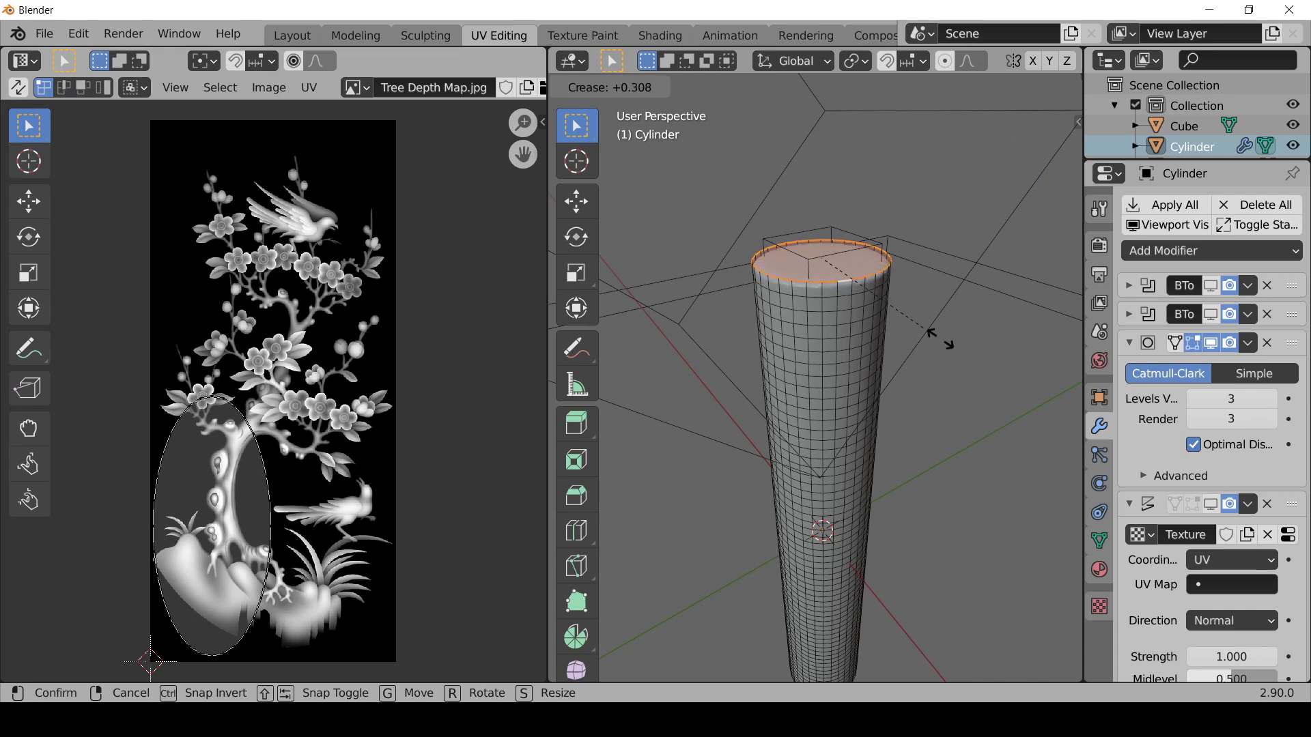
left_click(932, 327)
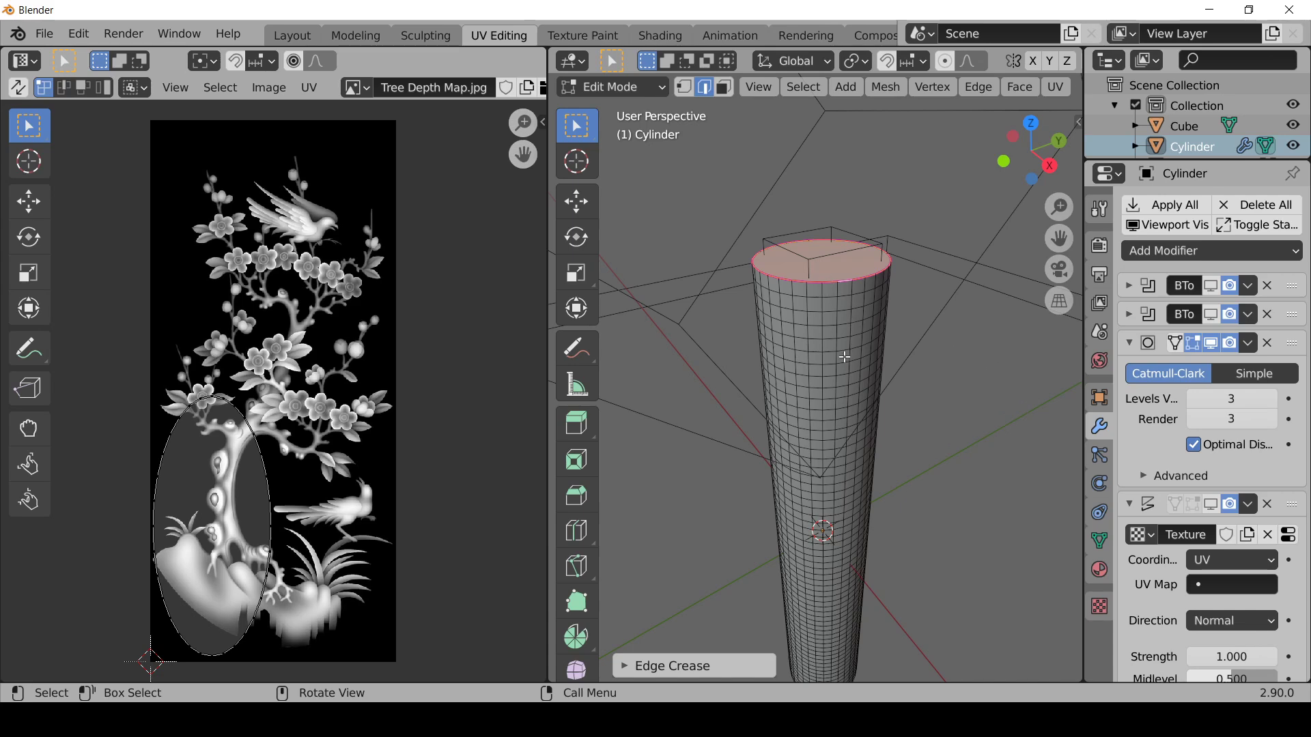
Step: Select the edge loop around the cylinder's bottom rim and set its Mean Crease to 1
middle_click_drag(846, 498, 853, 135, "shift")
scroll(878, 394, "up", 2)
middle_click_drag(874, 473, 869, 392, "shift")
scroll(859, 376, "up", 3)
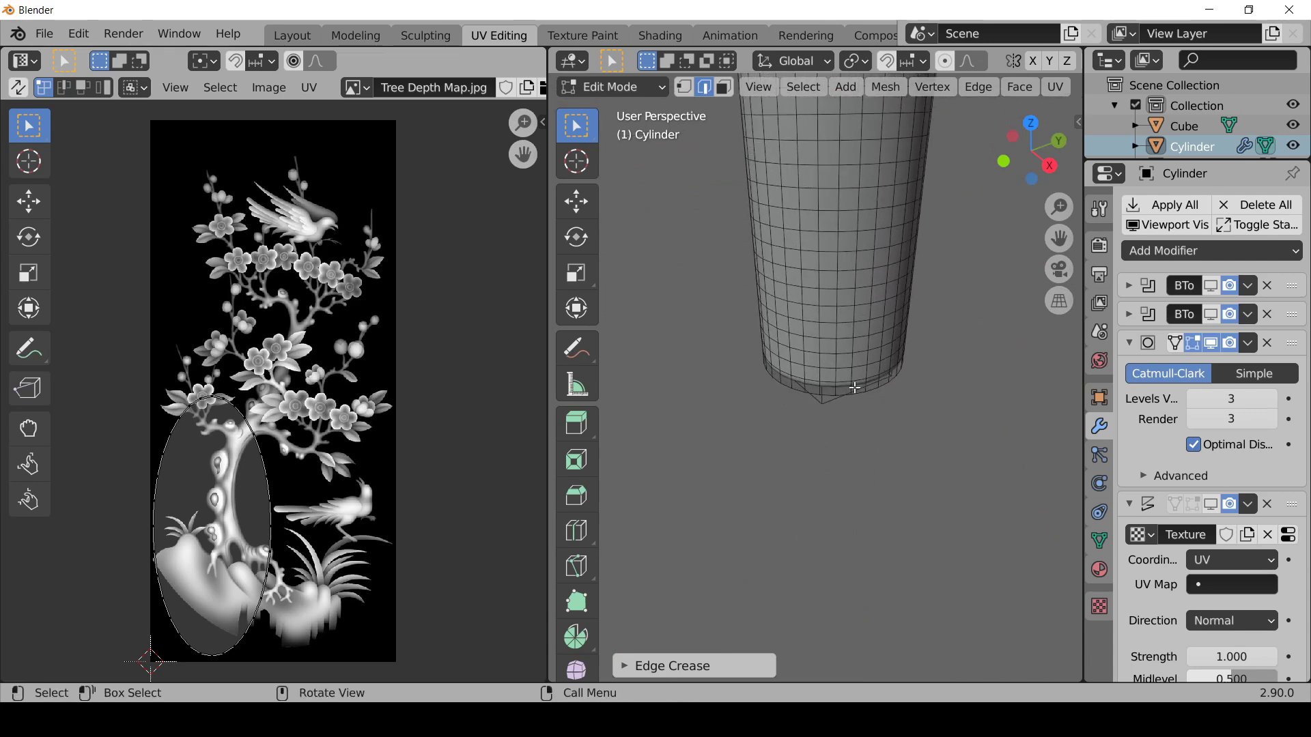
left_click(851, 402, "alt")
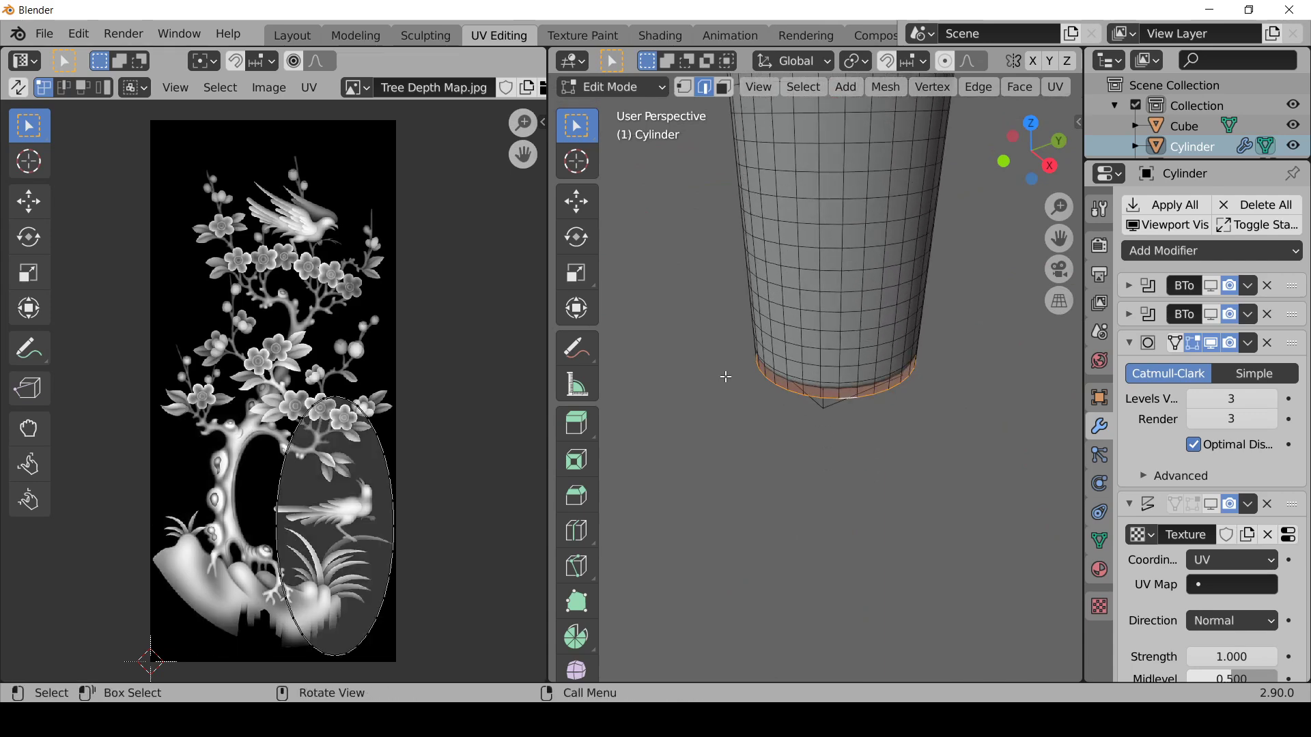
middle_click_drag(891, 413, 915, 309)
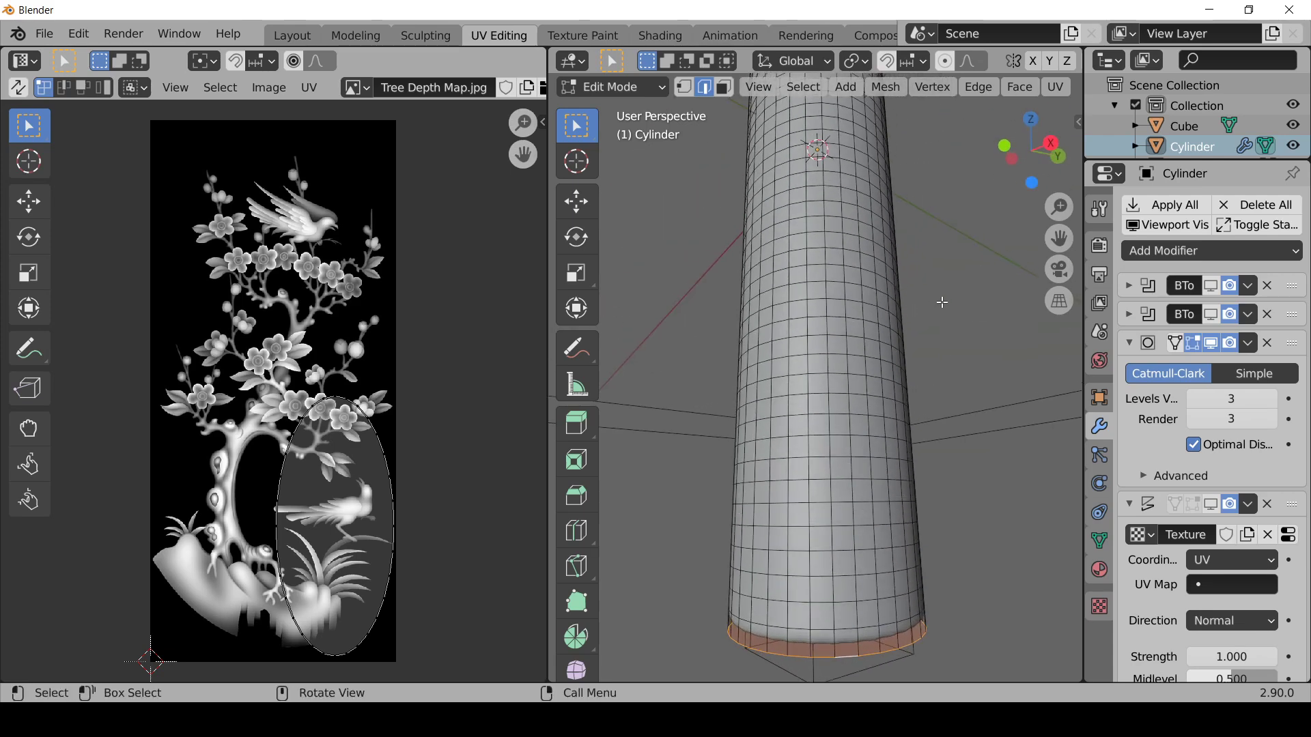
key("n")
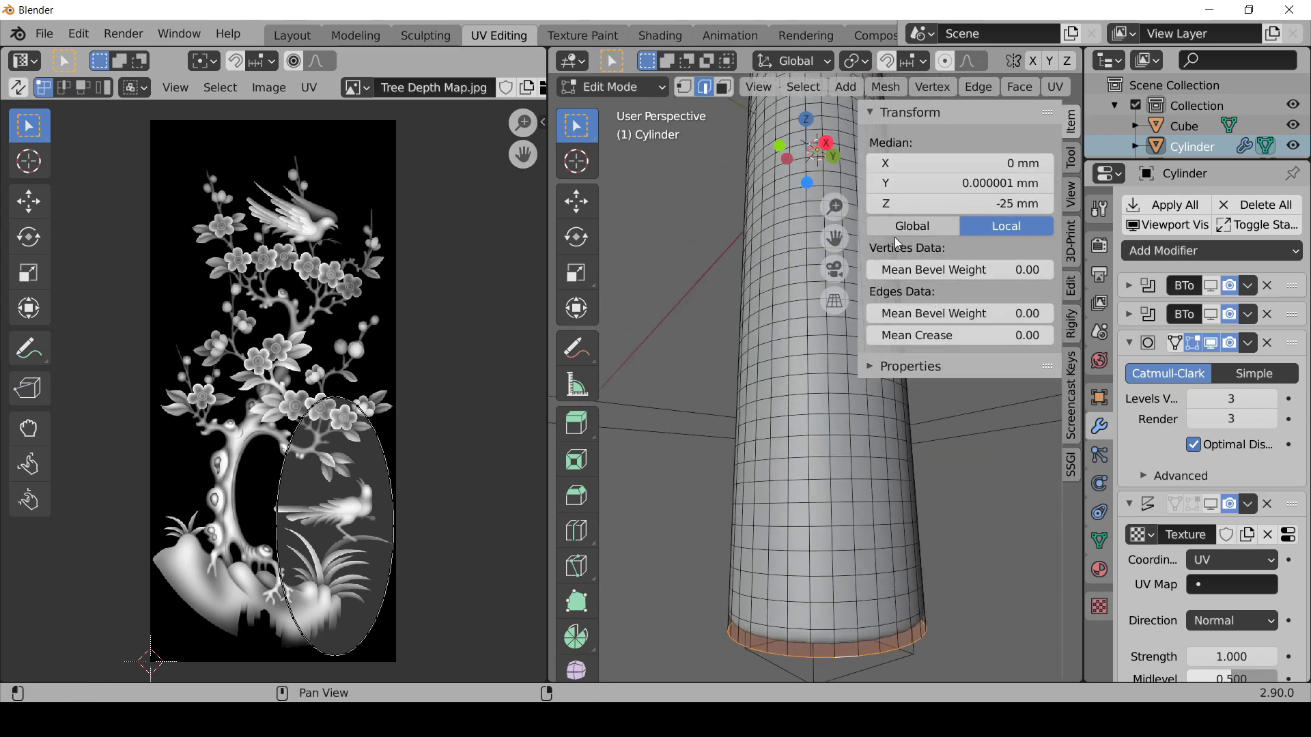
left_click(962, 335)
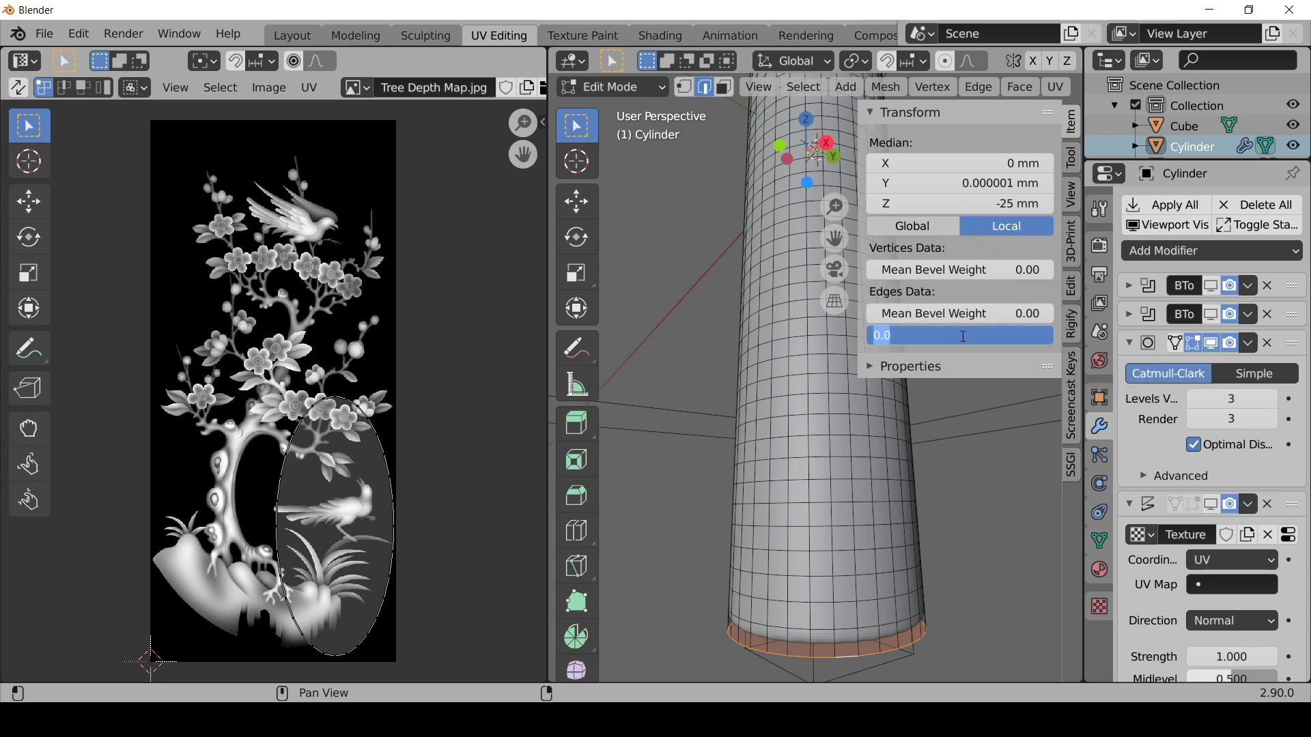
left_click(893, 338)
type("1")
key("Return")
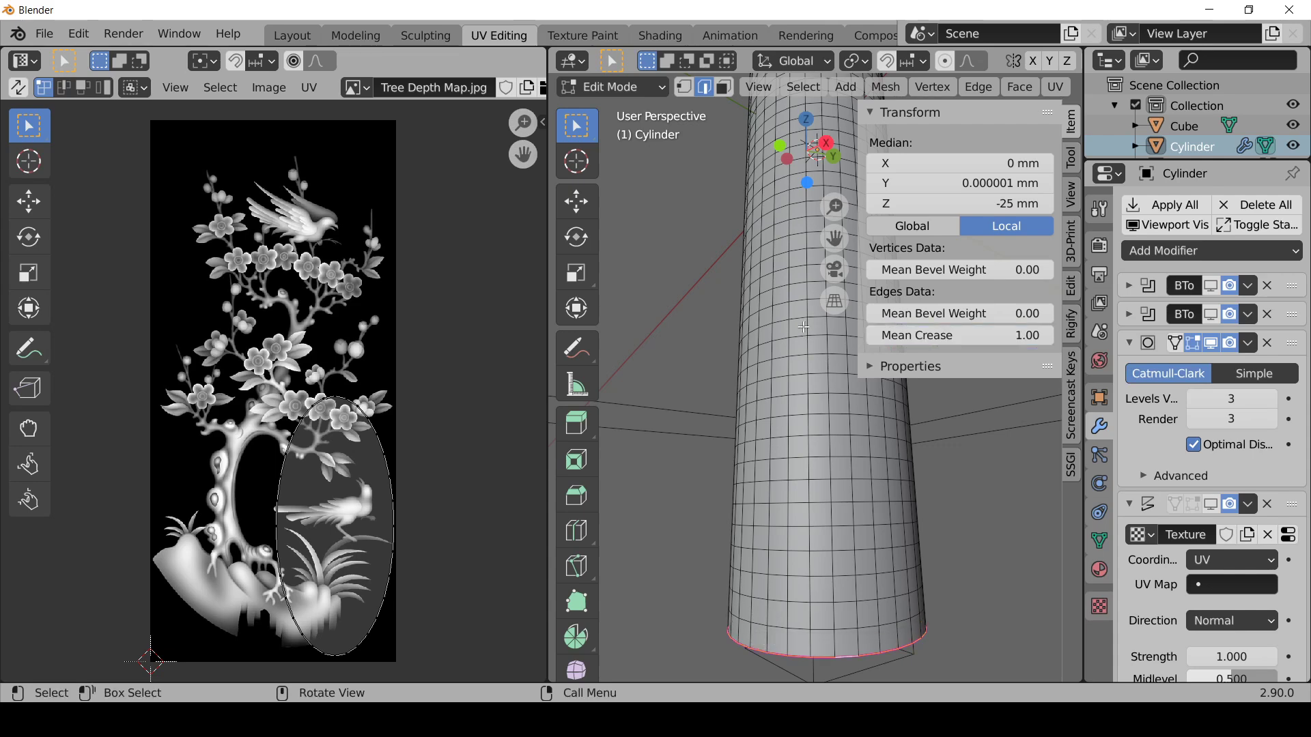
Step: Try a Mean Crease of 0.5 on the bottom rim loop and restore it to 1
left_click(1009, 333)
type(".5")
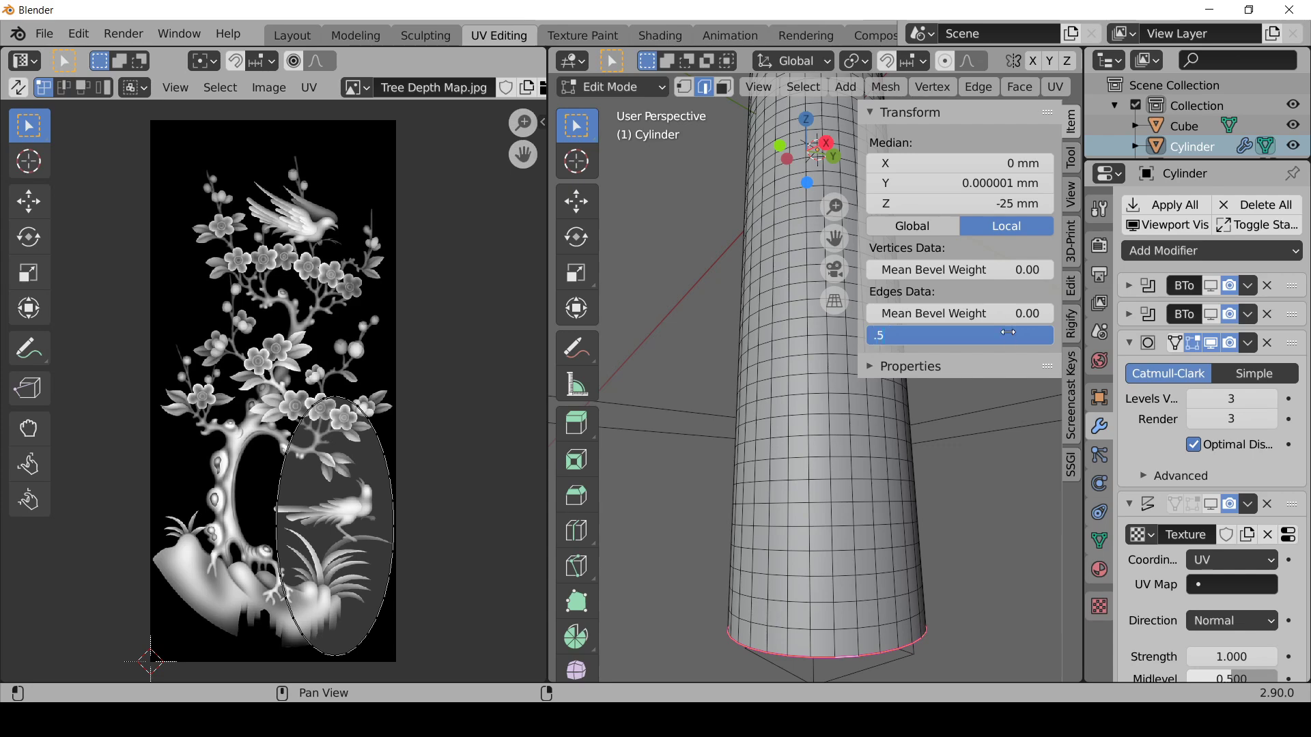
key("Return")
left_click(1008, 333)
type("1")
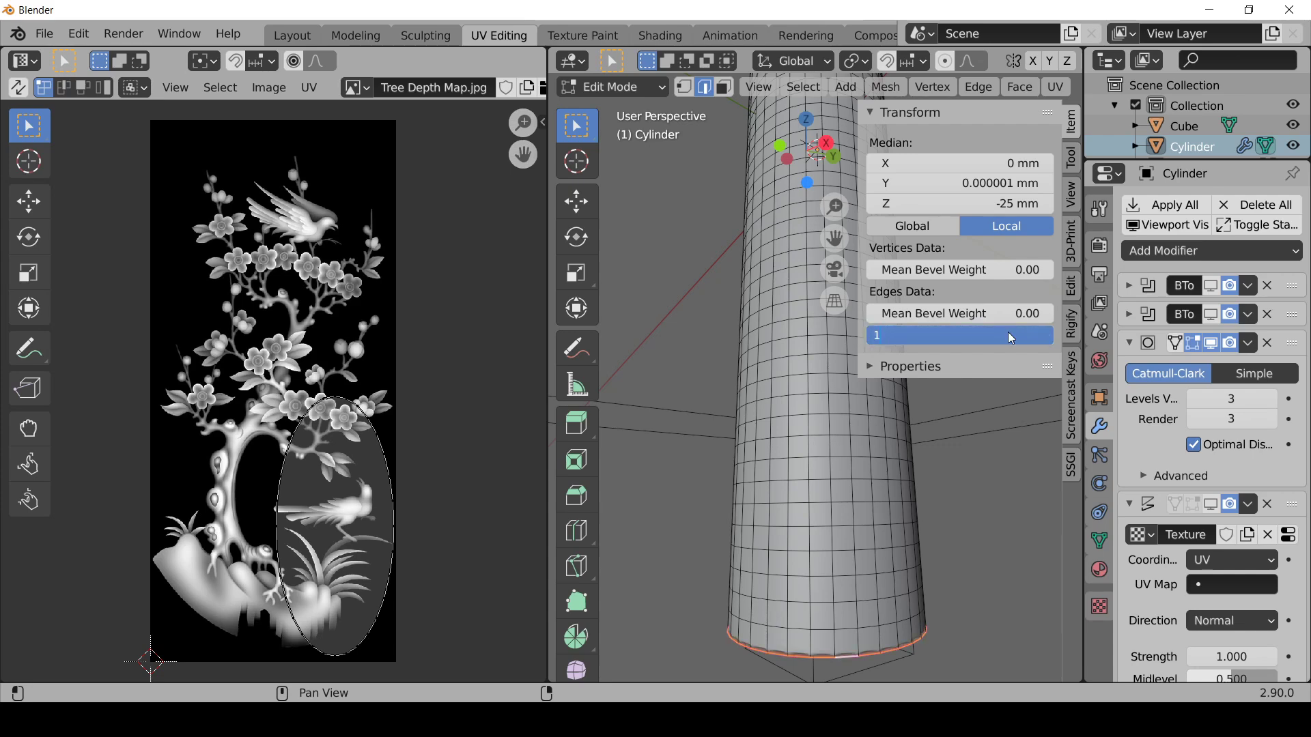
key("Return")
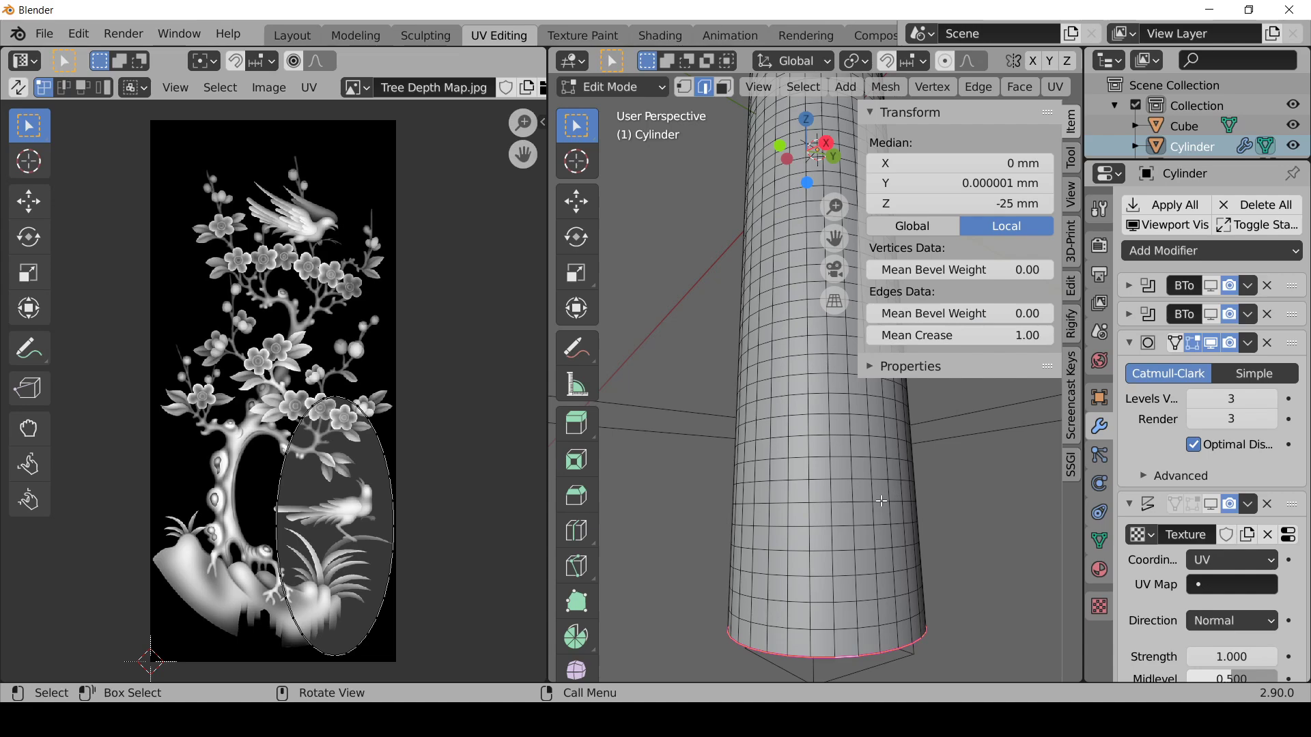
Step: Turn the Displace modifier's viewport display back on in Object Mode and inspect the cylinder's top end and embossed side
scroll(823, 387, "down", 3)
mouse_move(784, 174)
middle_mouse_down()
mouse_move(782, 281)
mouse_move(818, 352)
middle_mouse_up()
key("Tab")
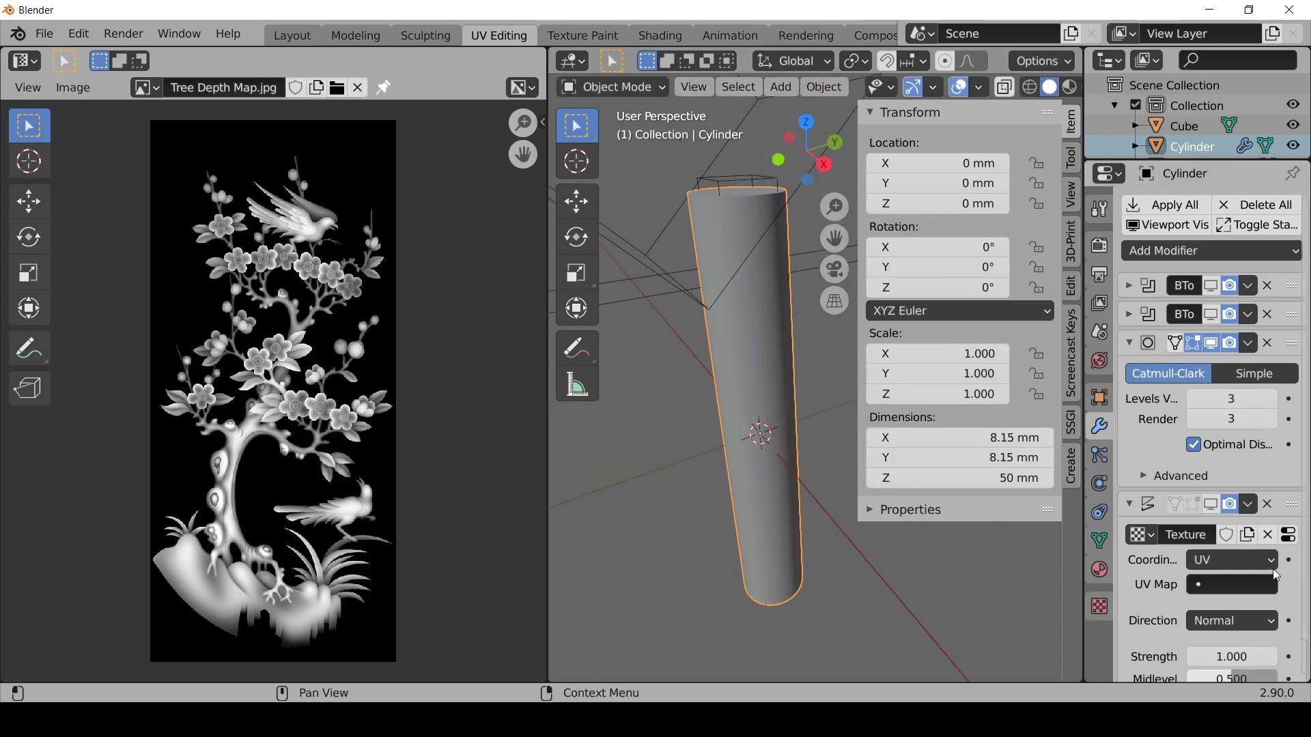
left_click(1212, 506)
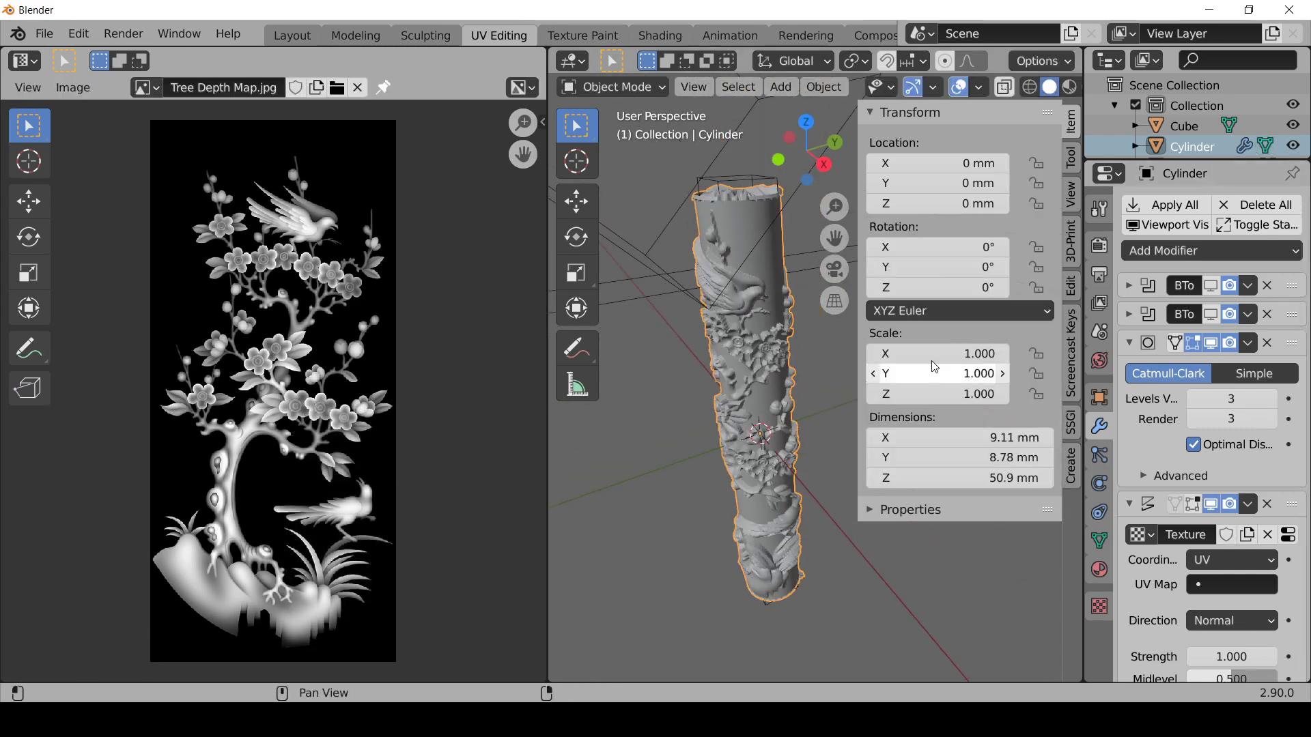
scroll(752, 222, "up", 6)
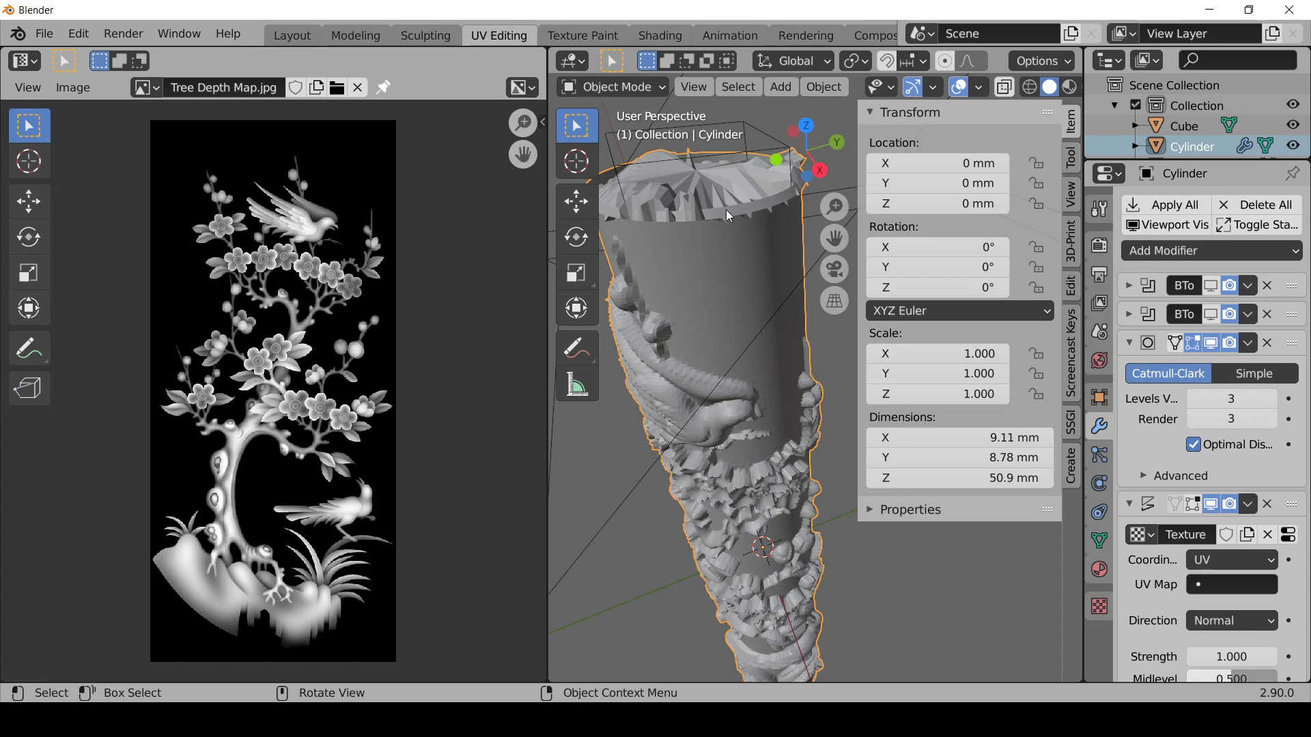
scroll(726, 232, "down", 4)
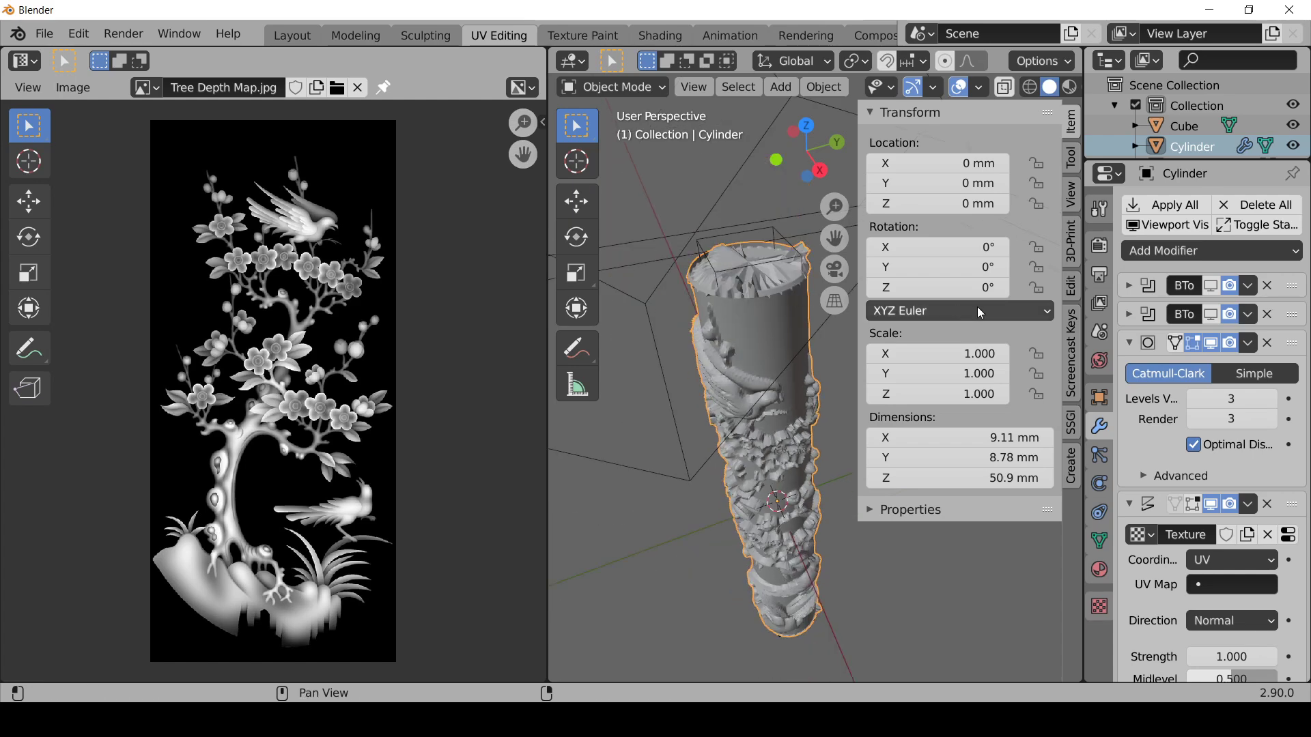
key("n")
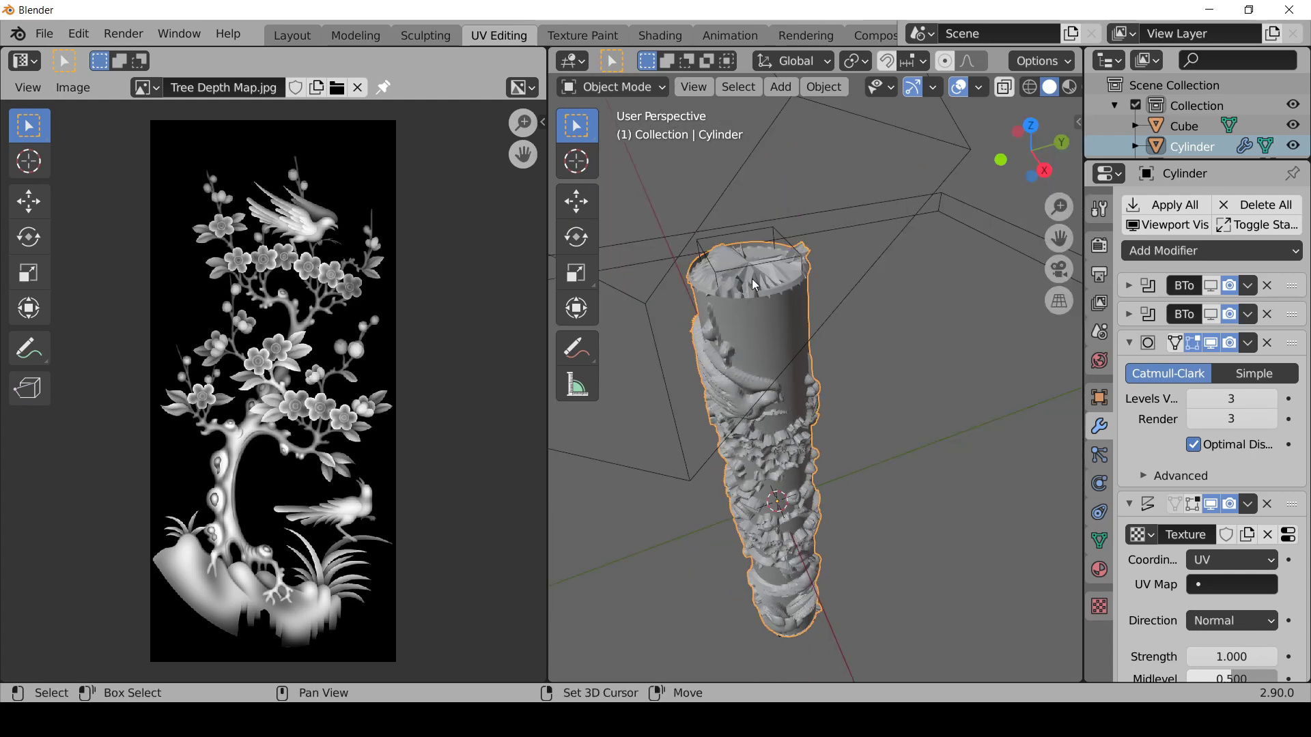
middle_click_drag(752, 278, 825, 272, "shift")
scroll(829, 330, "up", 2)
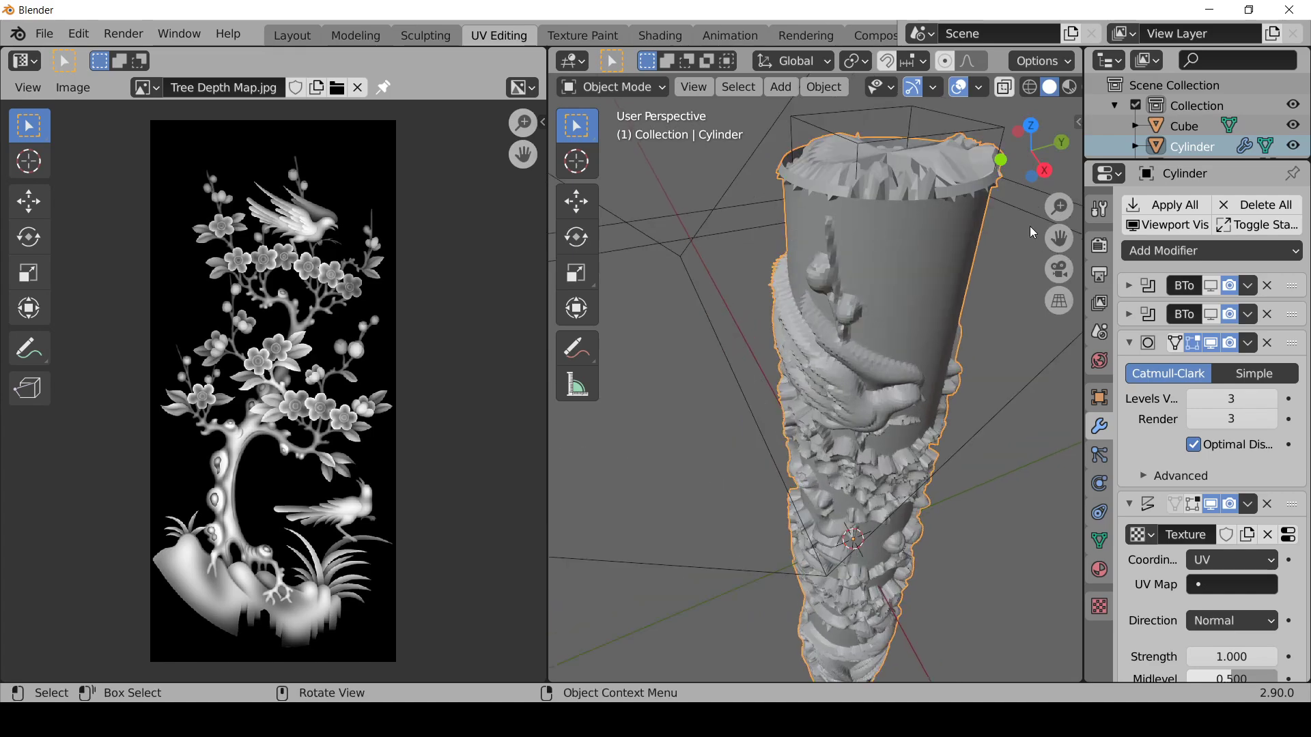
middle_click_drag(808, 429, 885, 400)
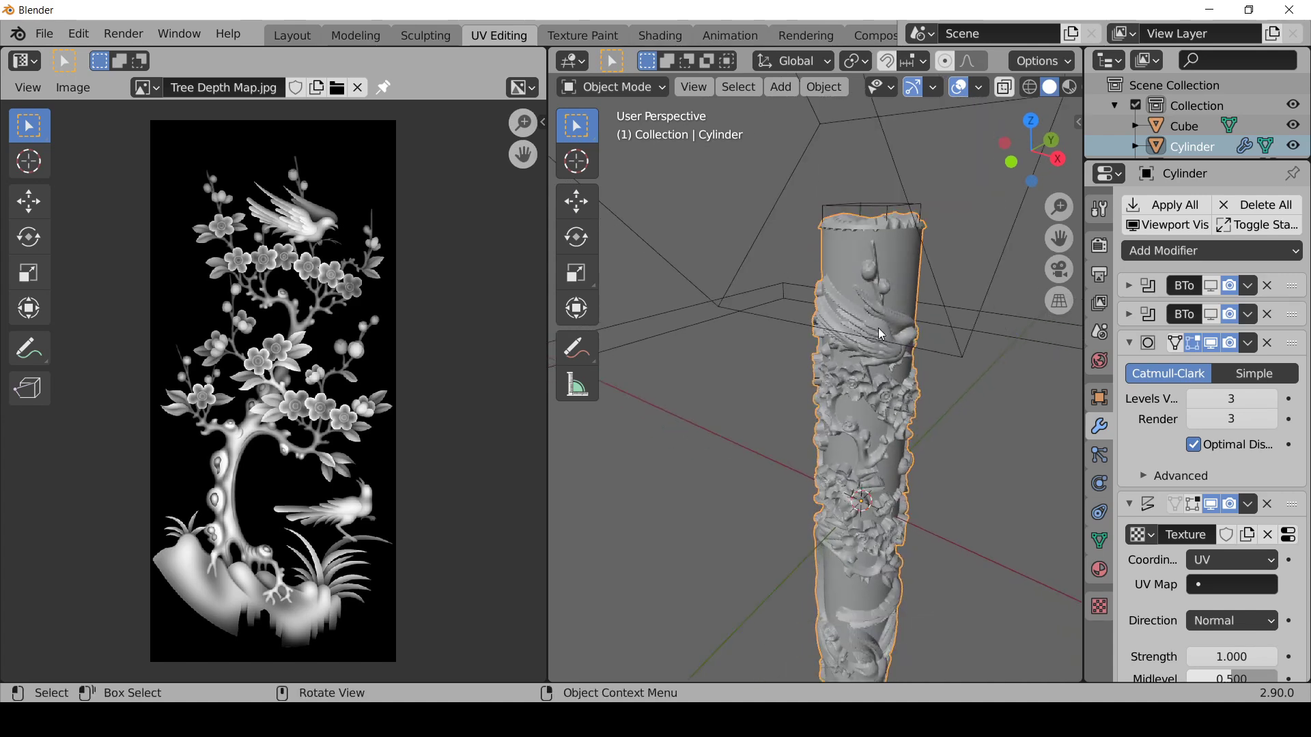
Step: In Edit Mode, select the edge loops of both the bottom and top rims of the cylinder
key("Tab")
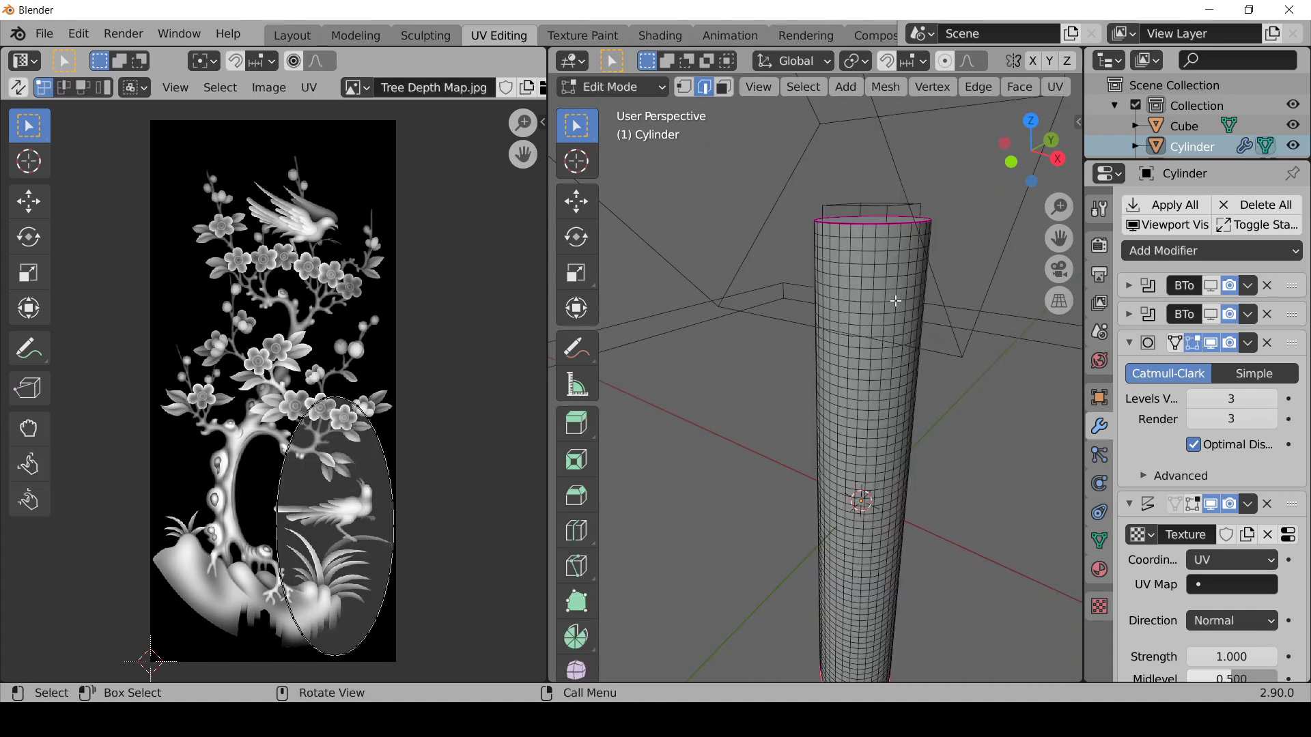
scroll(898, 286, "down", 1)
scroll(898, 285, "up", 1)
scroll(898, 285, "down", 1)
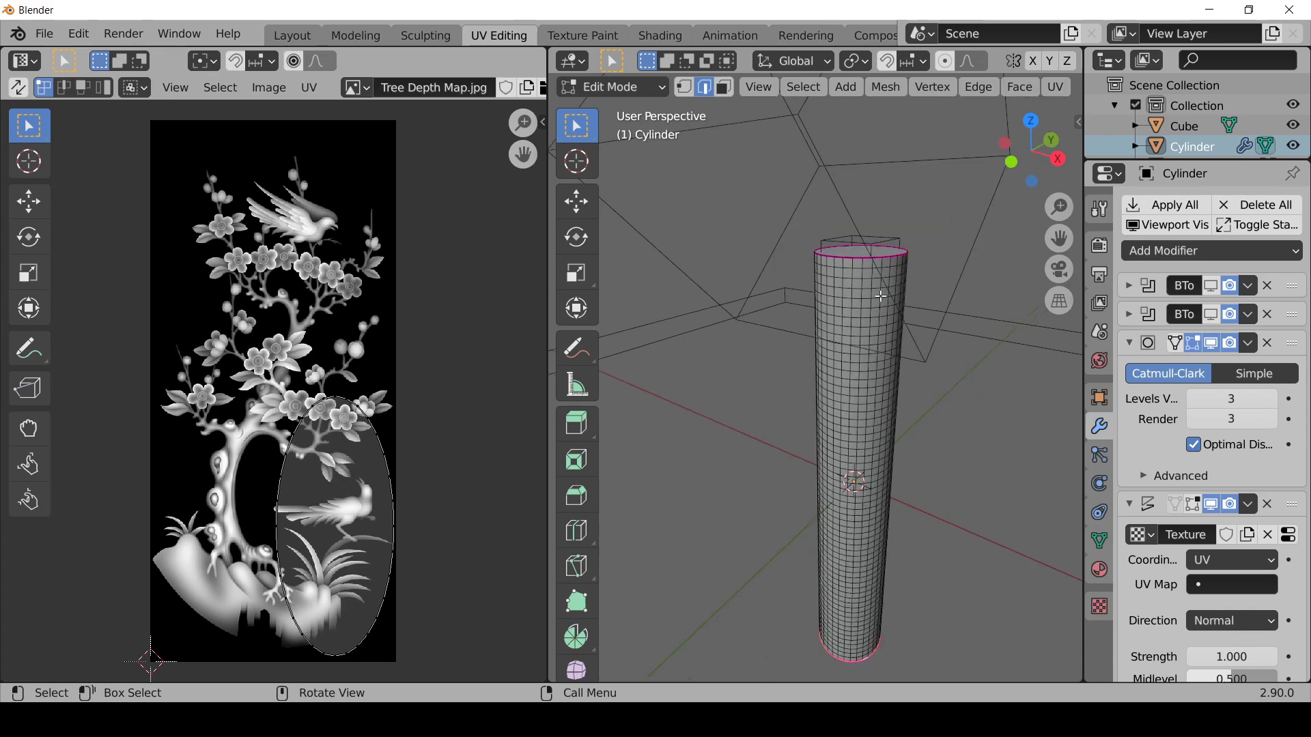
left_click(866, 662, "alt")
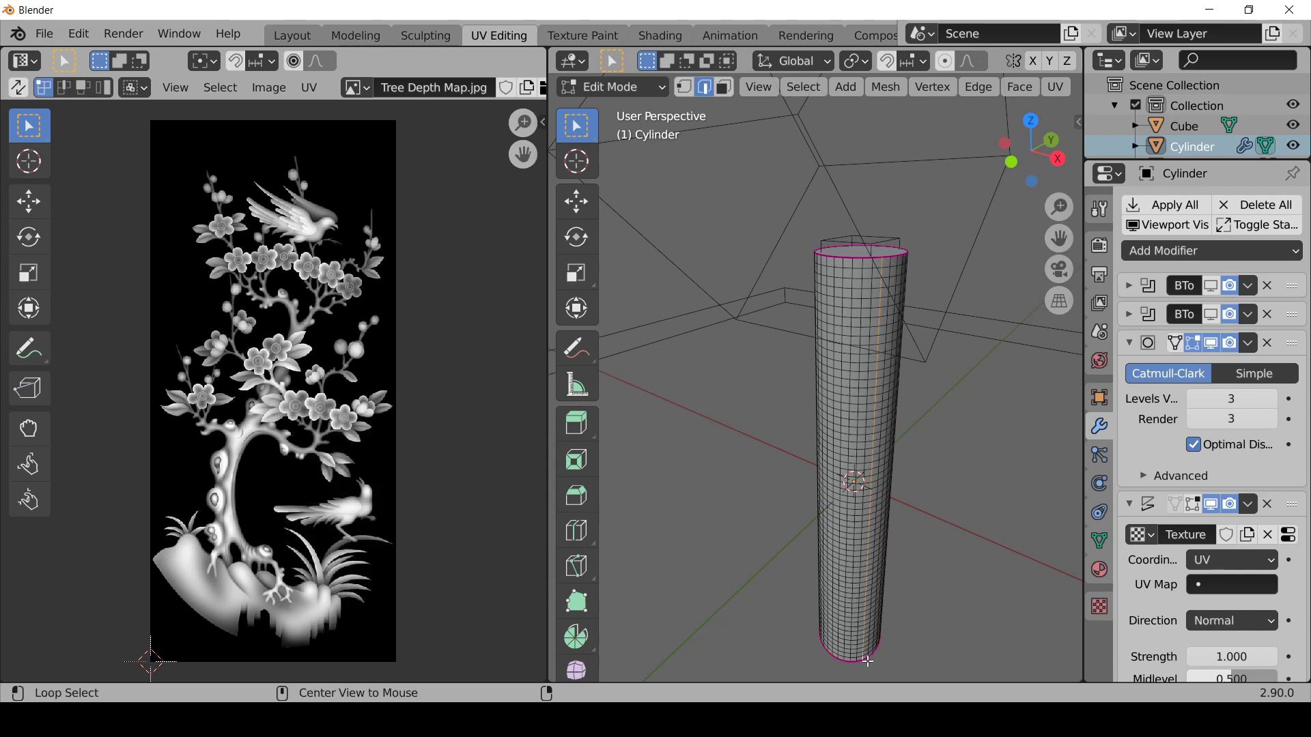
key("ctrl+z")
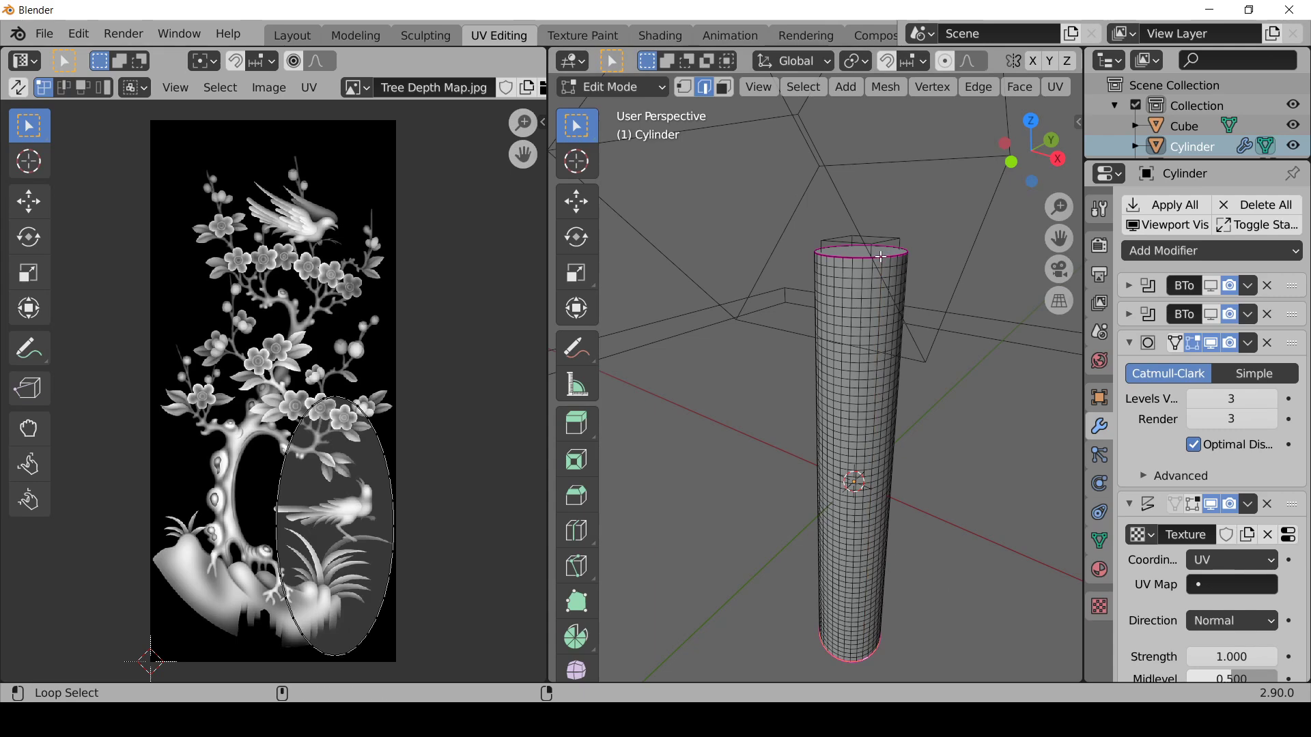
left_click(881, 254, "alt+shift")
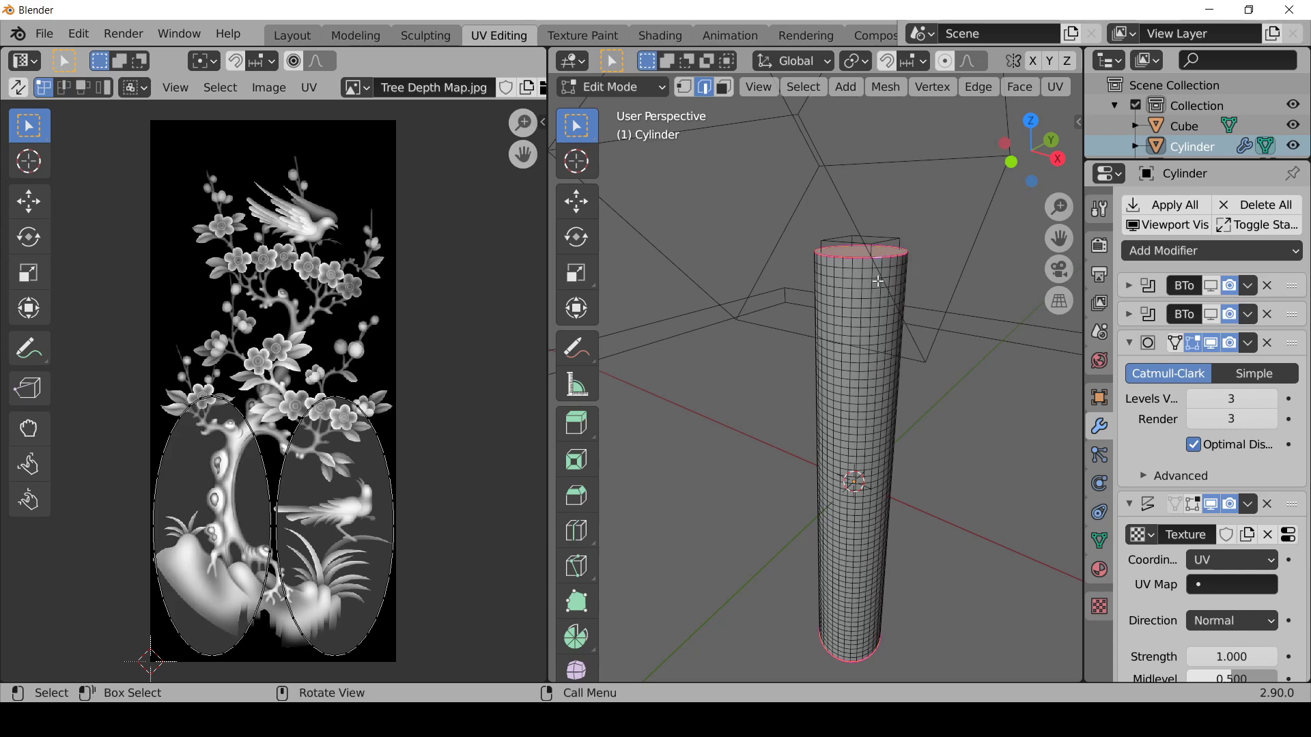
middle_click_drag(913, 305, 840, 306)
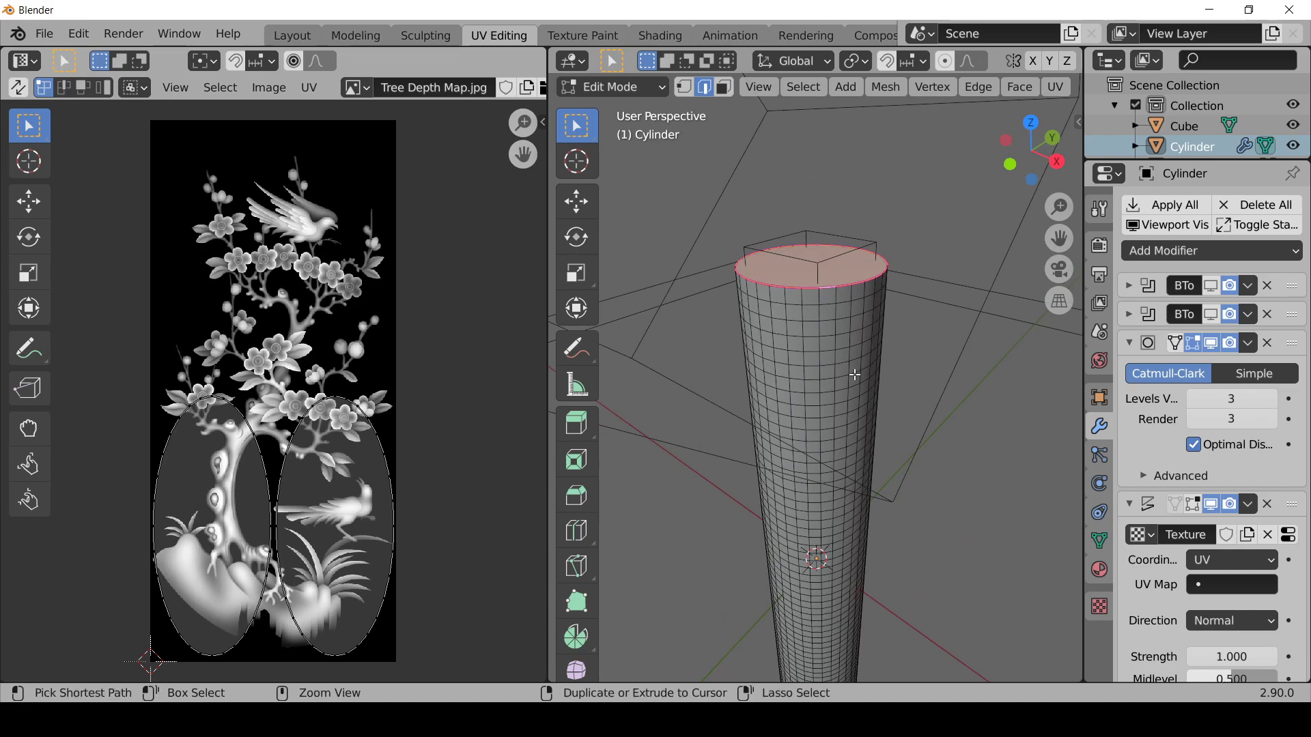
key("ctrl+l")
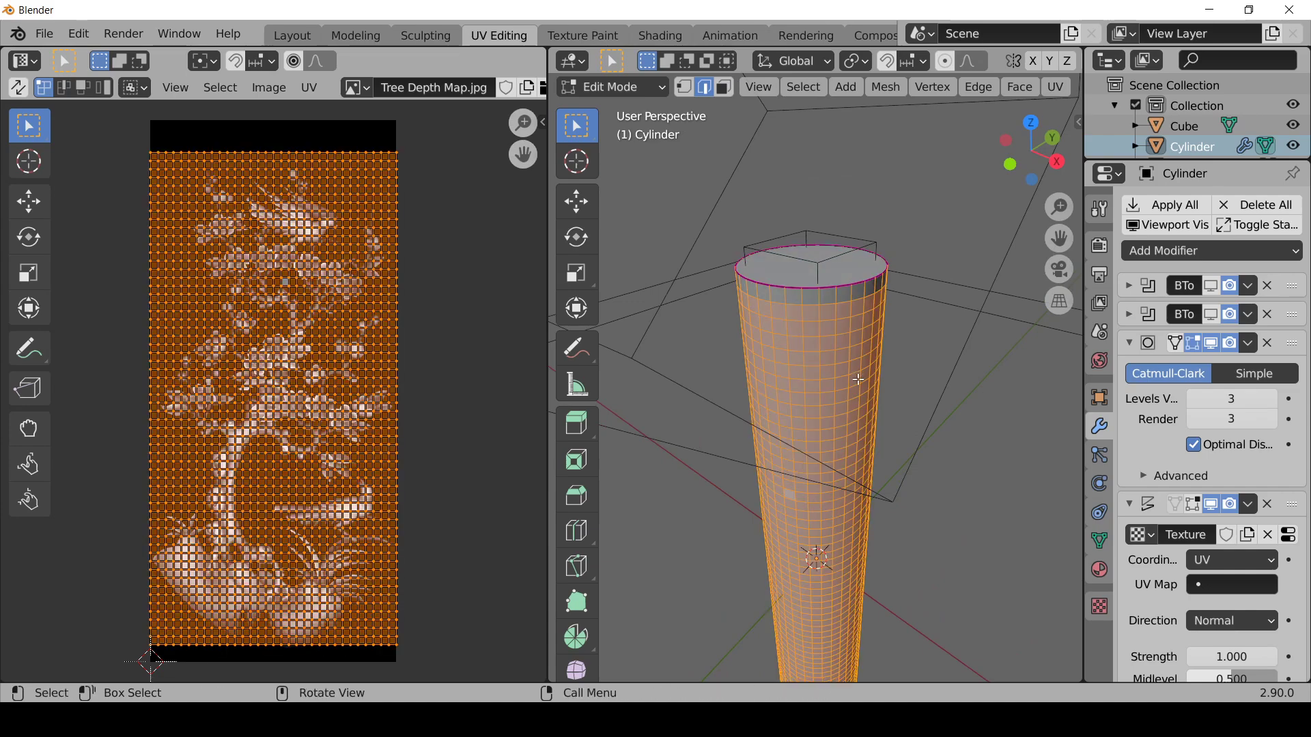
key("ctrl")
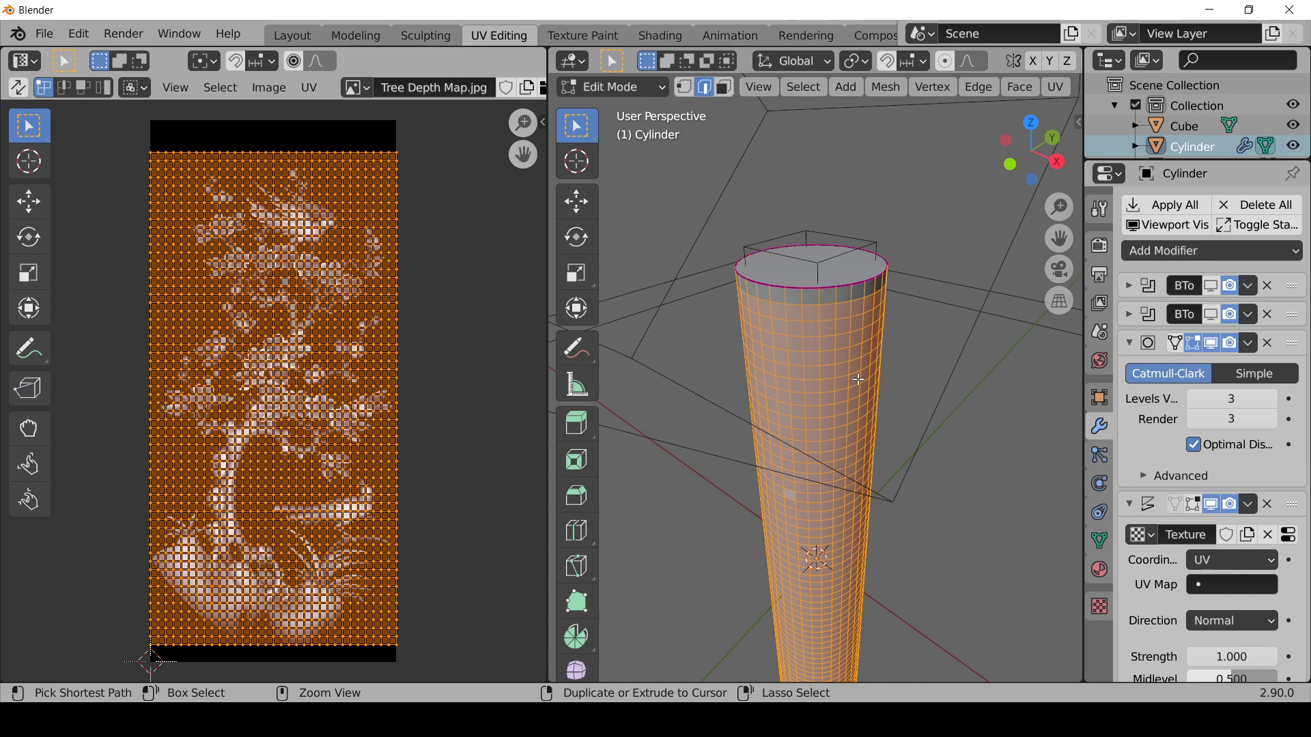
key("ctrl+z")
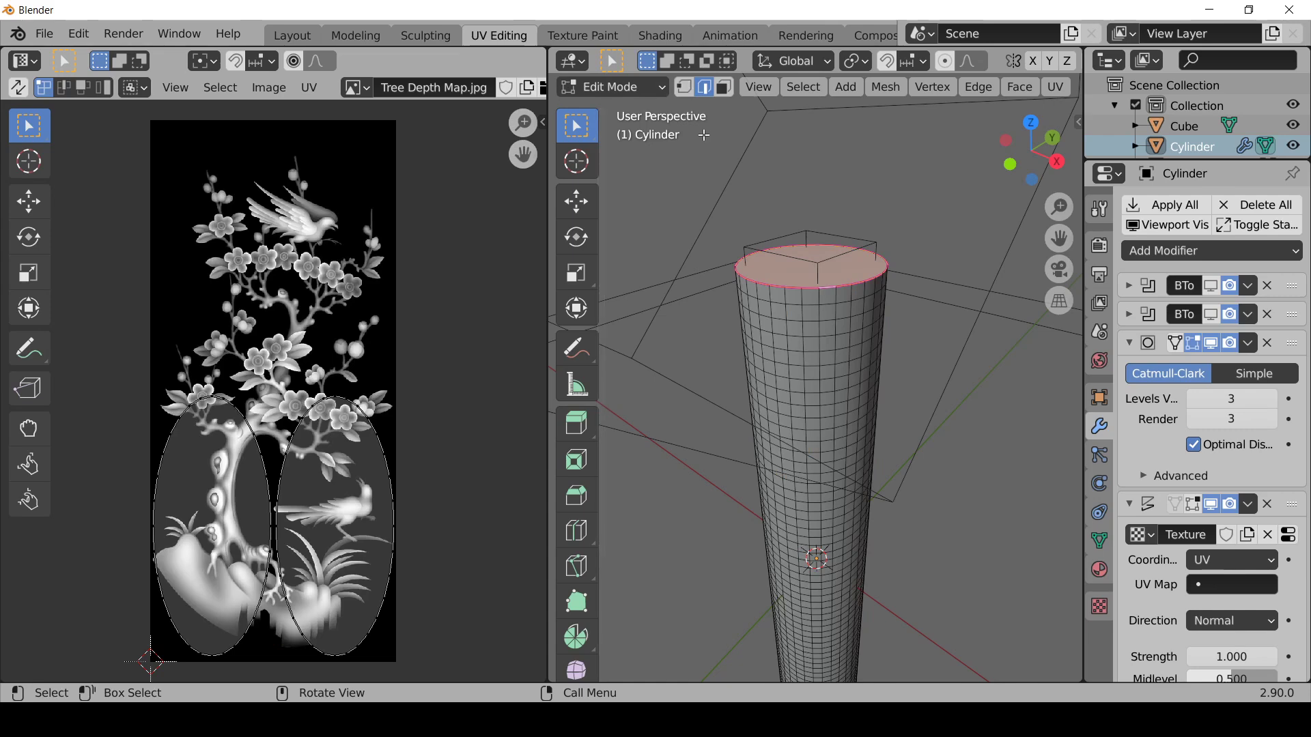
Step: Switch to vertex selection and invert the selection so all side vertices except the two rims are selected
left_click(686, 94)
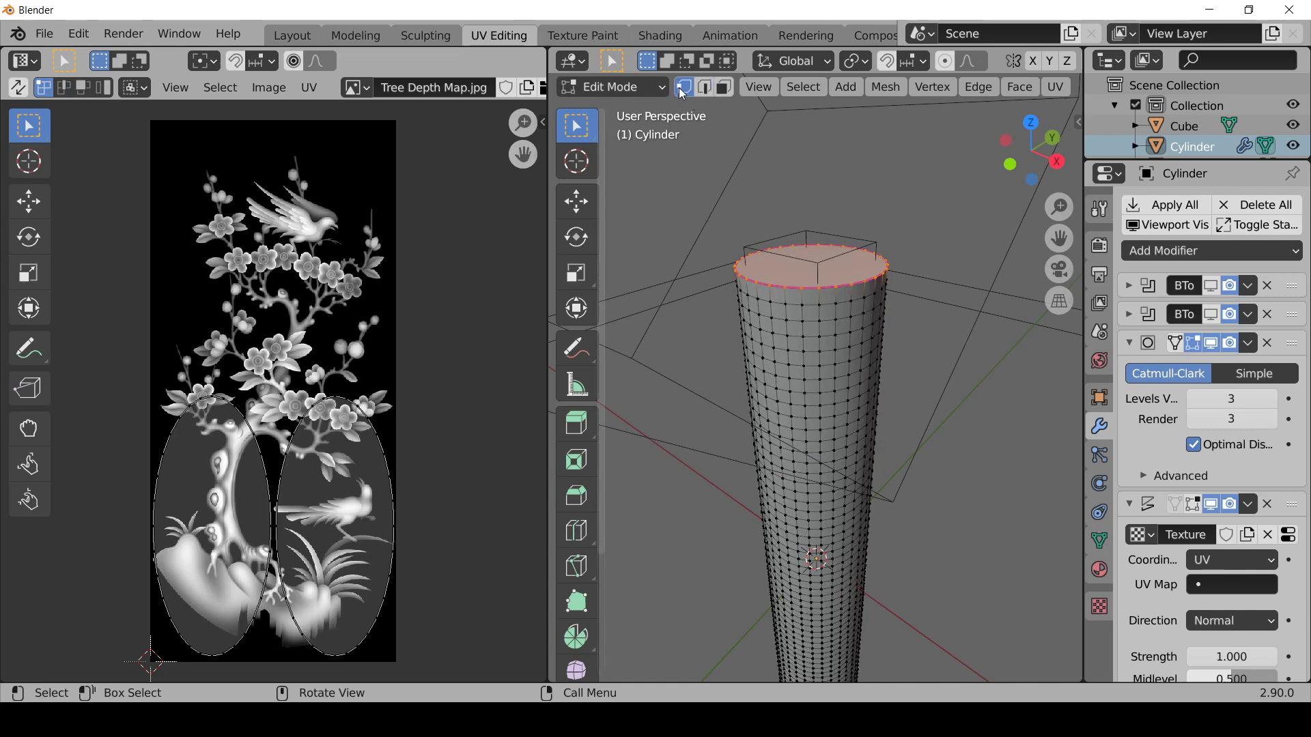
key("a")
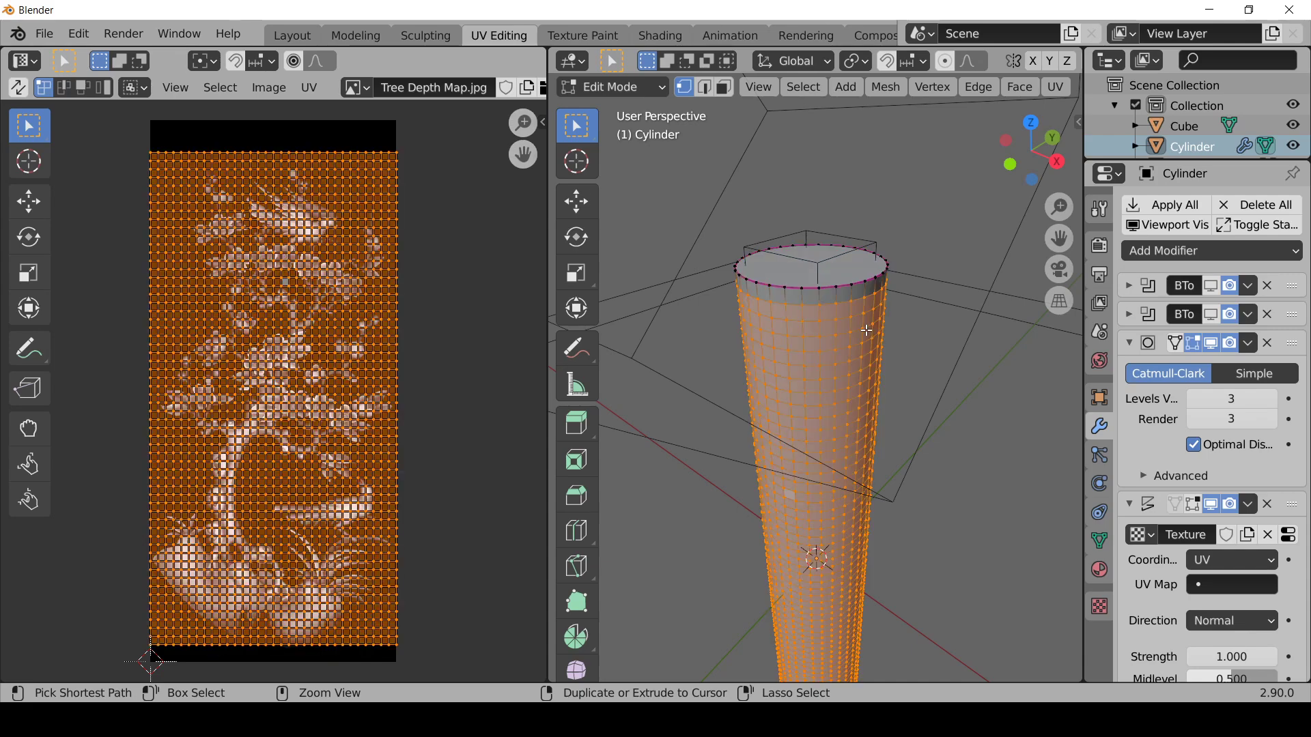
scroll(870, 329, "down", 2)
middle_click_drag(870, 328, 871, 372)
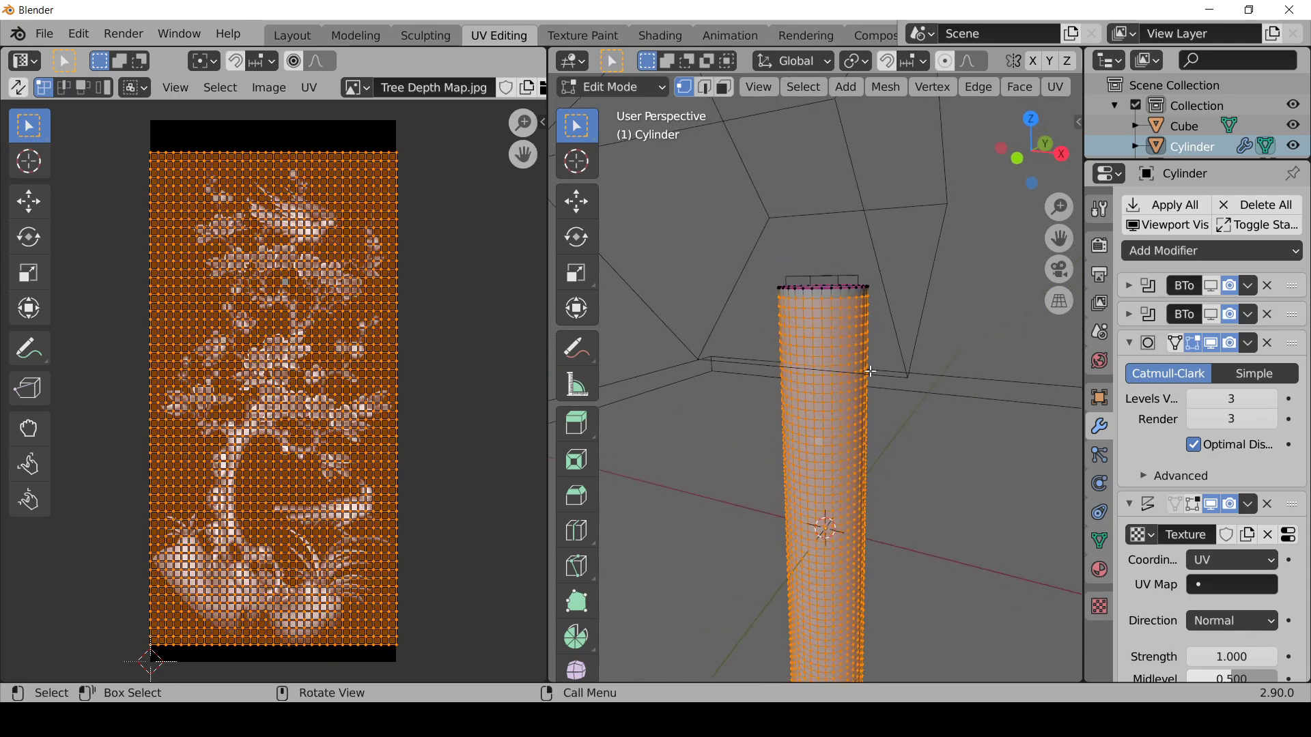
middle_click_drag(889, 444, 897, 330, "shift")
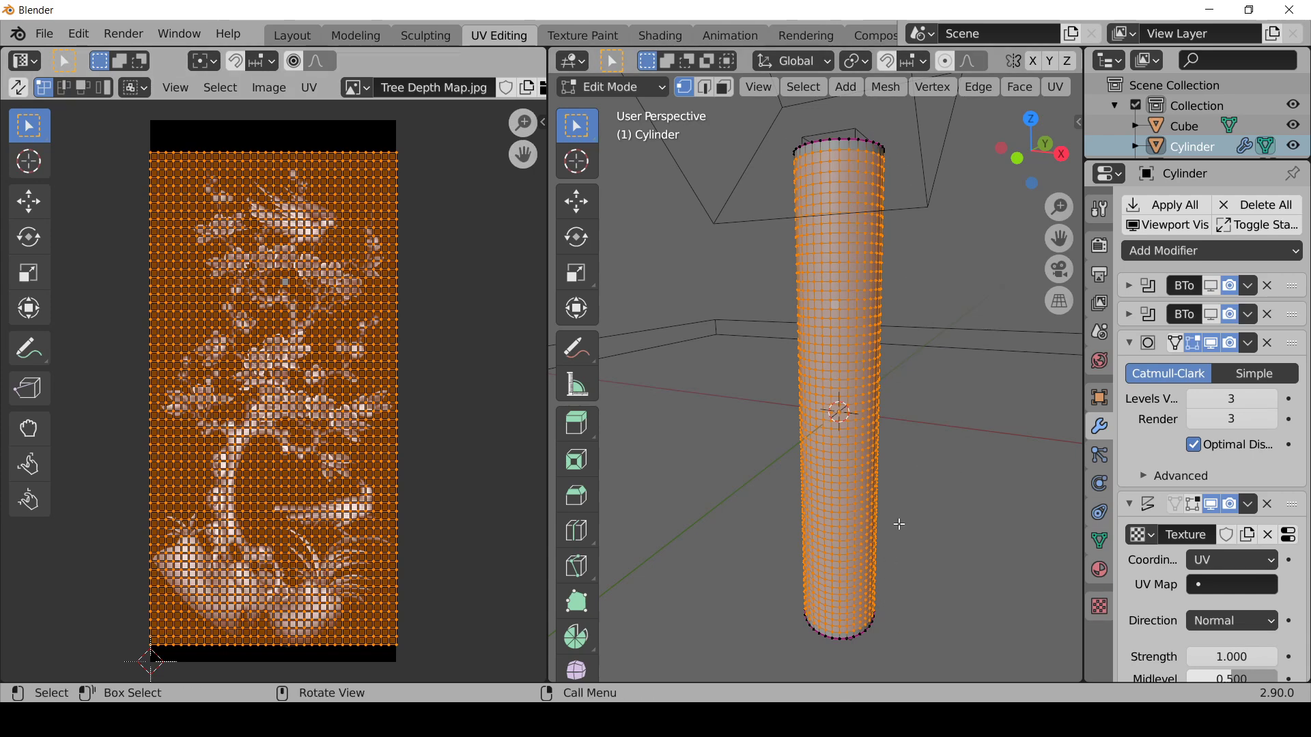
Step: Create a vertex group named DisplaceGroup and assign the selected side vertices to it
left_click(1099, 543)
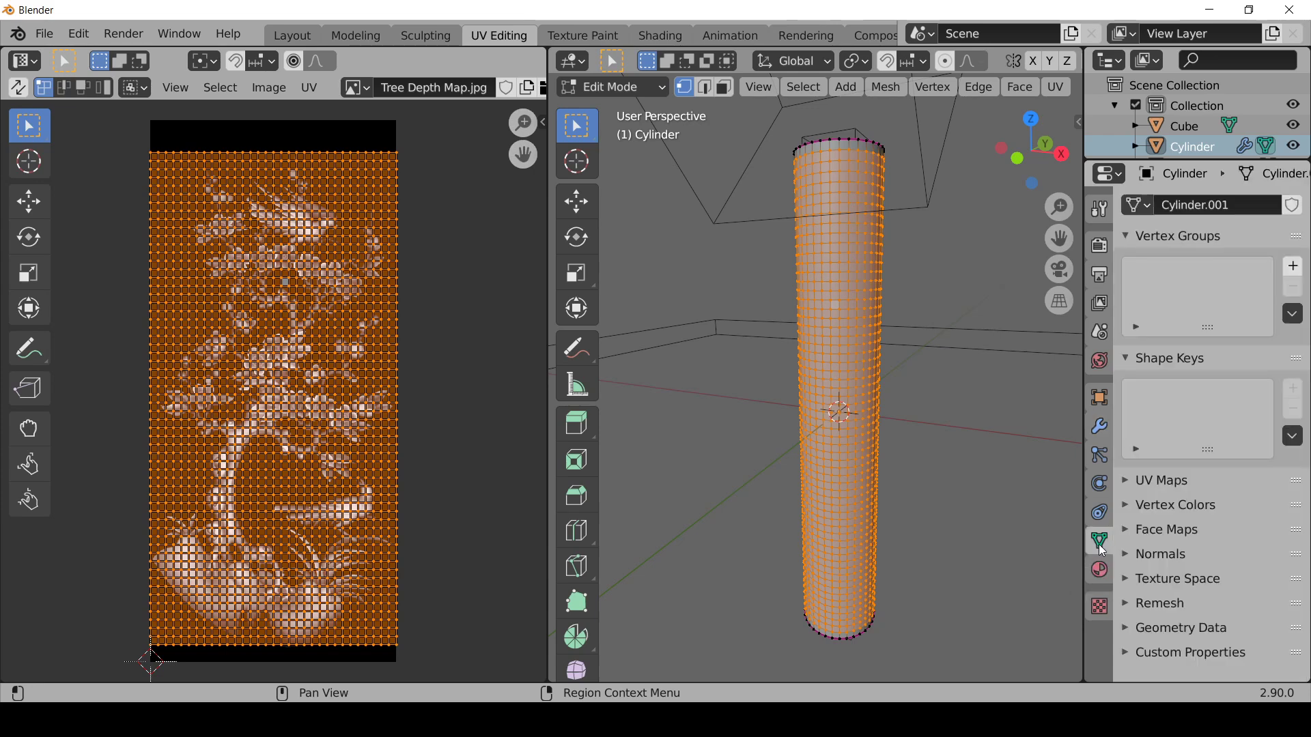
left_click(1293, 265)
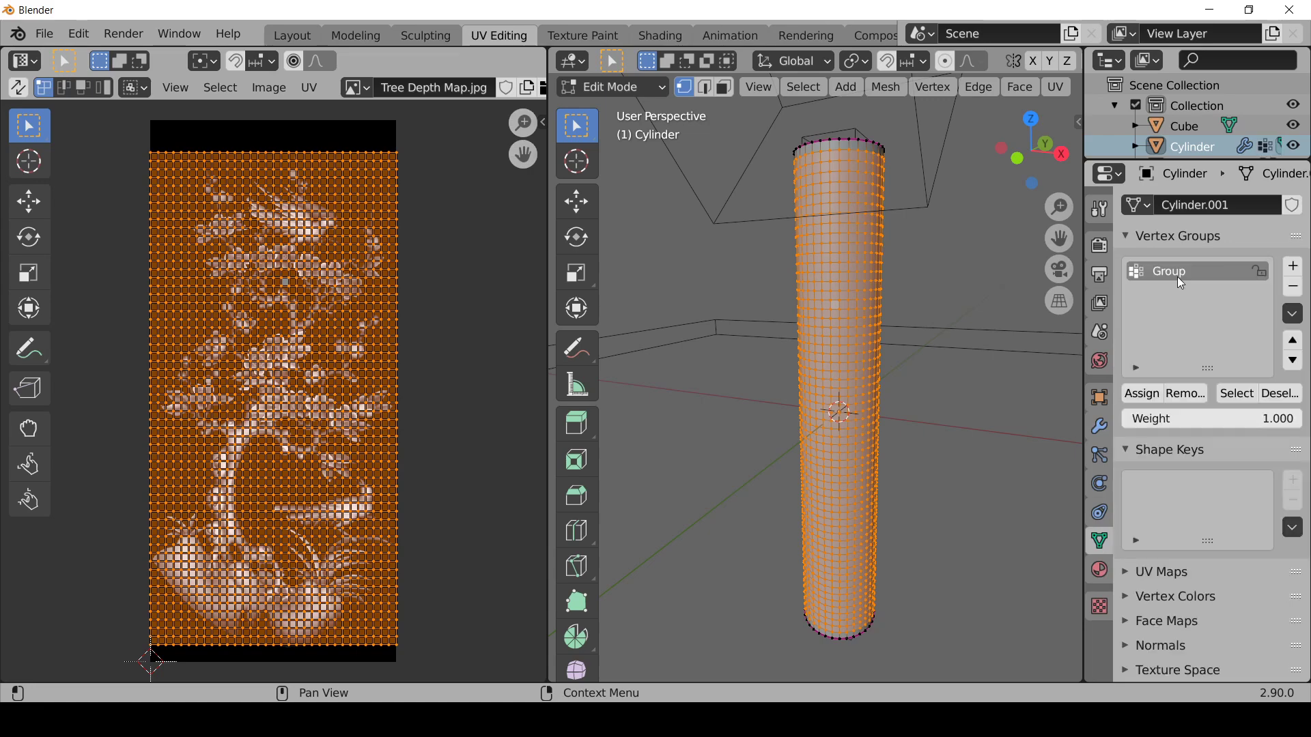
type("DisplaceG")
left_click(1138, 403)
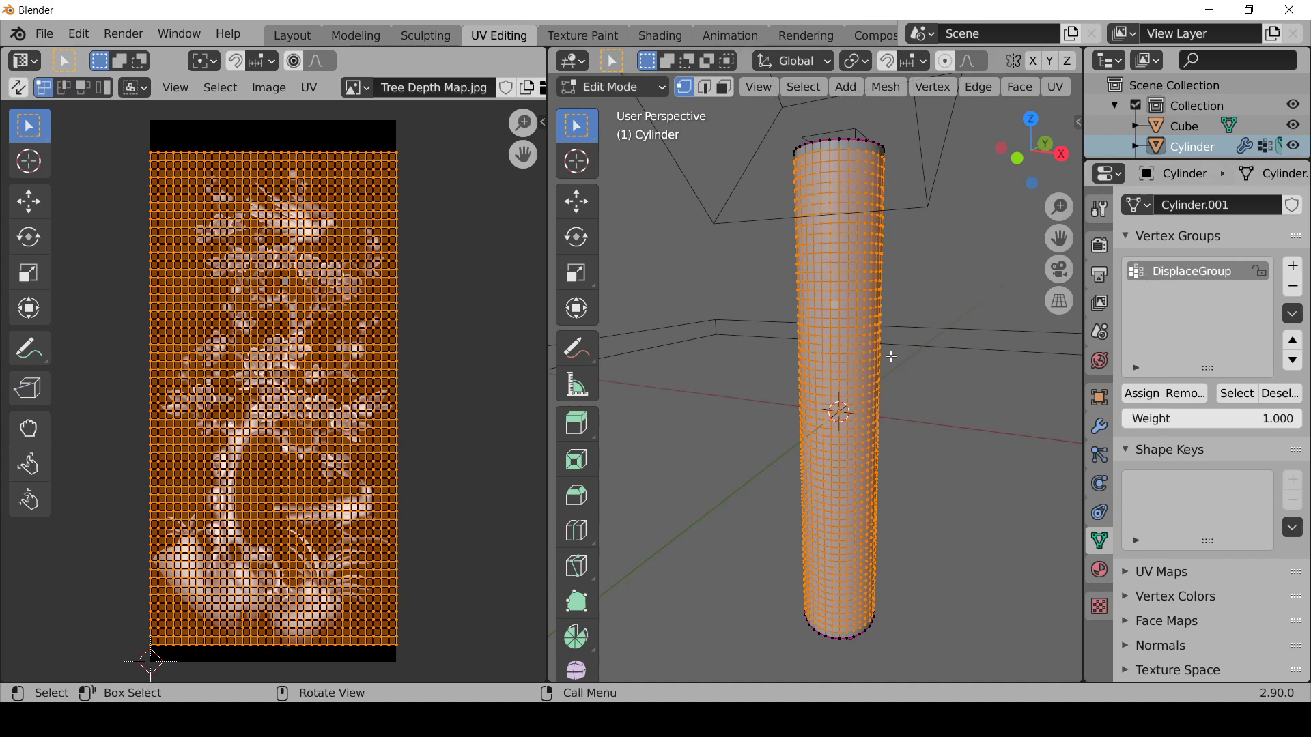
Step: Limit the Displace modifier to the DisplaceGroup vertex group
left_click(1099, 428)
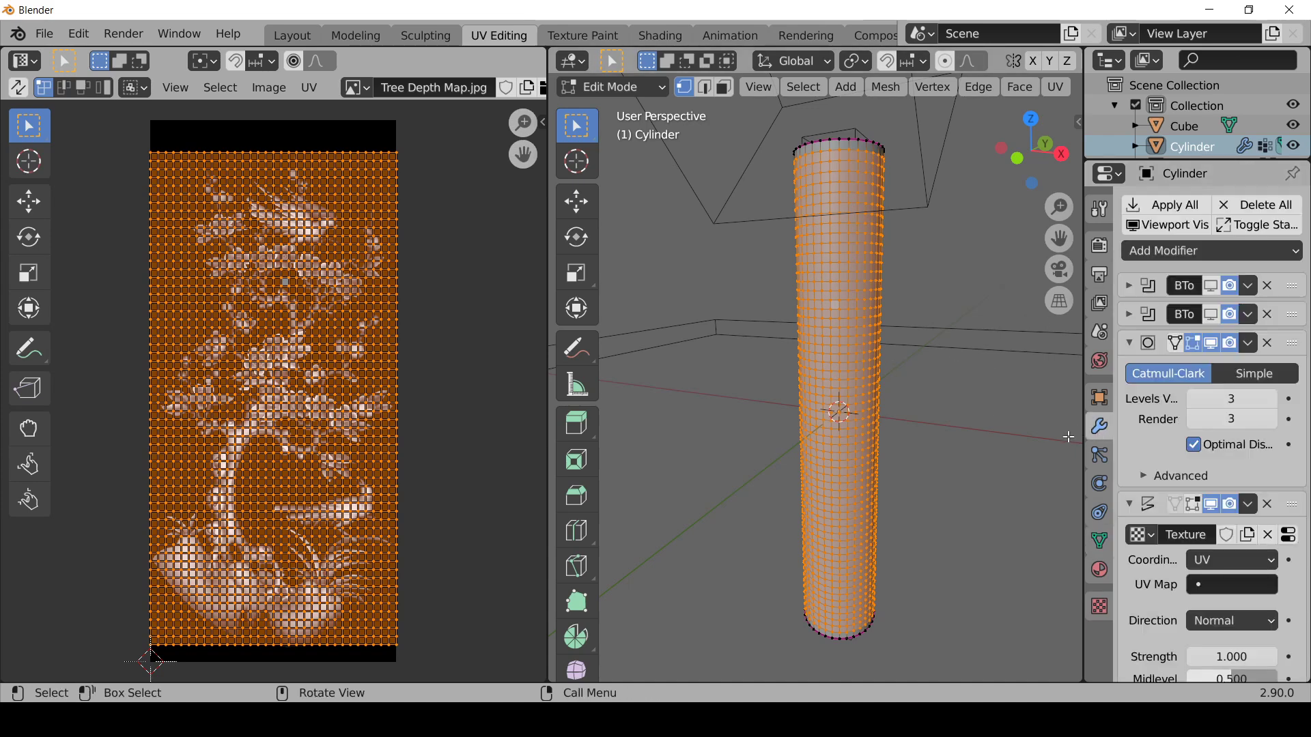
scroll(1168, 574, "down", 1)
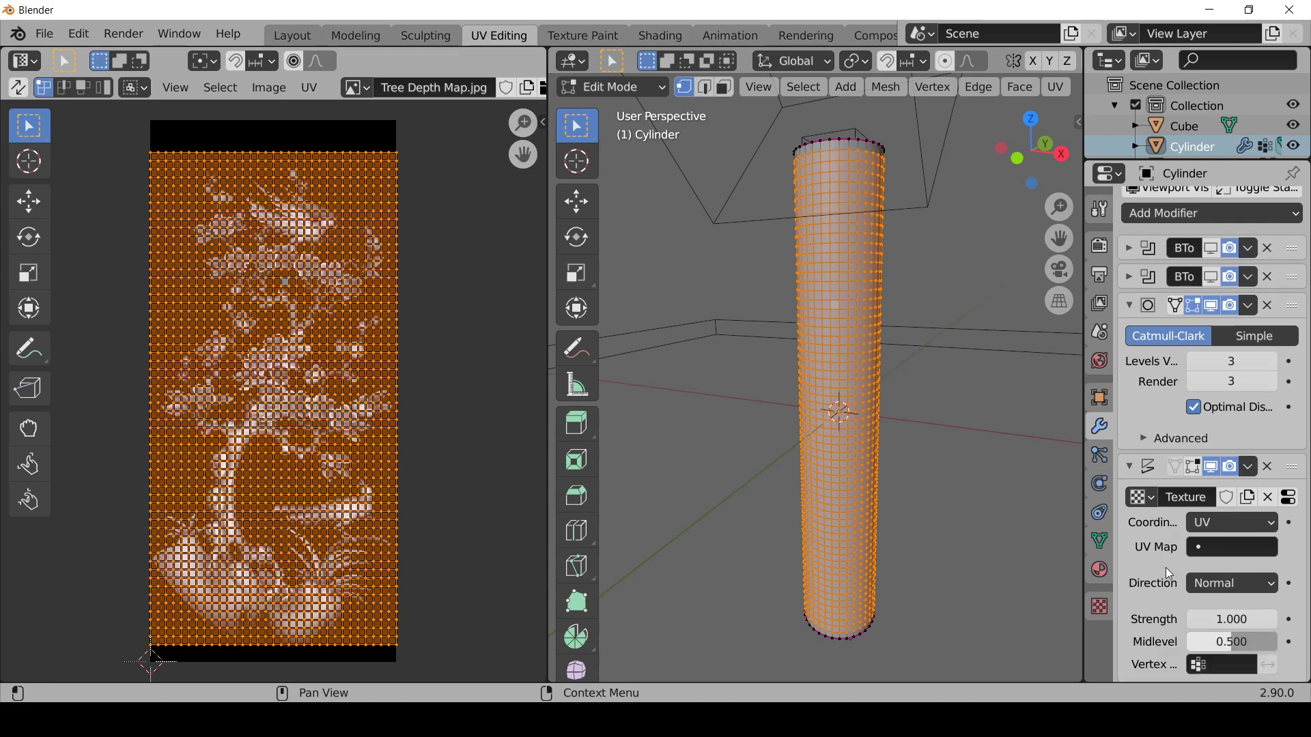
left_click(1227, 664)
left_click(1127, 454)
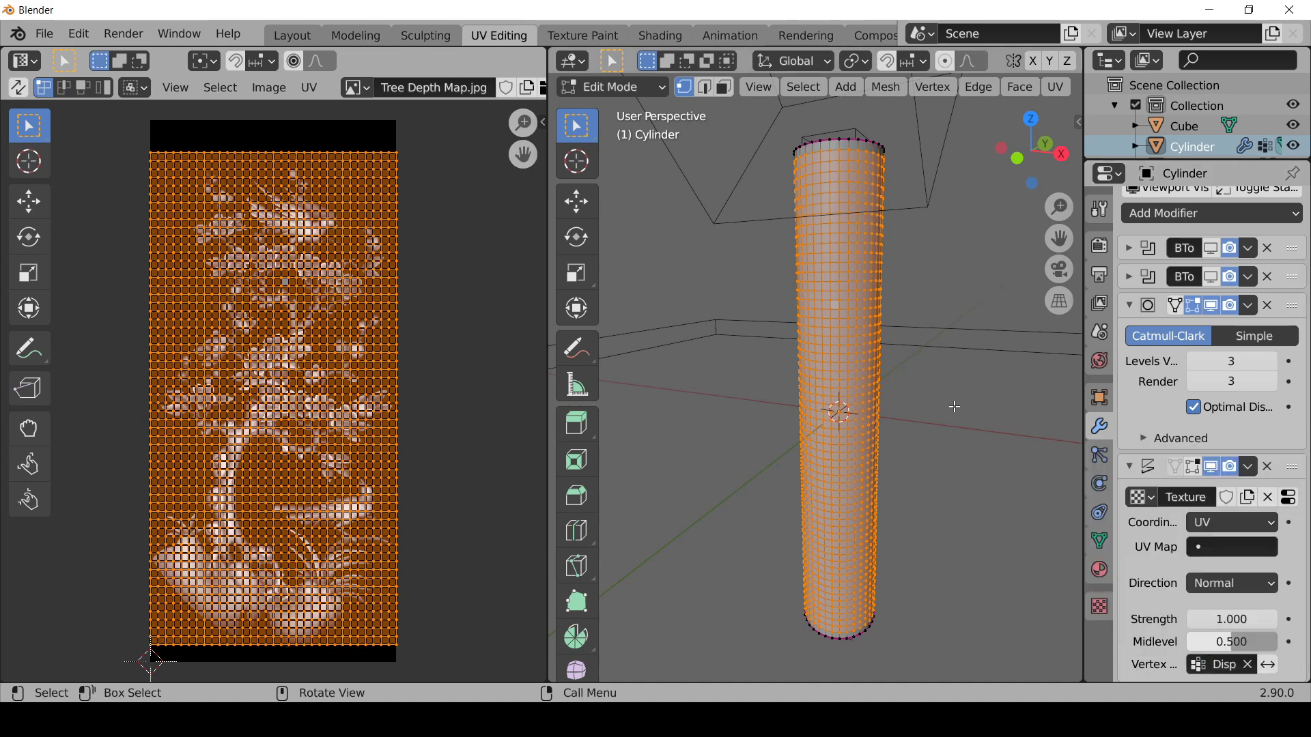
Step: Return to Object Mode and view the displaced cylinder from the front
key("Tab")
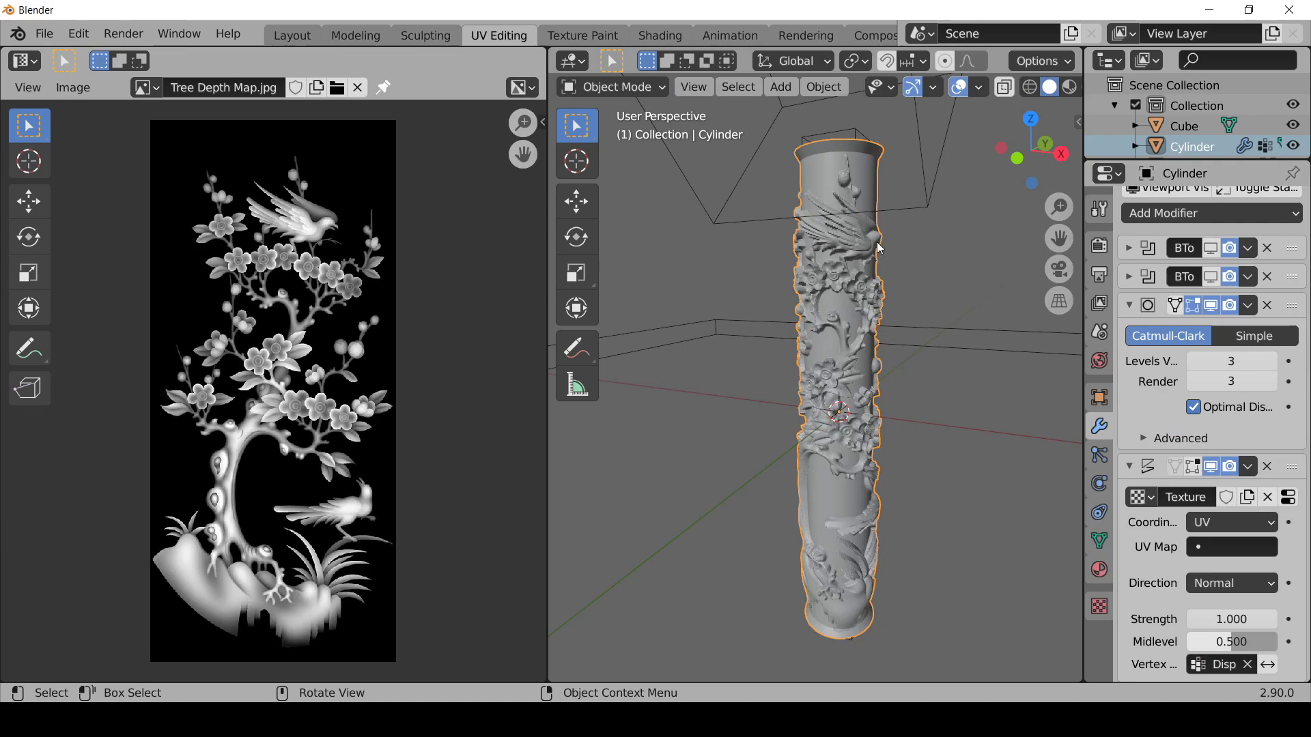
middle_click_drag(889, 137, 871, 224)
key("KP_1")
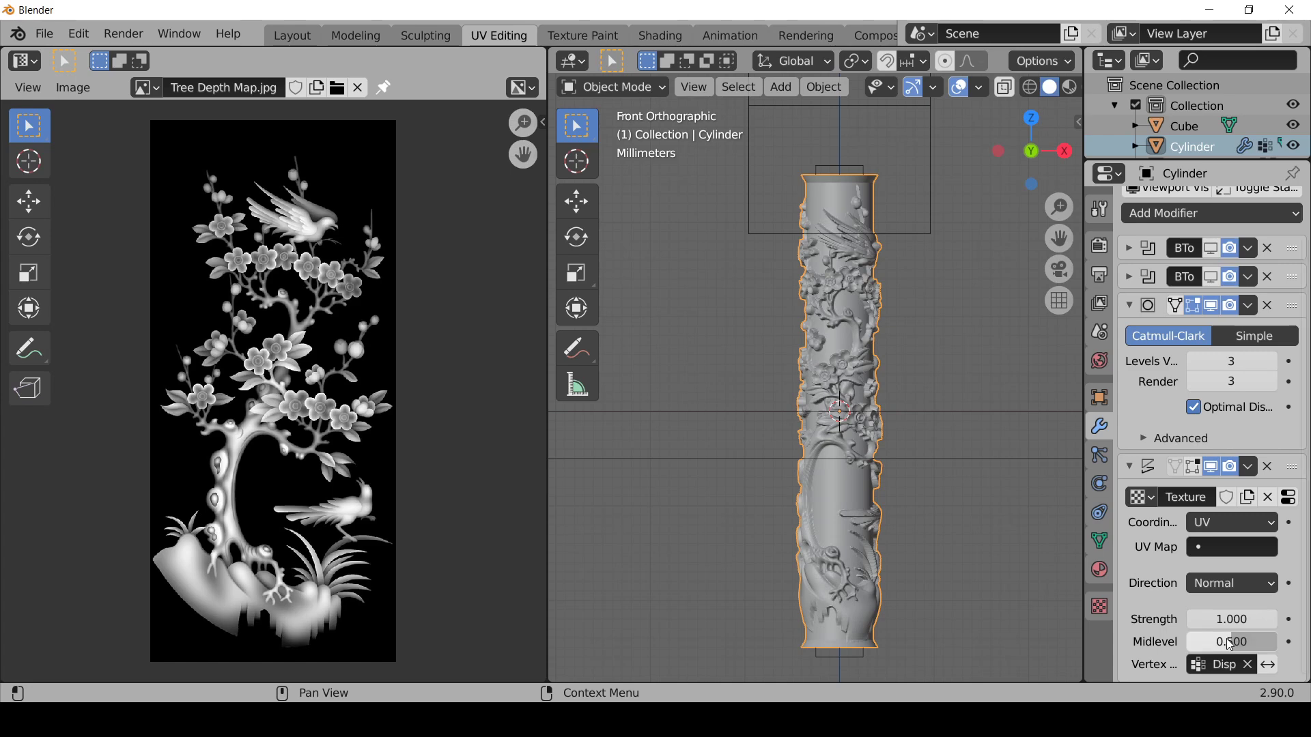
Step: Try a Displace Midlevel of 0, then restore it to 0.5
left_click_drag(1237, 652, 1191, 642)
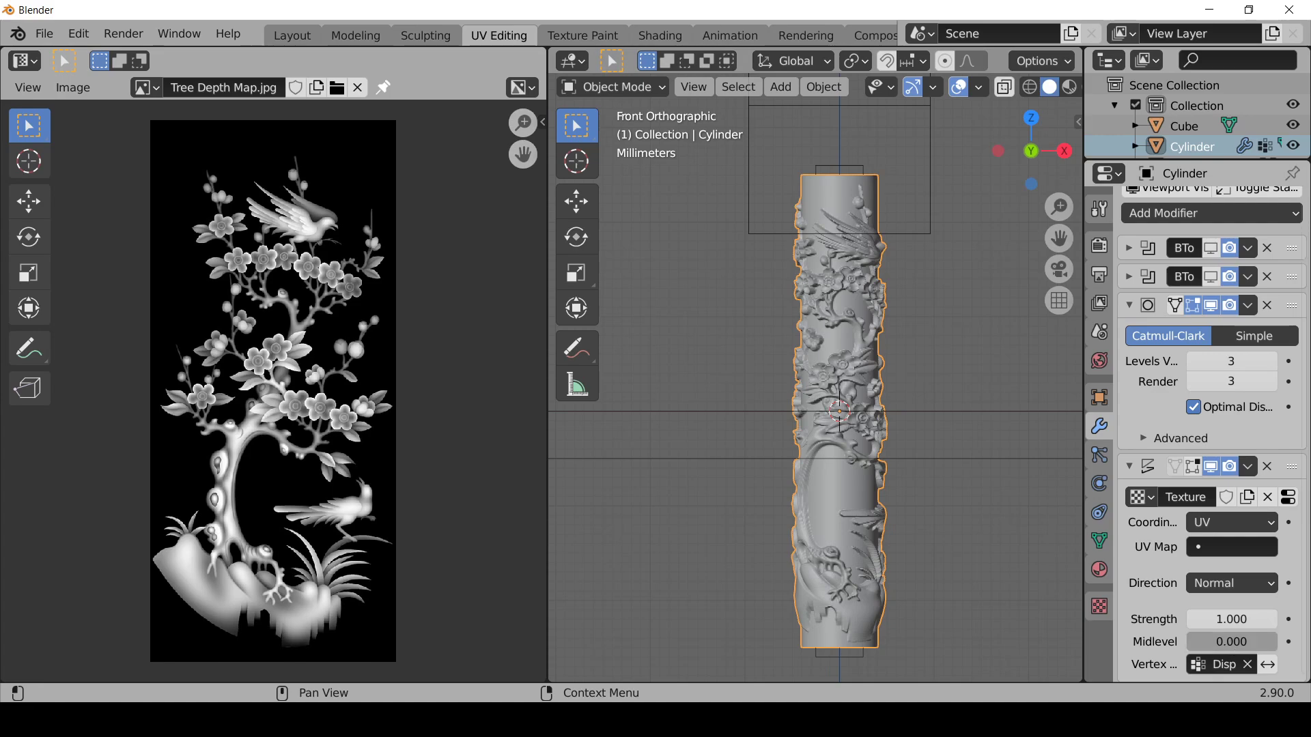
left_click(1230, 643)
type("0.5")
key("Return")
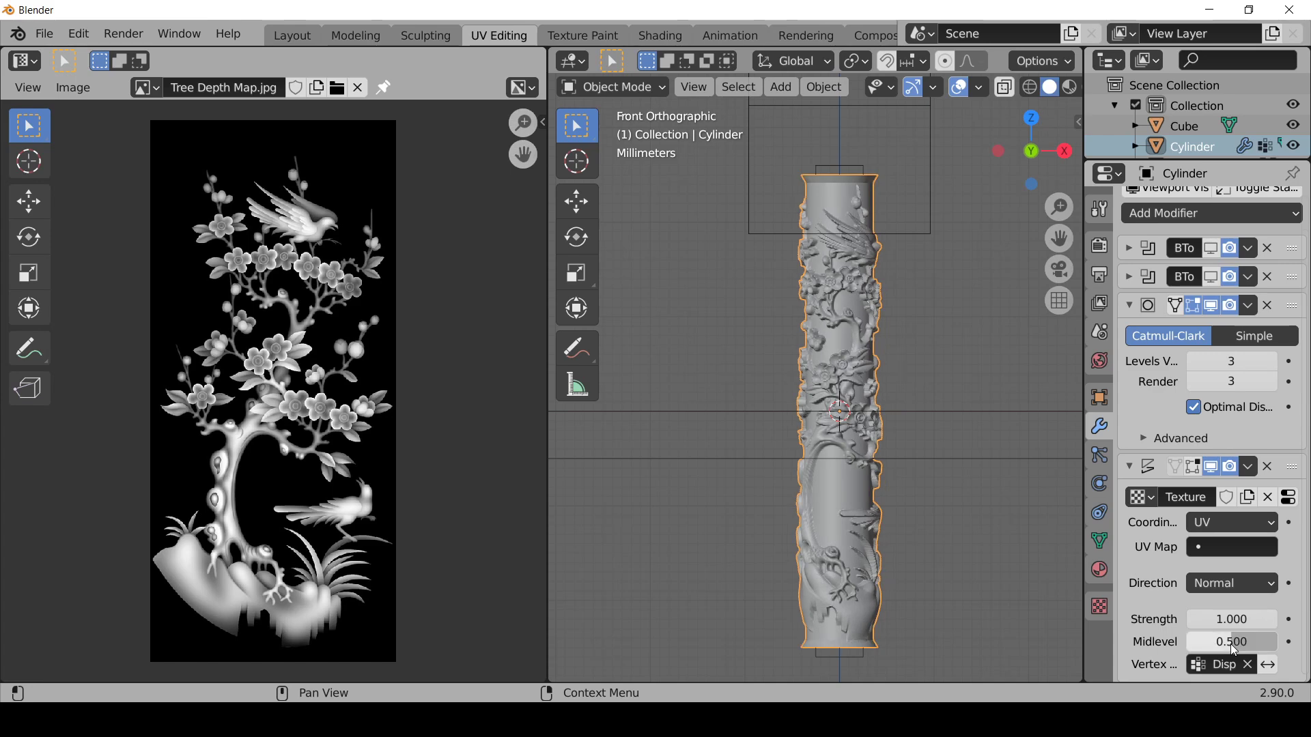
Step: Try a Displace Midlevel of 1, inspect the cylinder's upper rim, and restore the Midlevel to 0.5
left_click_drag(1233, 649, 1300, 644)
scroll(887, 198, "up", 3)
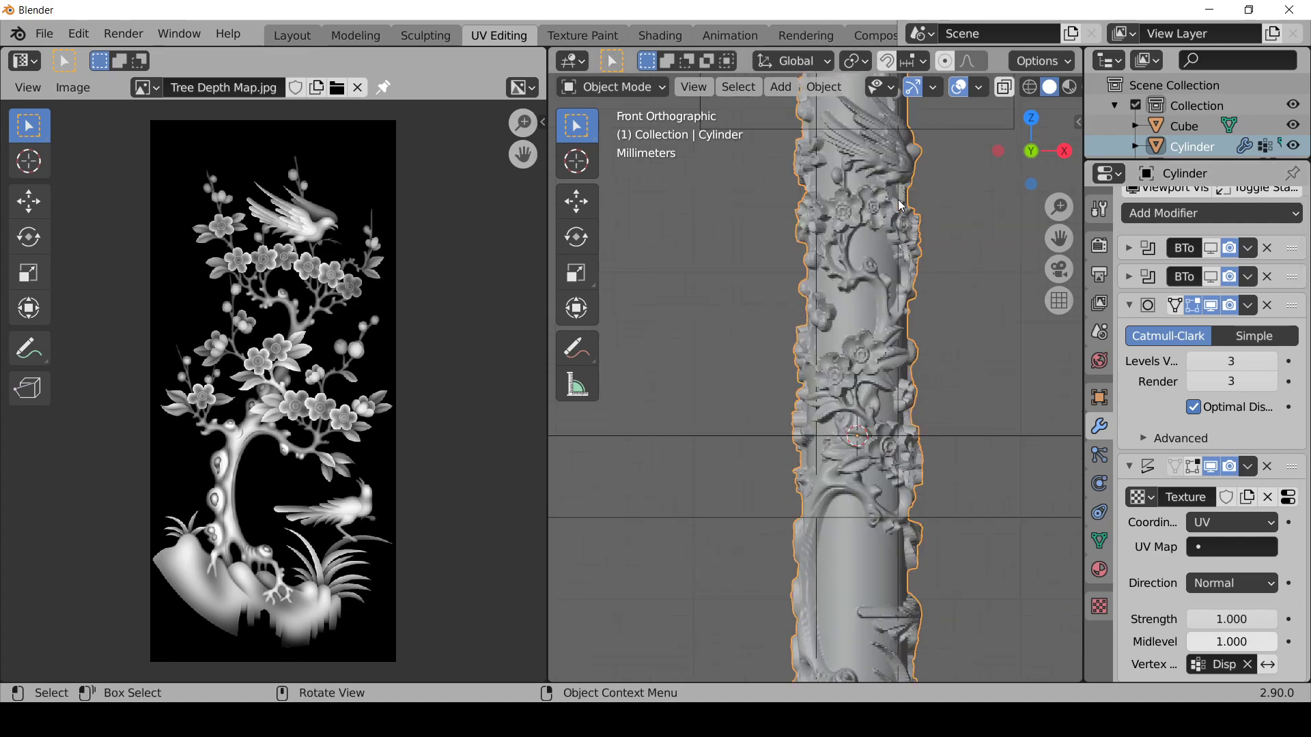
middle_click_drag(970, 175, 879, 442, "shift")
scroll(806, 310, "up", 3)
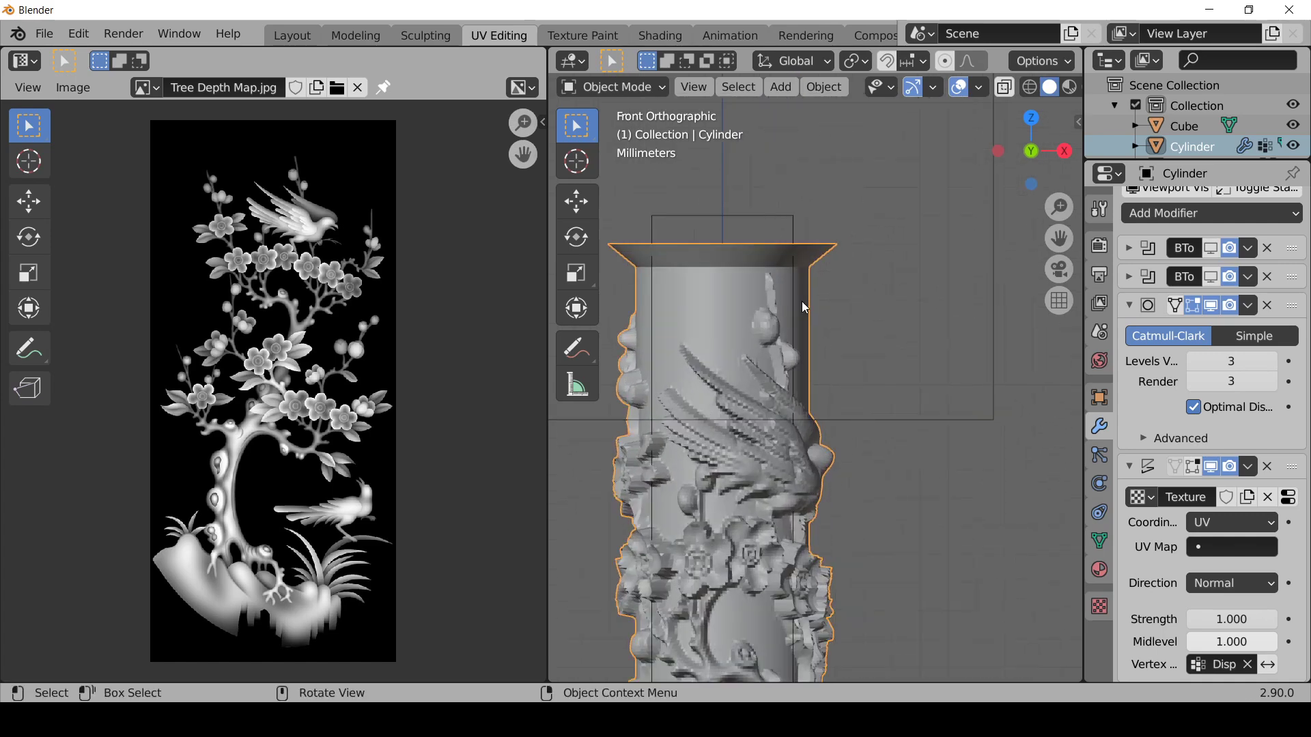
left_click(1237, 644)
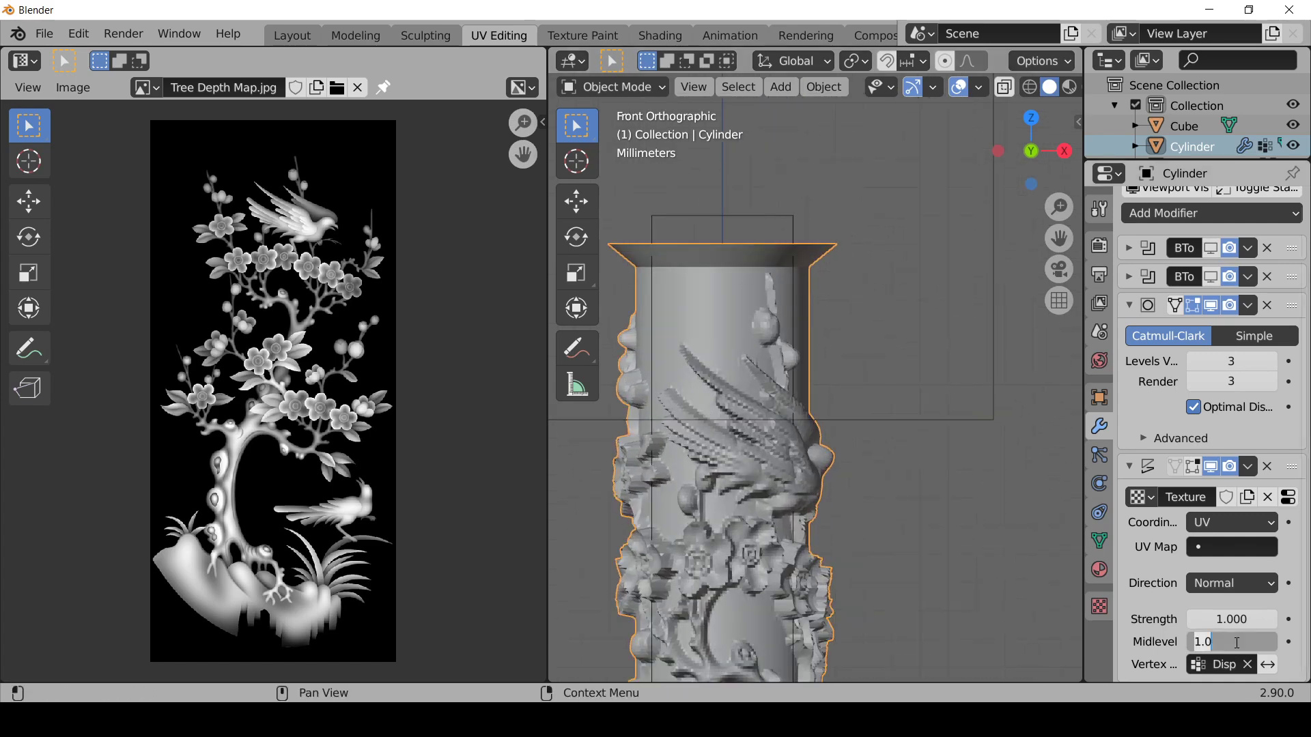
type(".5")
key("Return")
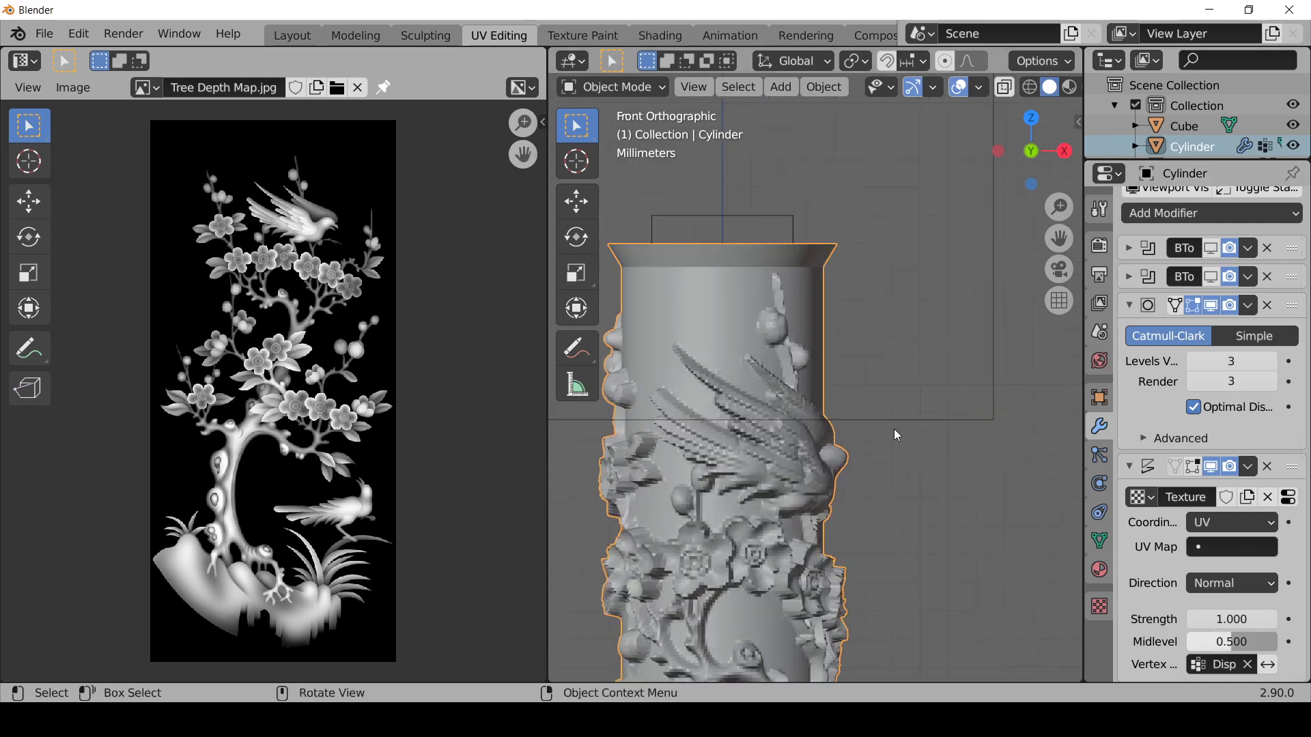
Step: Extrude the cylinder's top face upward a short distance to lengthen the rim, and return to Object Mode
scroll(759, 281, "down", 1)
middle_click_drag(725, 262, 852, 261)
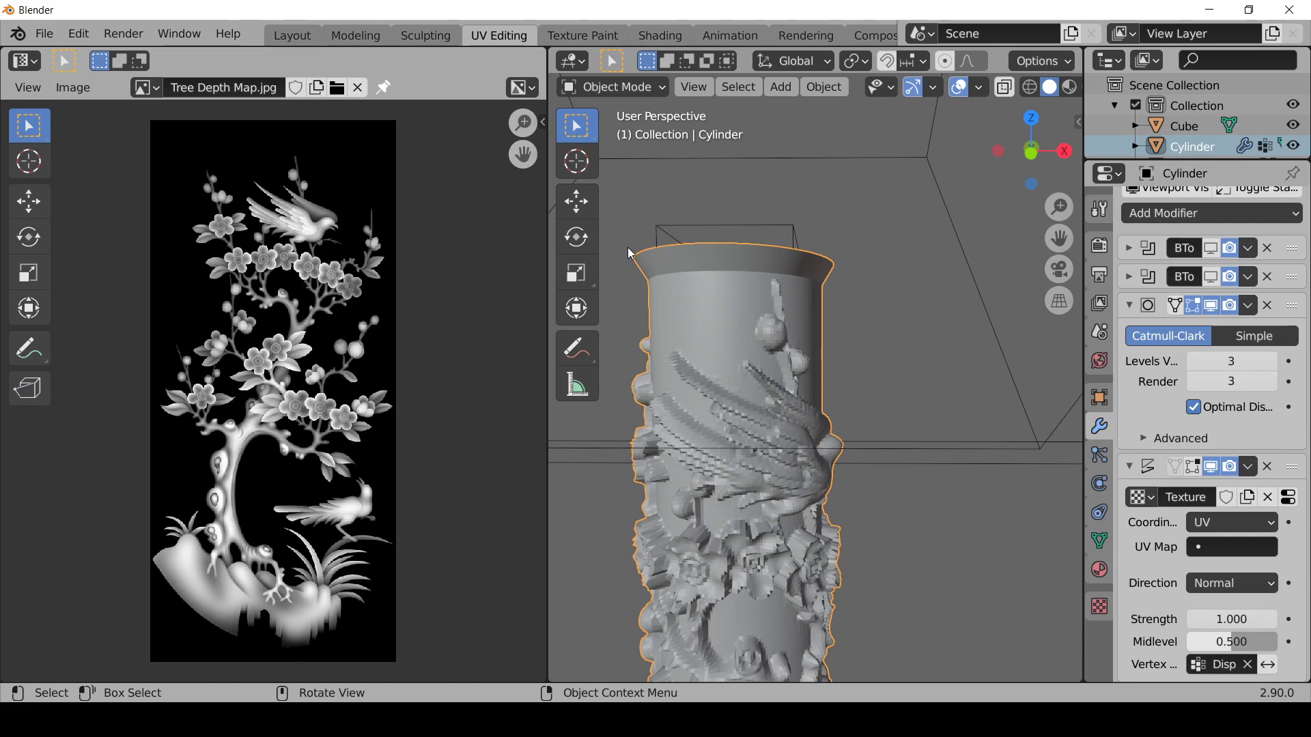
middle_click_drag(738, 243, 735, 275)
key("Tab")
left_click(735, 276)
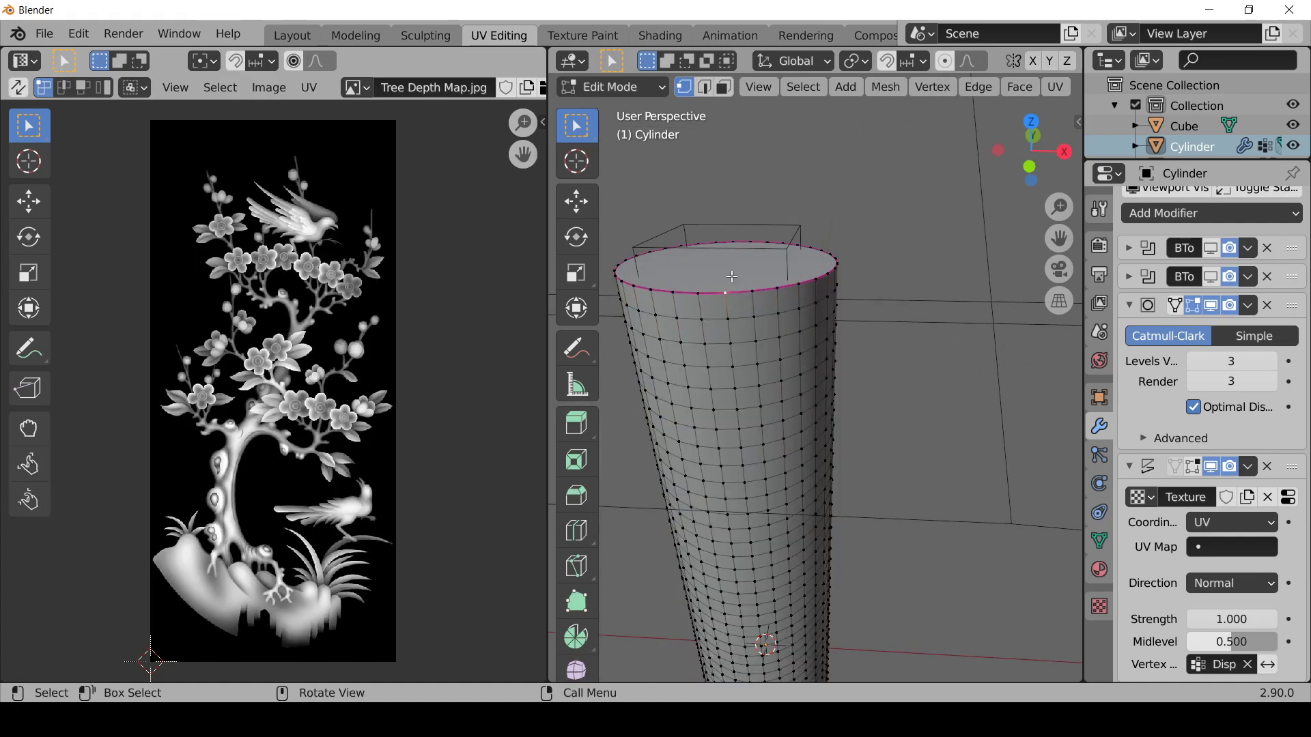
key("3")
left_click(731, 265)
key("e")
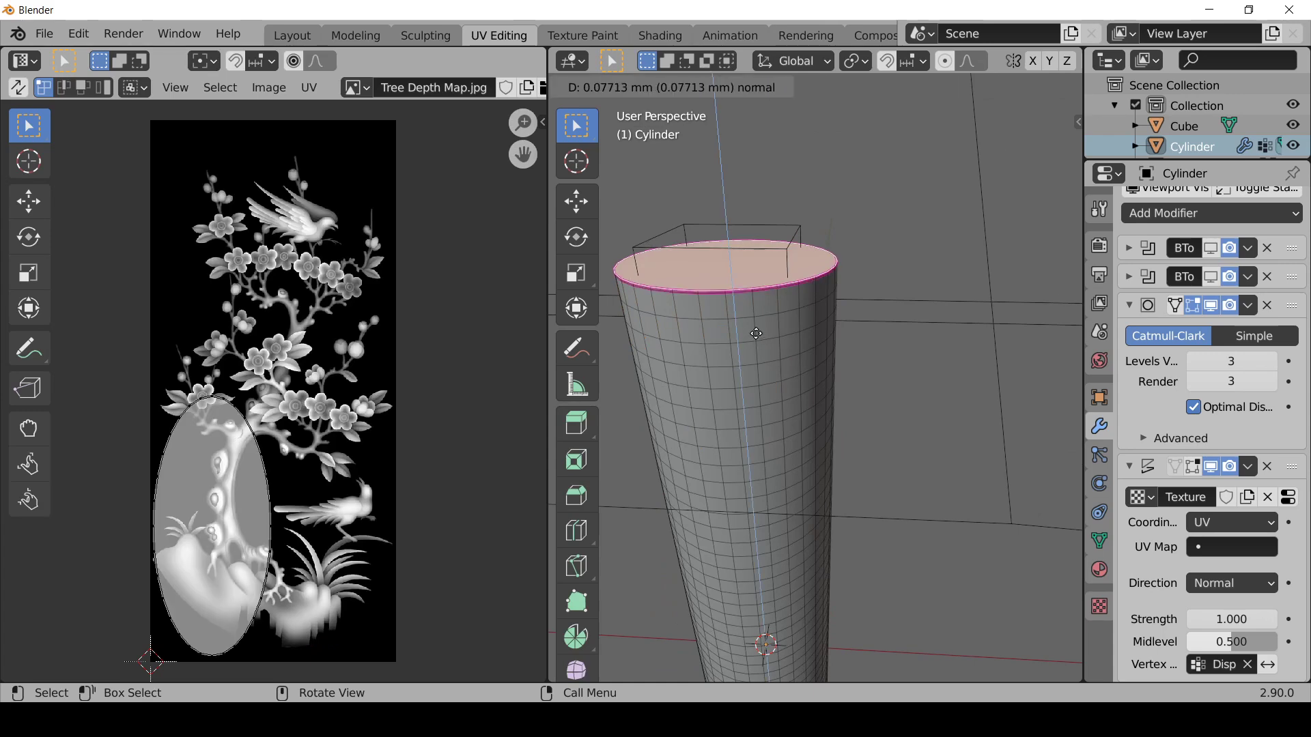
left_click(756, 319)
key("Tab")
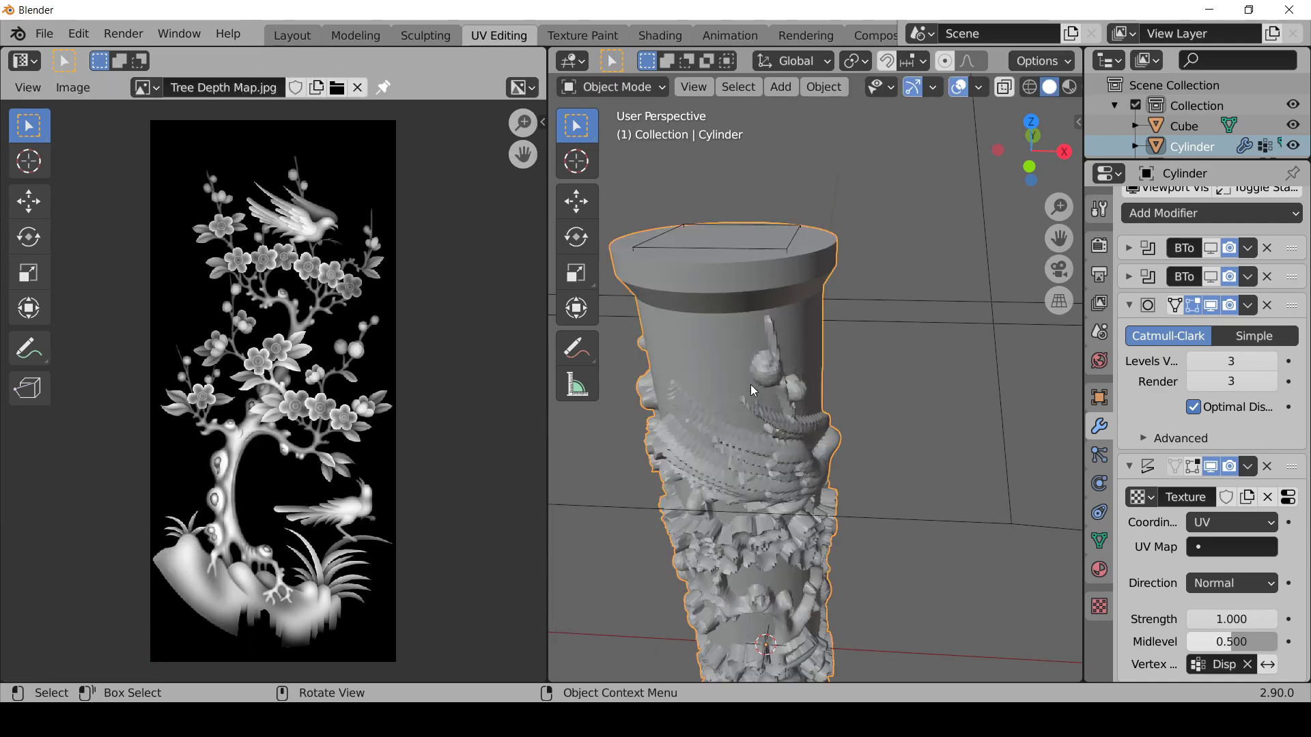
Step: Move both BTool Boolean modifiers below Displace in the stack and enable their viewport display
middle_click_drag(751, 413, 718, 285)
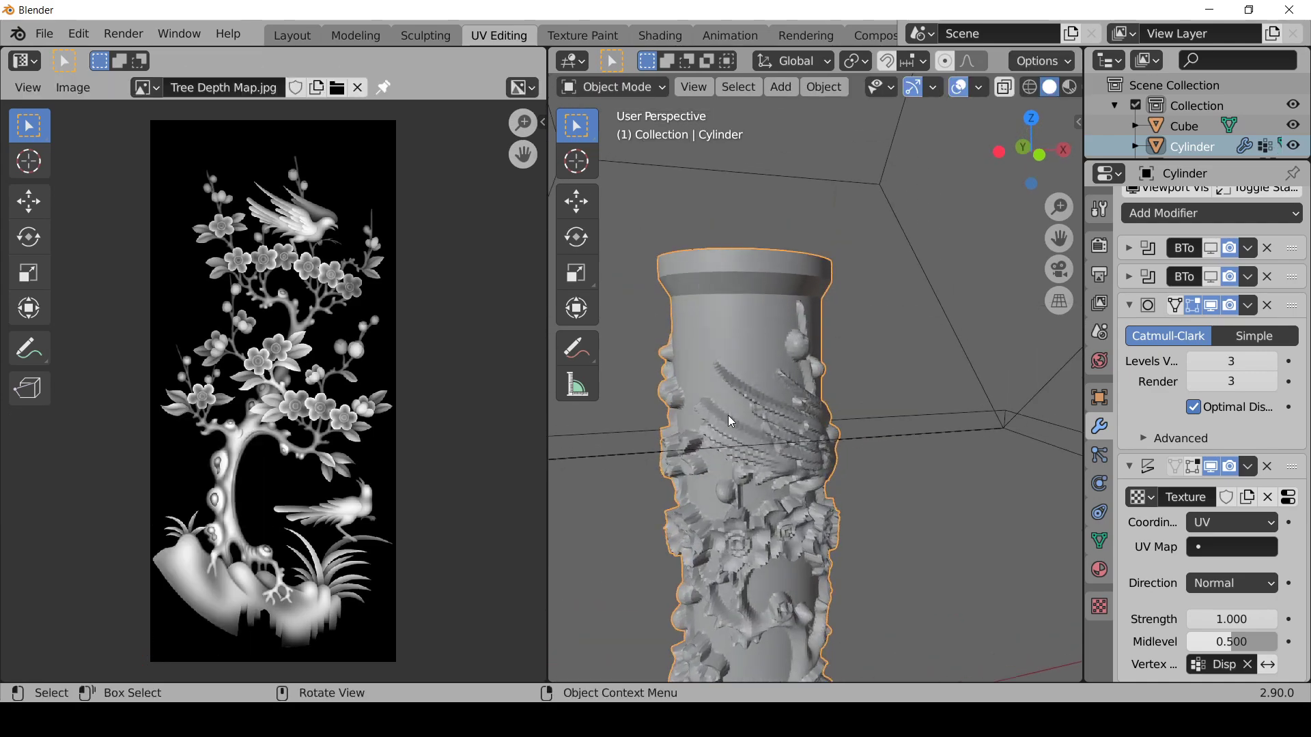
scroll(731, 421, "down", 2)
middle_click_drag(788, 386, 788, 457)
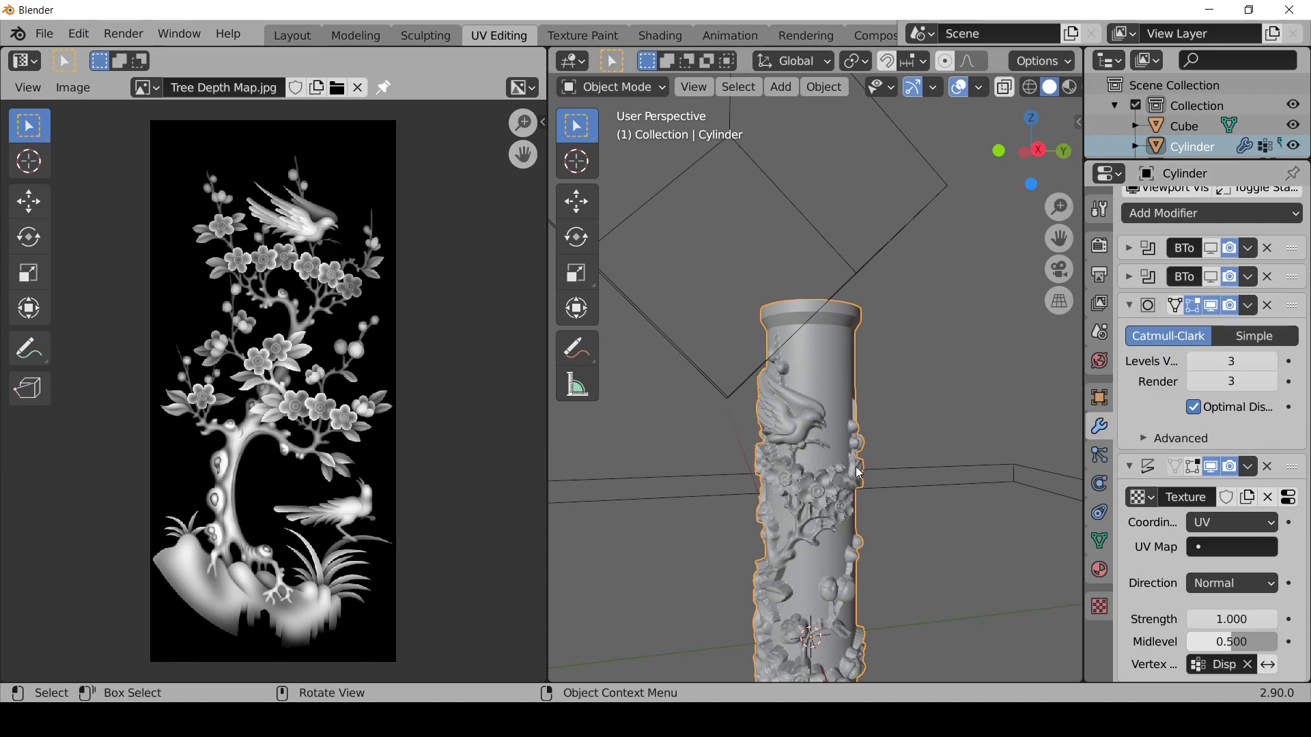
scroll(846, 481, "down", 3)
scroll(835, 519, "up", 2)
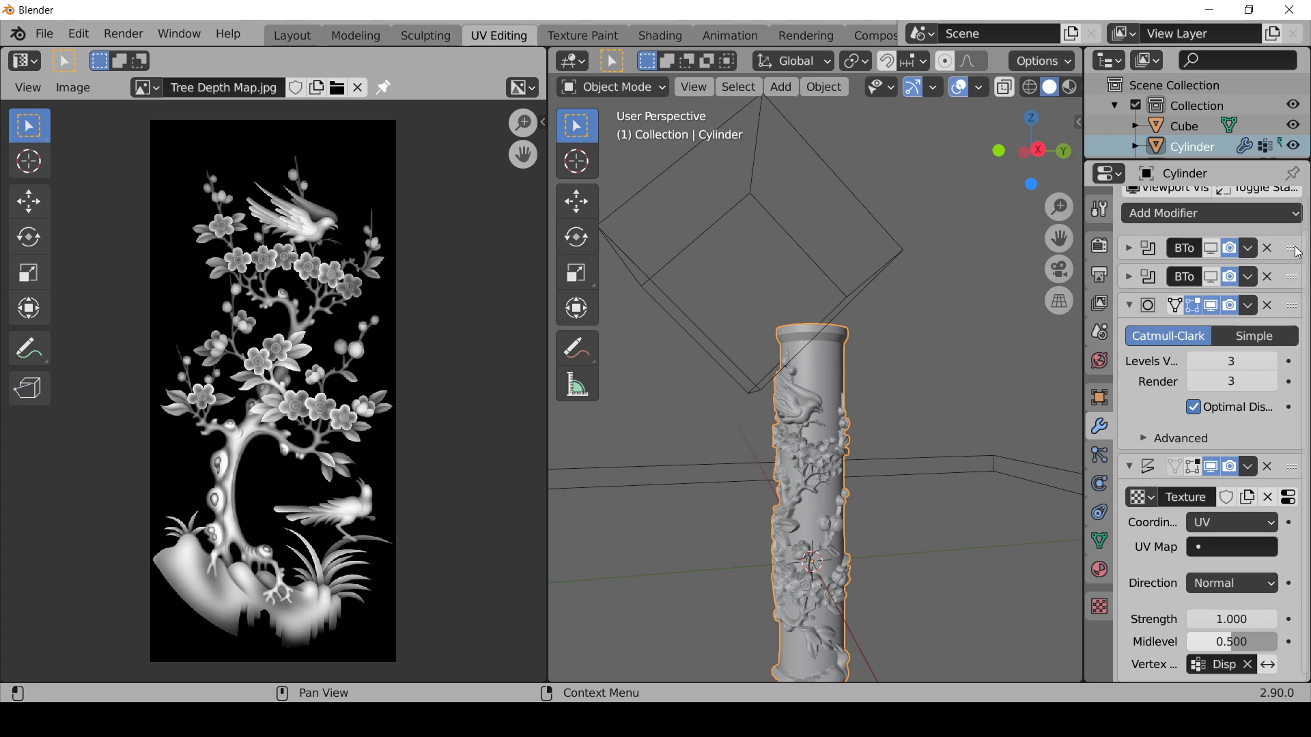
left_click_drag(1294, 249, 1279, 630)
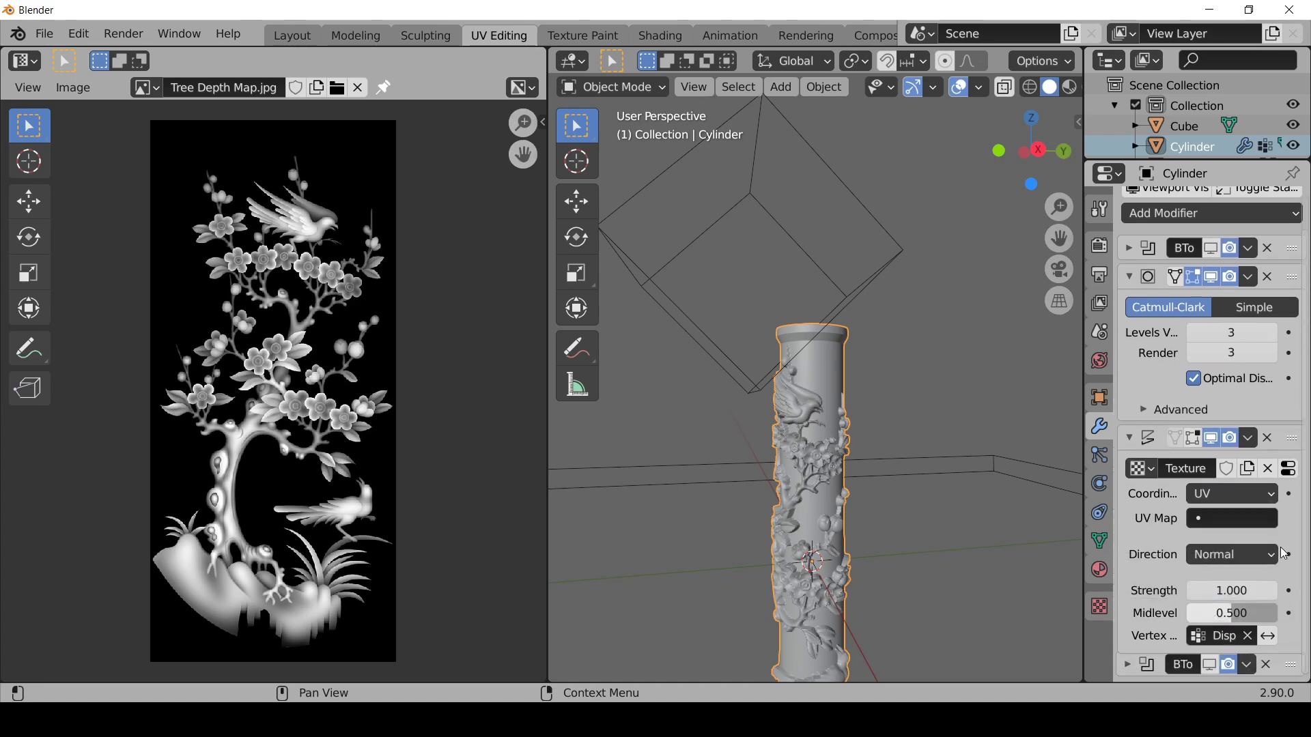
left_click_drag(1297, 256, 1289, 643)
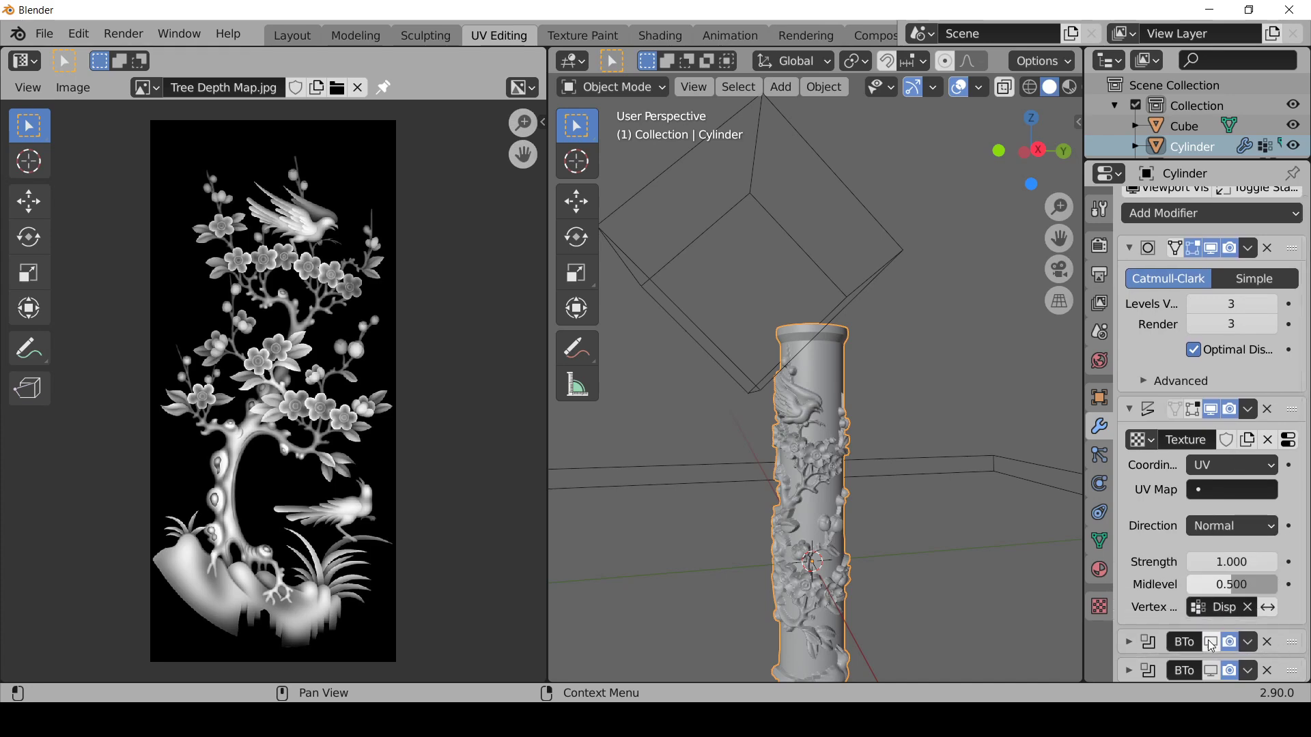
left_click(1213, 672)
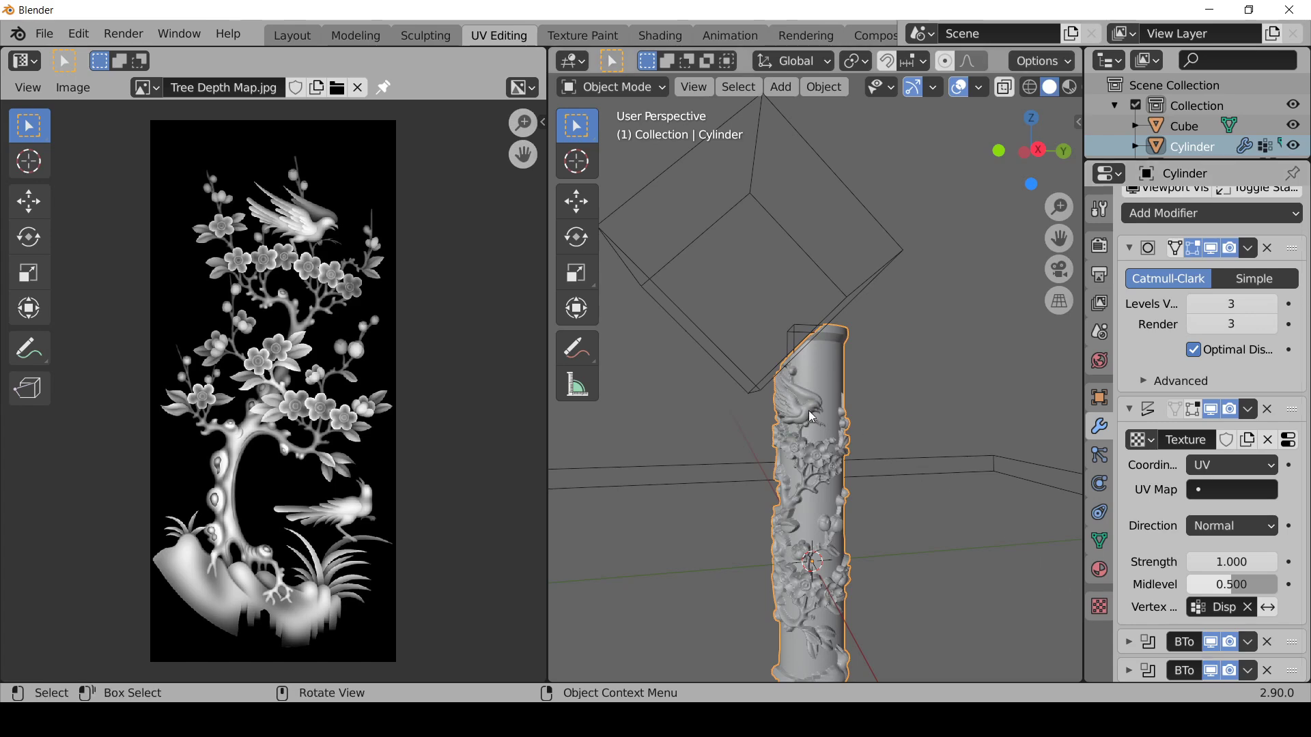
middle_click_drag(810, 444, 968, 508)
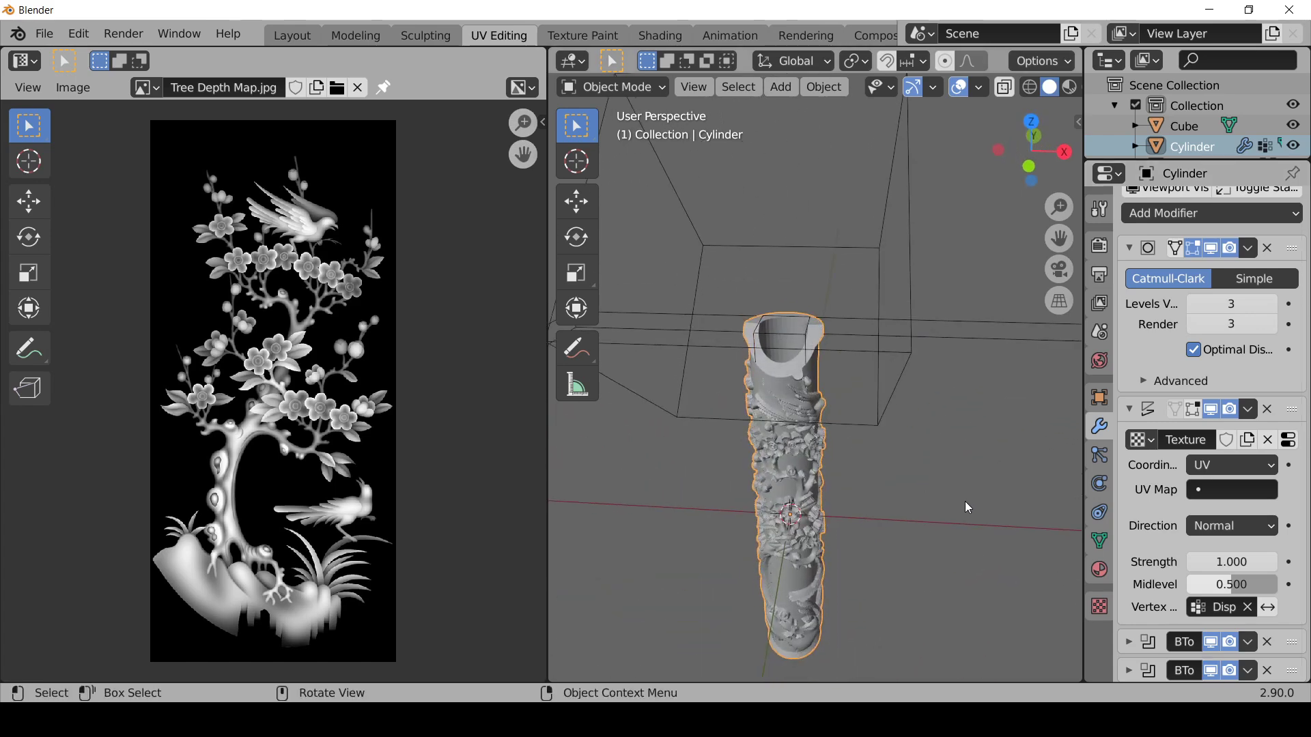
middle_click_drag(903, 470, 820, 420)
middle_click_drag(883, 459, 696, 413)
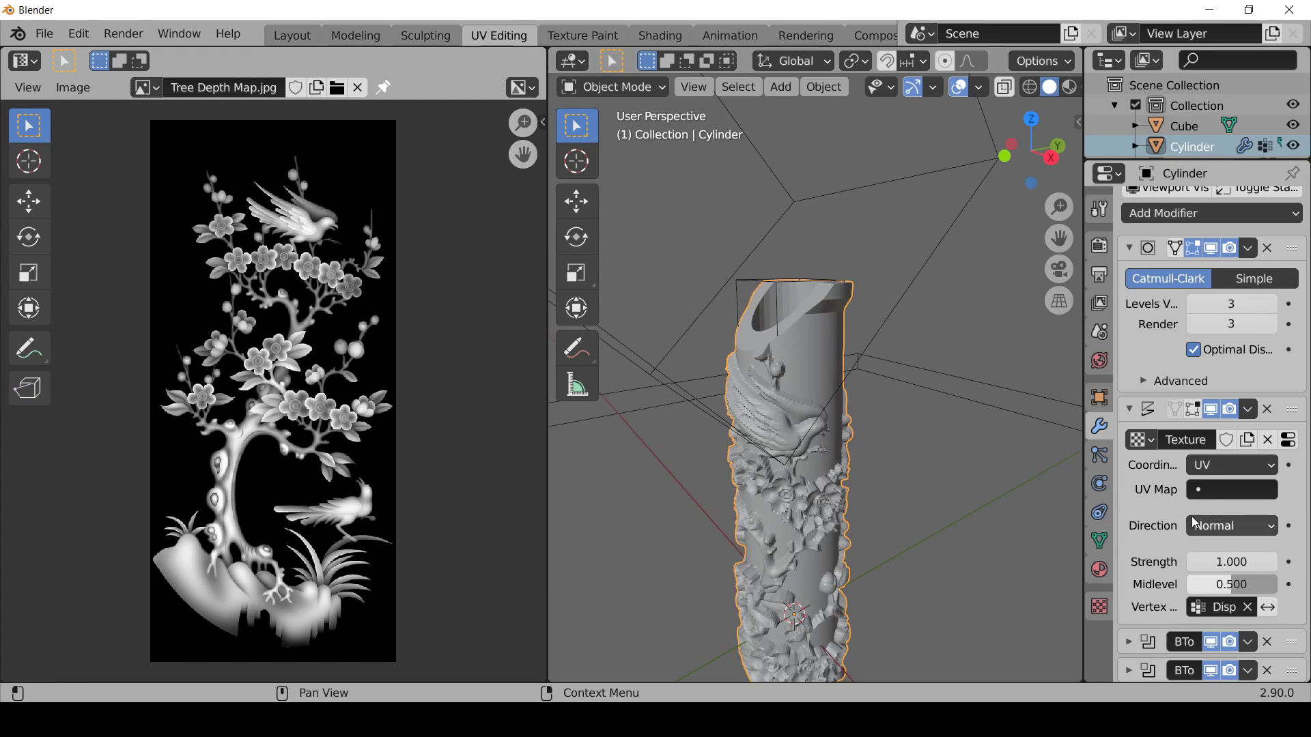
Step: Add a Decimate modifier to the cylinder and place it between Displace and the two Boolean modifiers
left_click(1130, 248)
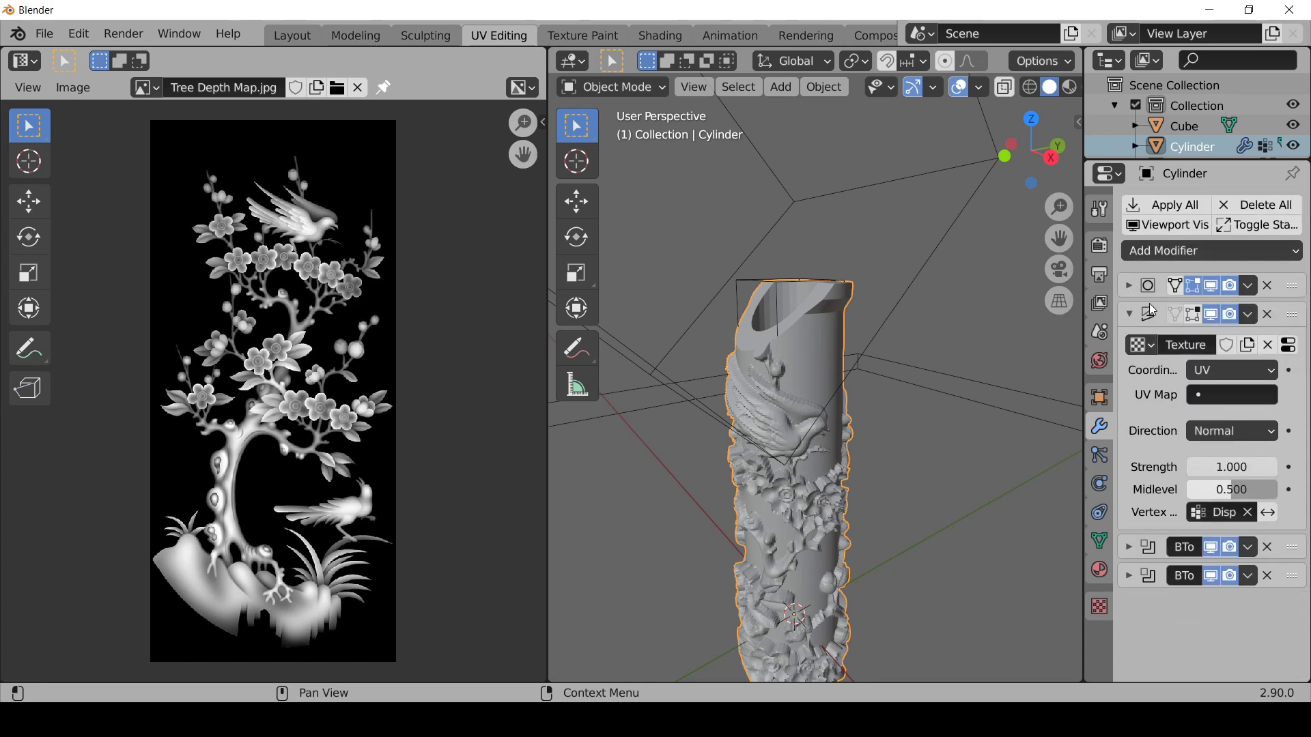
left_click(1130, 315)
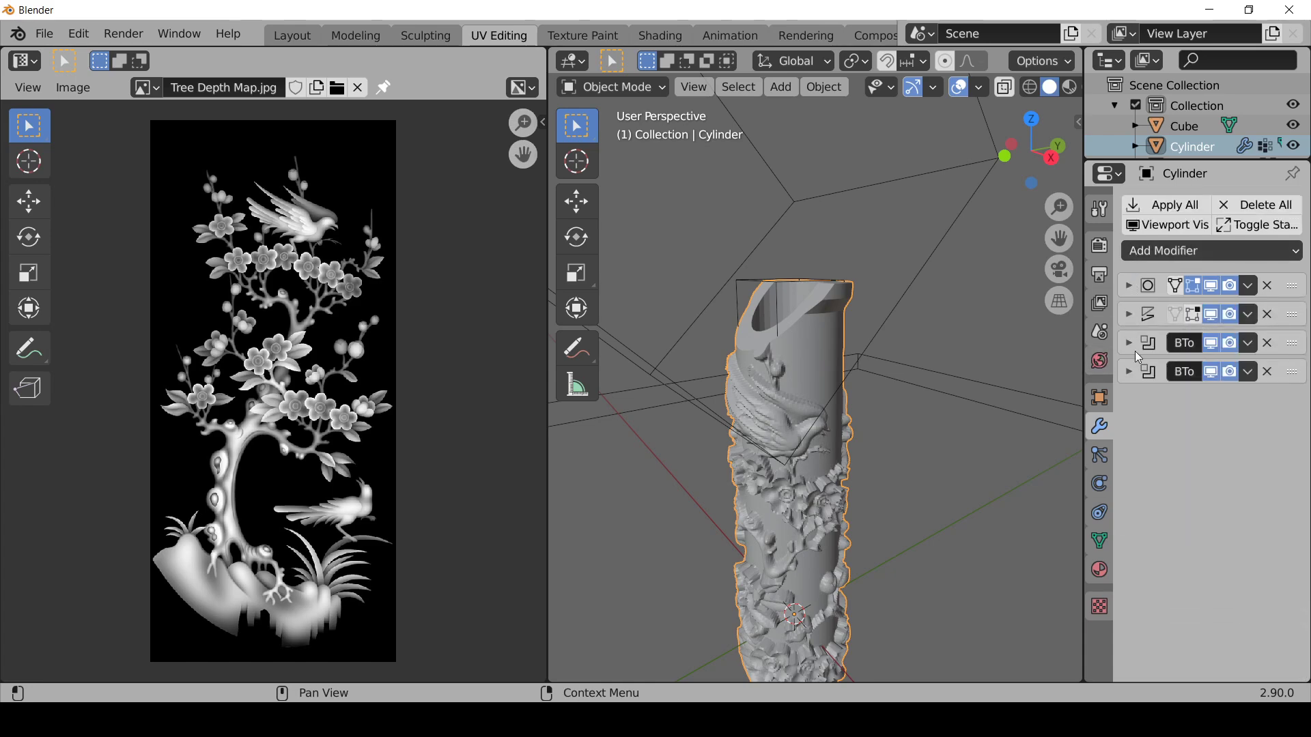
left_click(1153, 252)
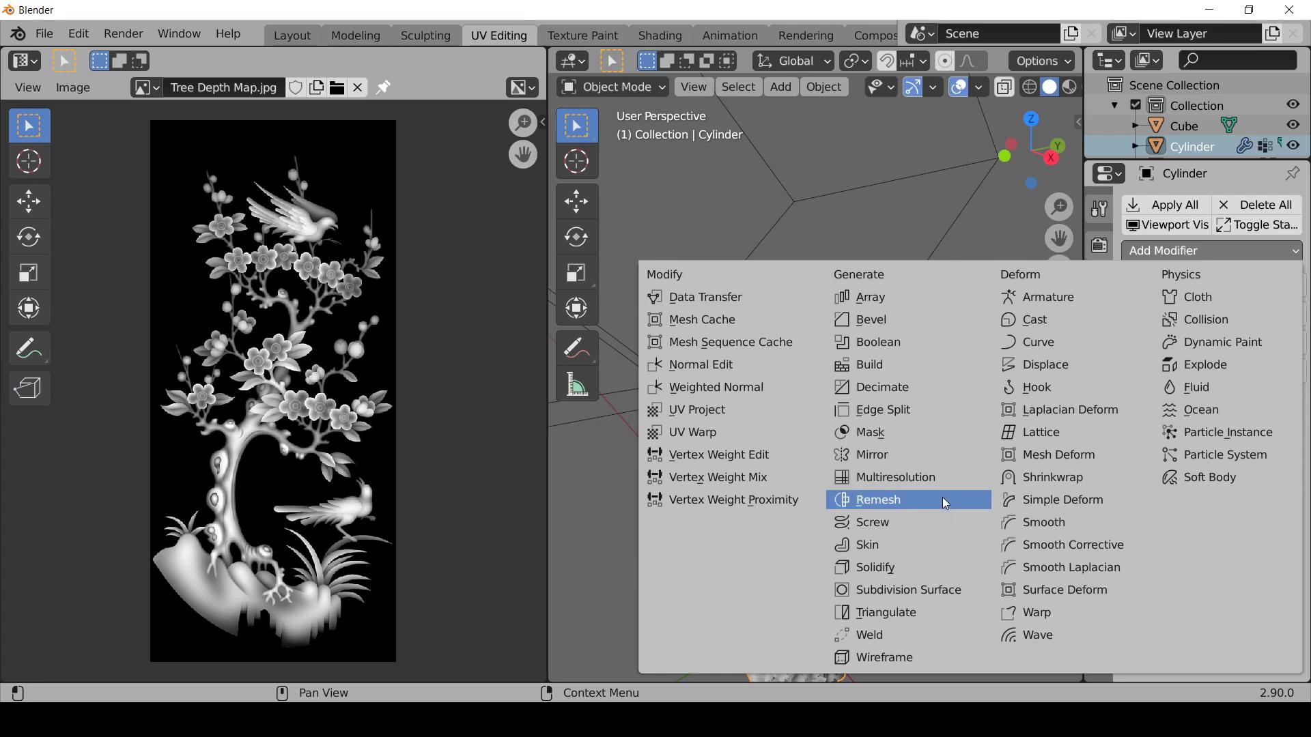
left_click(916, 388)
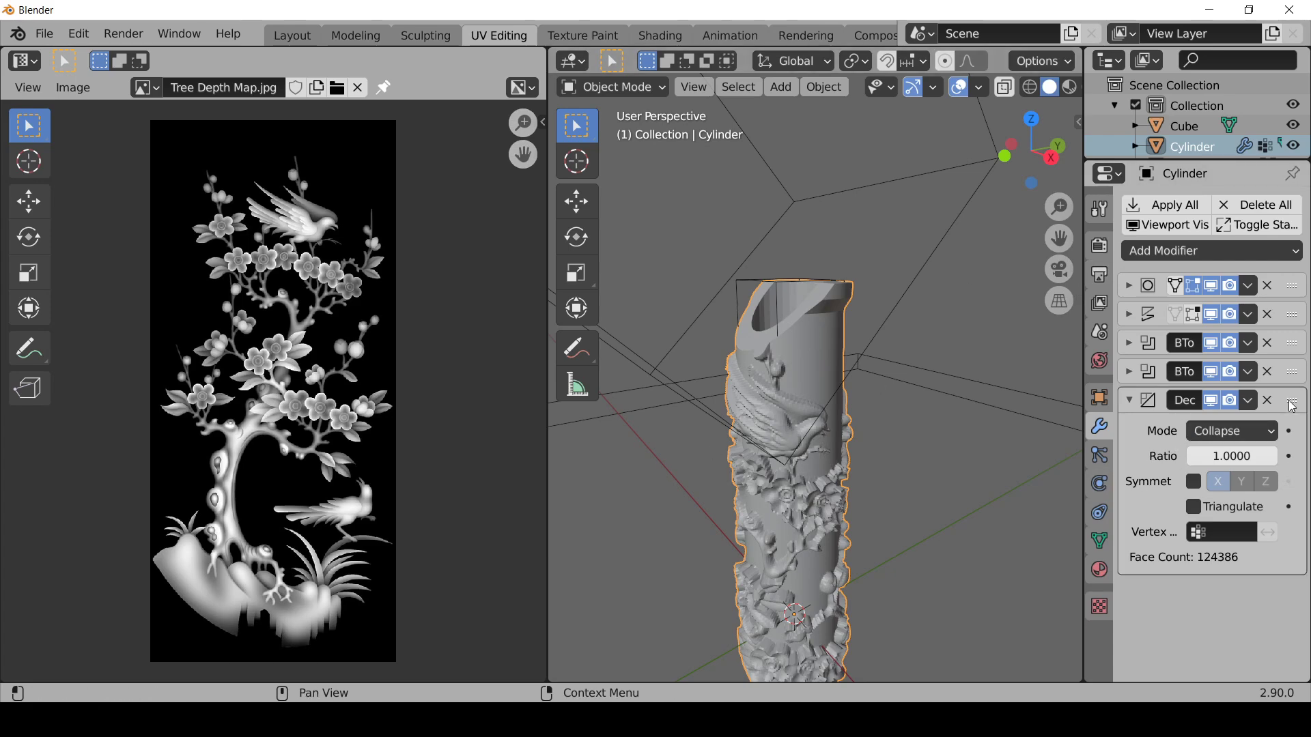
left_click_drag(1291, 402, 1293, 345)
mouse_move(1293, 345)
left_mouse_down()
mouse_move(1296, 325)
mouse_move(1286, 350)
left_mouse_up()
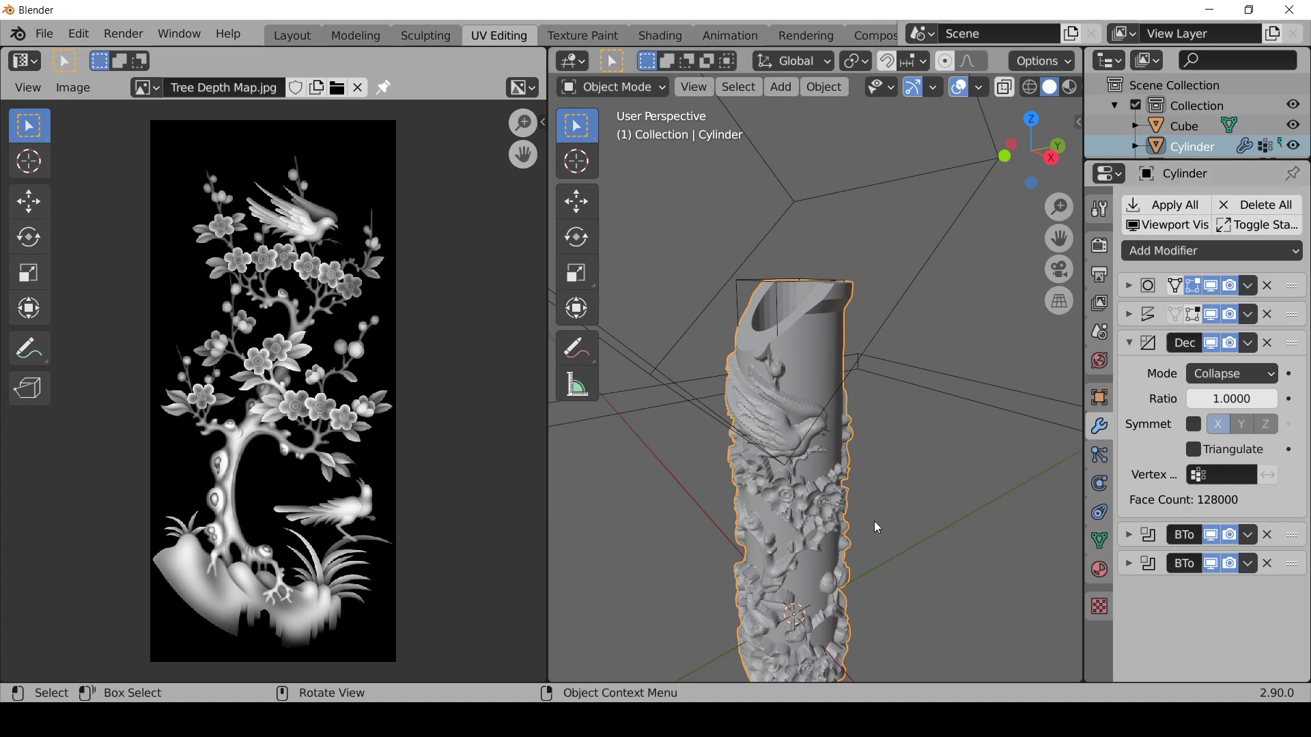
Step: Switch to the Layout workspace and show the cylinder's modifier settings
middle_click_drag(874, 522, 888, 465)
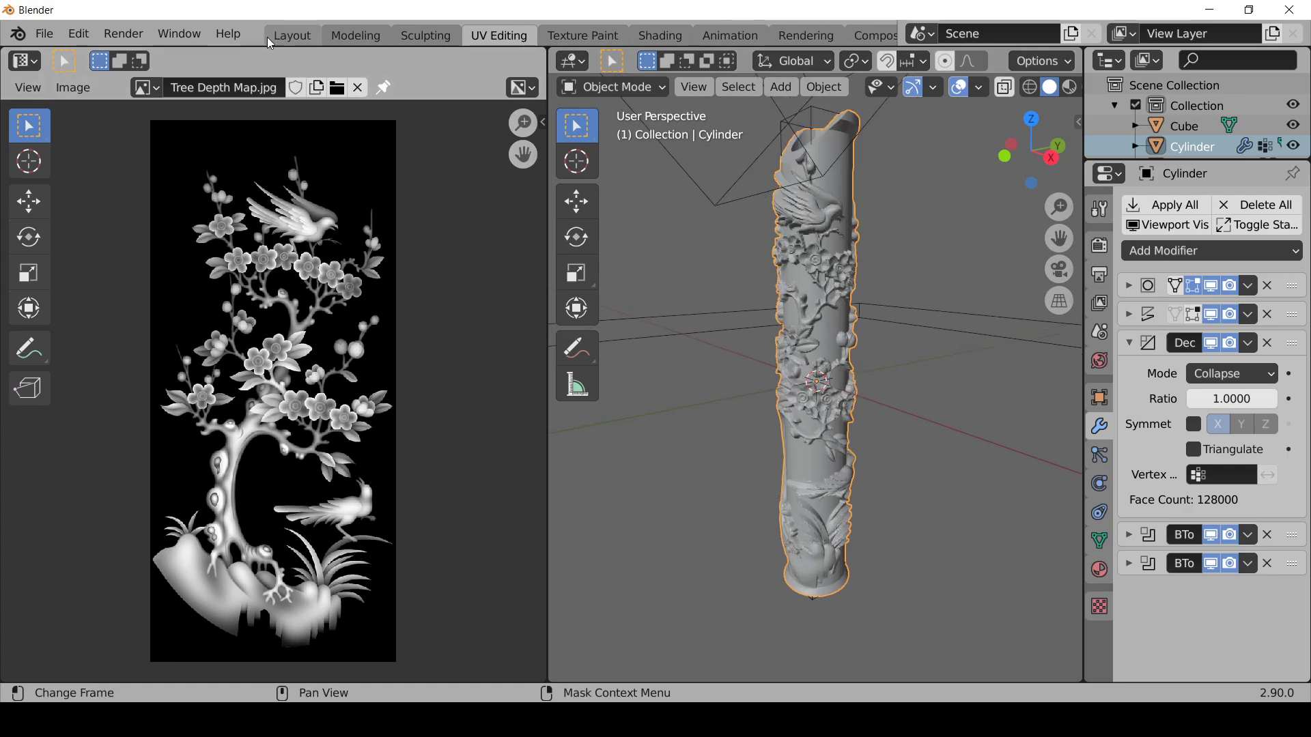
left_click(271, 41)
scroll(476, 307, "down", 7)
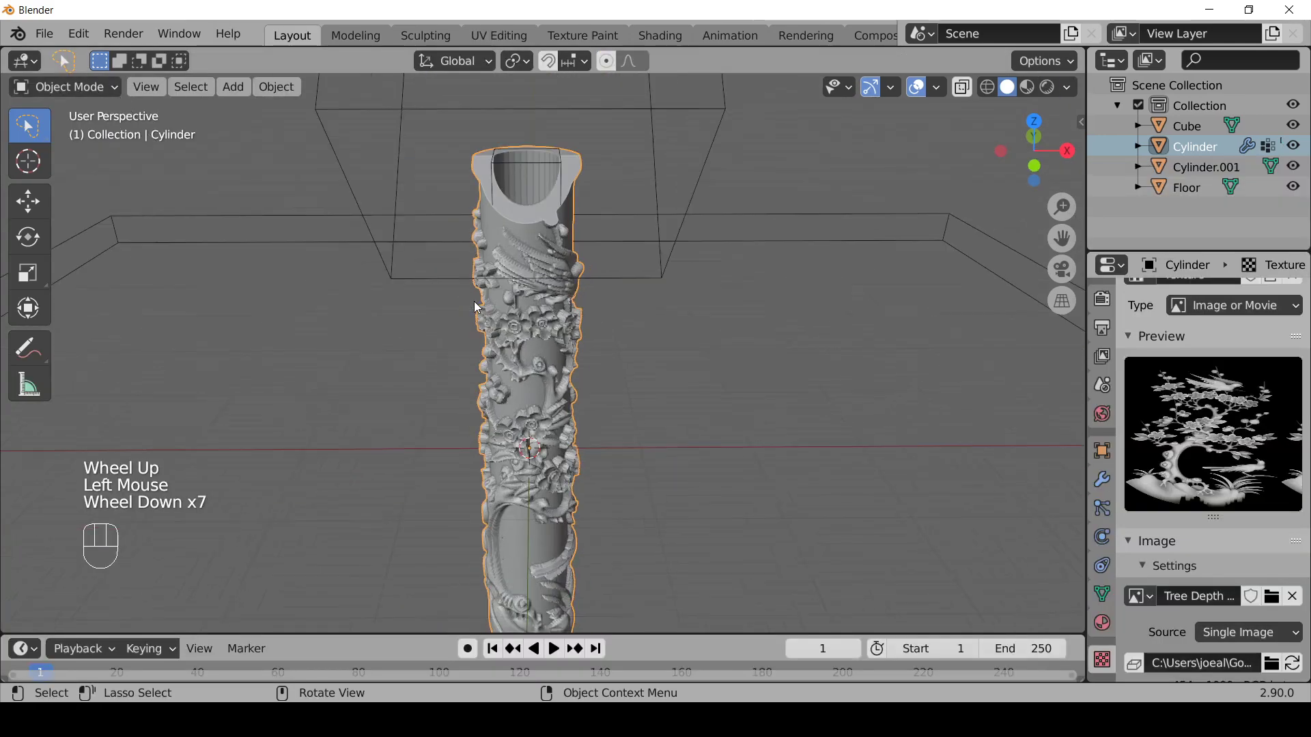
scroll(476, 307, "up", 2)
scroll(476, 308, "down", 2)
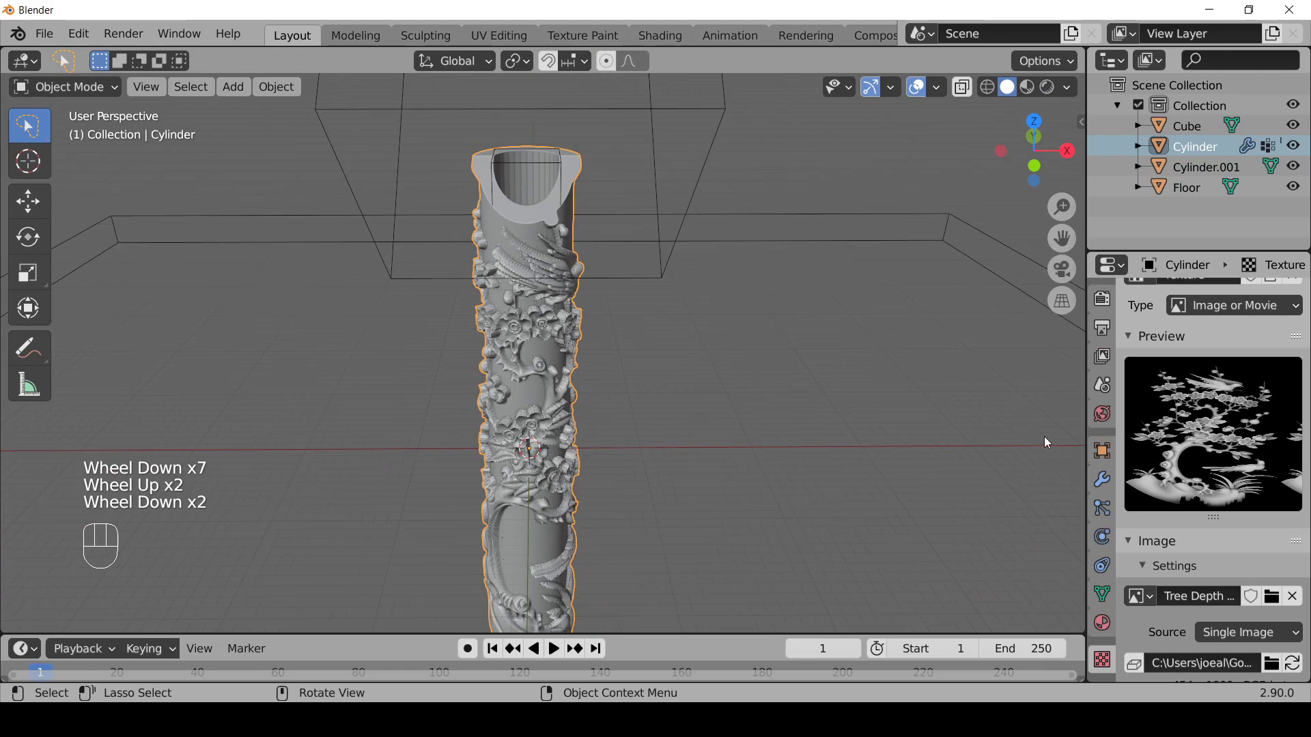
left_click(1103, 479)
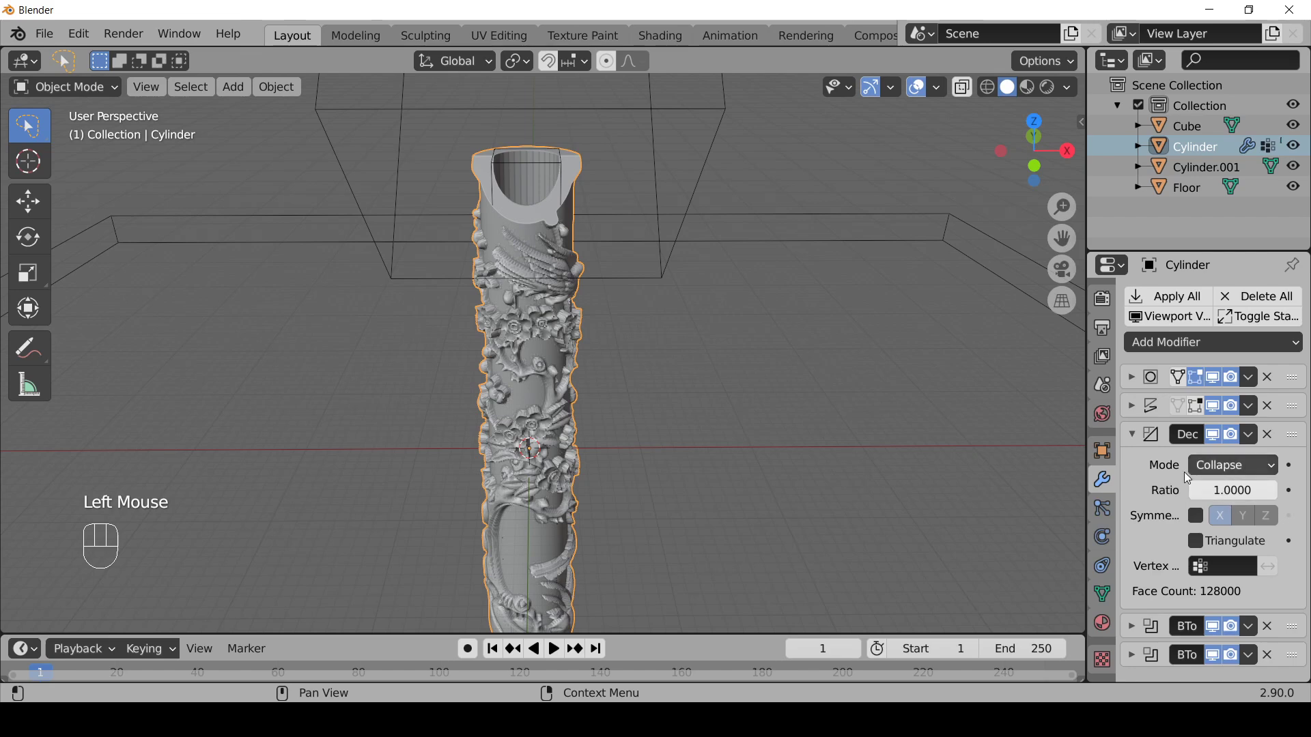
Step: Set the Decimate ratio to 0.1
left_click(1234, 492)
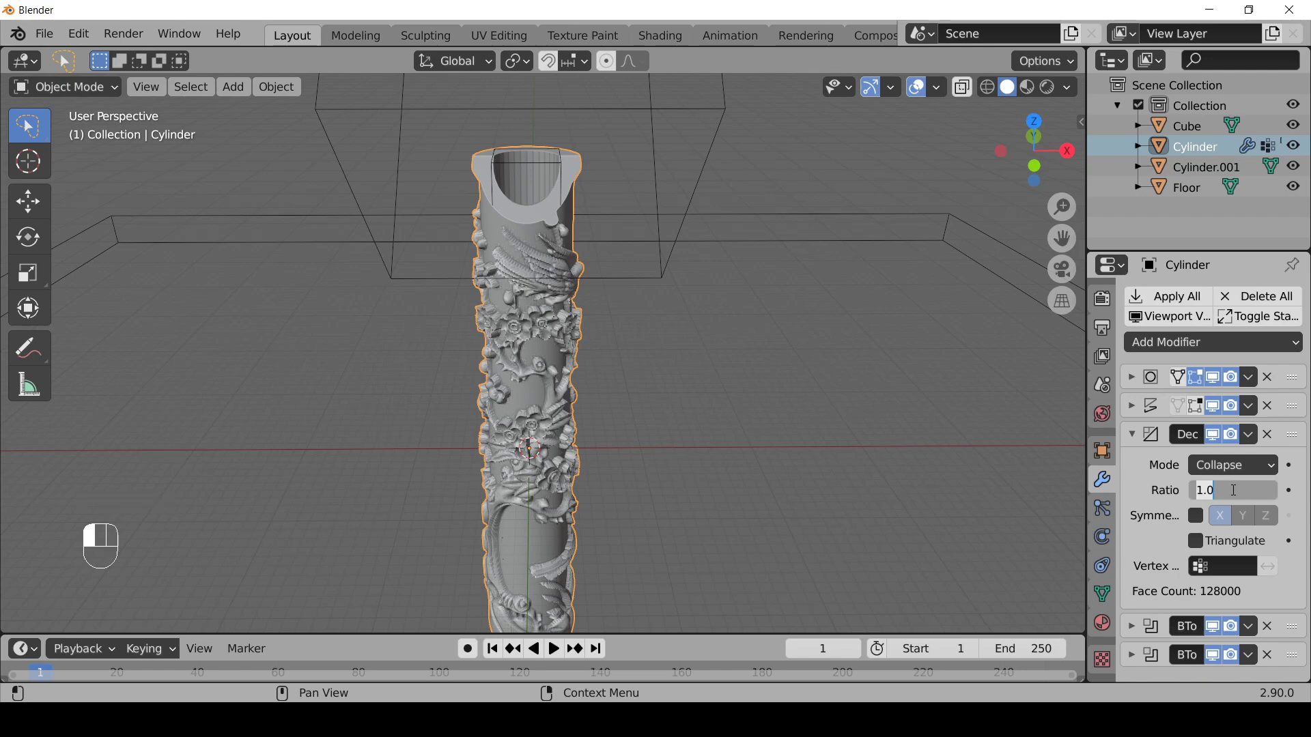
type(".1")
key("Return")
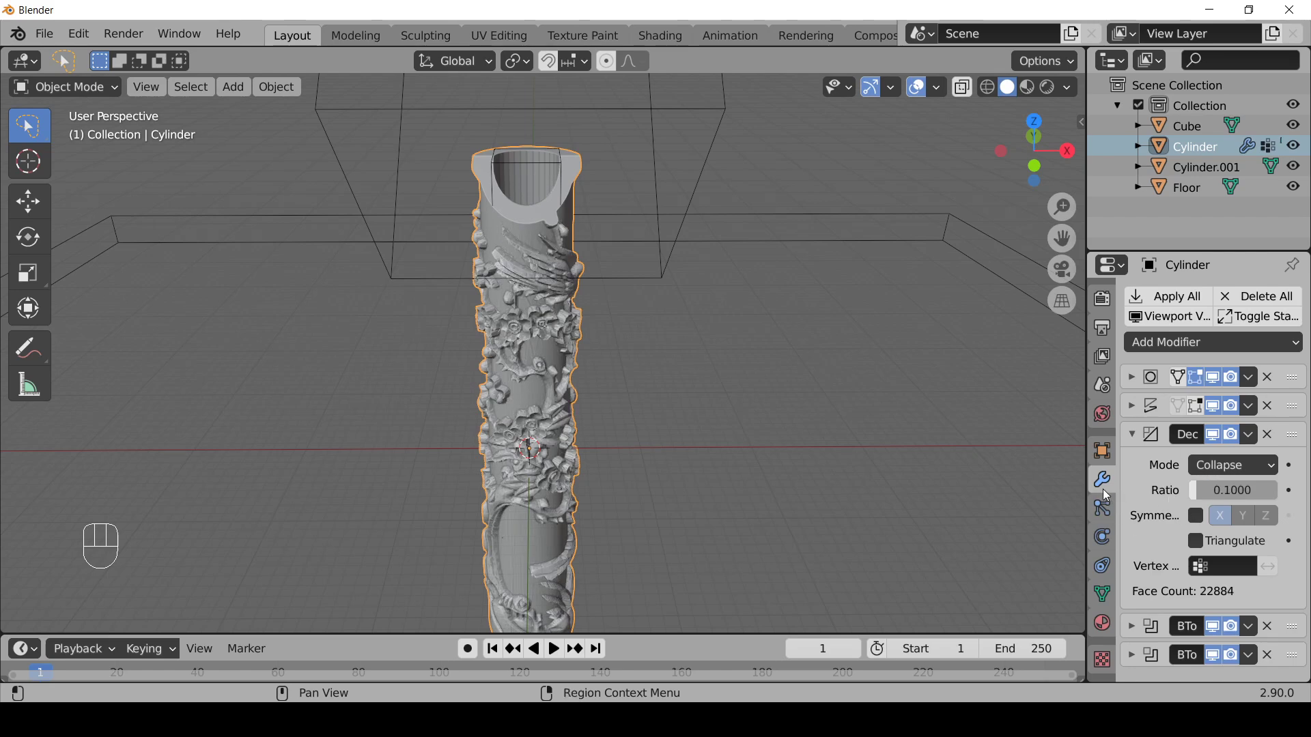
Step: Widen the properties area and inspect the decimated tree relief up close
left_click_drag(1088, 482, 1003, 482)
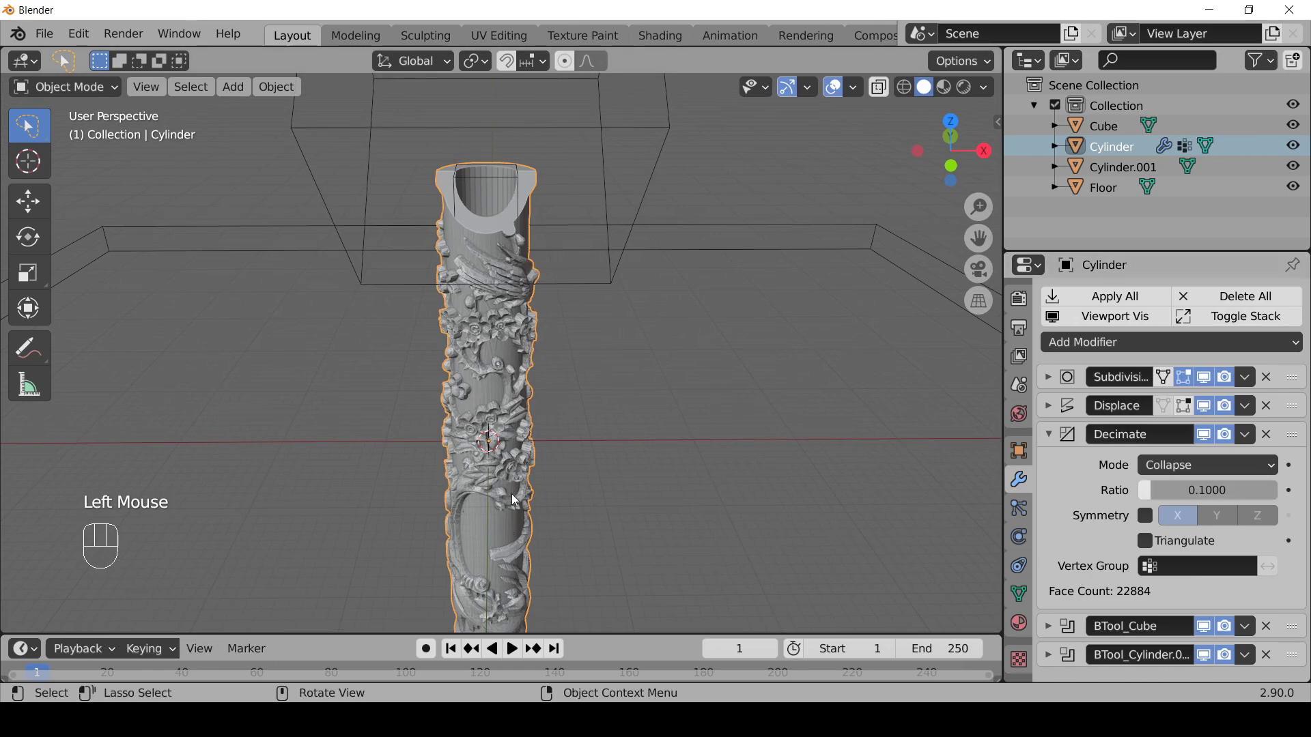
scroll(514, 501, "up", 3)
middle_click_drag(514, 500, 464, 478)
scroll(457, 412, "up", 4)
scroll(440, 393, "down", 2)
scroll(444, 488, "down", 1)
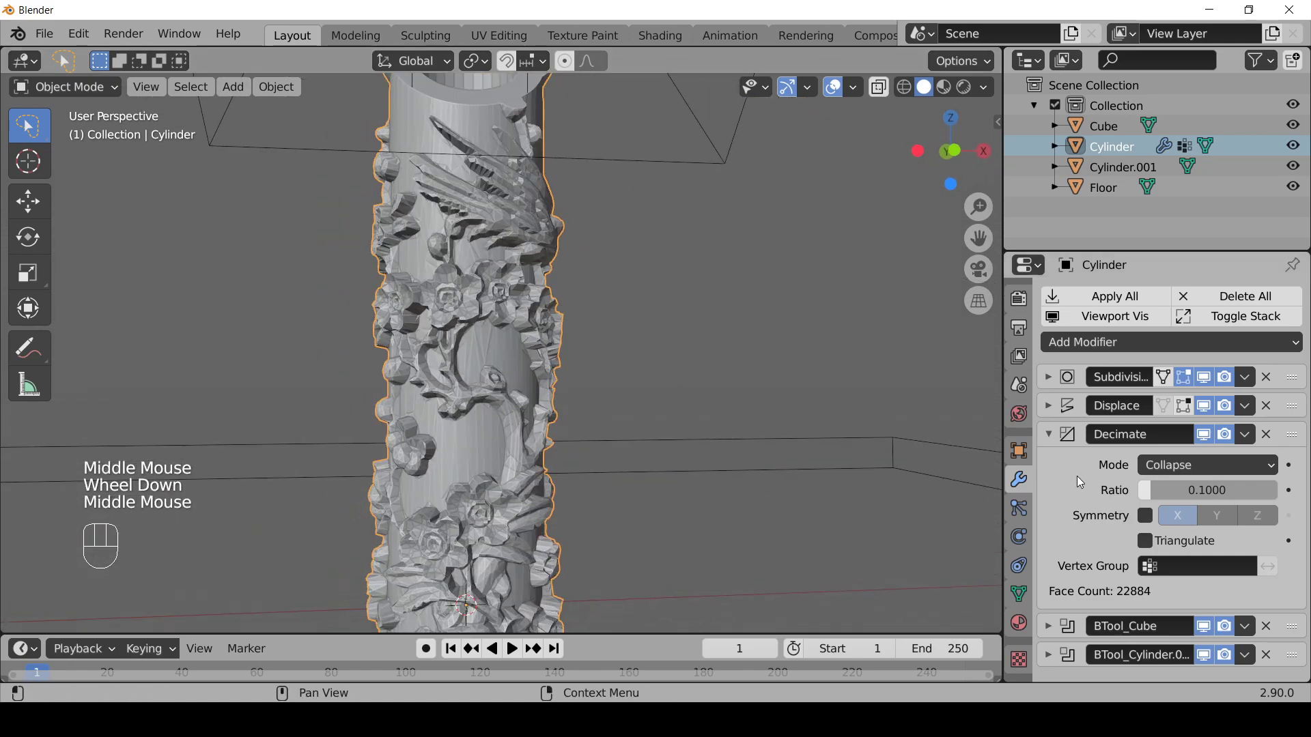
Step: Set the Decimate ratio to 0.2 and check the relief around the bird and blossoms
left_click(1188, 486)
type(".")
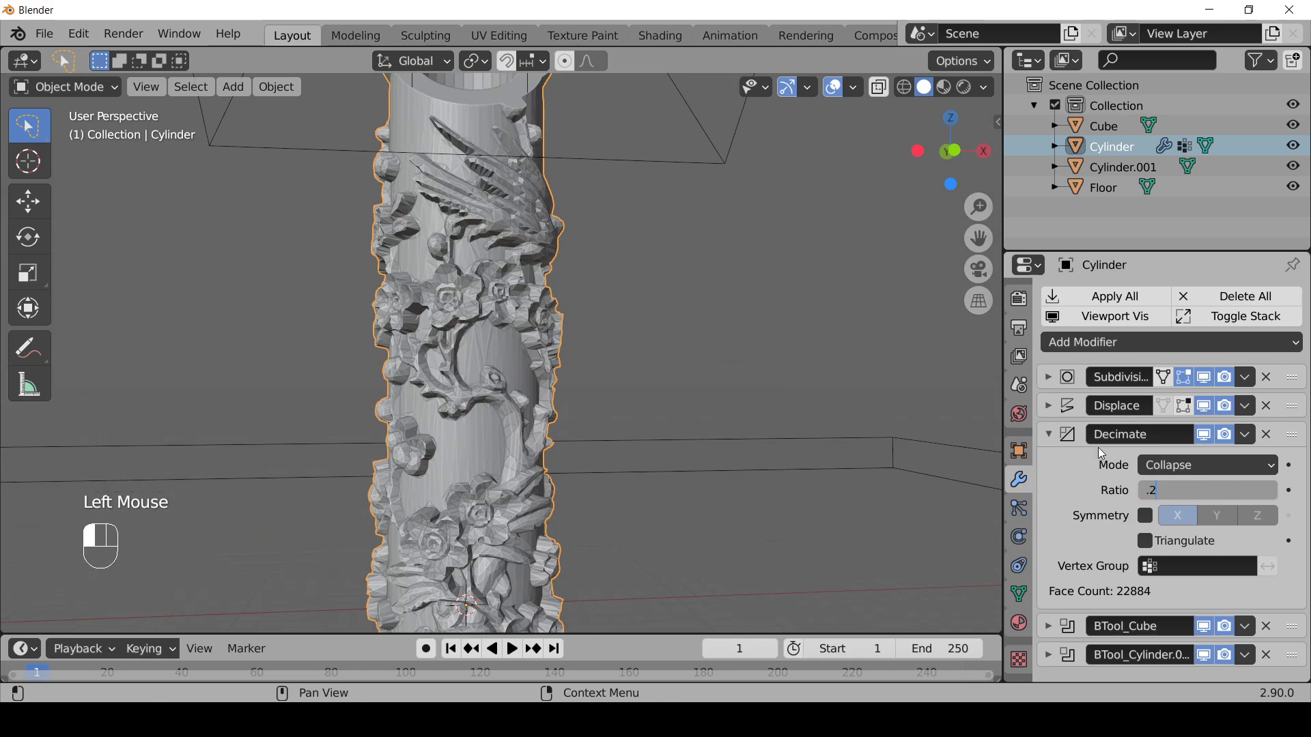
type("2")
key("Return")
middle_click_drag(733, 383, 620, 430)
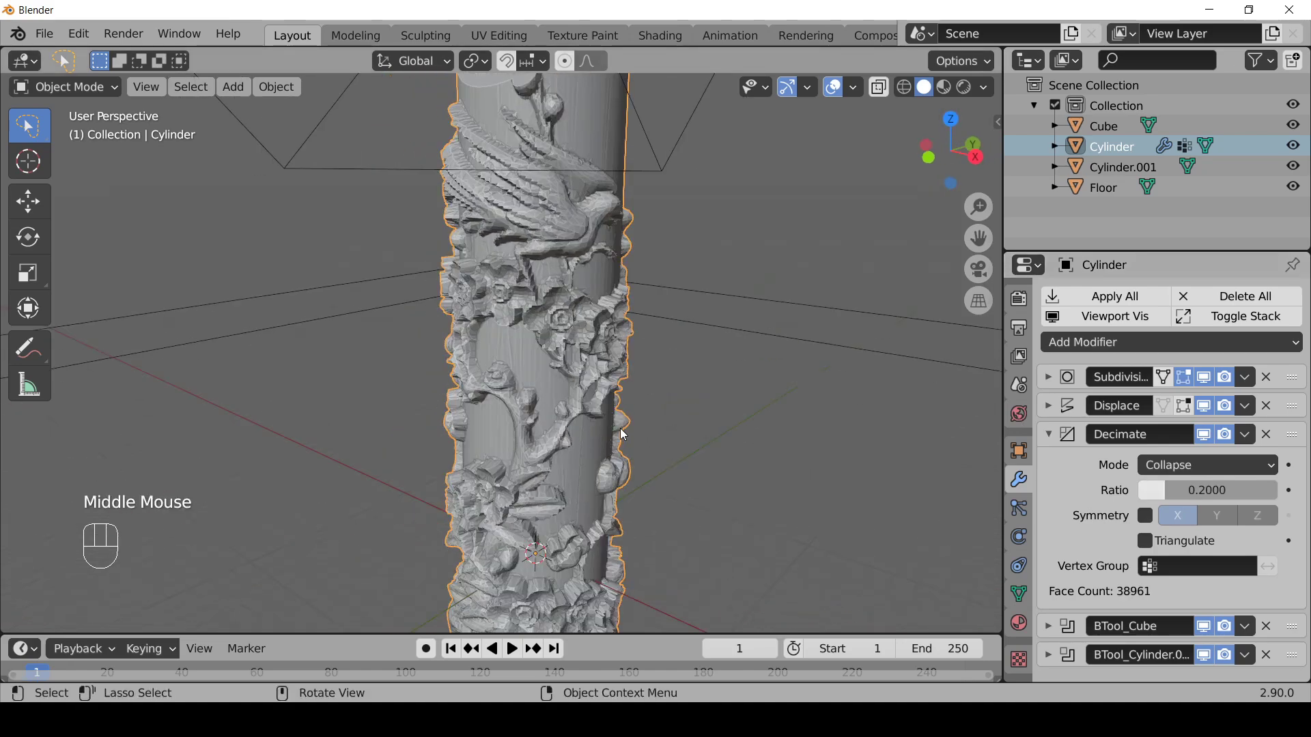
Step: Set the Decimate ratio to 0.3 and check the bird and blossom relief
left_click(1231, 491)
type(".3")
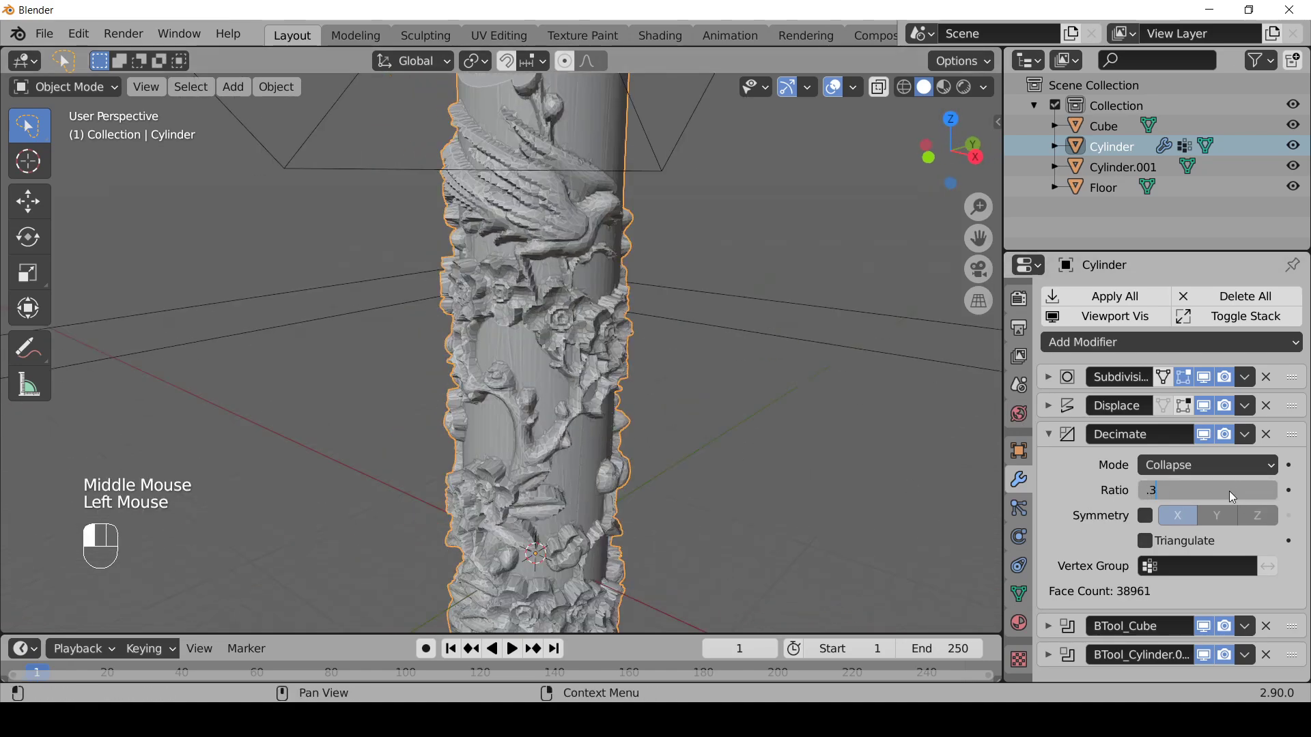
key("Return")
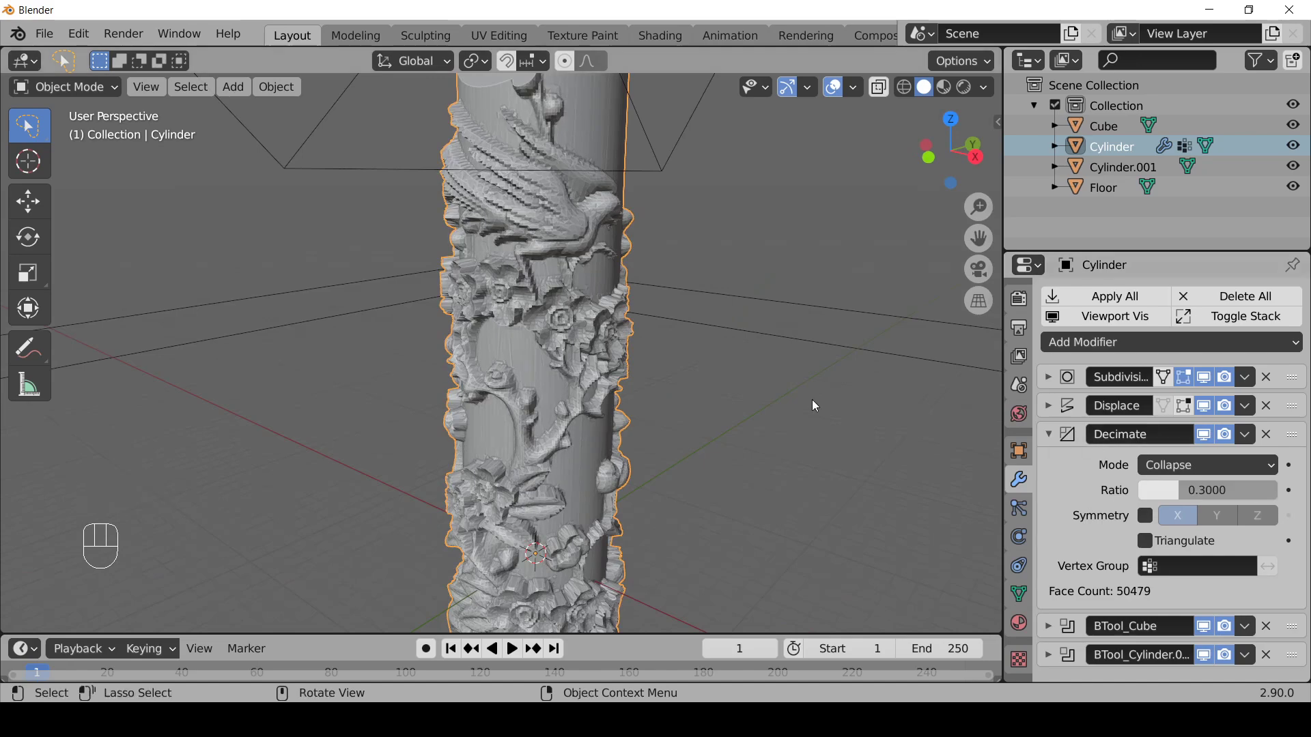
middle_click_drag(675, 211, 704, 229)
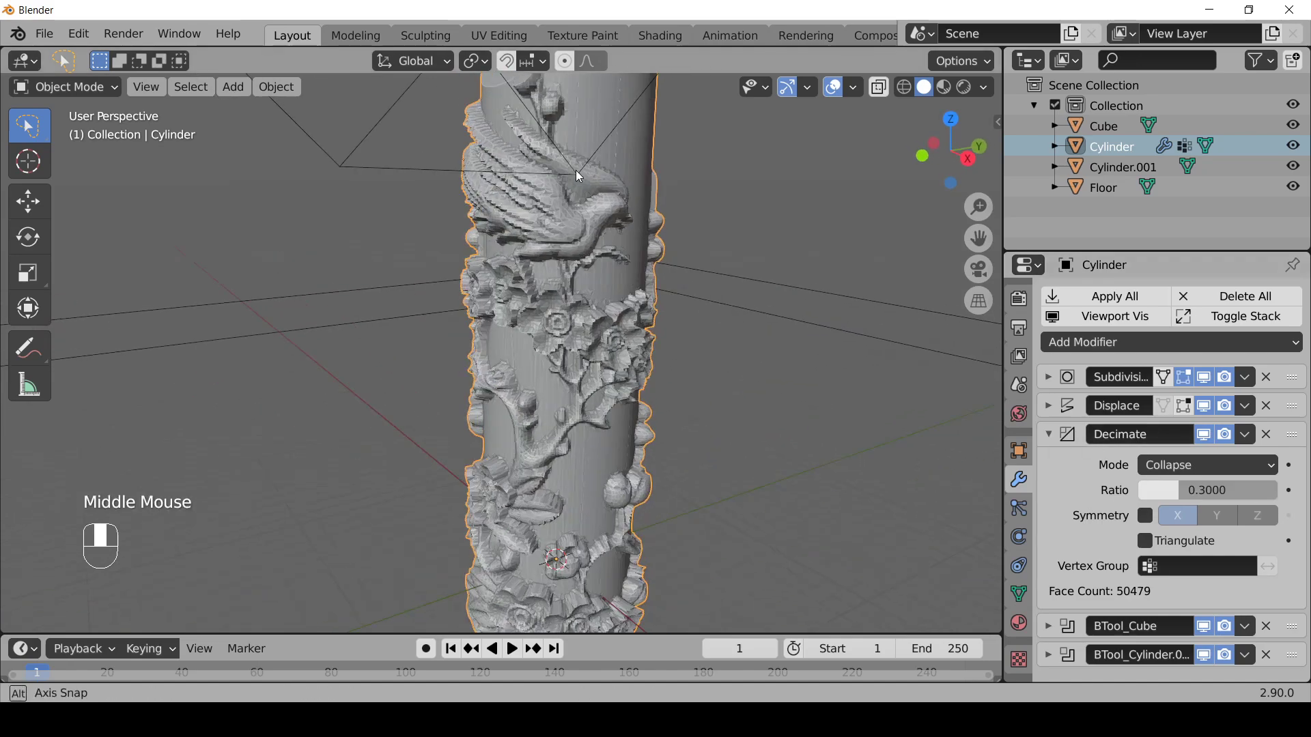
Step: Set the Decimate ratio to 0.1
left_click(1207, 492)
type(".1")
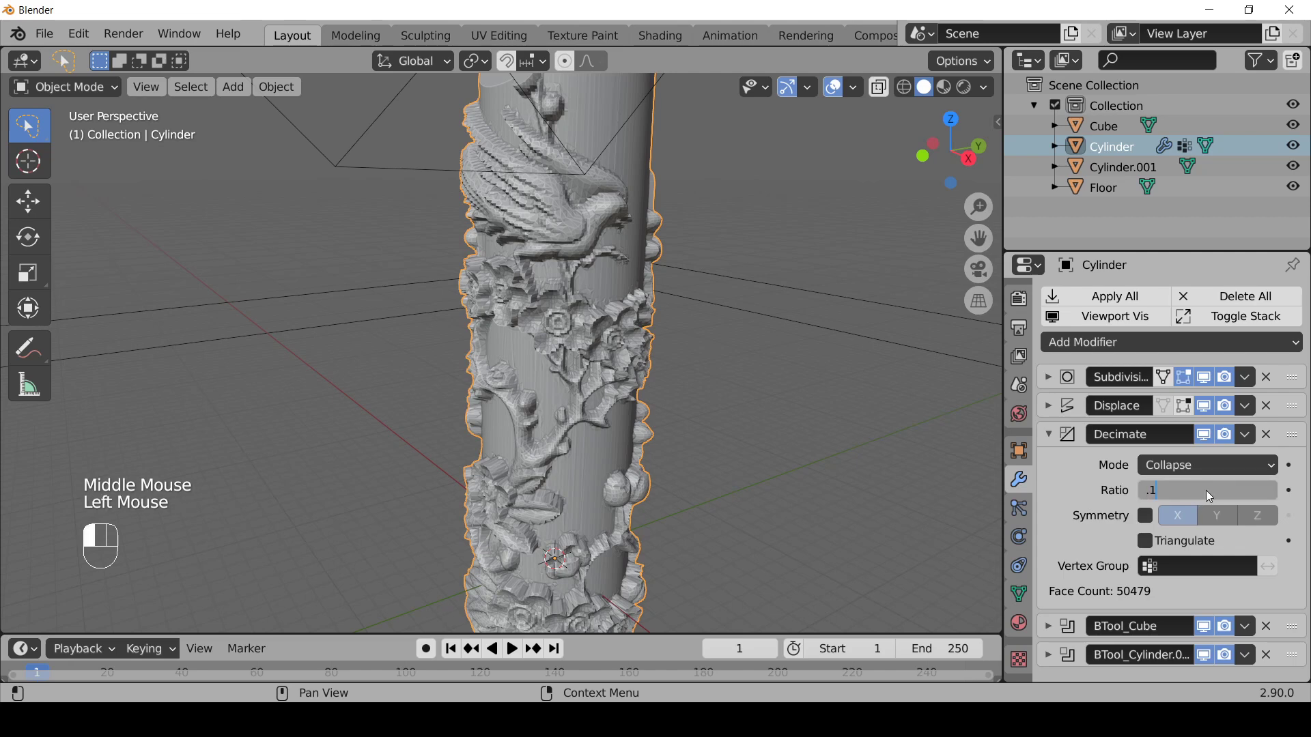
left_click(1063, 387)
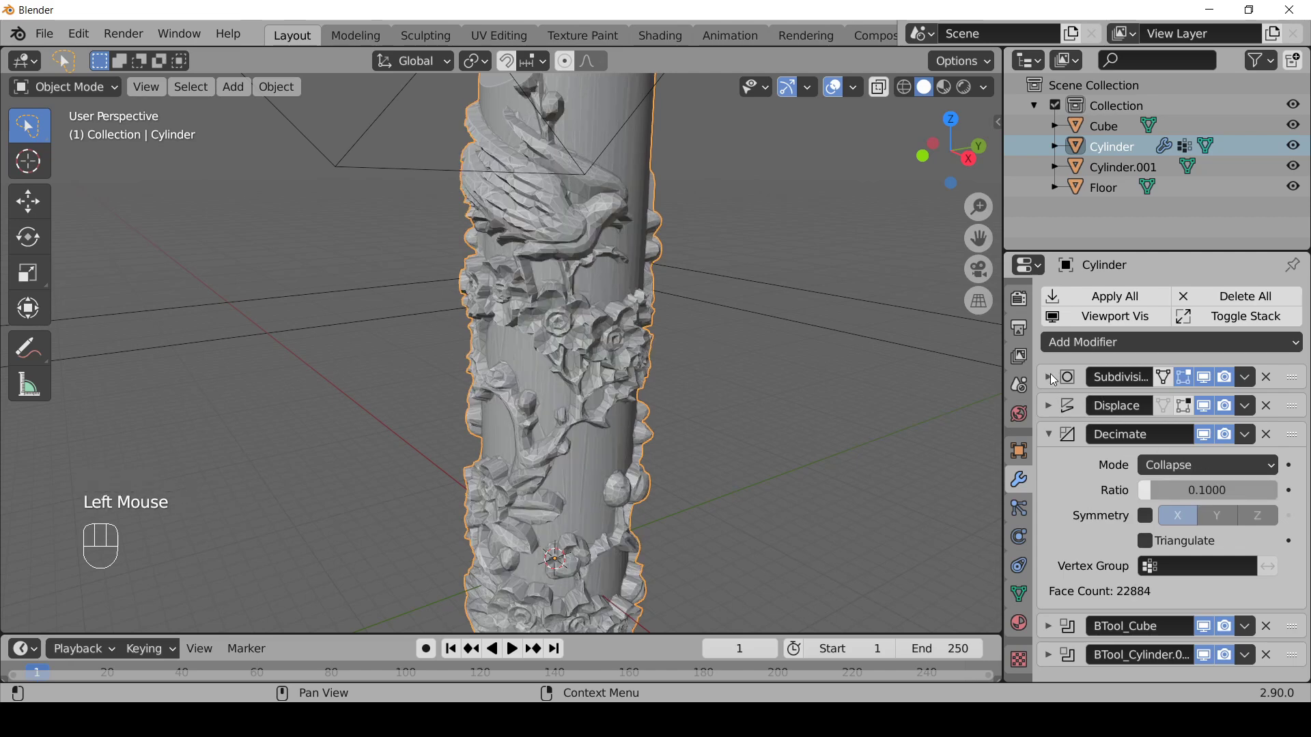
Step: Raise the Subdivision modifier's viewport level to 4 and inspect the blossoms up close
left_click(1062, 386)
left_click(1273, 430)
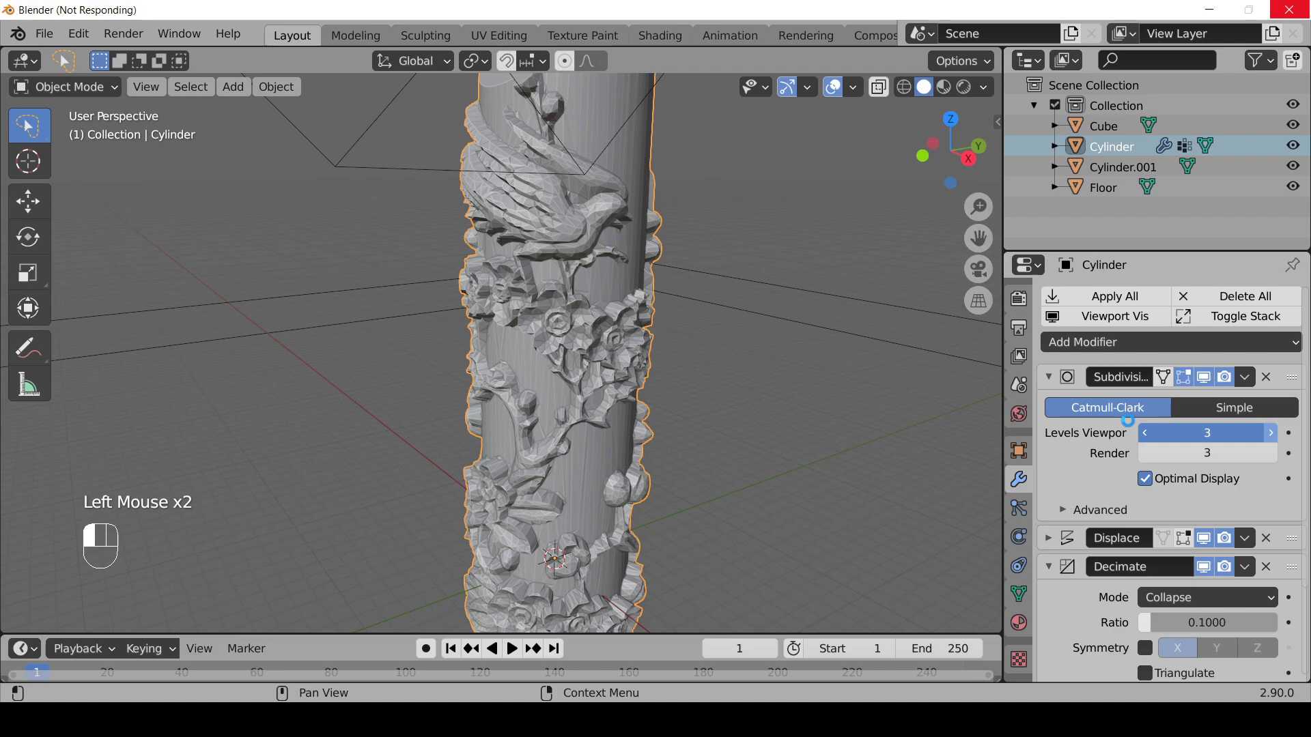
scroll(596, 219, "up", 4)
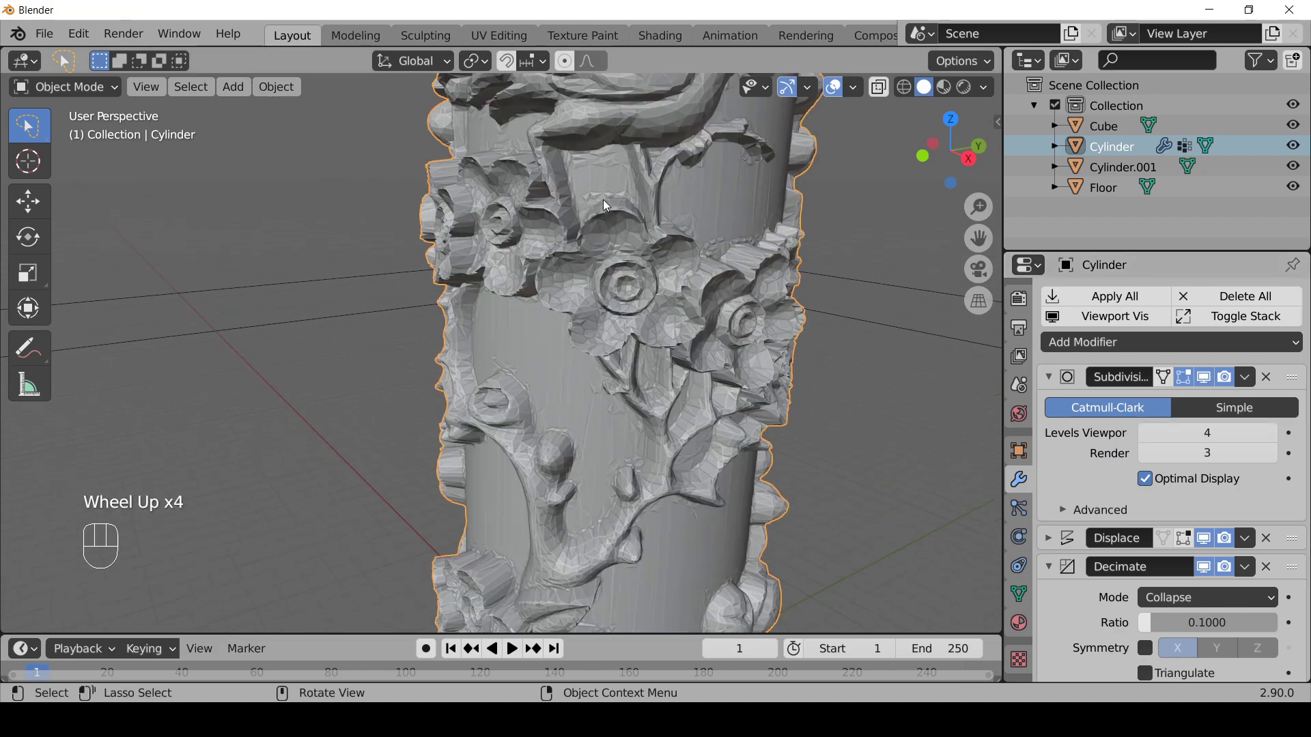
mouse_move(604, 200)
middle_mouse_down()
mouse_move(691, 232)
mouse_move(616, 213)
middle_mouse_up()
scroll(785, 341, "down", 3)
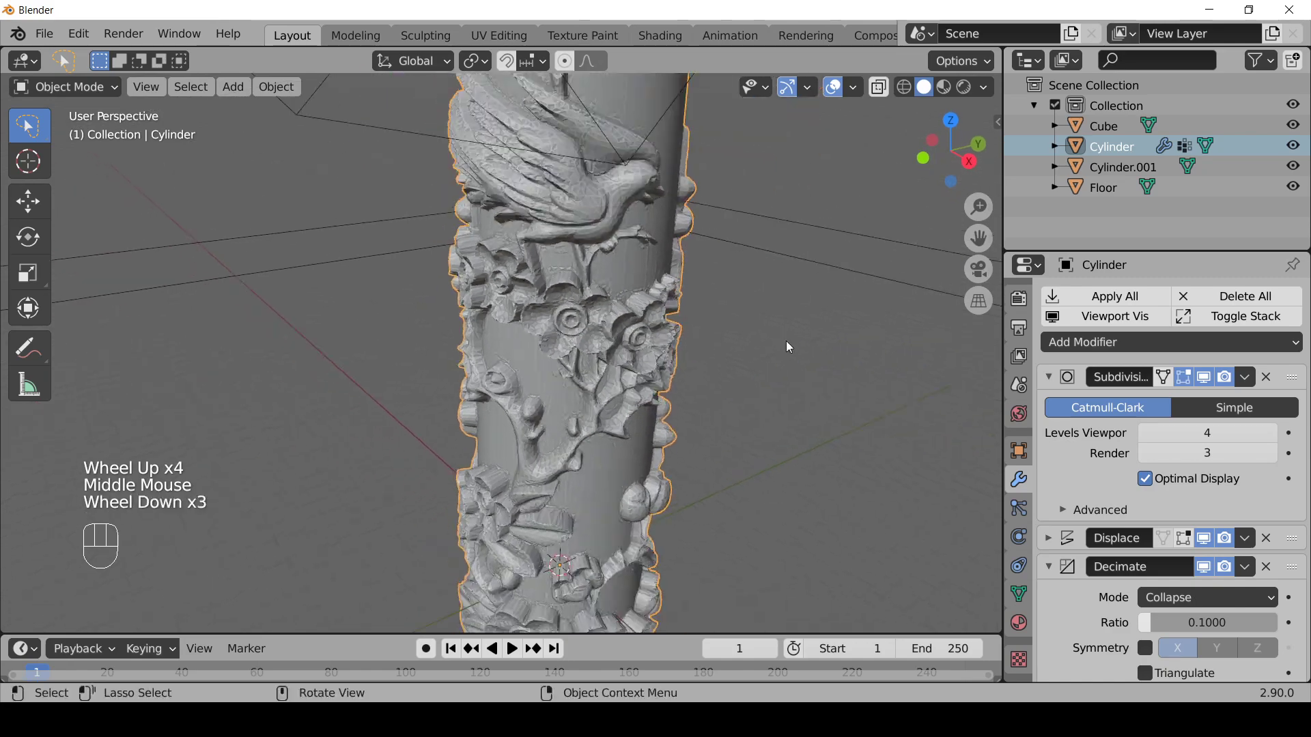
Step: Set the Decimate ratio to 0.05 and check the relief around the tube
scroll(1202, 597, "down", 4)
left_click(1193, 519)
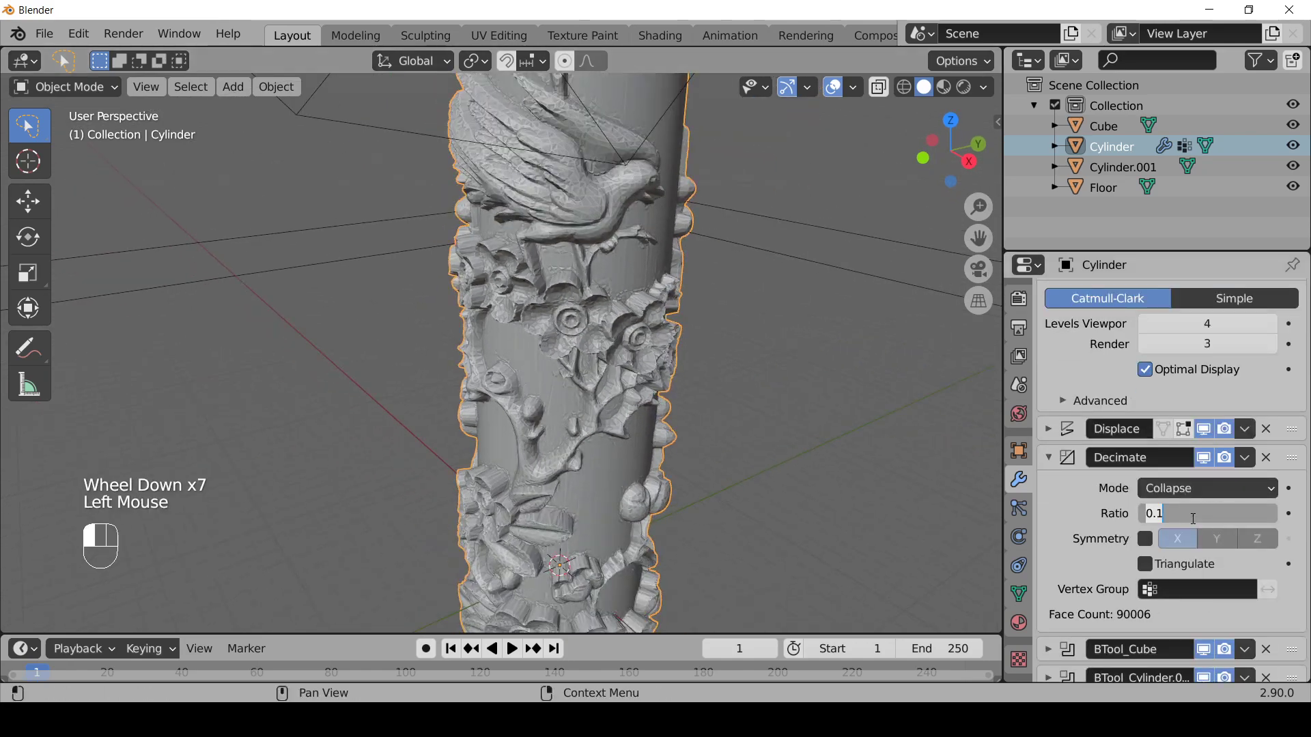
type(".05")
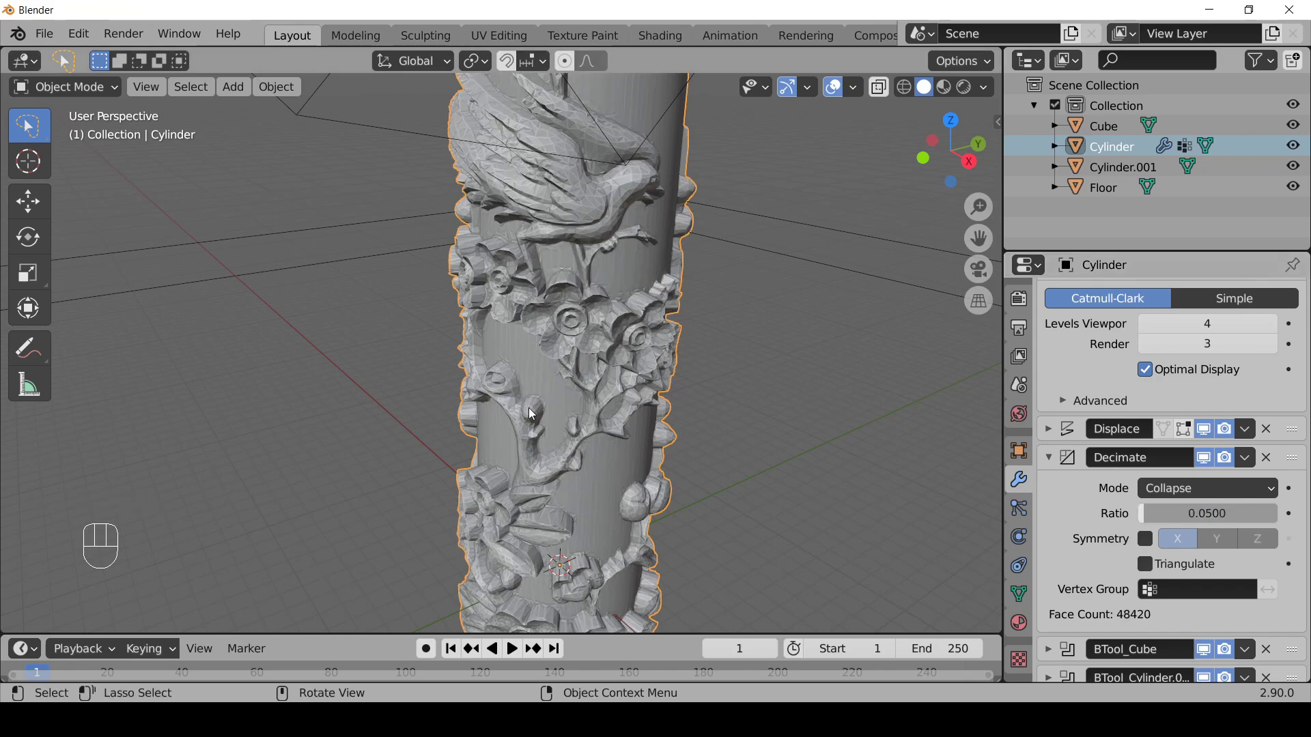
middle_click_drag(436, 442, 556, 451)
scroll(554, 437, "down", 3)
scroll(551, 443, "up", 3)
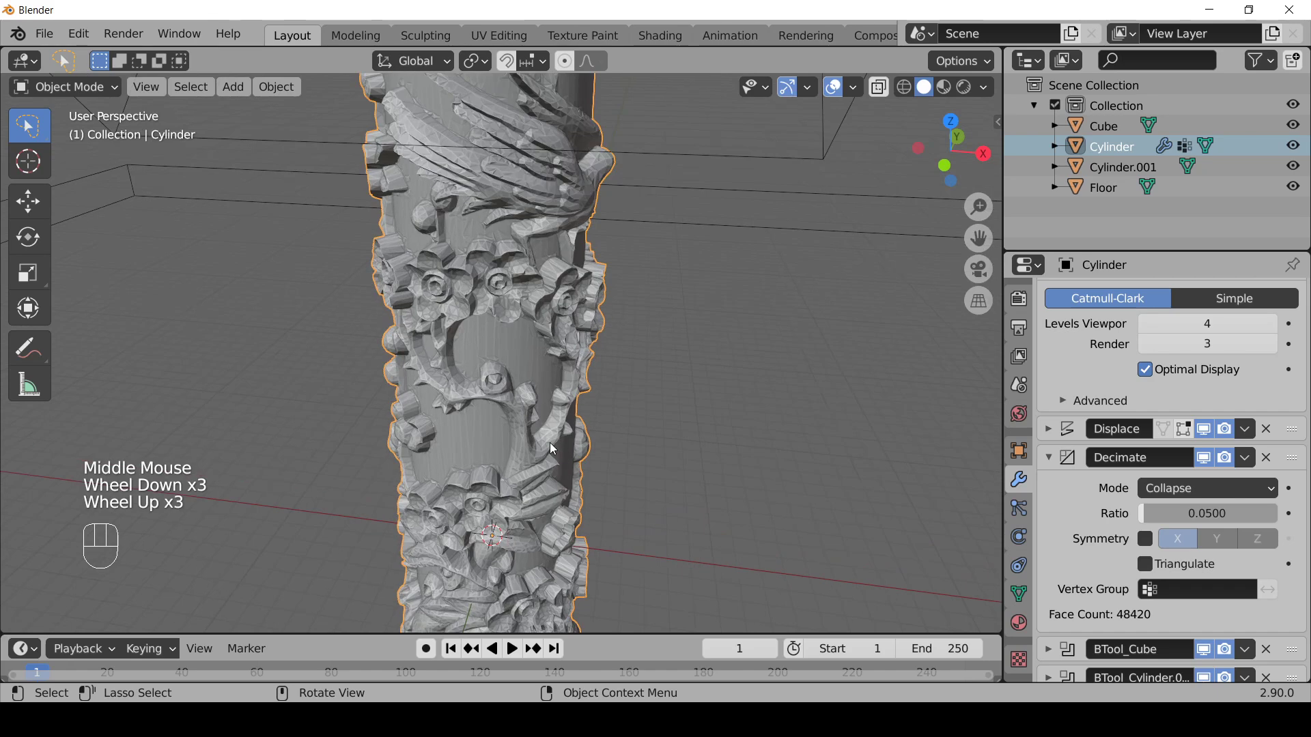
Step: Collapse the Decimate settings and show the full settings of the Displace modifier
scroll(1124, 572, "down", 5)
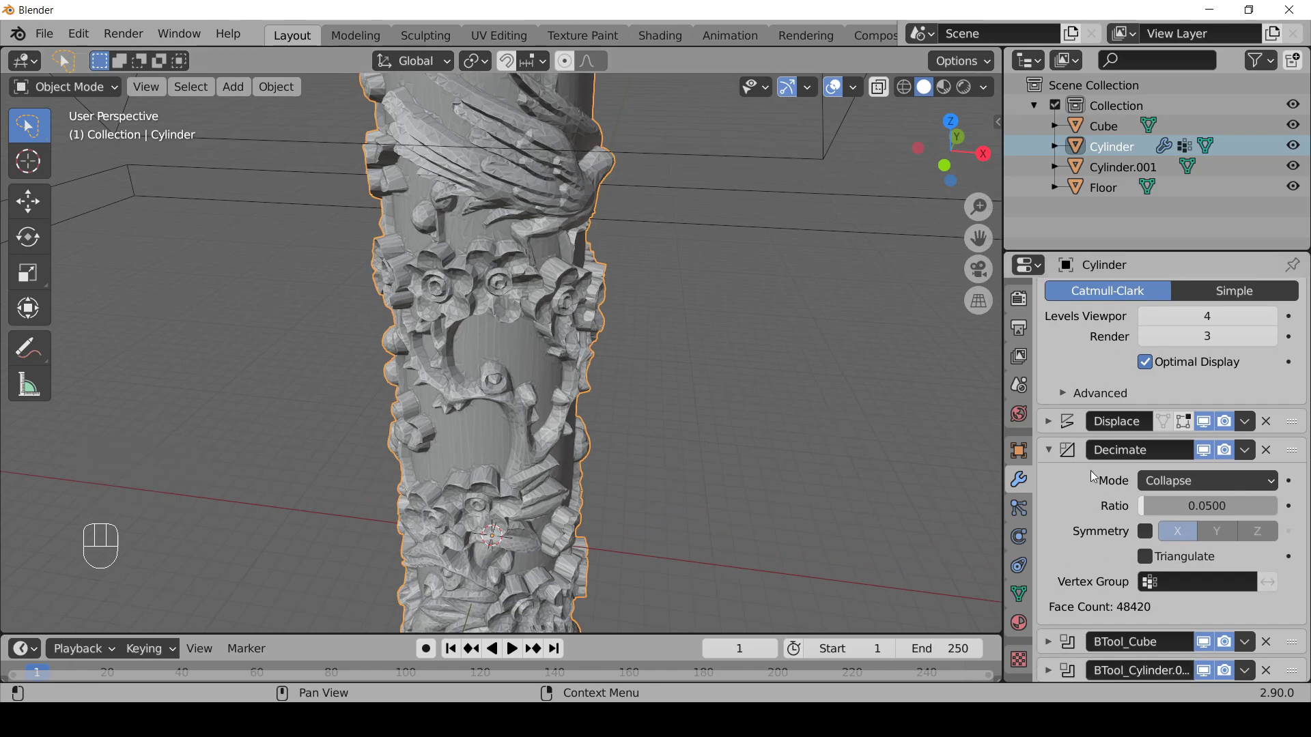
left_click(1050, 451)
left_click(1051, 537)
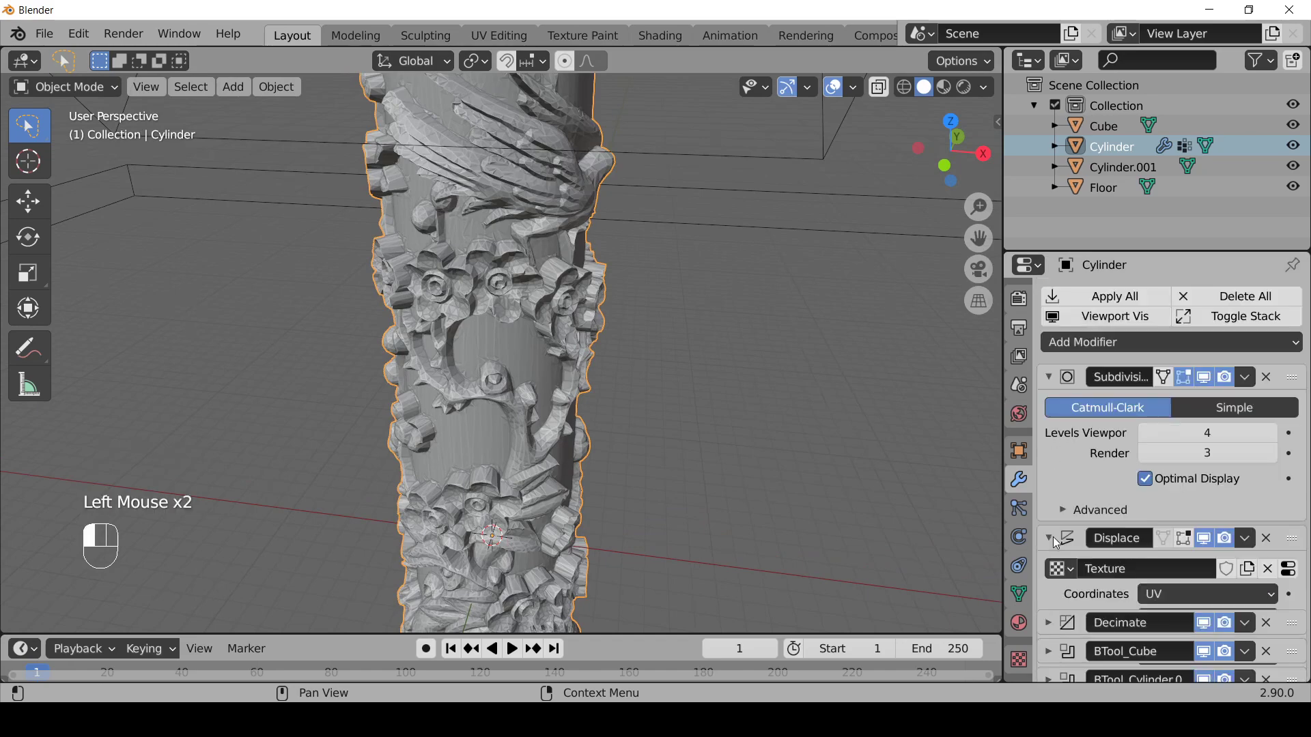
scroll(1083, 505, "down", 3)
scroll(1085, 508, "down", 6)
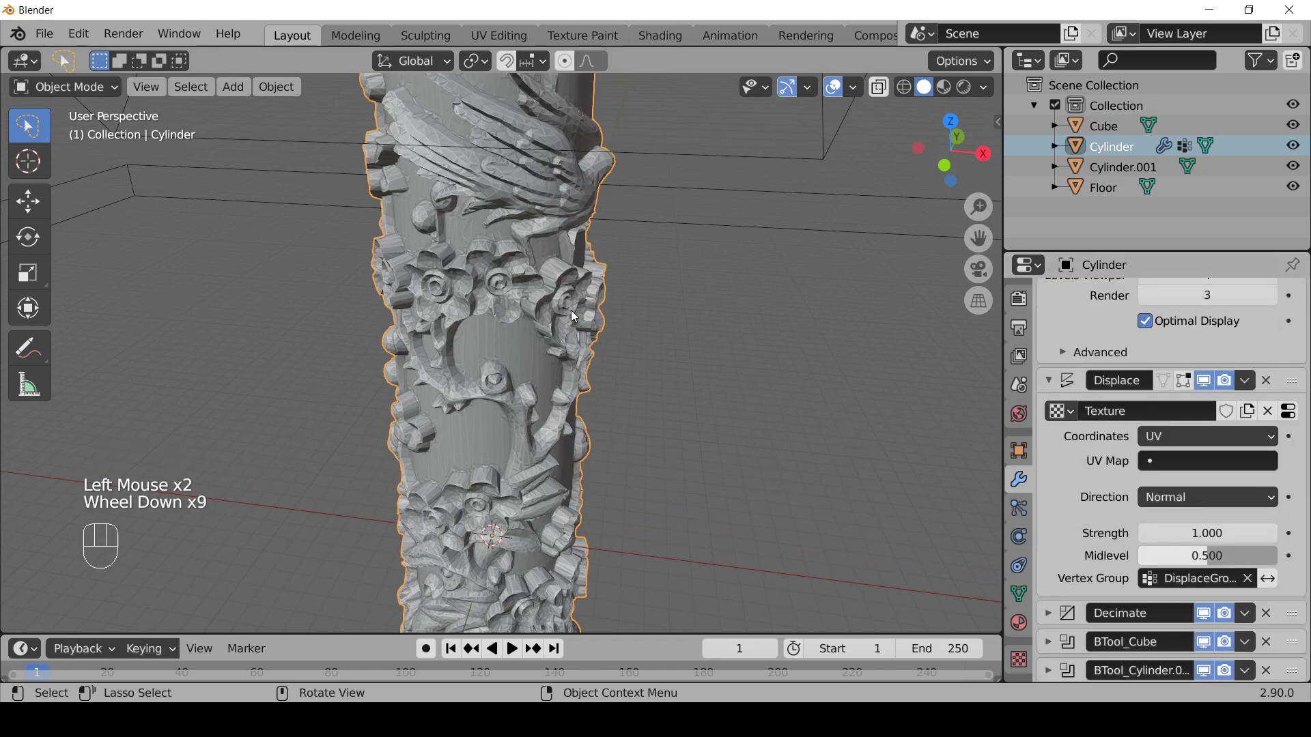
Step: Set the Displace strength to 0.75 and check the relief depth from the side of the tube
middle_click_drag(570, 310, 630, 303)
middle_click_drag(432, 297, 572, 231)
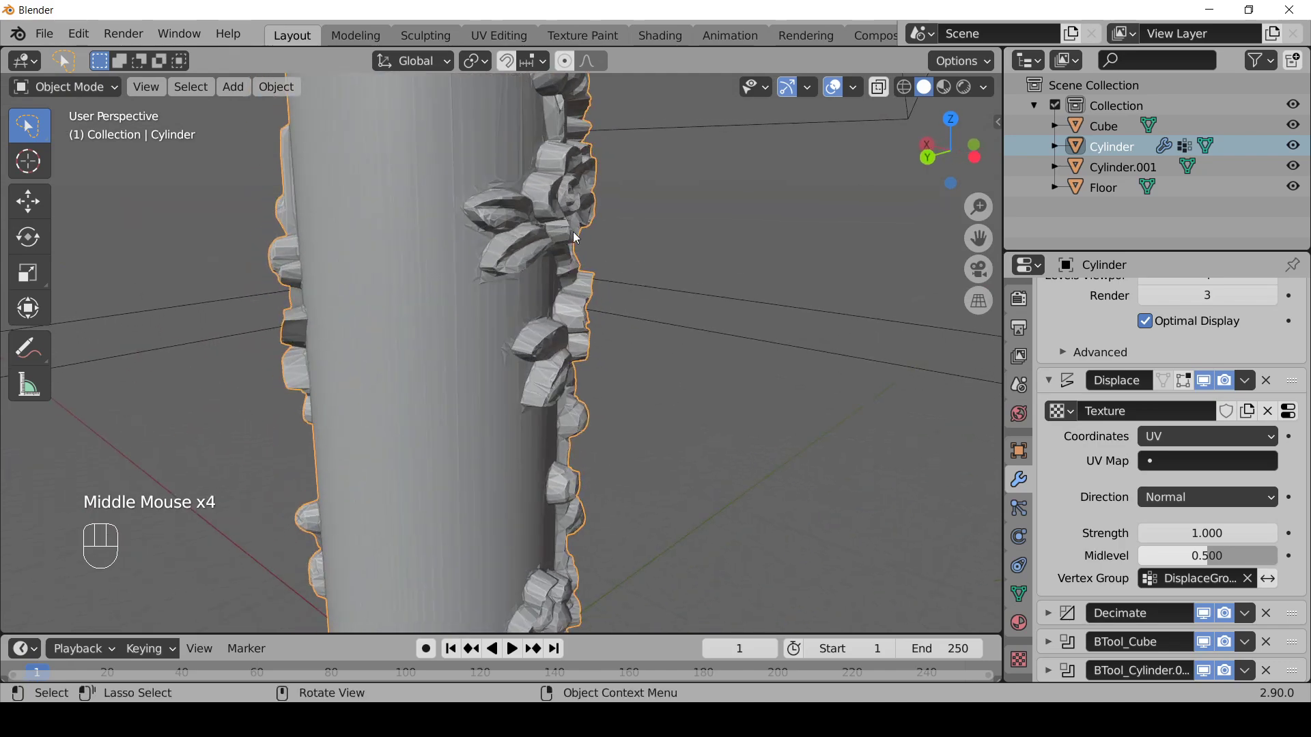
left_click(1205, 536)
type(".750")
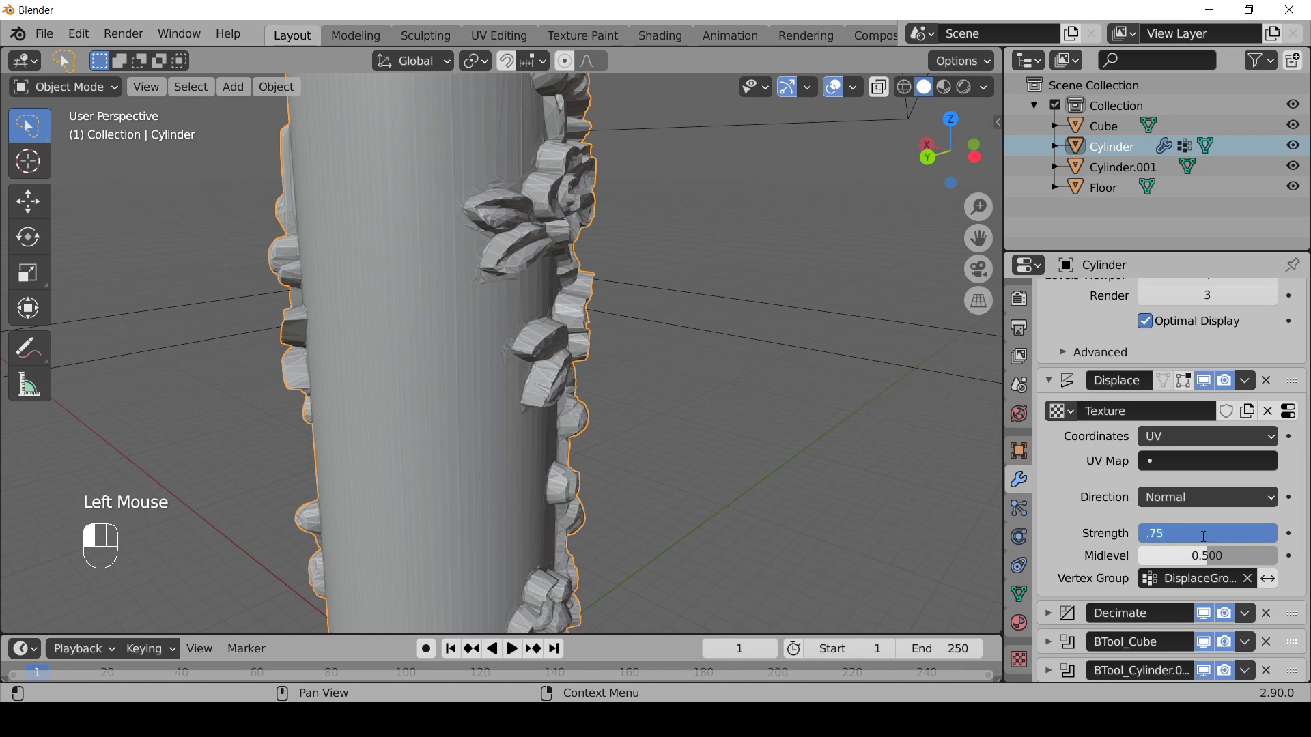
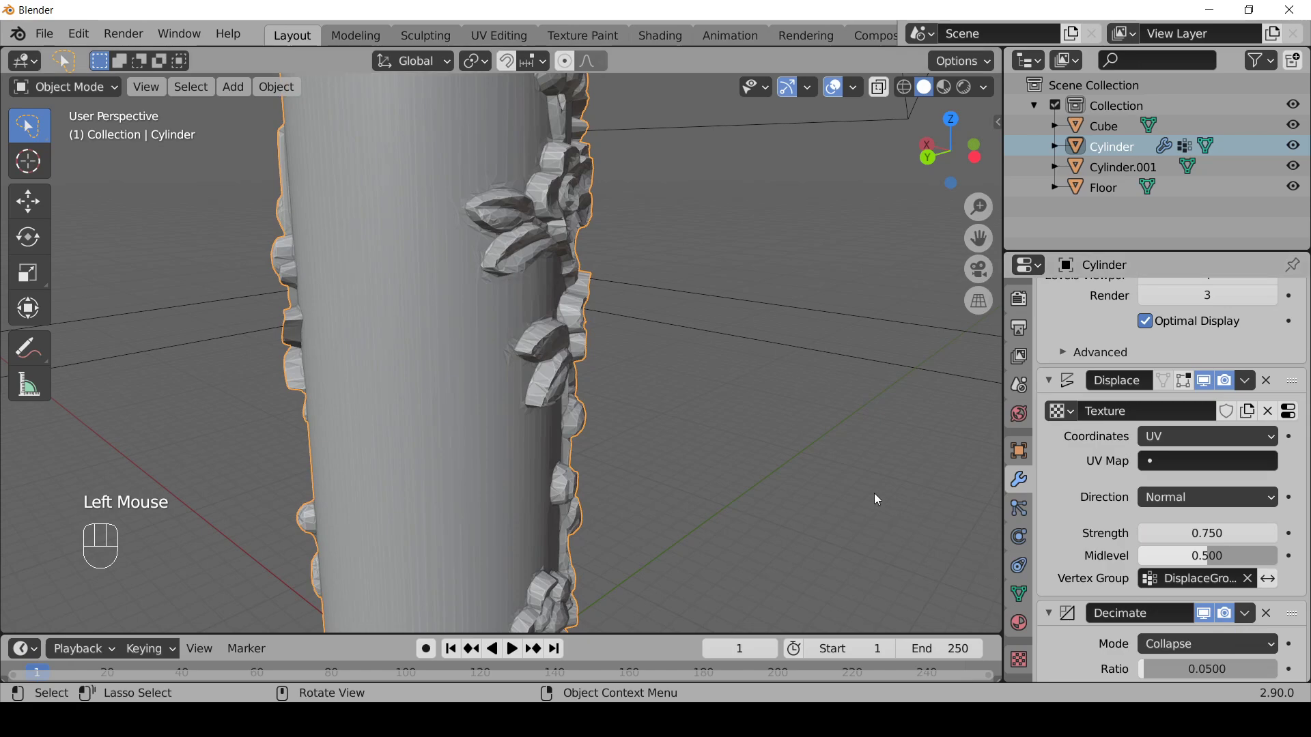
middle_click_drag(874, 493, 758, 504)
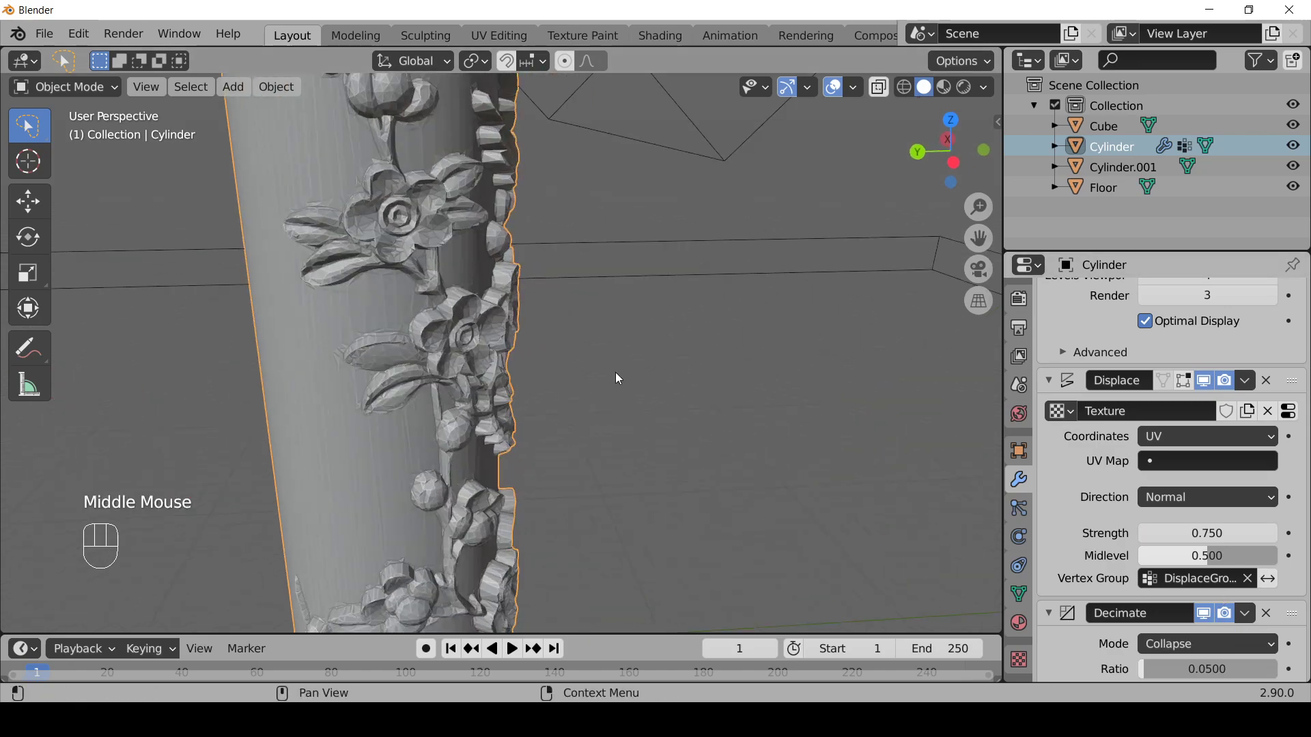
Step: Turn off the Decimate modifier's viewport display and set the Displace strength to 0.5
left_click(1204, 614)
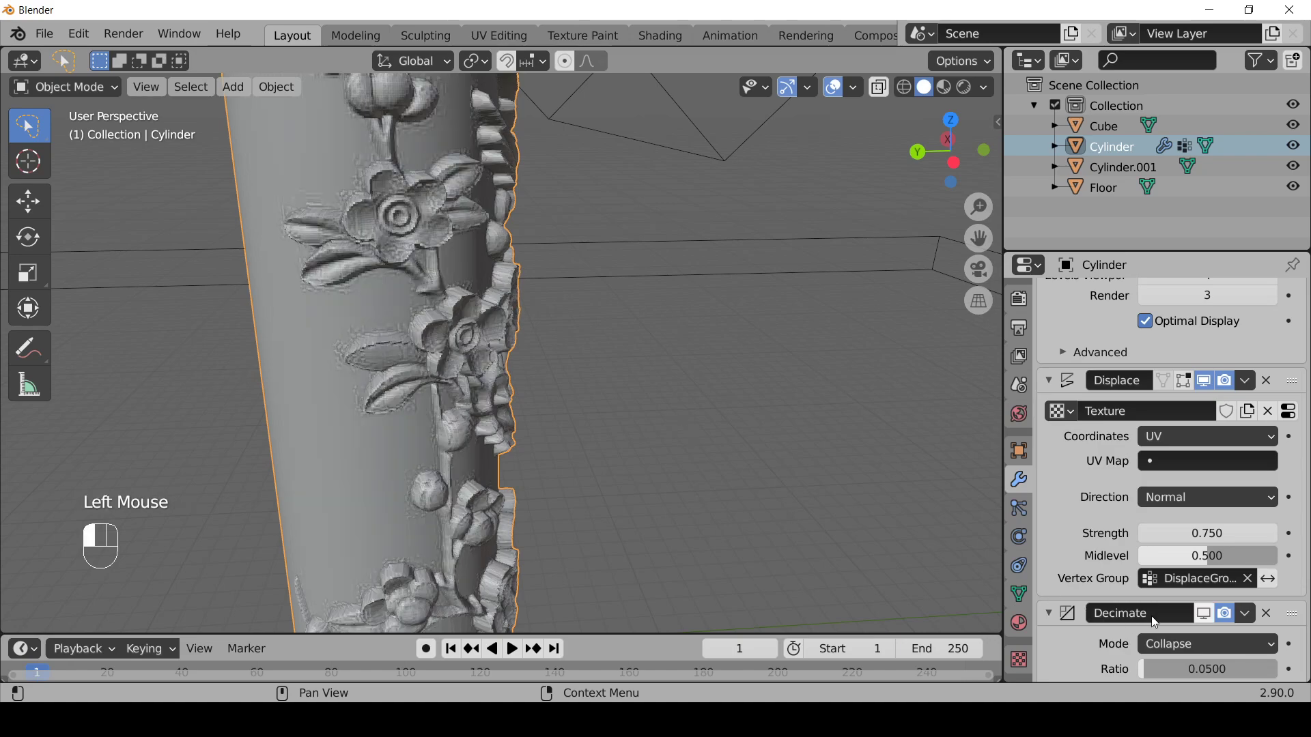
middle_click_drag(598, 386, 1251, 572)
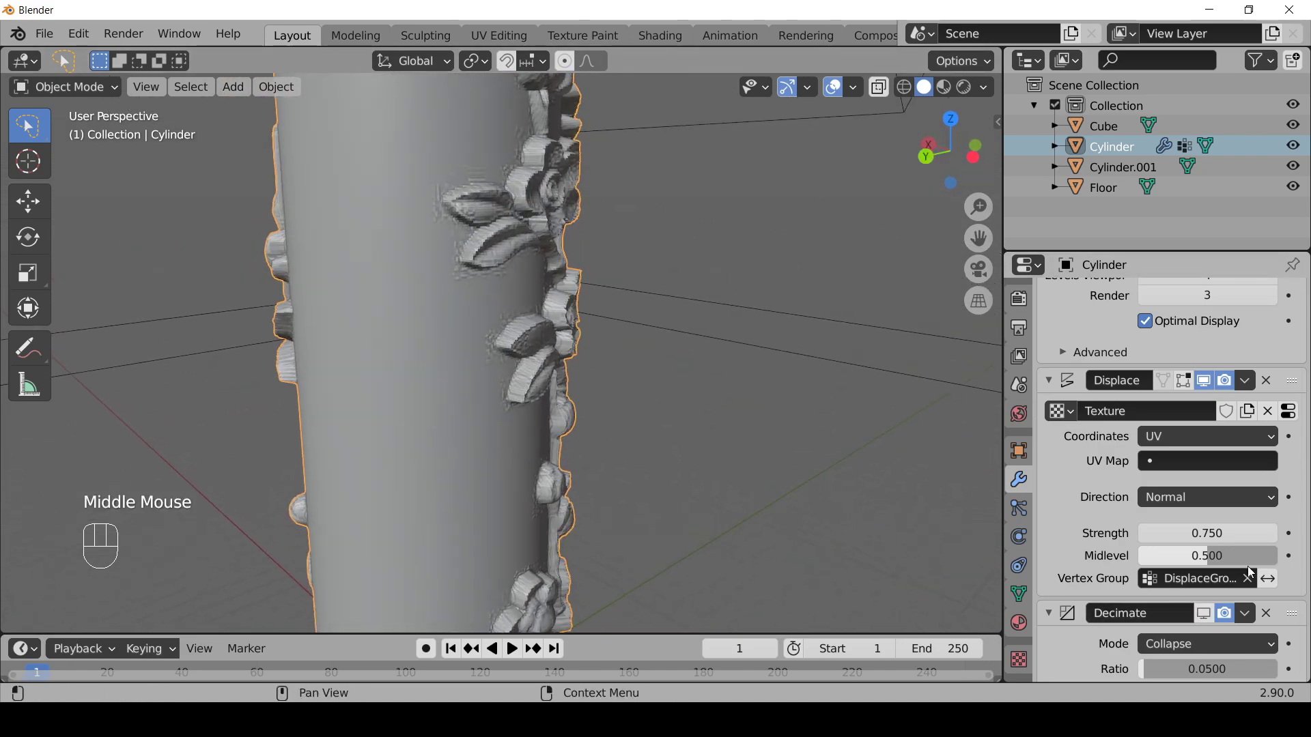
left_click(1208, 533)
type(".5")
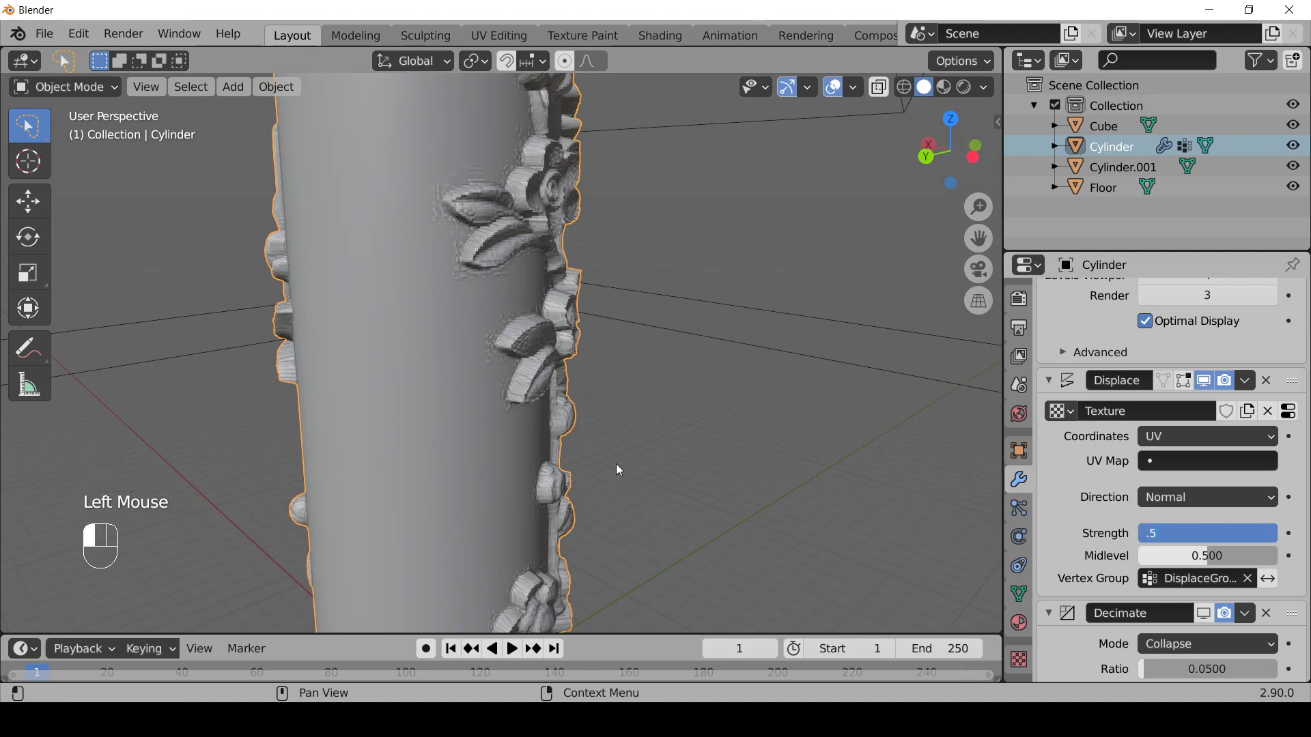
key("Return")
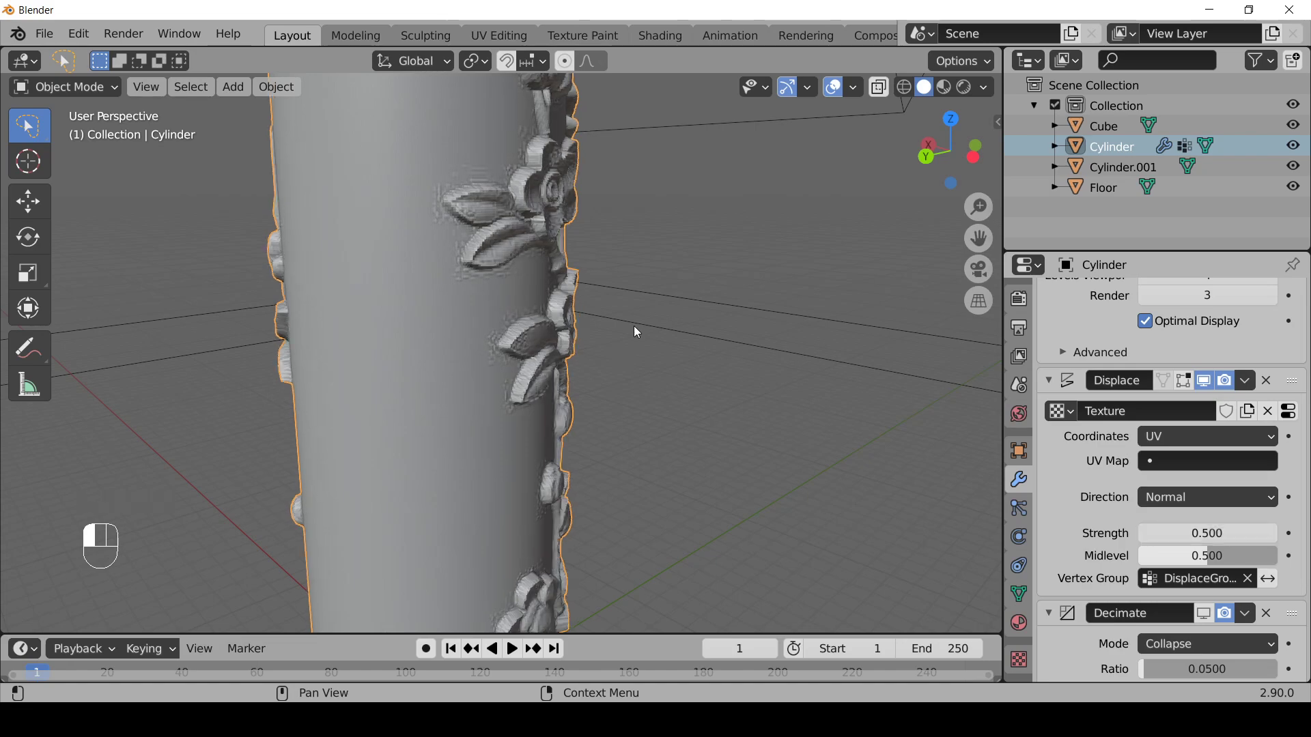
middle_click_drag(660, 325, 1259, 453)
Step: Exaggerate the relief by setting the Displace strength to 5
left_click(1223, 538)
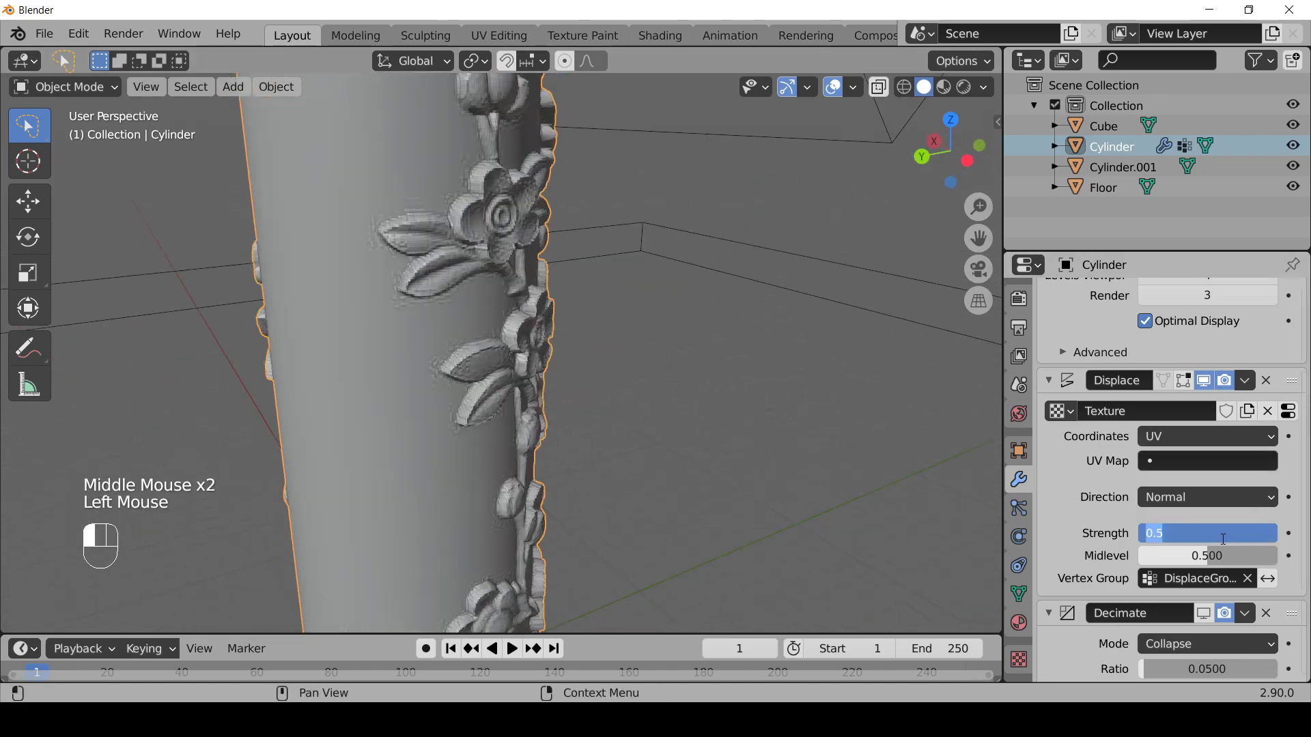
type("5")
key("Return")
scroll(710, 394, "down", 4)
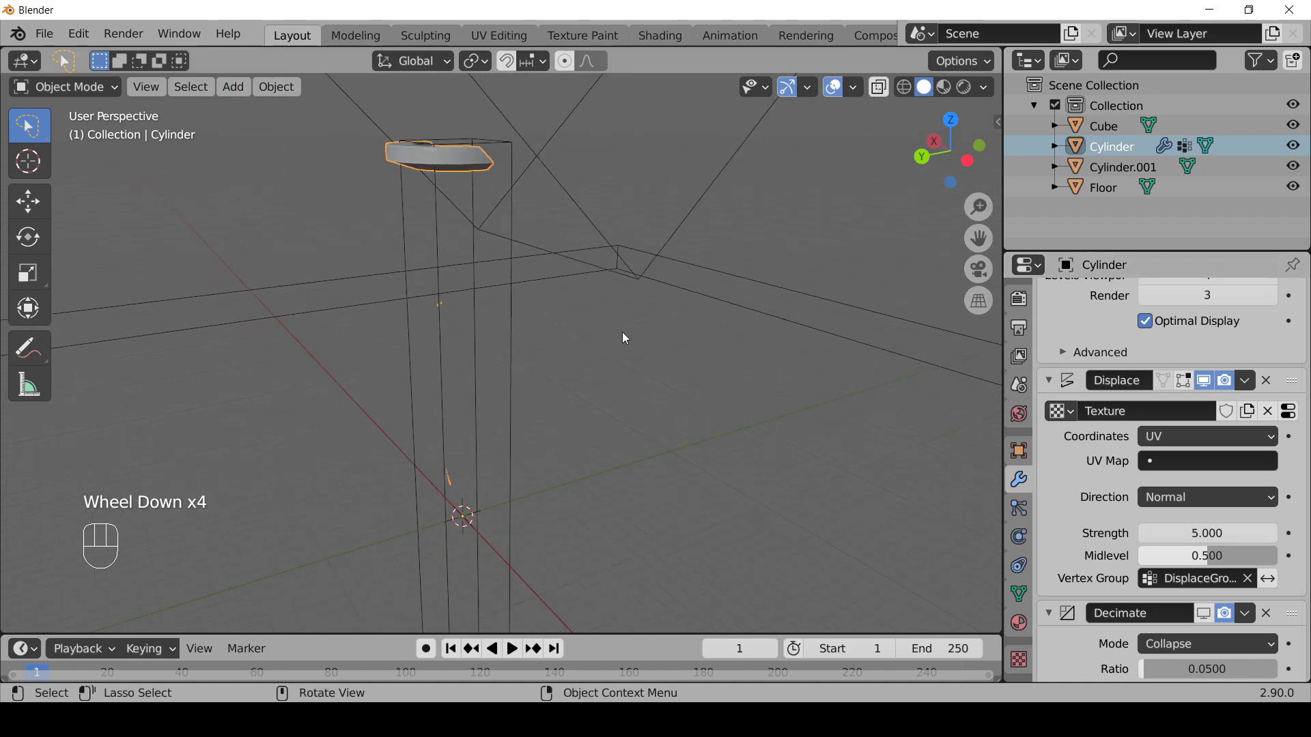
Step: Set the Subdivision modifier's viewport level to 3
scroll(1195, 437, "up", 2)
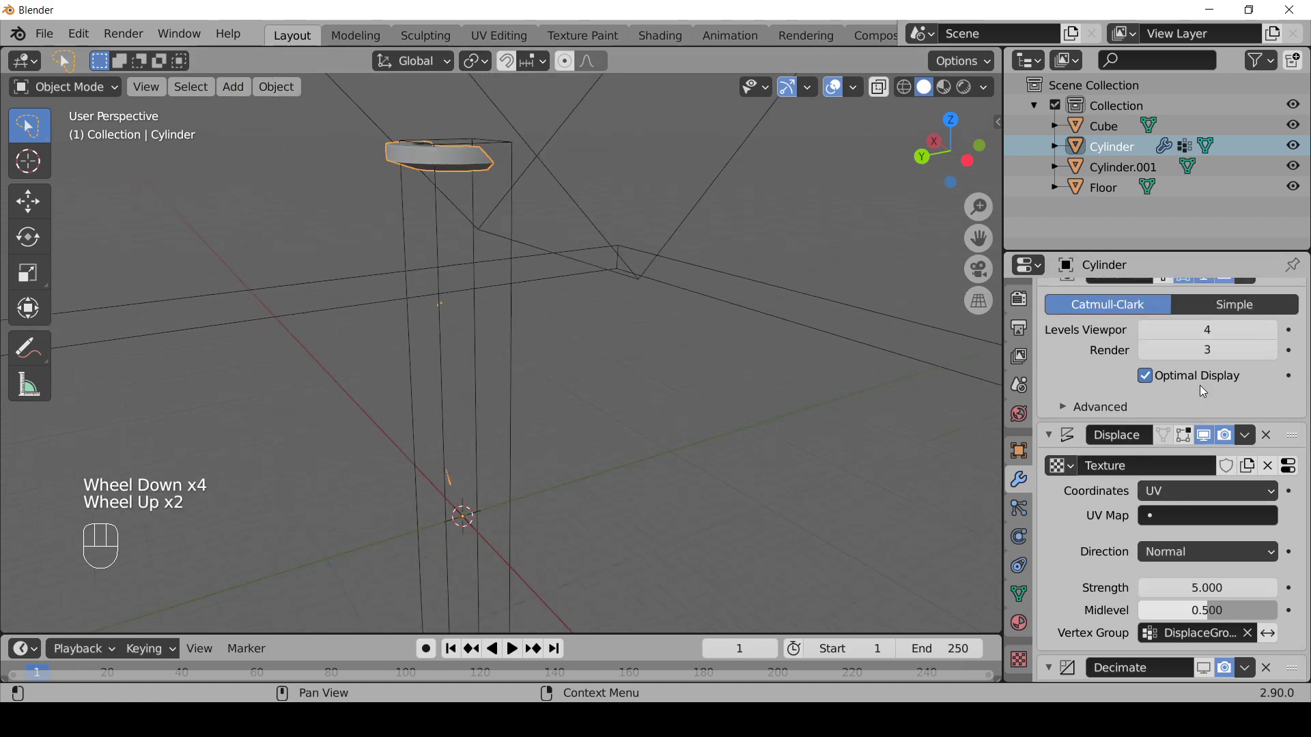
scroll(1203, 392, "up", 2)
left_click(1209, 382)
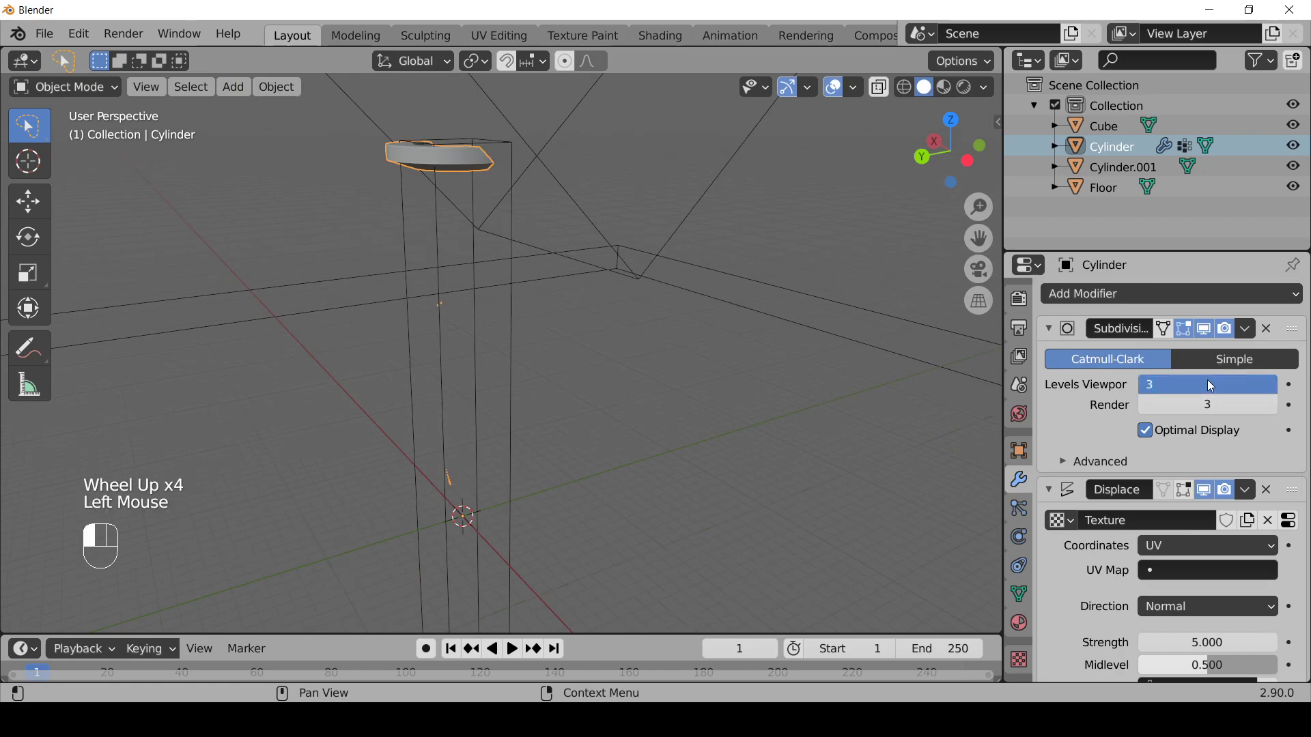
key("Return")
middle_click_drag(668, 353, 464, 359)
Step: Turn off the viewport display of both BTool Boolean modifiers and examine the exaggerated displacement around the tube
scroll(1087, 532, "down", 13)
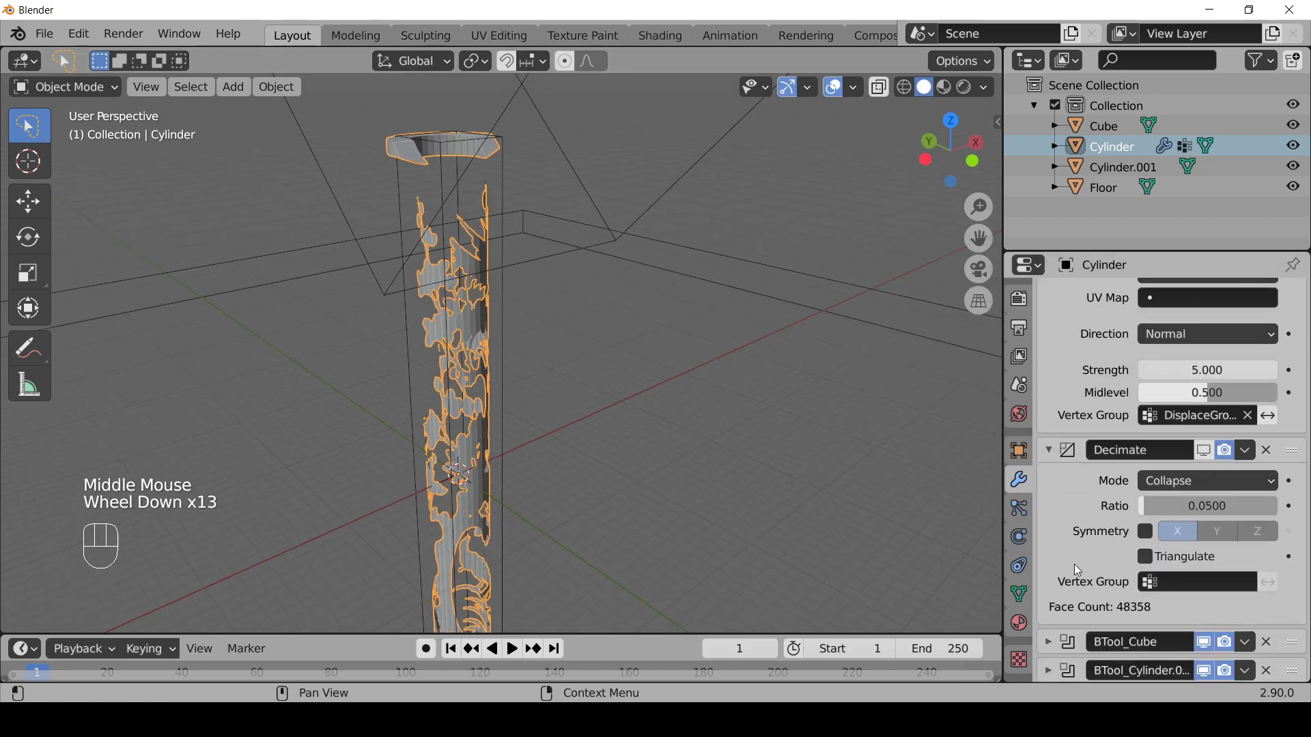
left_click(1203, 643)
left_click(1206, 674)
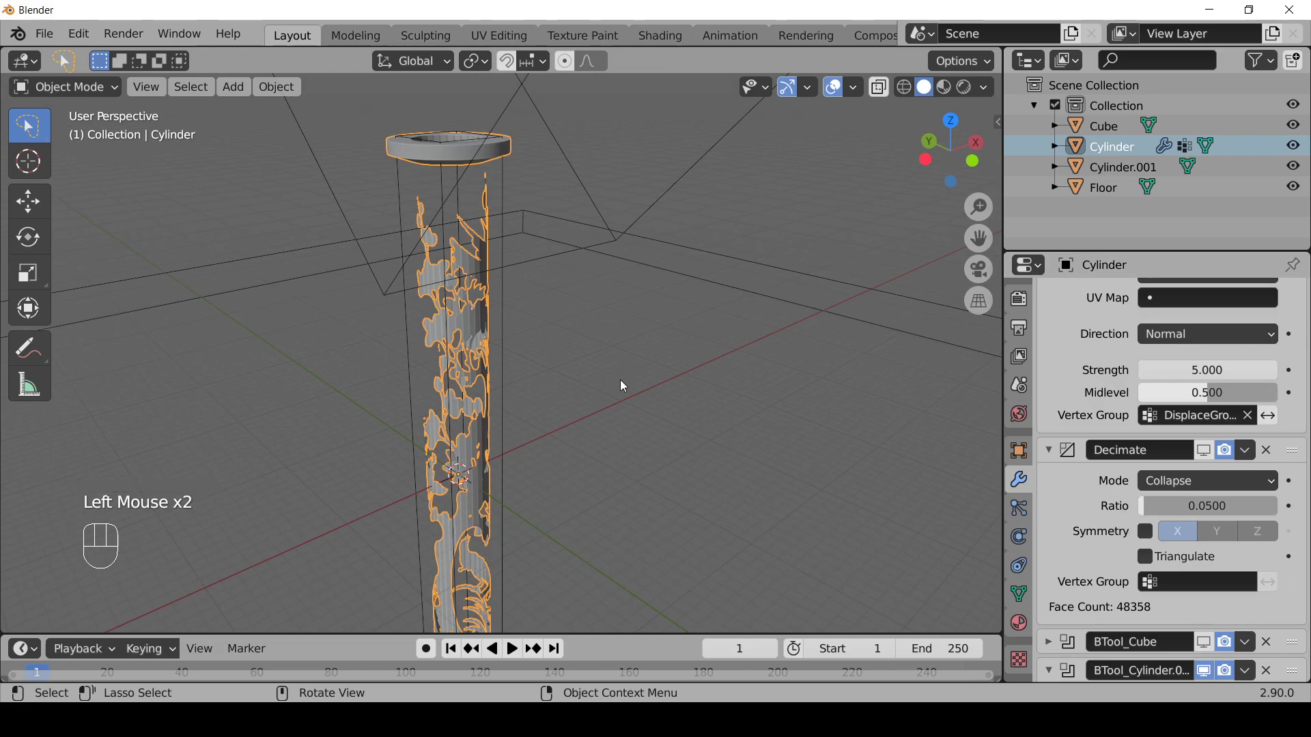
left_click(1203, 670)
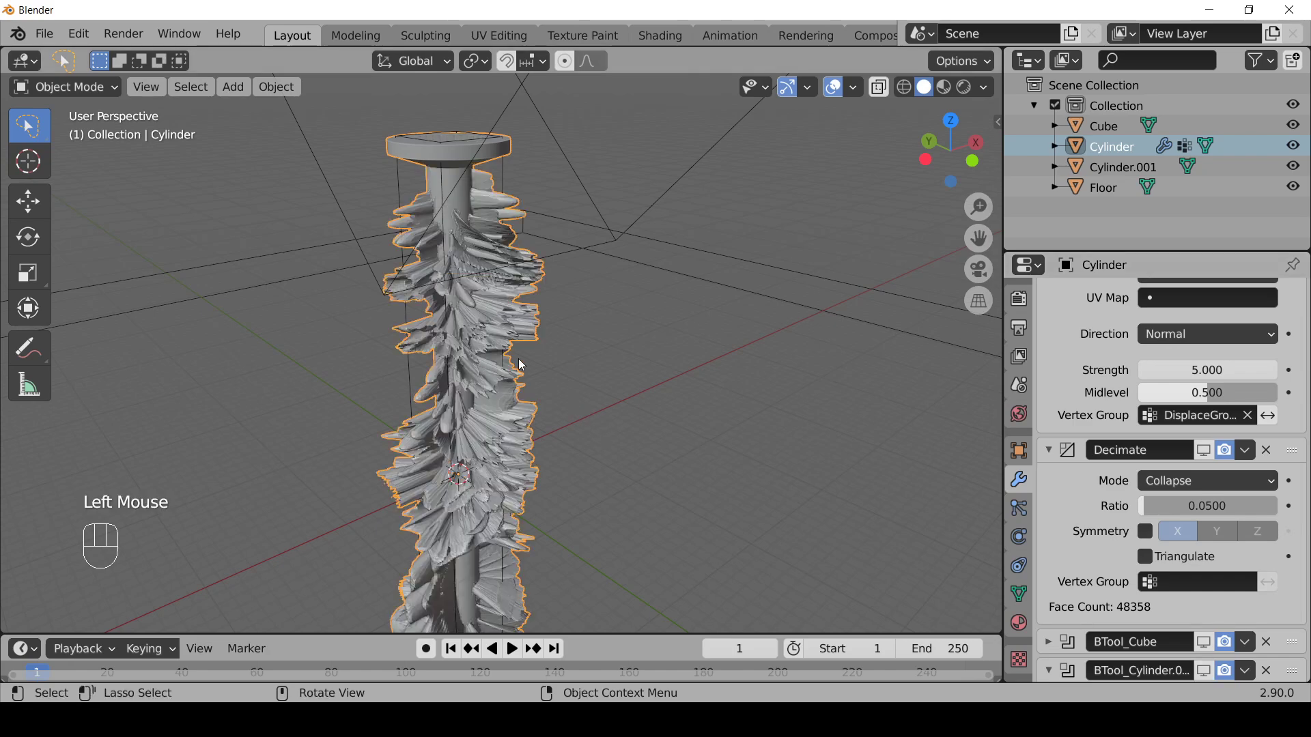
middle_click_drag(521, 365, 615, 331)
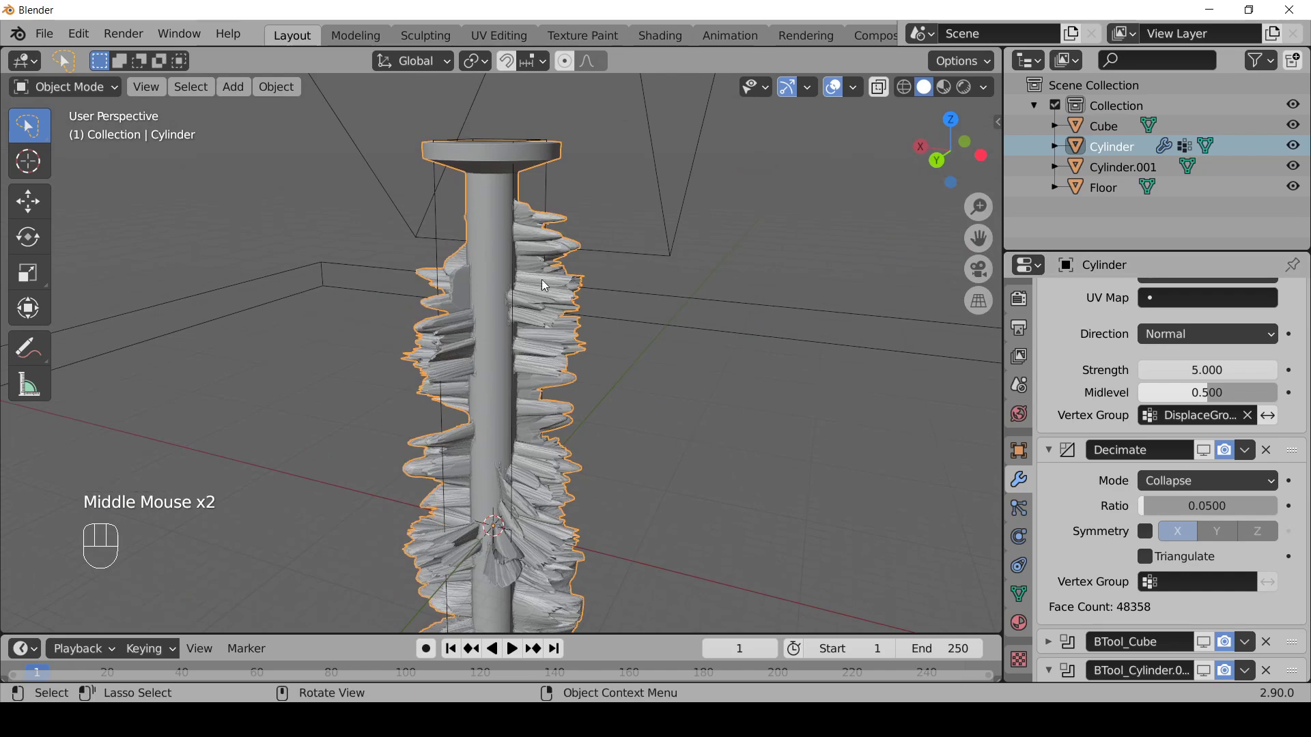
middle_click_drag(514, 256, 551, 258)
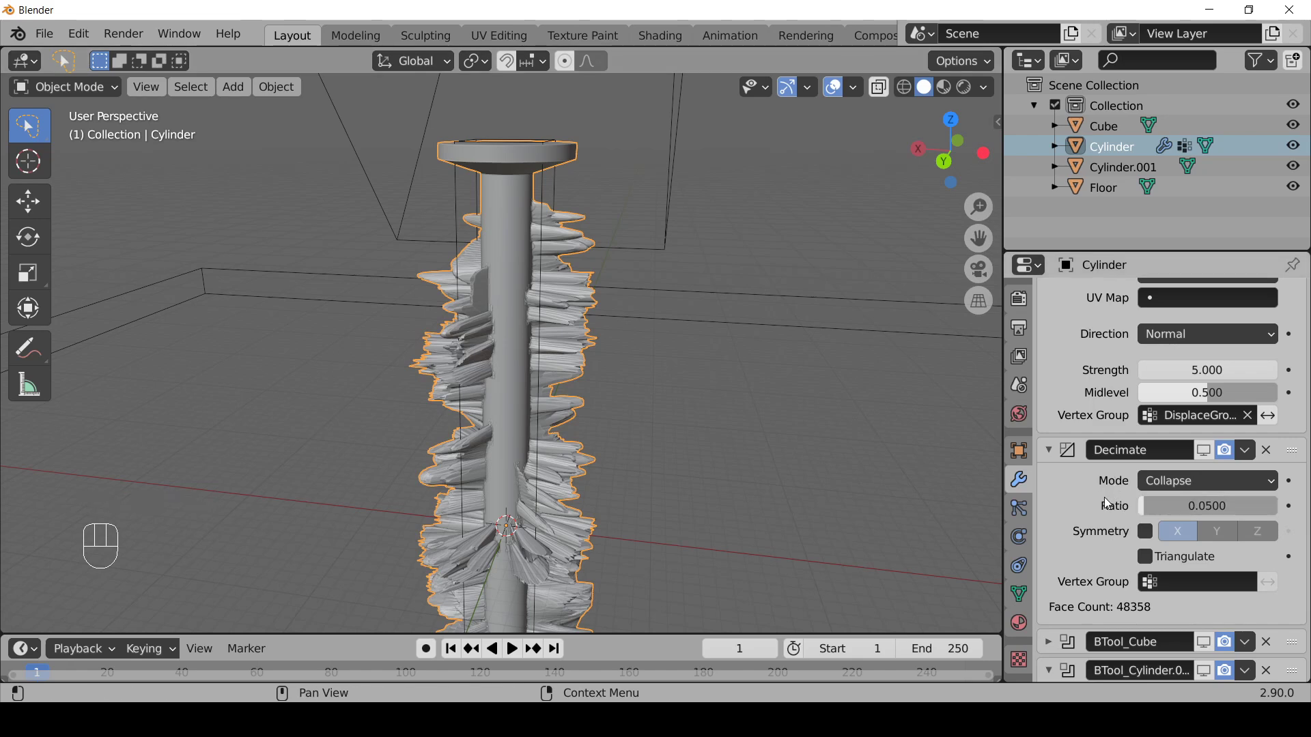
Step: Set the Displace strength to 1 and compare the relief on the tube
left_click(1208, 370)
type("1")
key("Return")
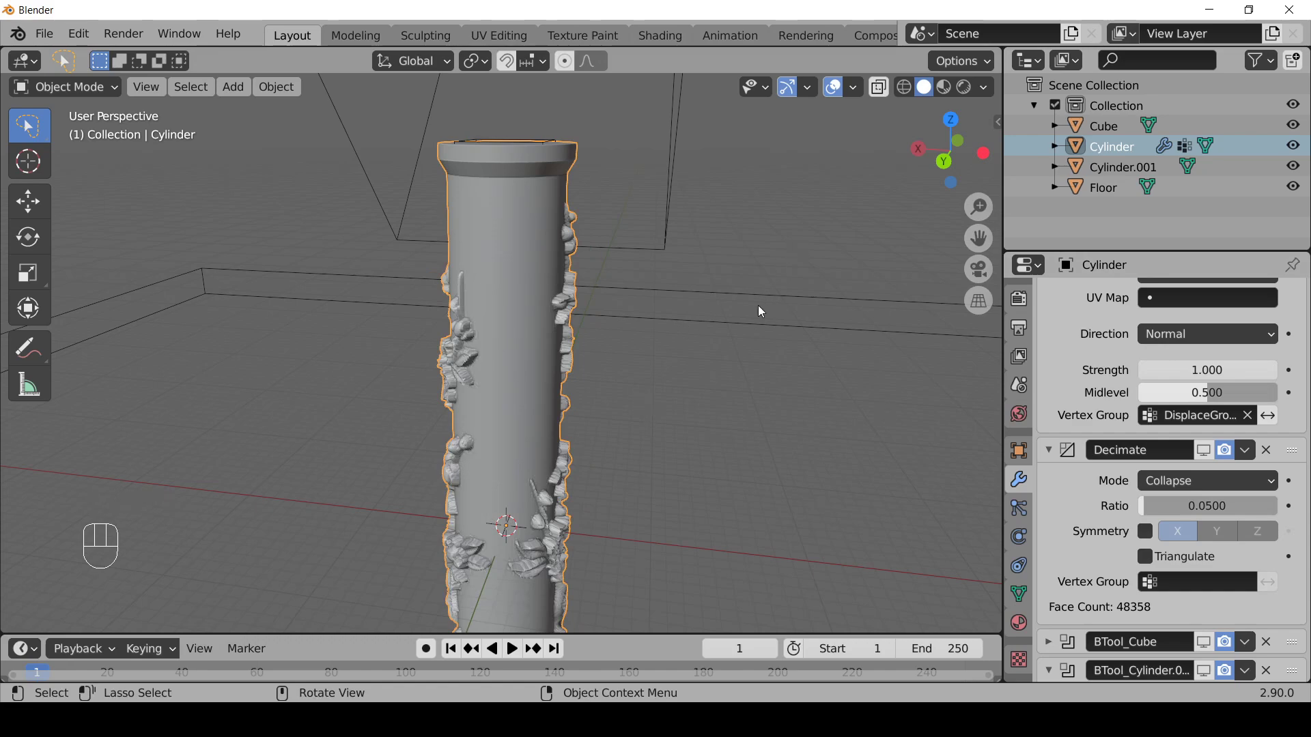
middle_click_drag(760, 311, 888, 327)
Step: Set the Displace strength to 5, lower the midlevel to about 0.092, and inspect the tube from several sides
left_click(1179, 371)
type("5")
key("Return")
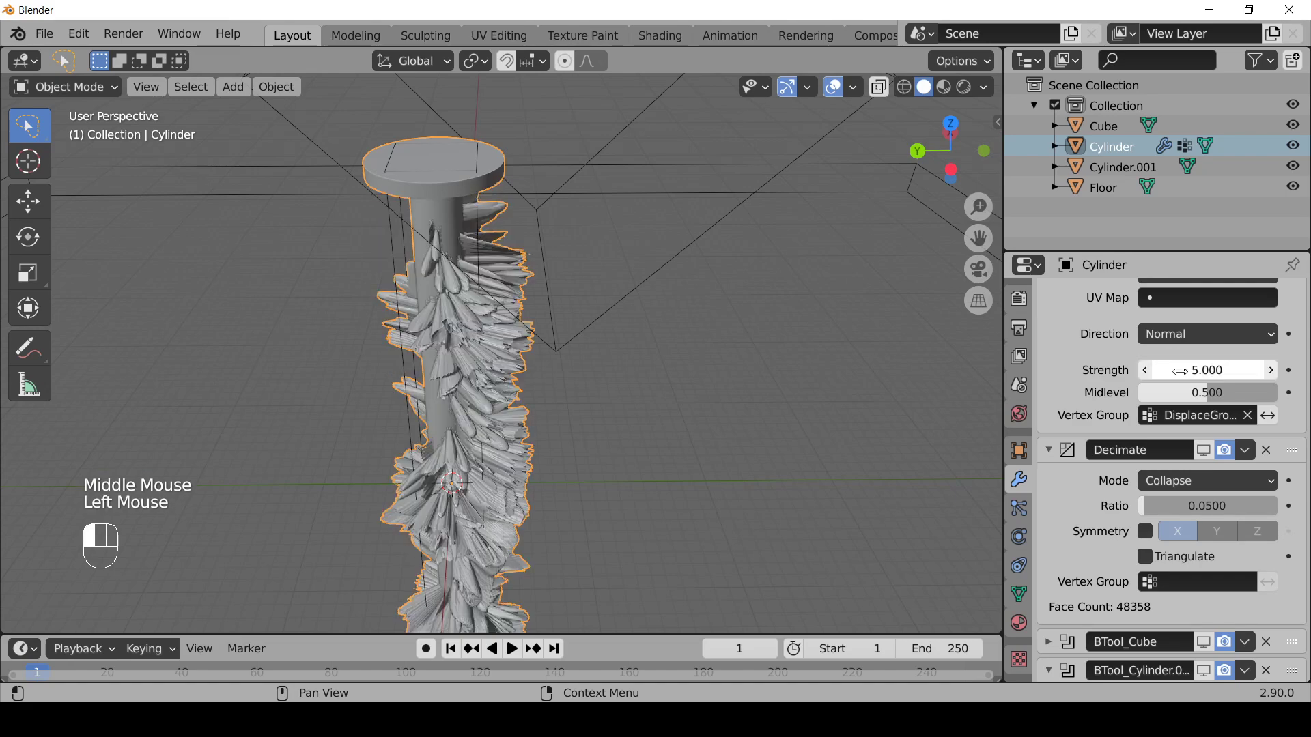
left_click_drag(1182, 393, 1131, 394)
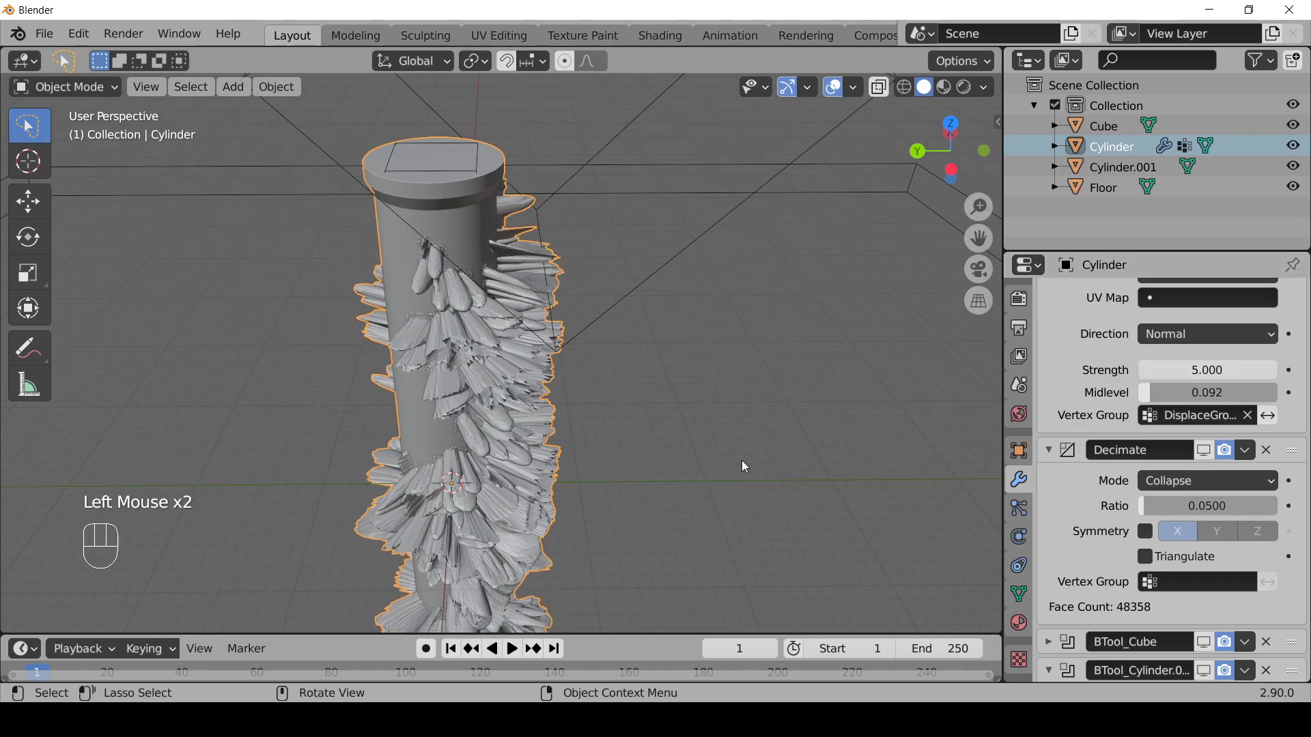
middle_click_drag(741, 460, 482, 390)
scroll(621, 424, "down", 3)
middle_click_drag(621, 423, 580, 434)
scroll(464, 471, "up", 3)
Step: Try a Displace strength of 3 on the tube
left_click(1223, 371)
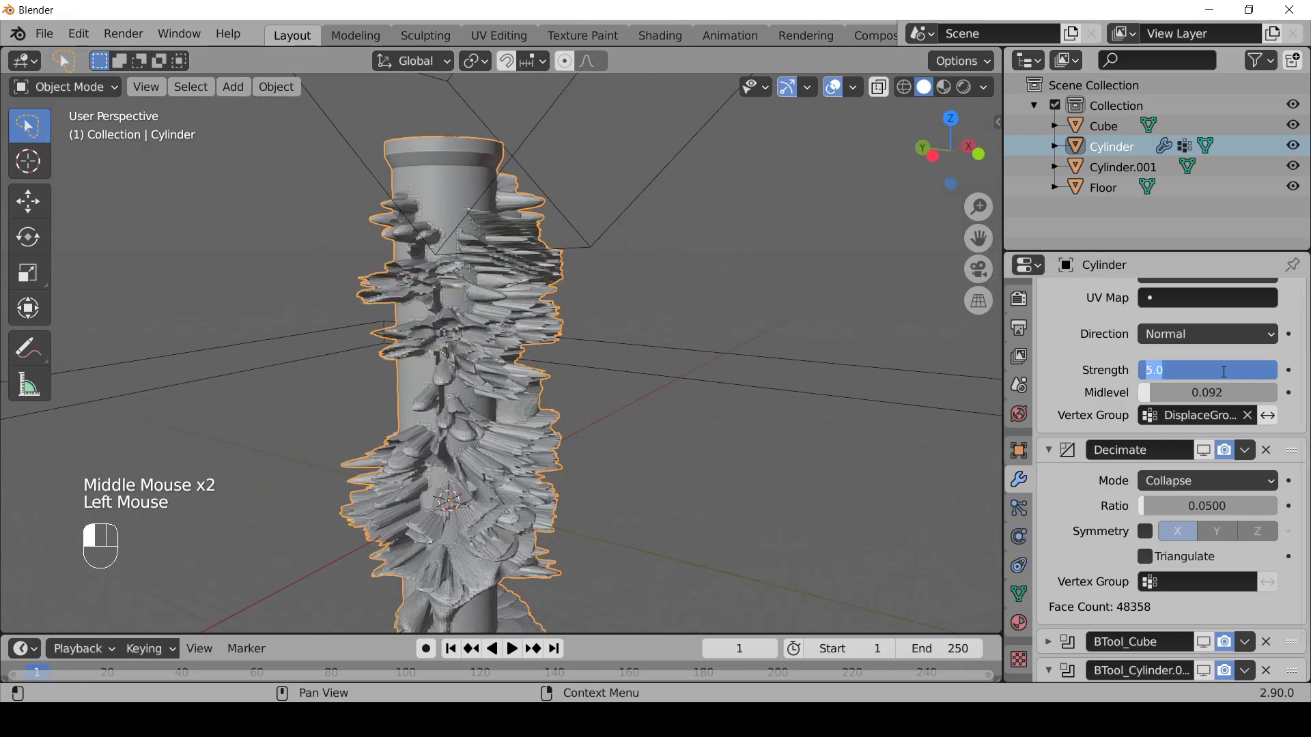
type("3")
key("Return")
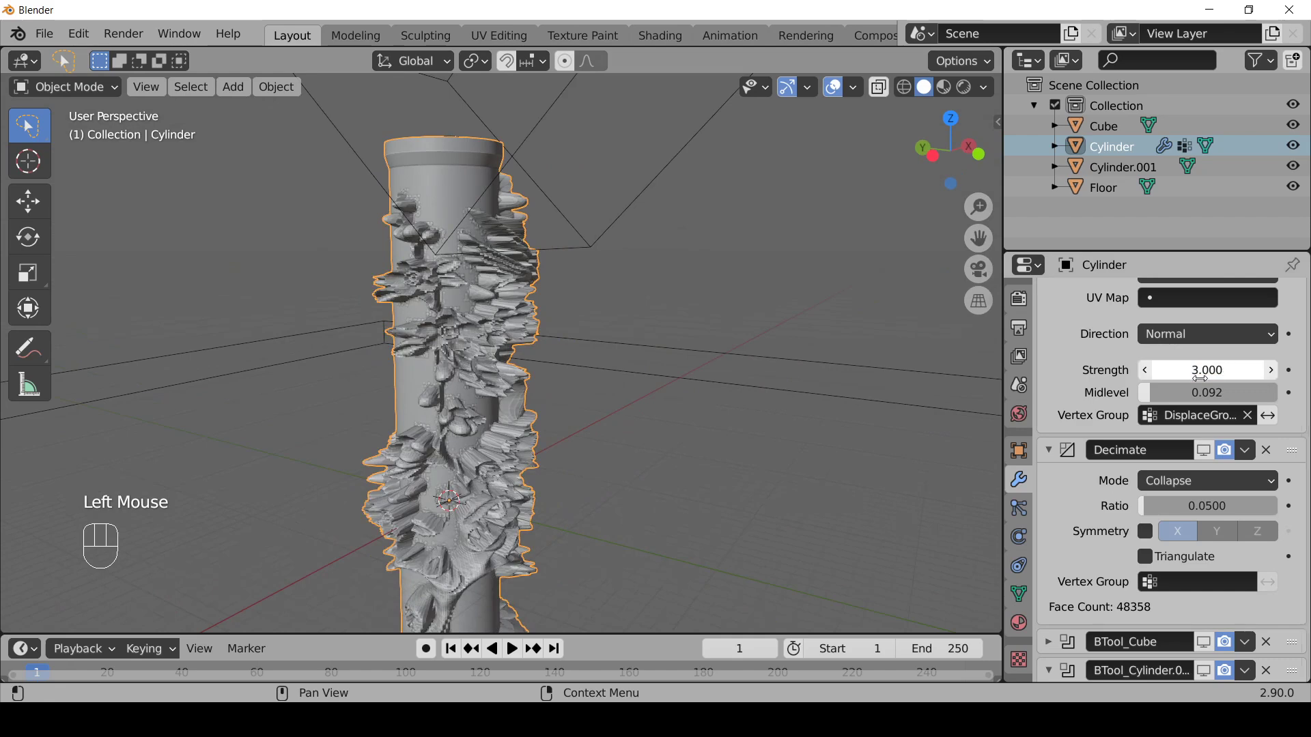
Step: Set the Displace strength to 0.75 and inspect the relief around the whole tube
left_click(1202, 375)
type(".")
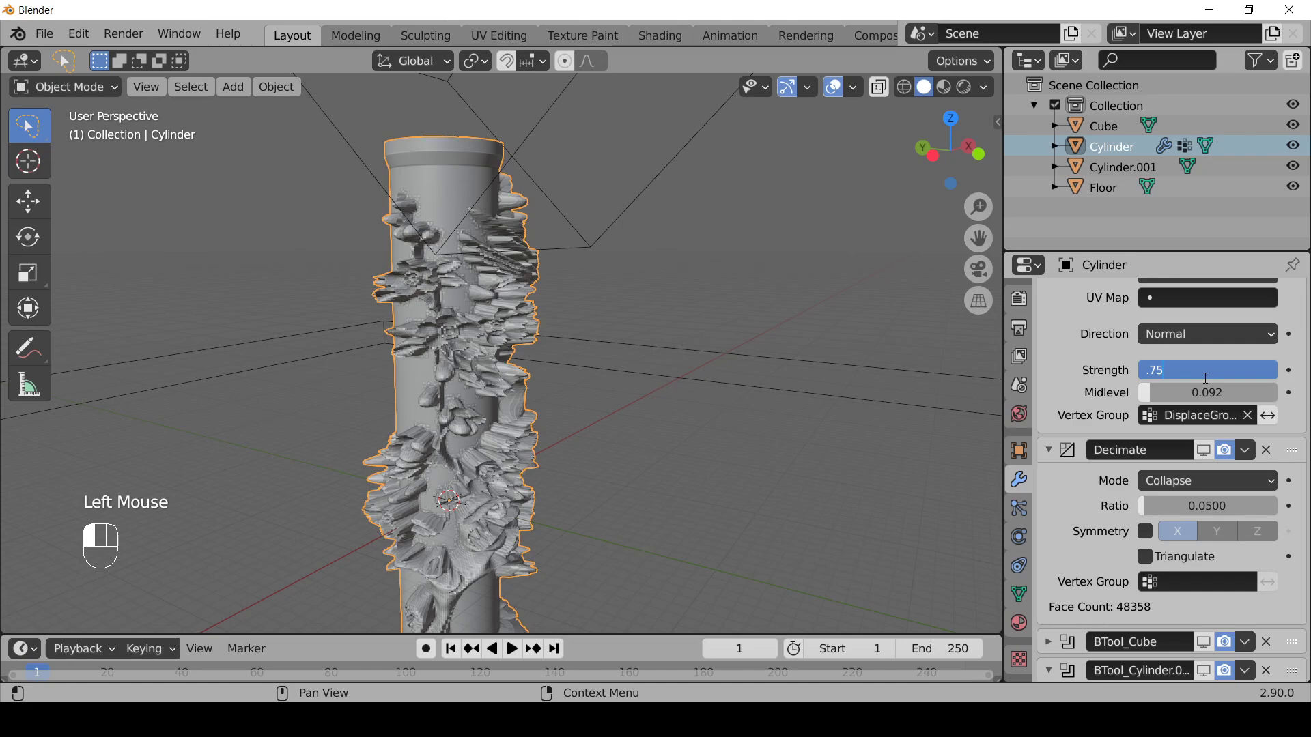
type("75")
key("Return")
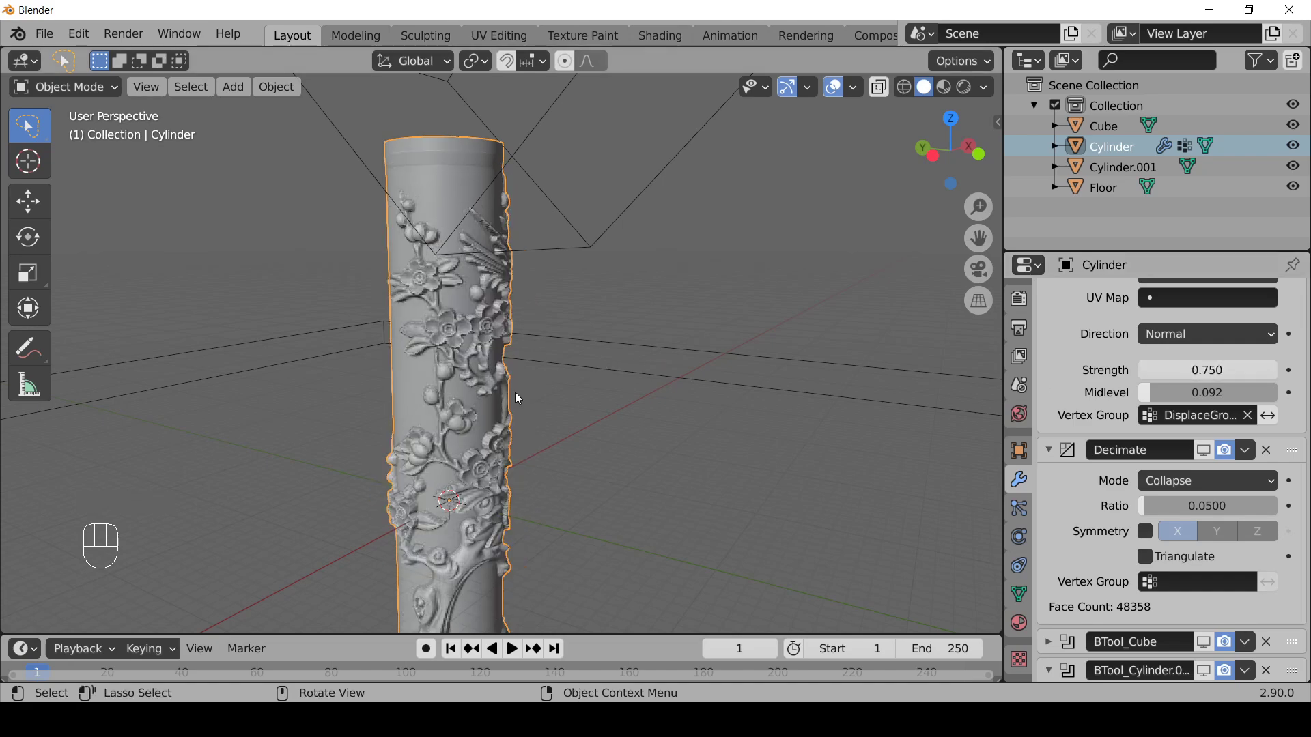
middle_click_drag(514, 392, 436, 421)
scroll(501, 383, "down", 3)
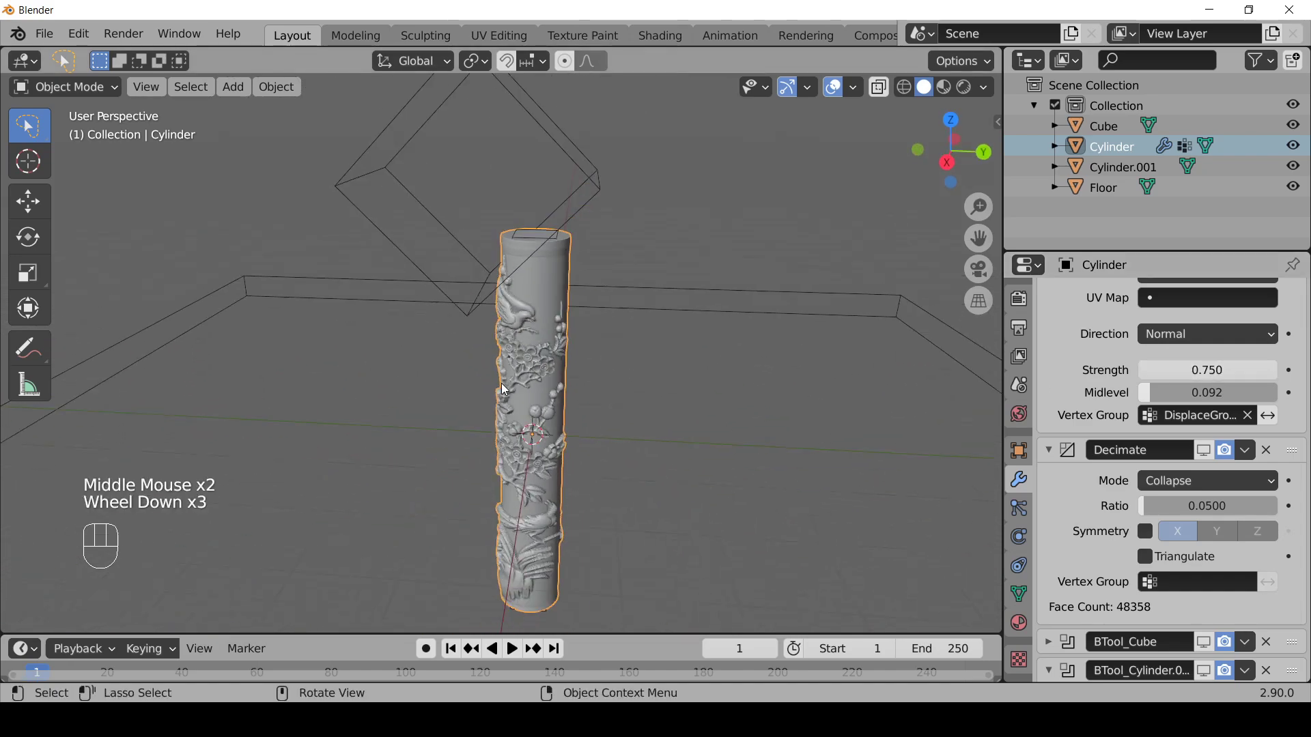
middle_click_drag(507, 396, 588, 422)
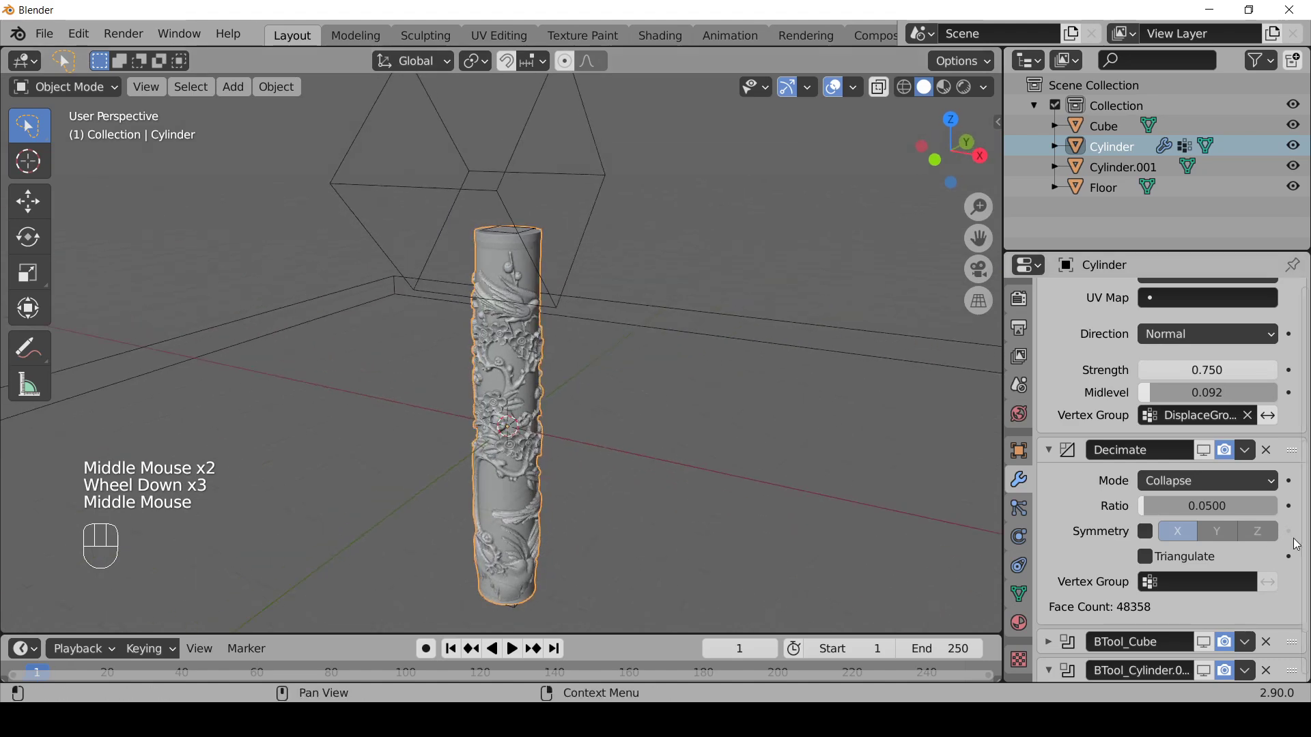
Step: Turn the viewport display of both BTool Boolean modifiers back on and check the angle-cut end of the tube
left_click(1205, 642)
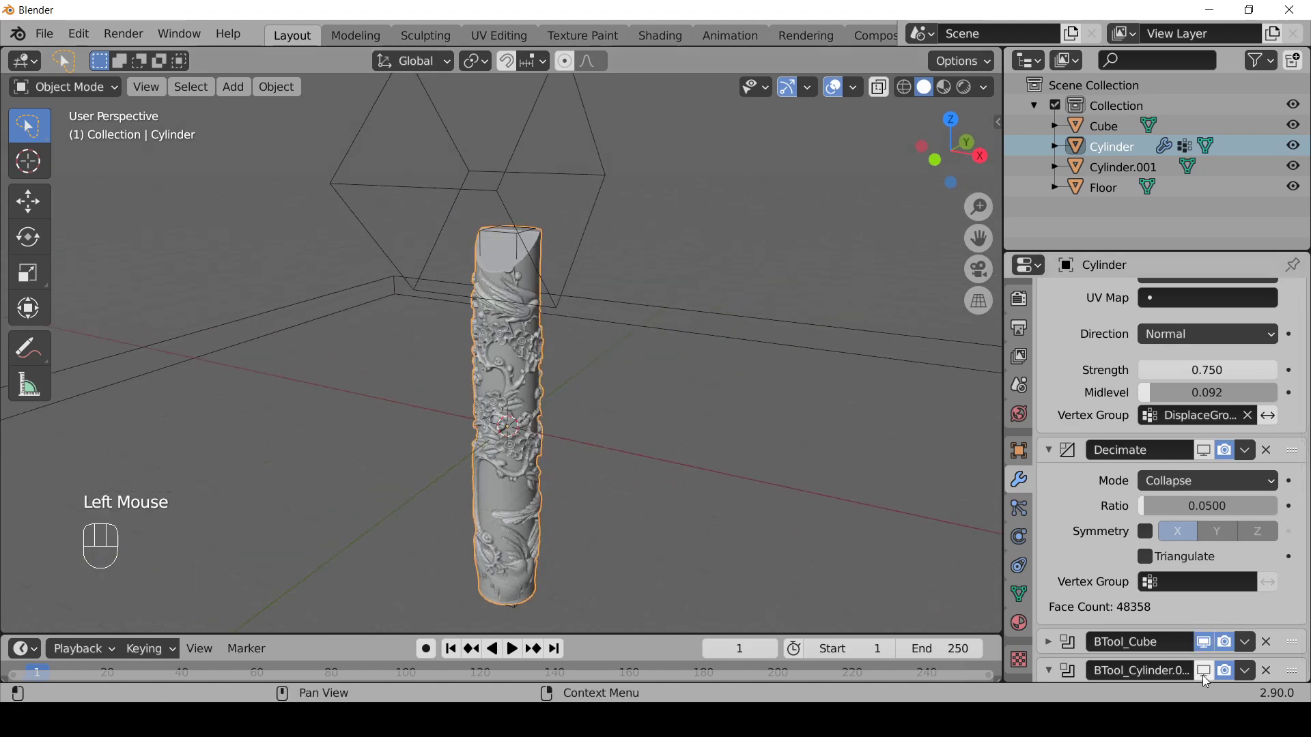
left_click(1203, 671)
scroll(546, 371, "up", 2)
middle_click_drag(550, 370, 628, 403)
Step: Roll the view upside down and examine how the tree relief is oriented relative to the tube's angled cut
key("shift+KP_4")
key("shift+KP_4")
key("shift+KP_4")
key("shift+KP_4")
key("shift+KP_4")
key("shift+KP_4")
key("shift+KP_4")
key("shift+KP_4")
key("shift+KP_4")
key("shift+KP_4")
key("shift+KP_4")
key("shift+KP_4")
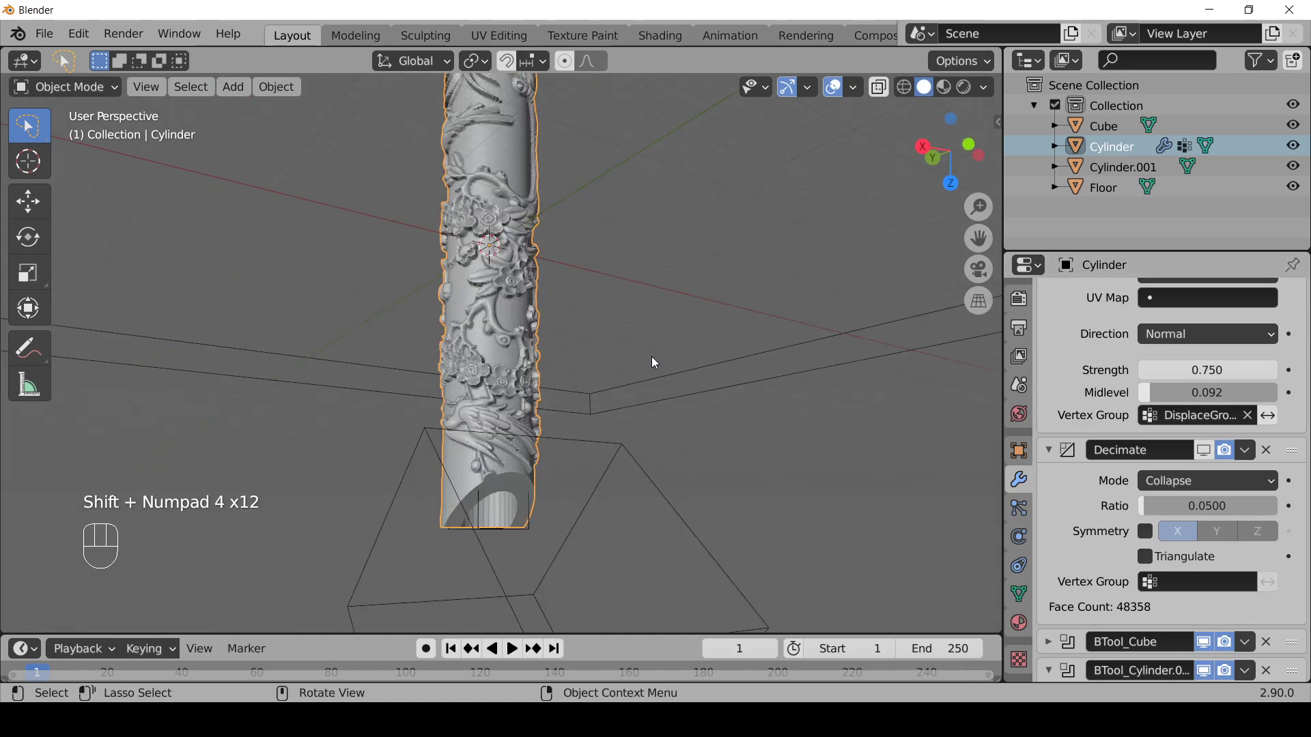
scroll(652, 358, "down", 2)
middle_click_drag(555, 198, 669, 399, "shift")
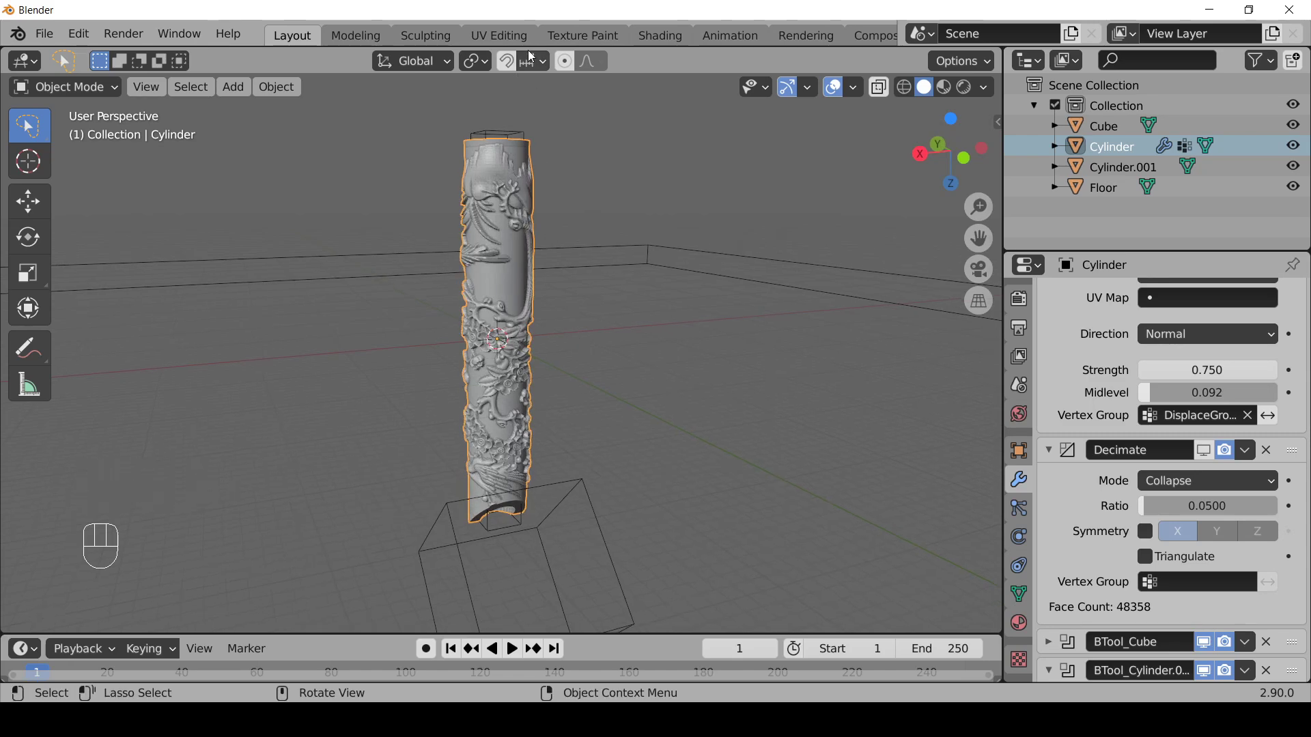
Step: Rotate all of the cylinder's UVs by 180 degrees over the tree depth map and inspect the relief around the tube in Object Mode
left_click(505, 34)
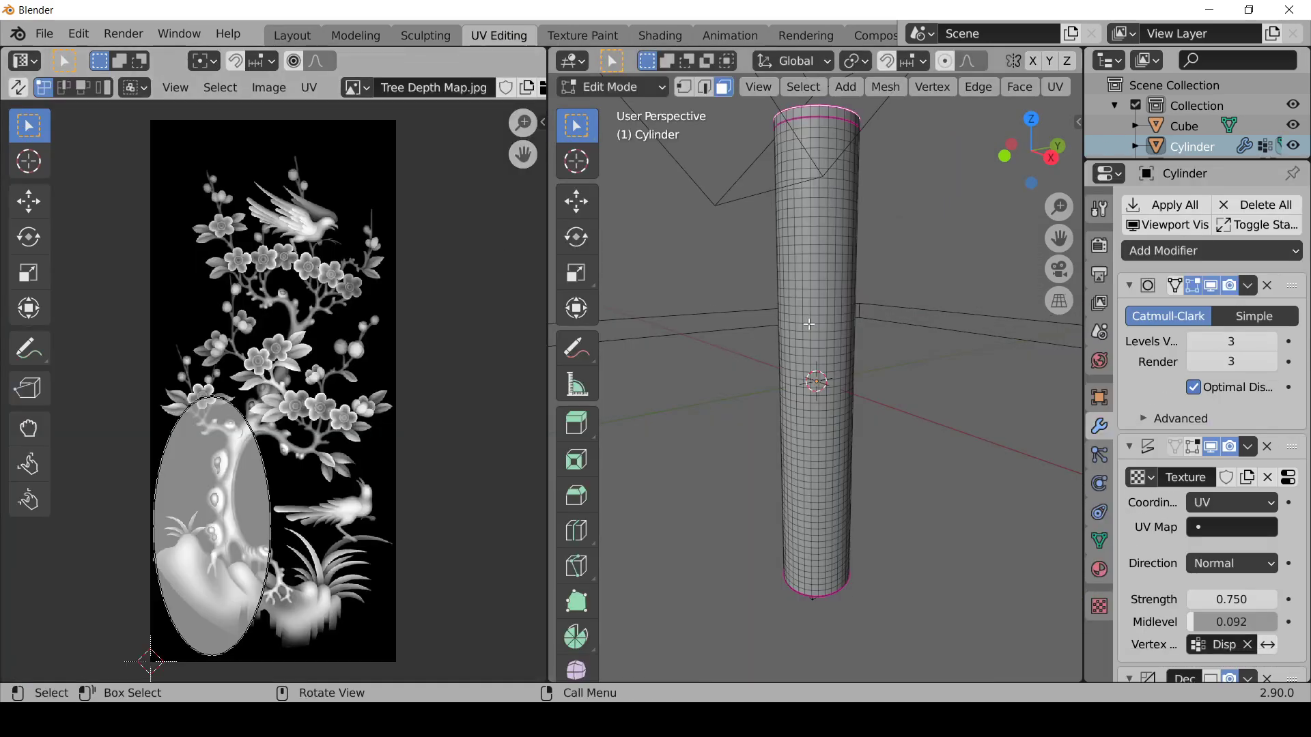
key("a")
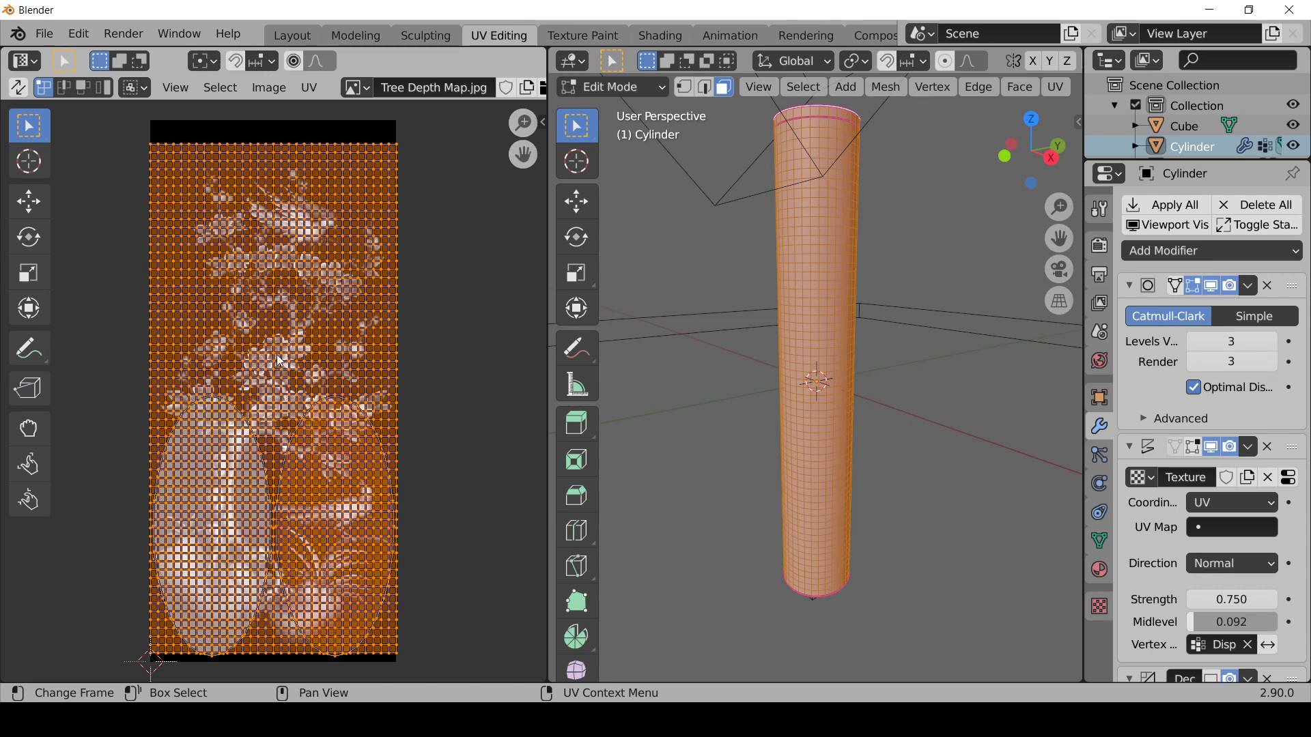
type("r")
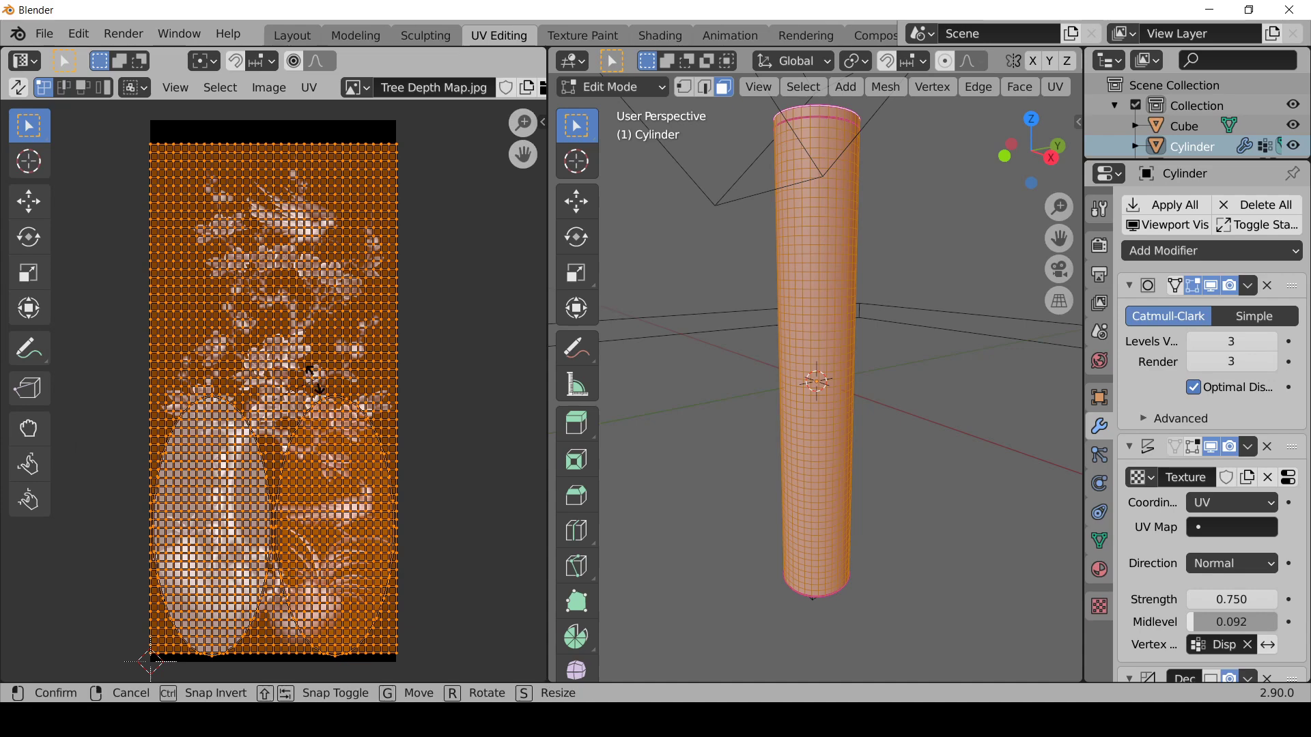
type("180")
key("Return")
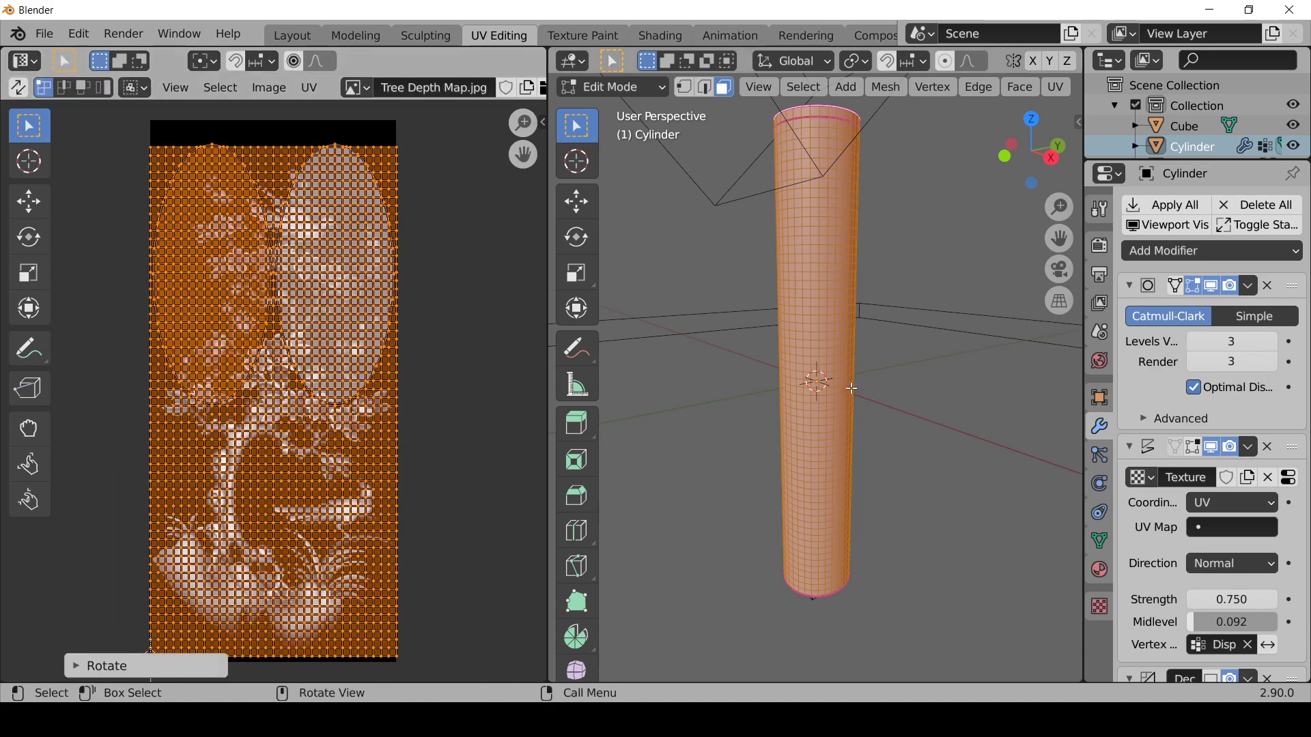
key("Tab")
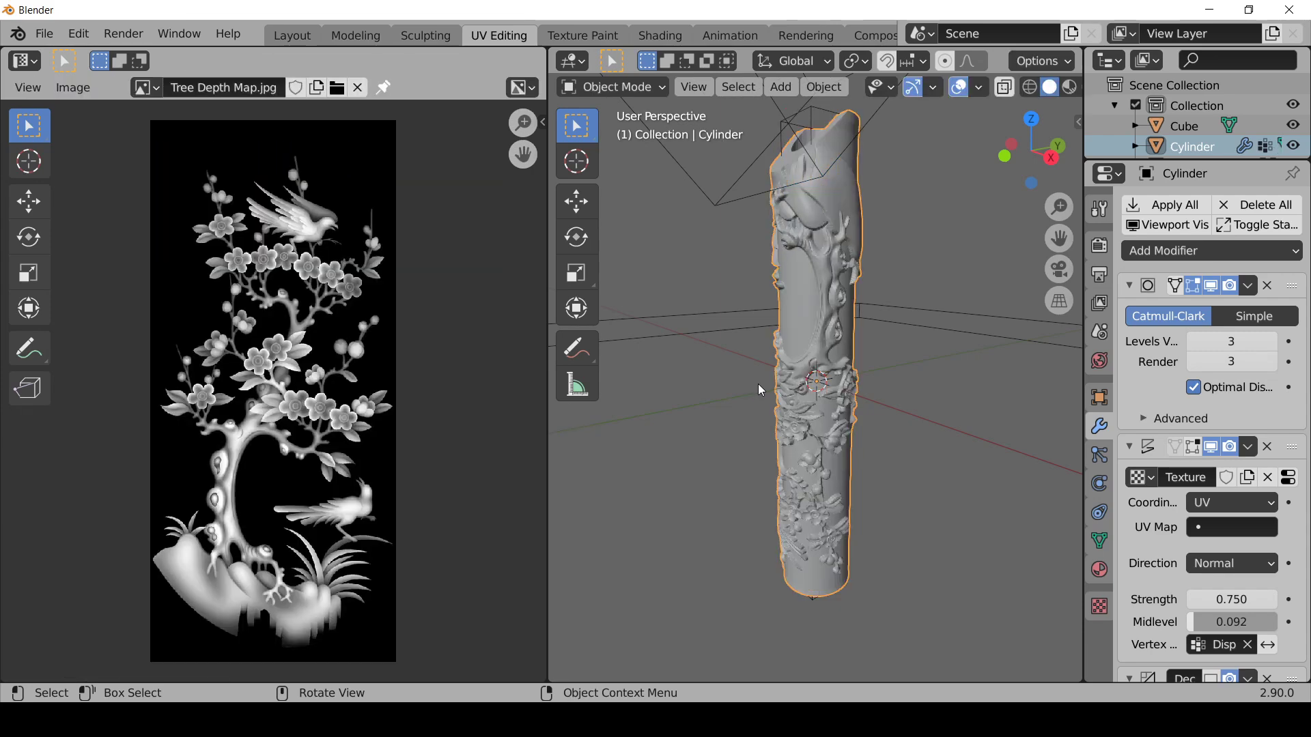
middle_click_drag(888, 309, 776, 371)
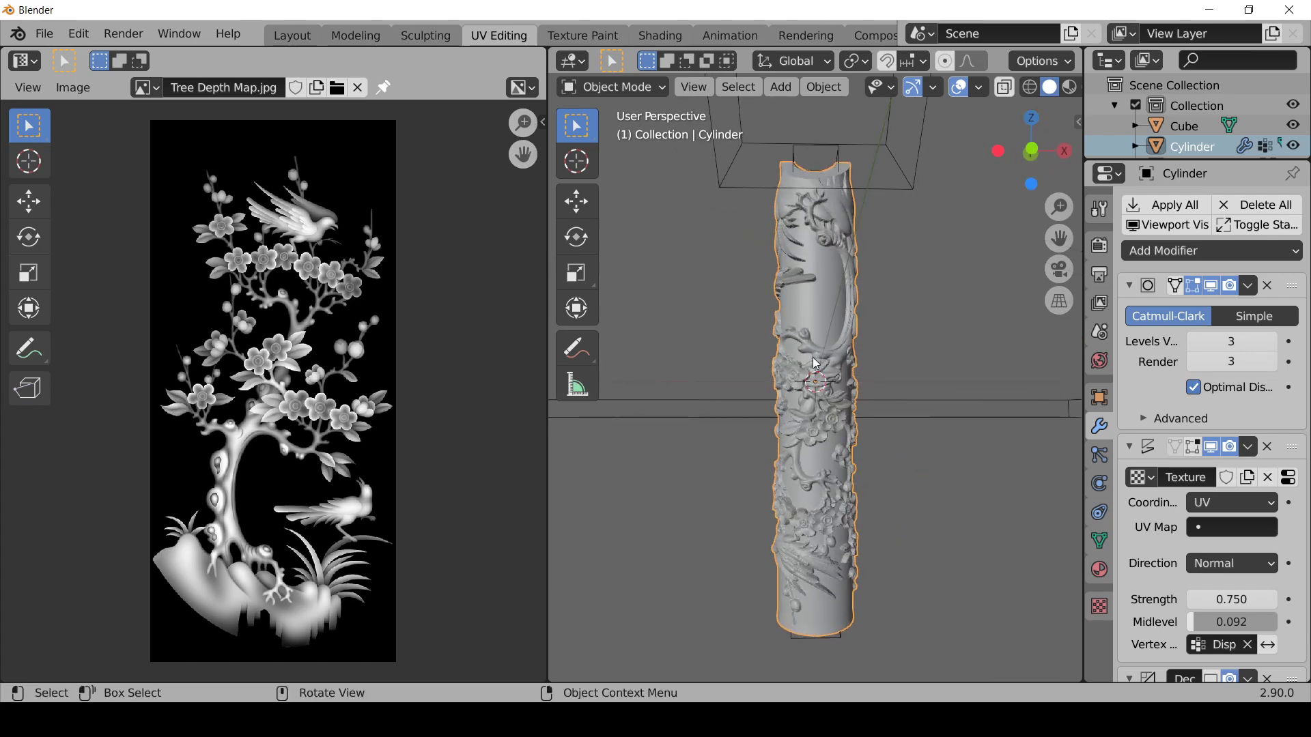
middle_click_drag(809, 372, 873, 448)
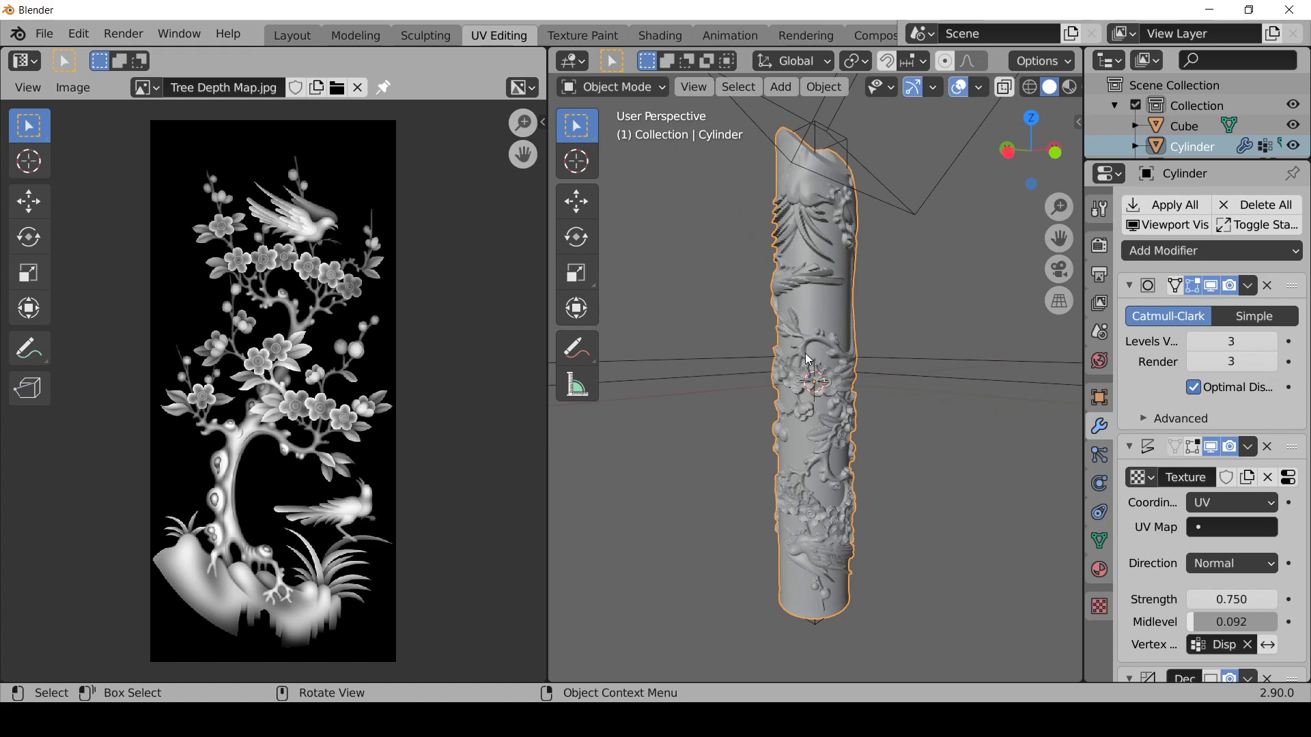
middle_click_drag(764, 357, 914, 377)
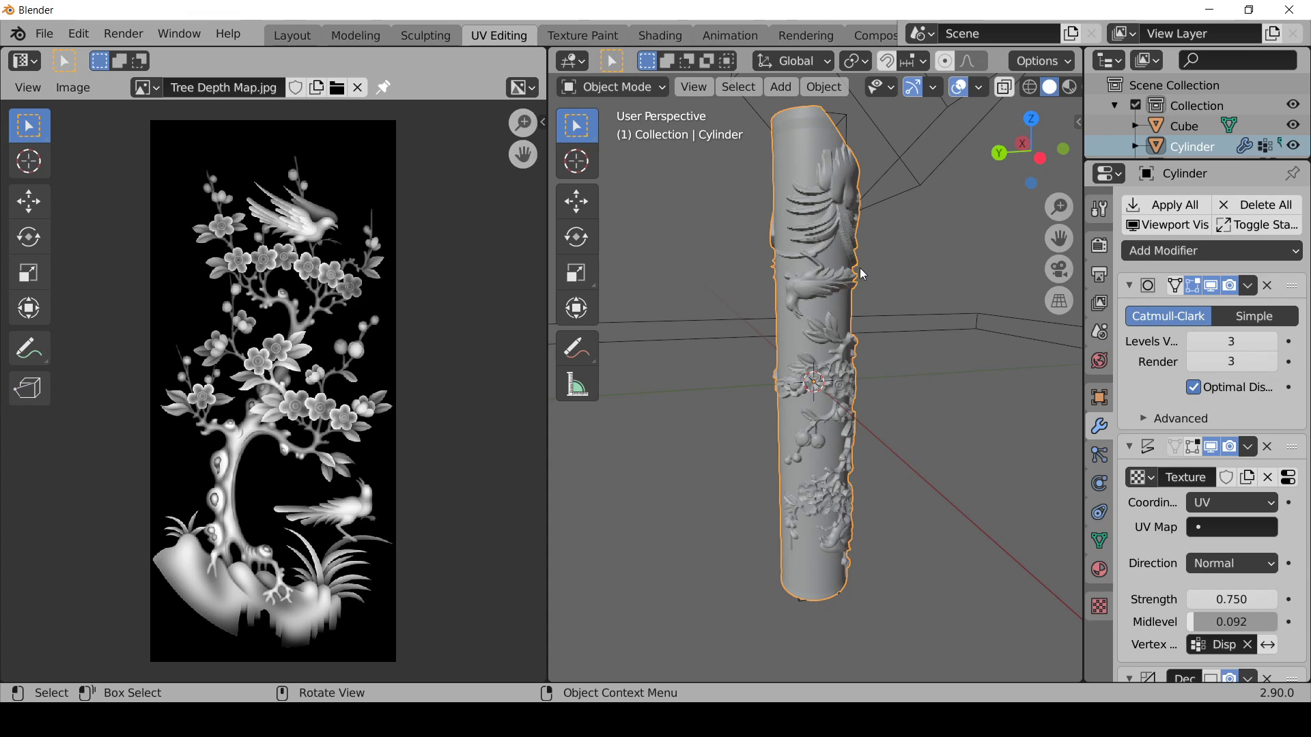
middle_click_drag(857, 273, 723, 310)
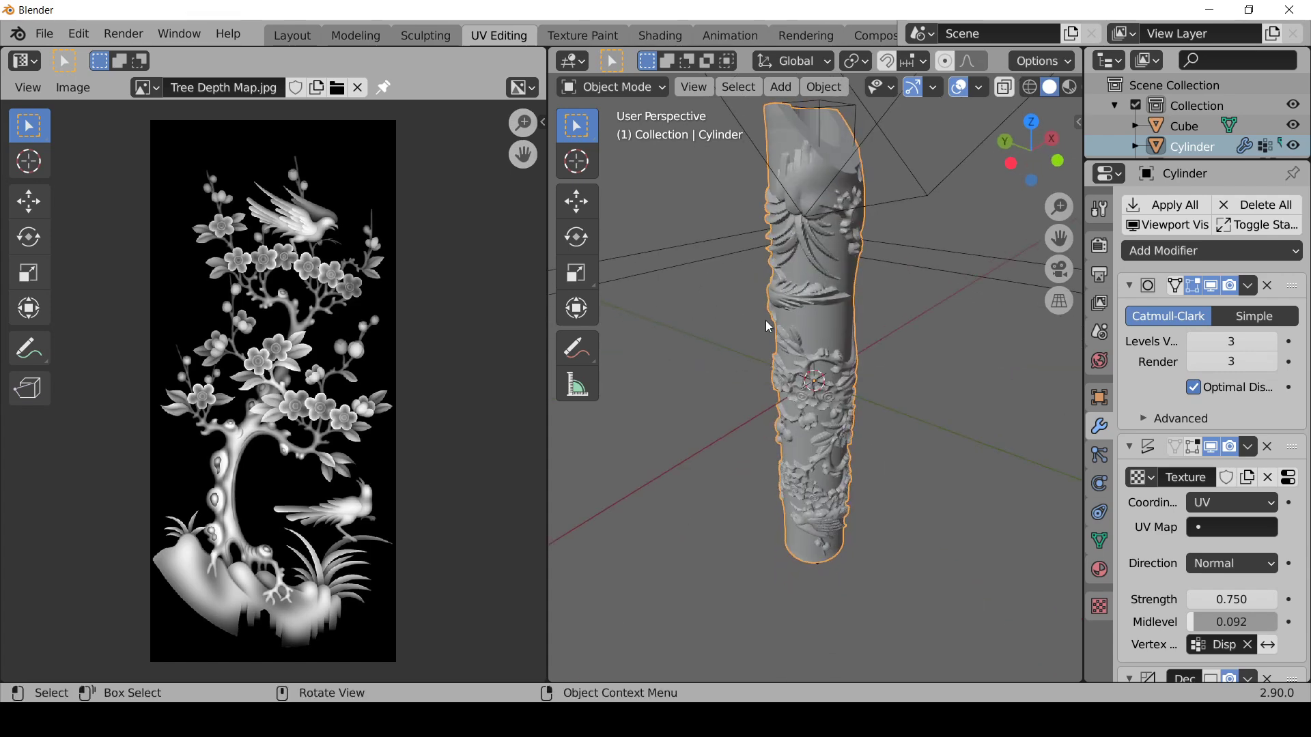
Step: Return to the Layout workspace and set the Displace modifier's midlevel to 0.5
left_click(303, 28)
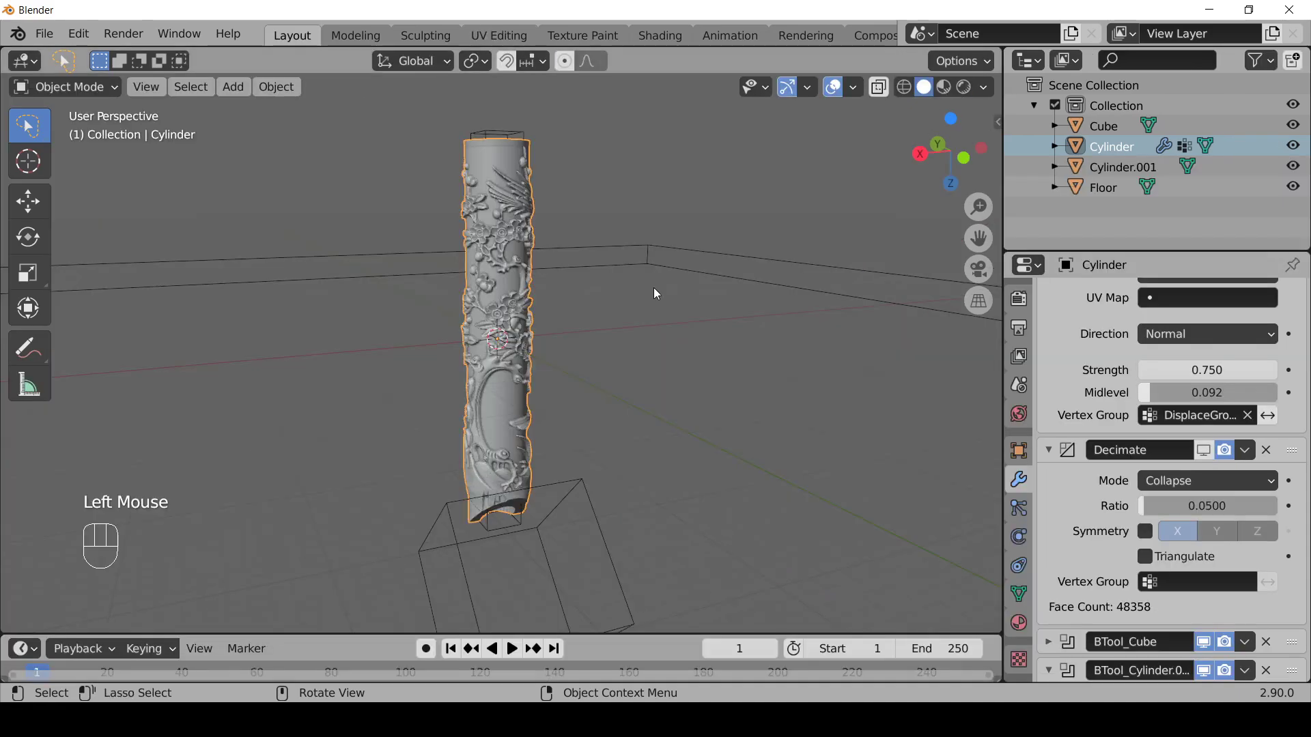
middle_click_drag(360, 360, 519, 358)
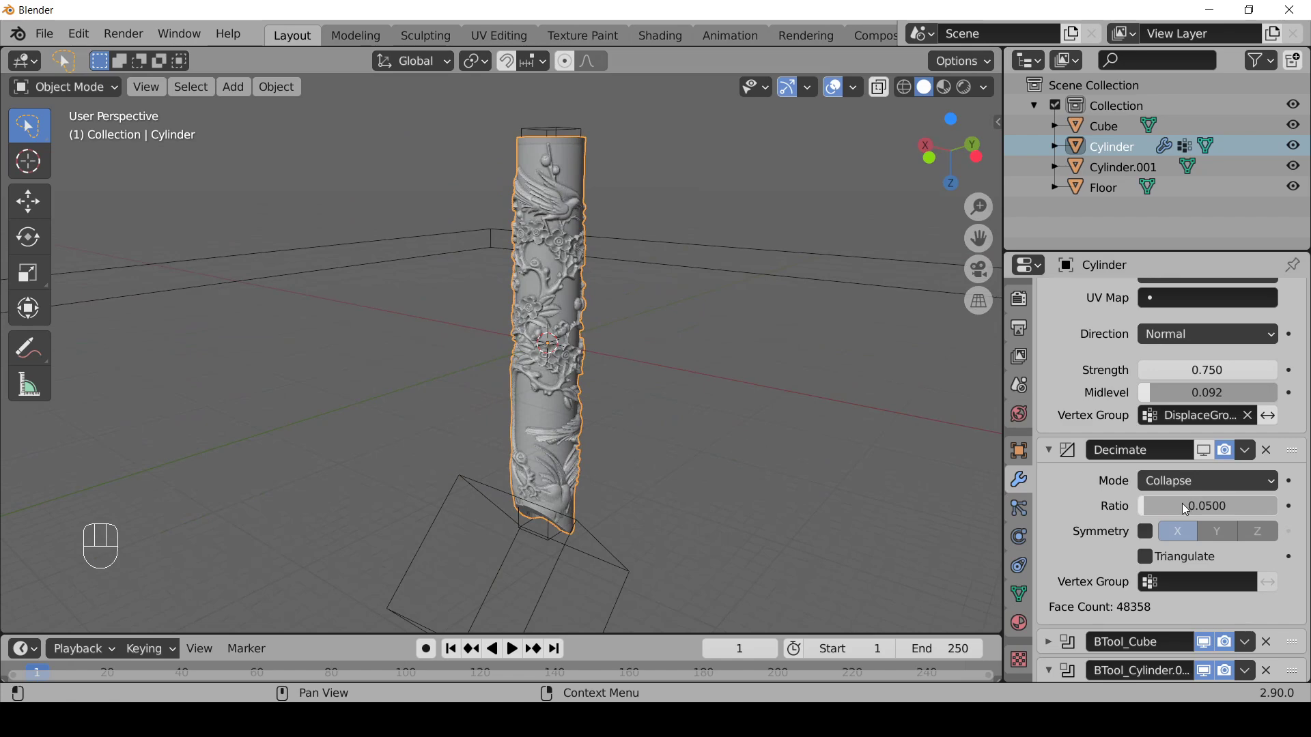
scroll(1051, 580, "down", 2)
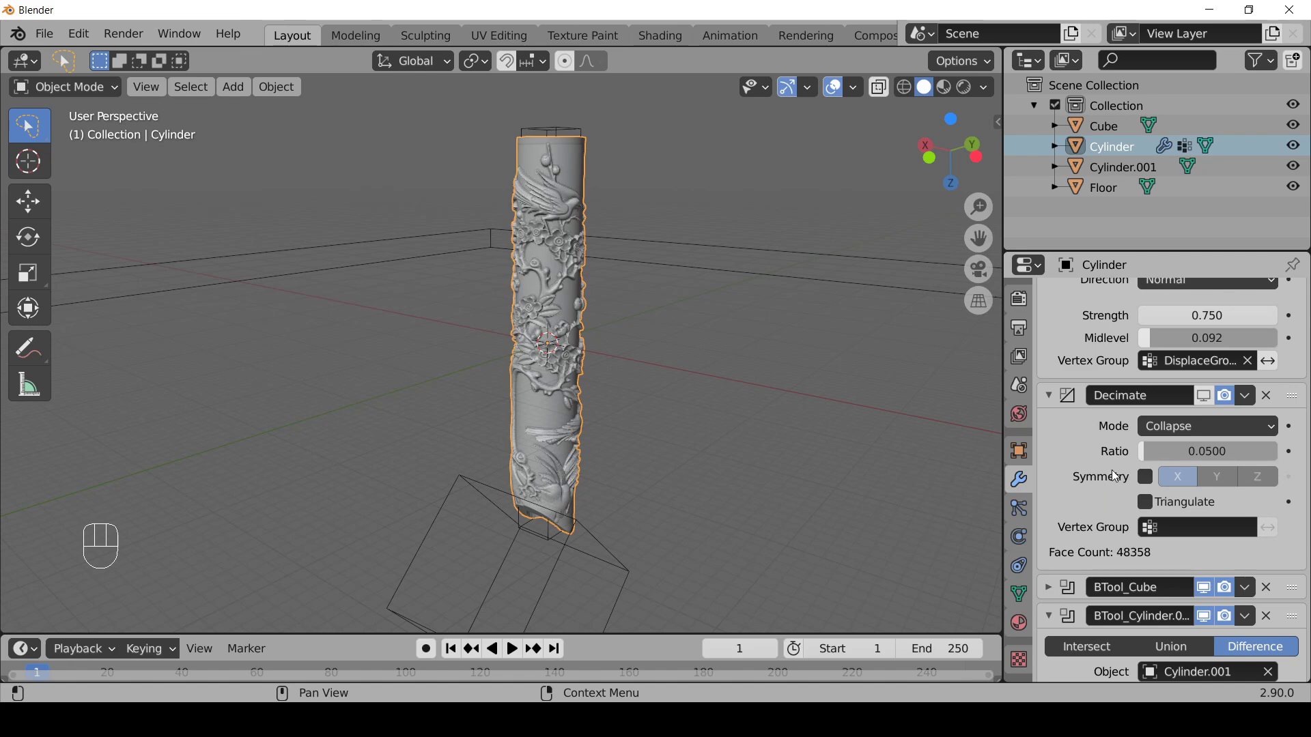
scroll(1120, 461, "up", 2)
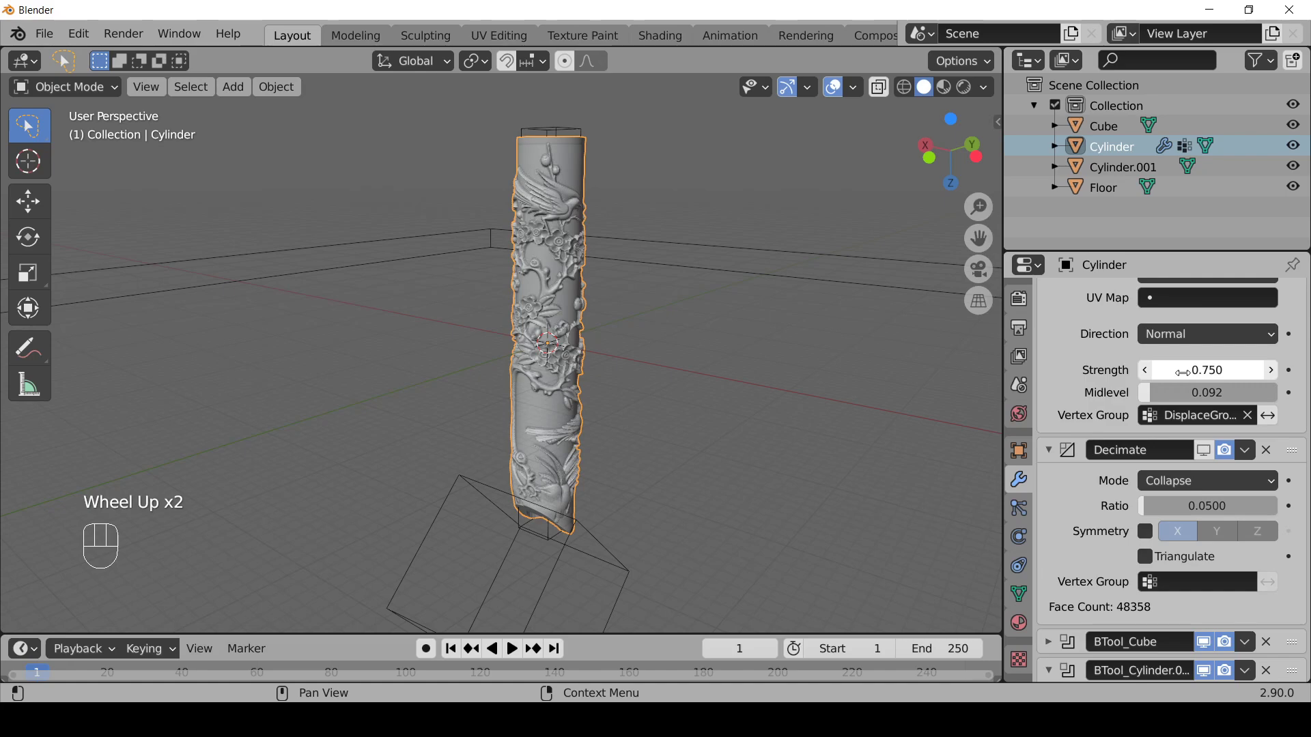
left_click(1190, 391)
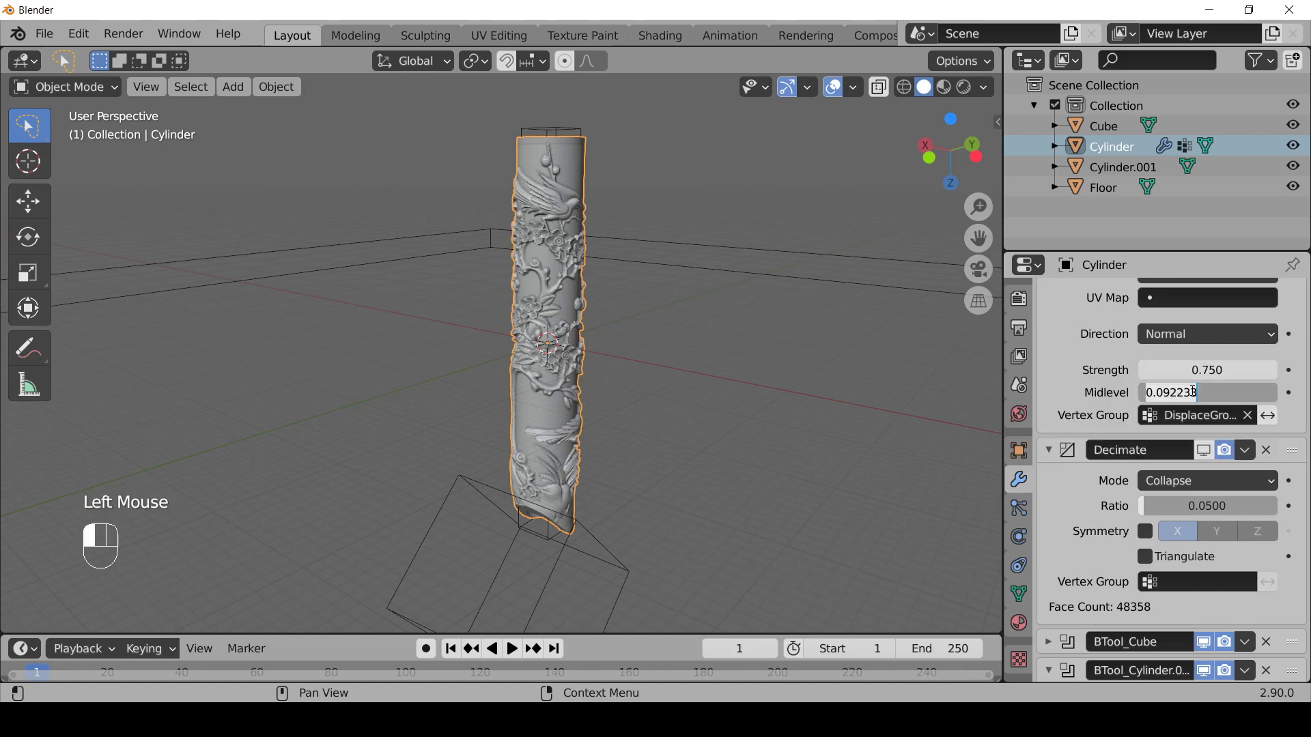
type("0.5")
key("Return")
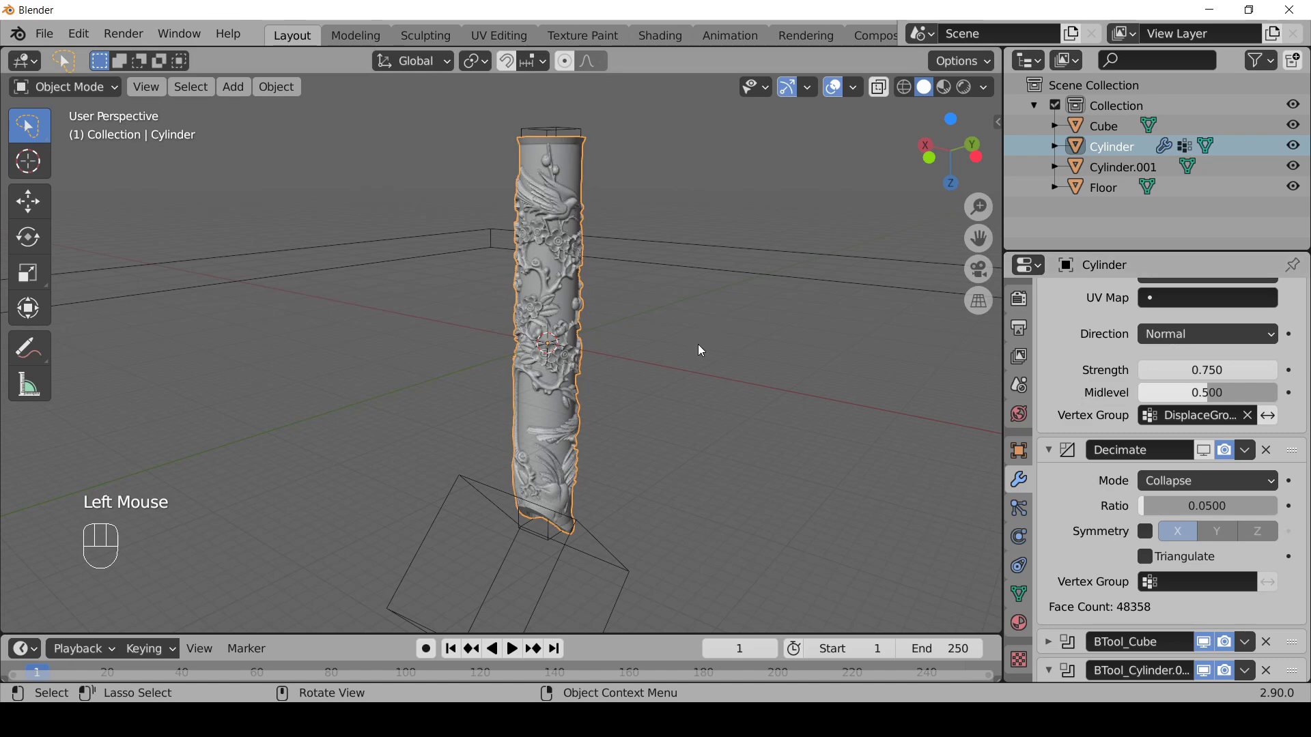